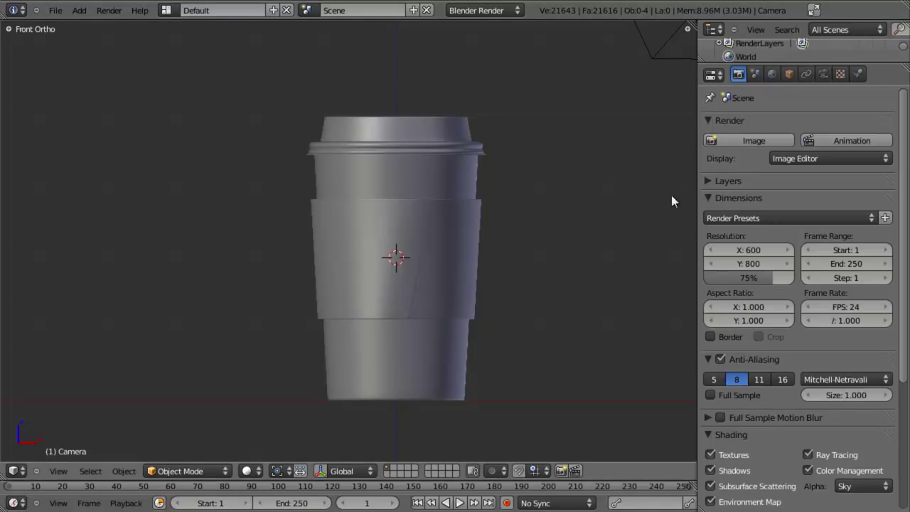
middle_click_drag(494, 207, 466, 236)
right_click(489, 197)
key("a")
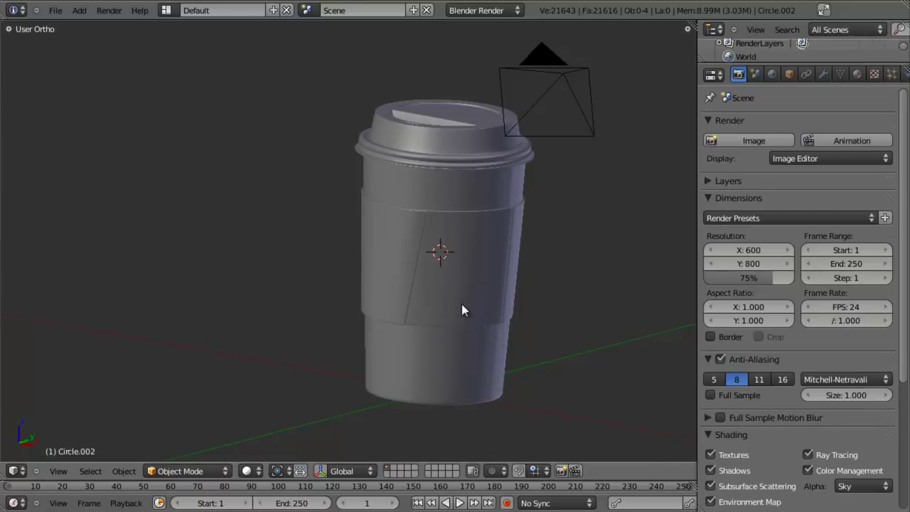
scroll(522, 262, "down", 3)
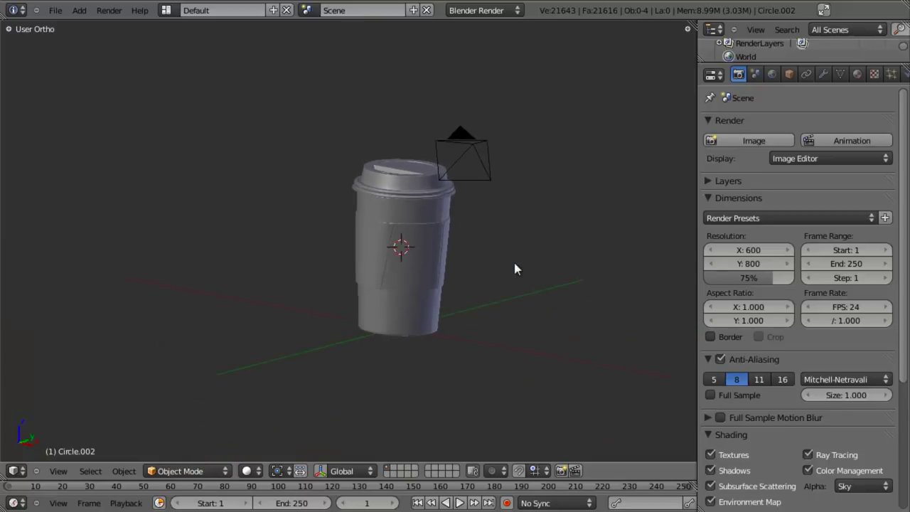
scroll(472, 295, "up", 2)
scroll(472, 290, "up", 2)
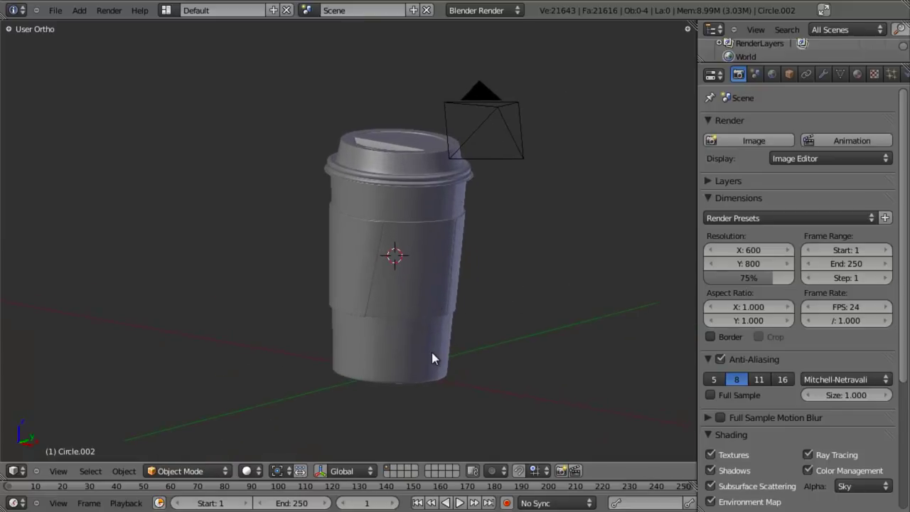
Give the cup body a new material named "paper"
right_click(432, 356)
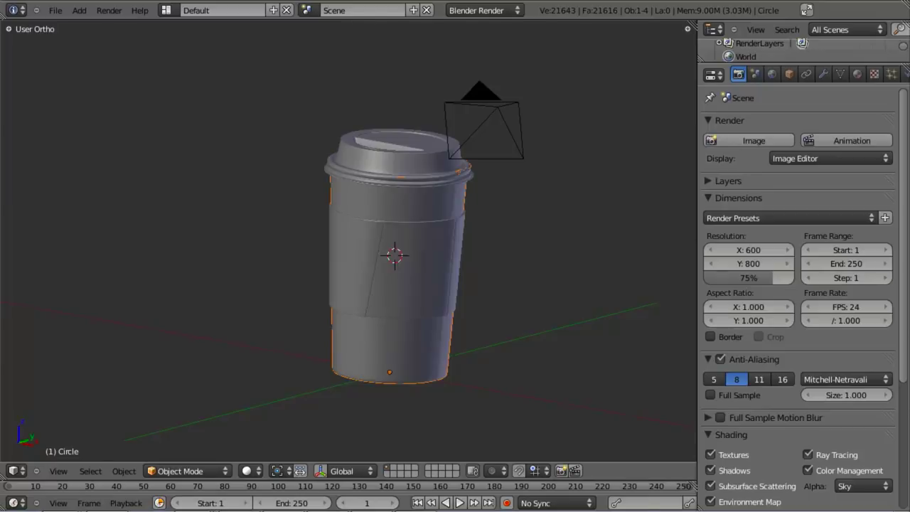
left_click(856, 73)
left_click(805, 171)
left_click(770, 168)
type("paper")
key("Return")
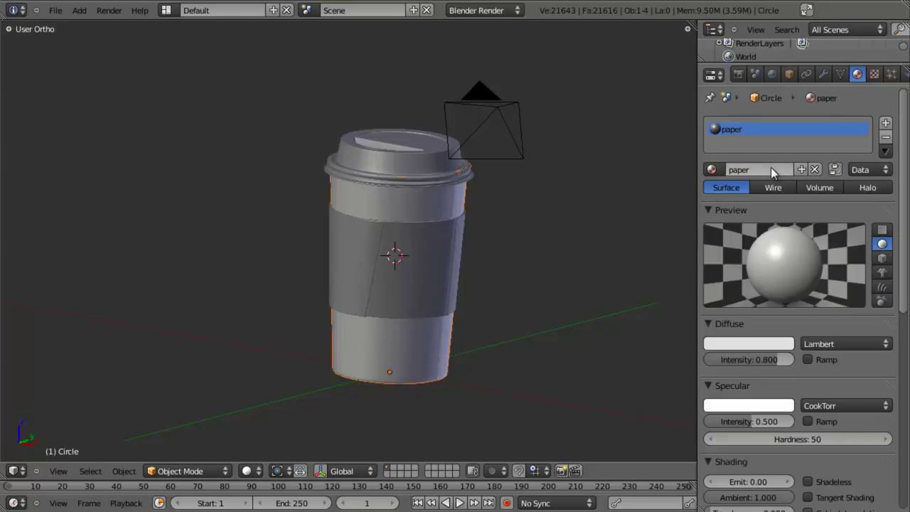
Lighten the paper material's diffuse colour to near white and set its specular intensity to 0.065
left_click(772, 342)
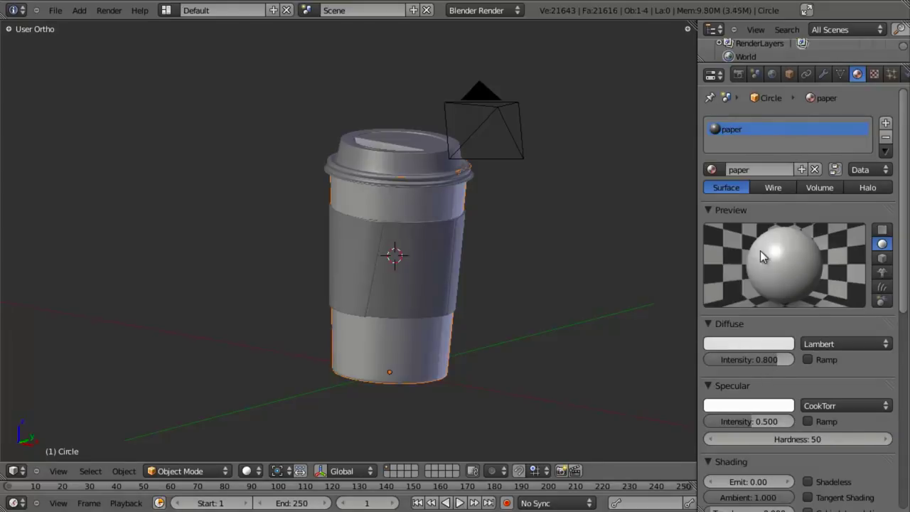
left_click(773, 339)
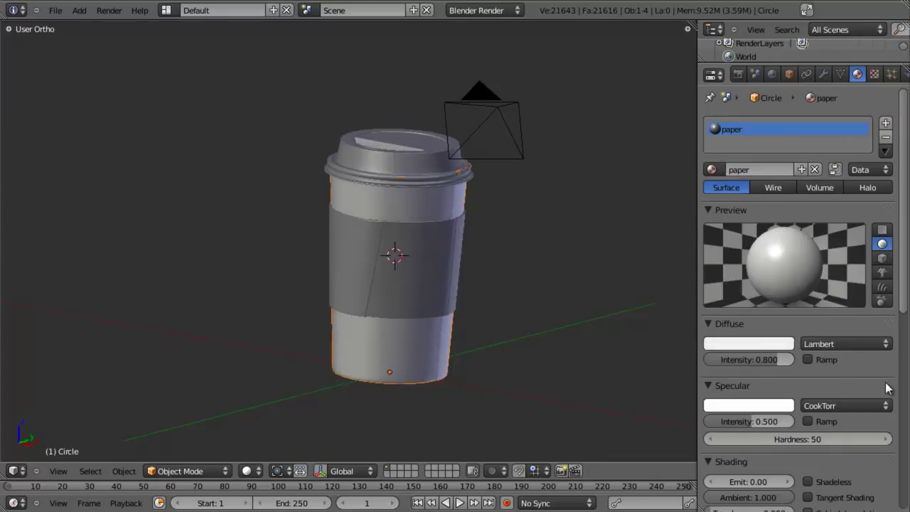
left_click_drag(775, 422, 733, 428)
scroll(774, 396, "down", 4)
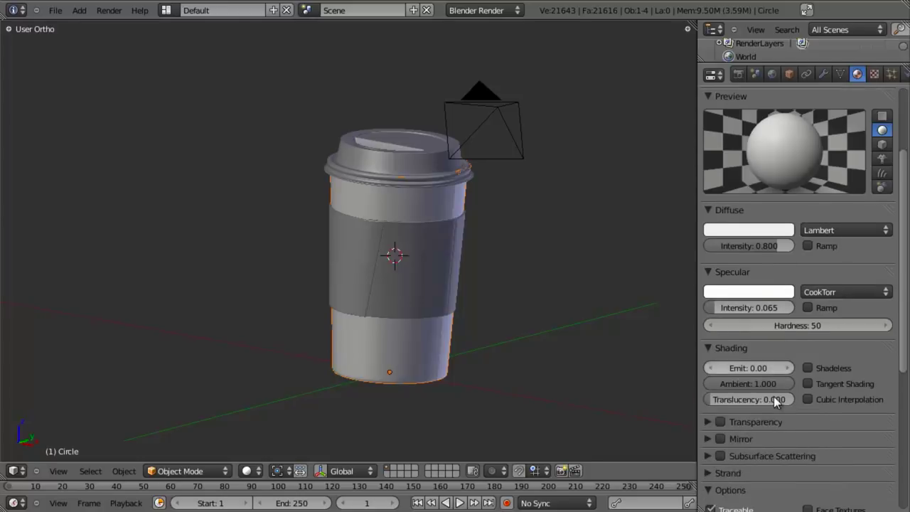
Add a Clouds texture to the paper material and set its noise depth to 6
scroll(795, 395, "up", 4)
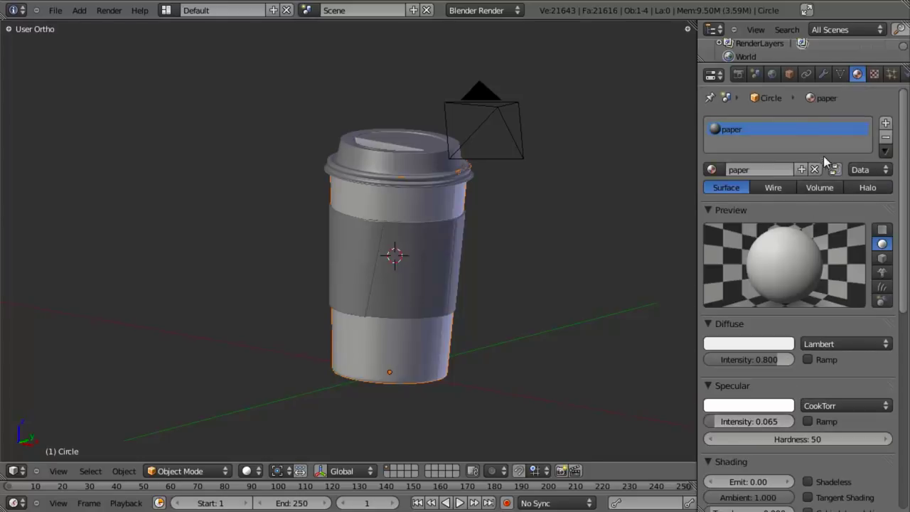
left_click(874, 74)
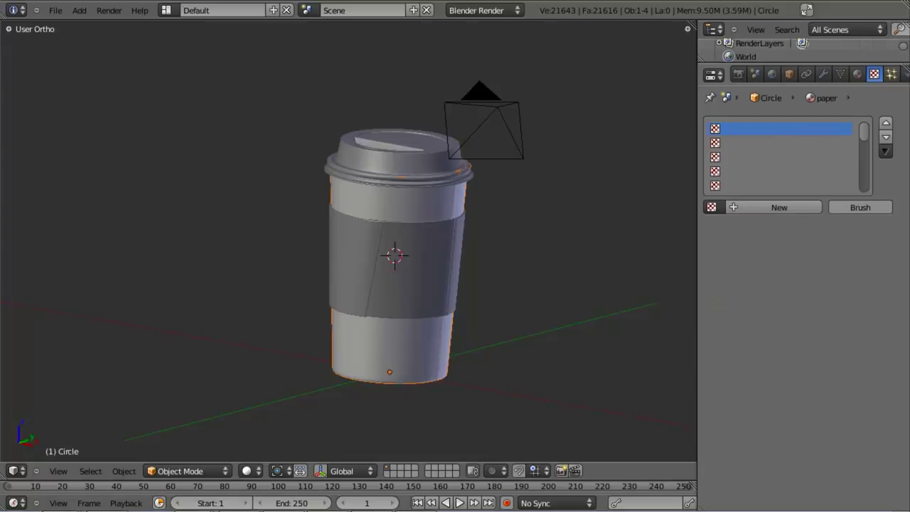
left_click(768, 208)
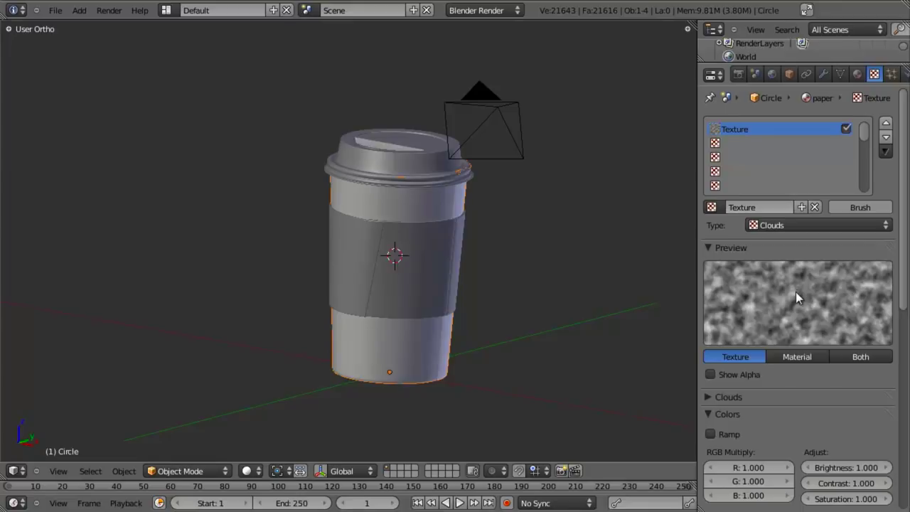
scroll(716, 418, "down", 2)
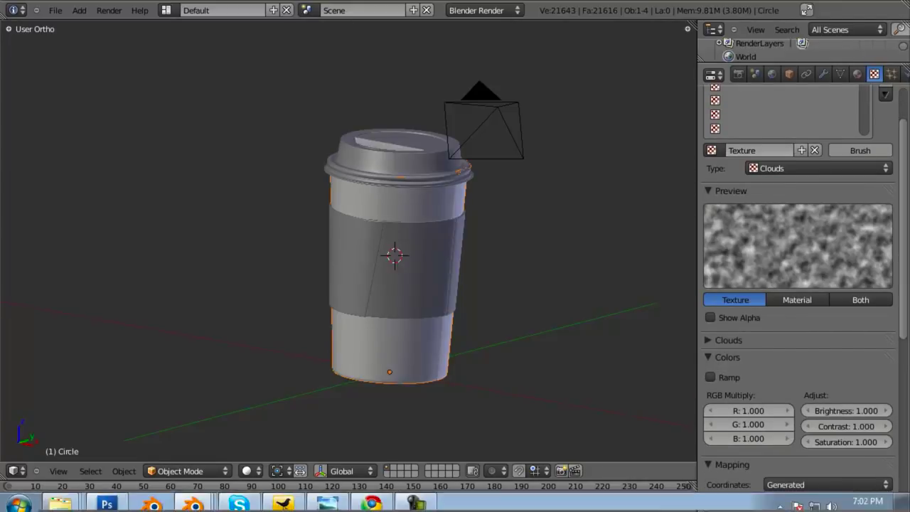
left_click(708, 339)
left_click_drag(765, 449, 854, 443)
scroll(757, 449, "down", 2)
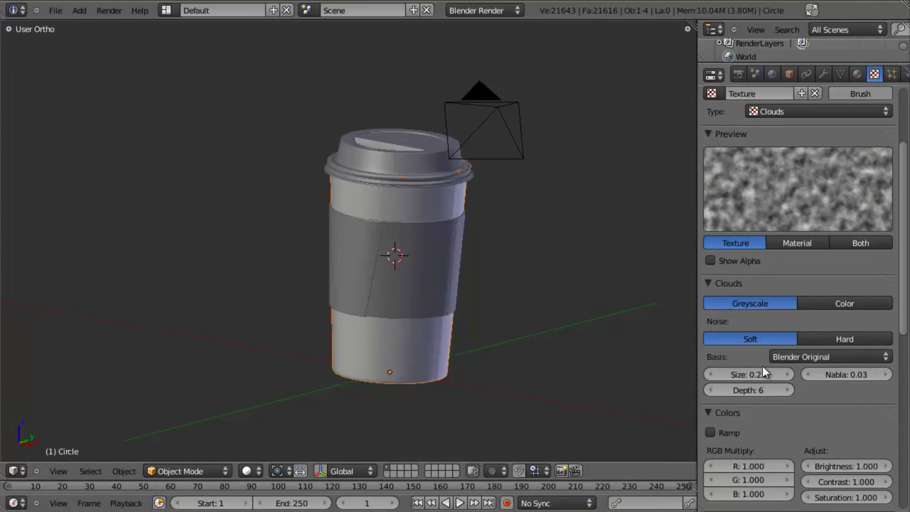
Enable the texture's colour ramp with an opaque light grey first stop (RGB 0.674, alpha 1.00) and switch the clouds to Color
scroll(760, 365, "down", 3)
left_click(709, 347)
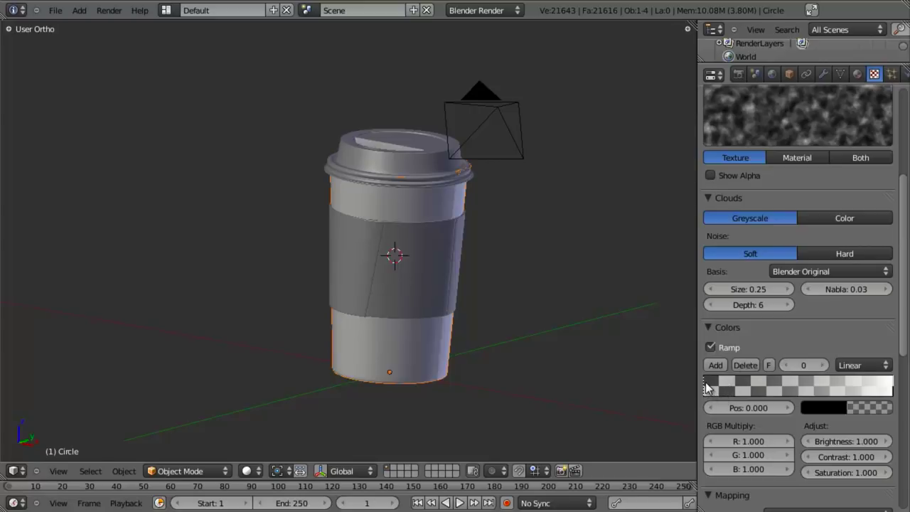
left_click(835, 413)
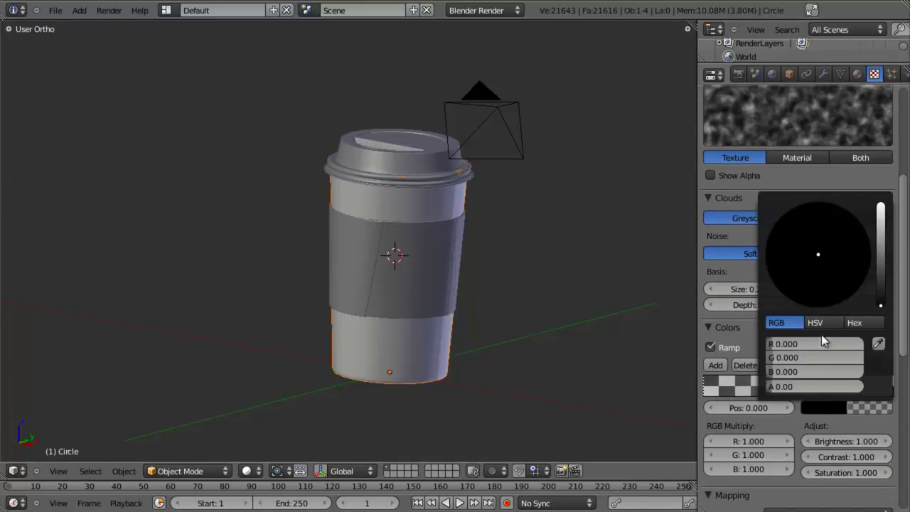
left_click_drag(803, 386, 853, 385)
left_click_drag(881, 304, 882, 222)
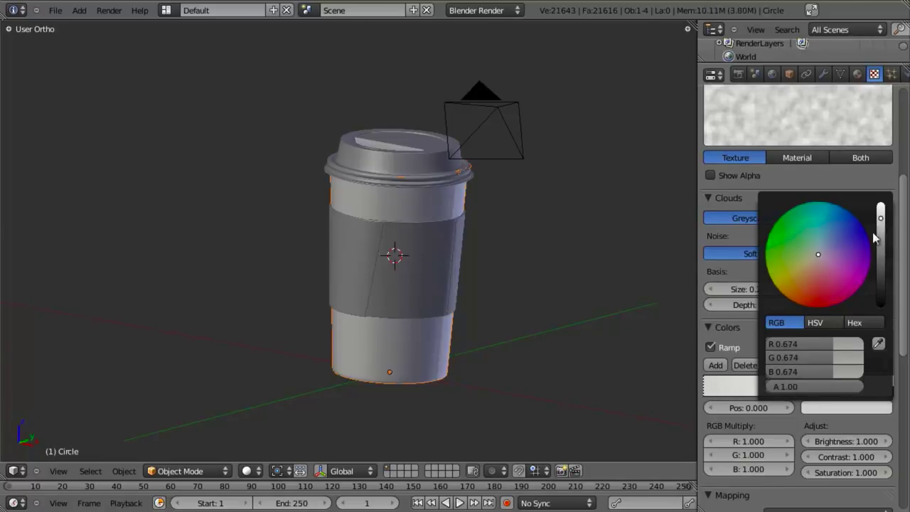
scroll(773, 306, "up", 2)
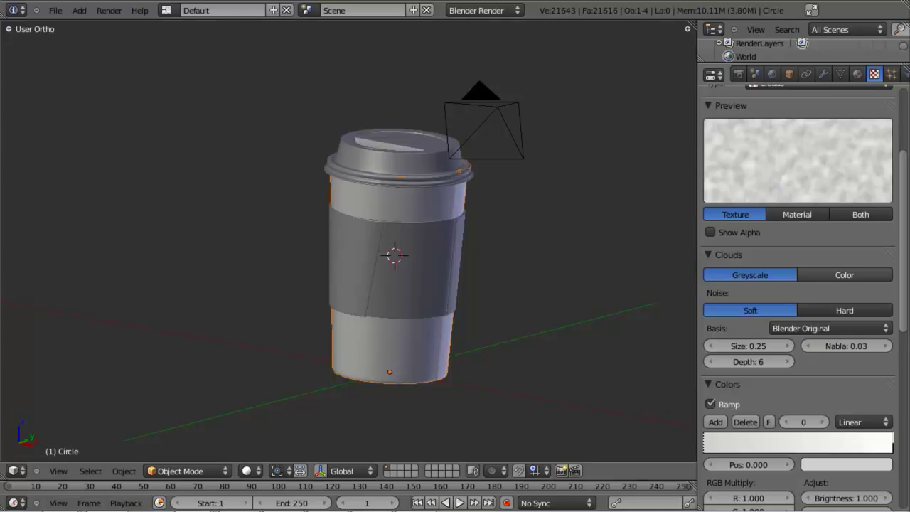
left_click(809, 273)
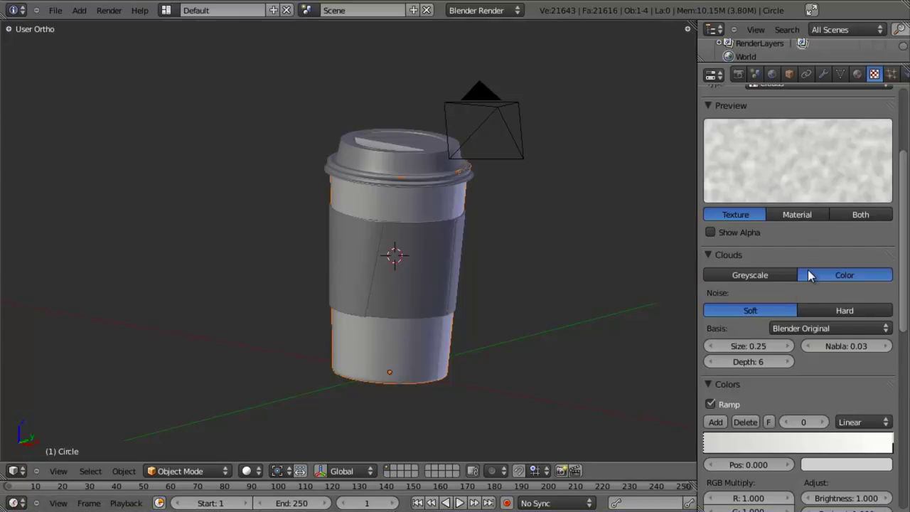
Set the texture's diffuse Color influence to 0.5 and enable its Normal influence at 0.3
scroll(808, 270, "down", 2)
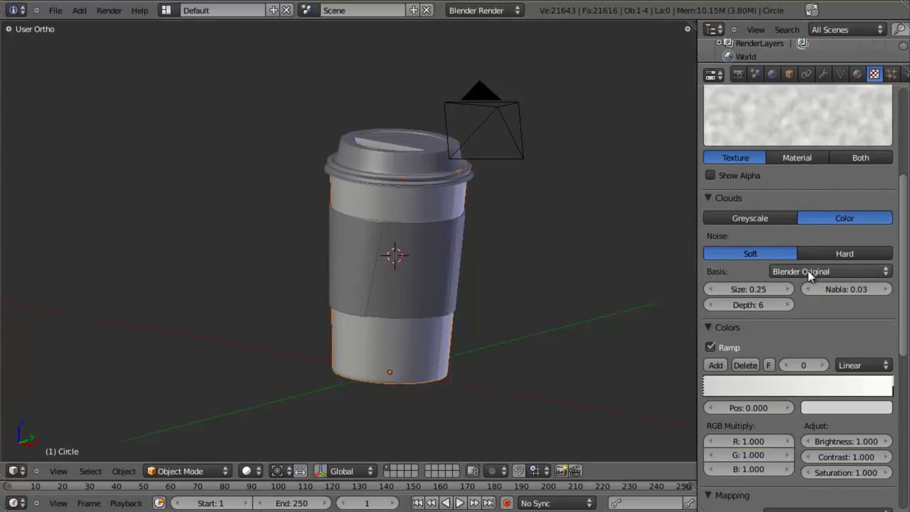
scroll(808, 270, "down", 3)
scroll(766, 365, "down", 4)
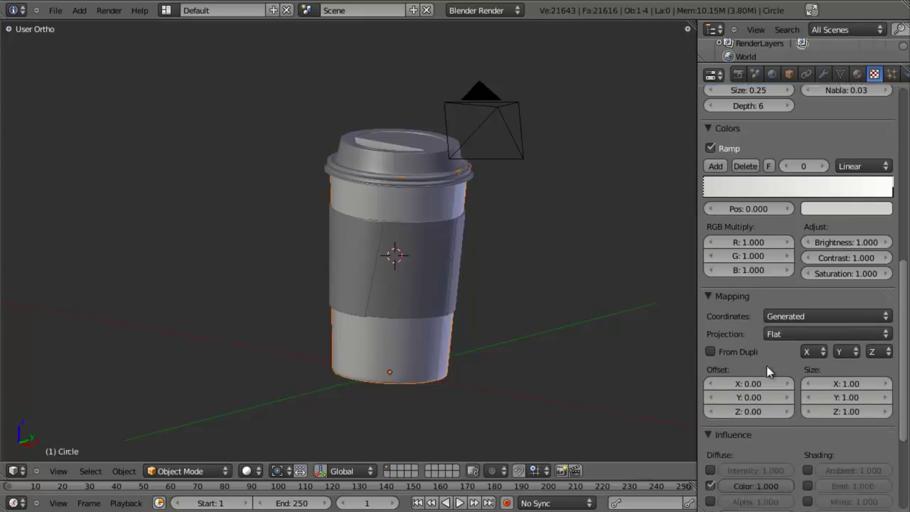
scroll(767, 366, "down", 5)
left_click(766, 329)
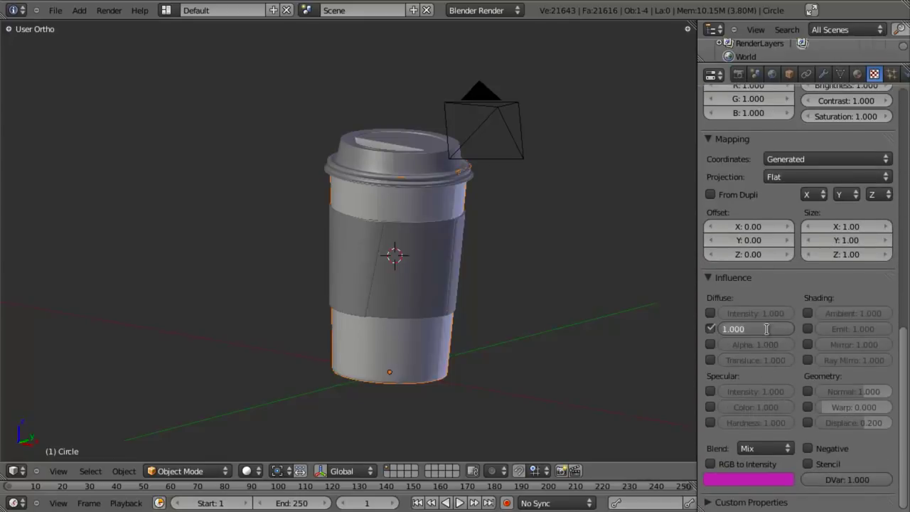
type("0.5")
key("Return")
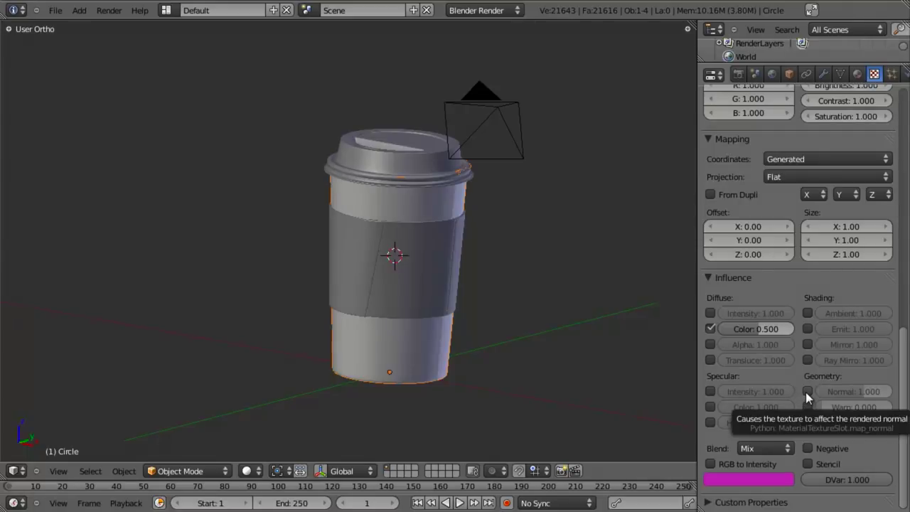
left_click(806, 391)
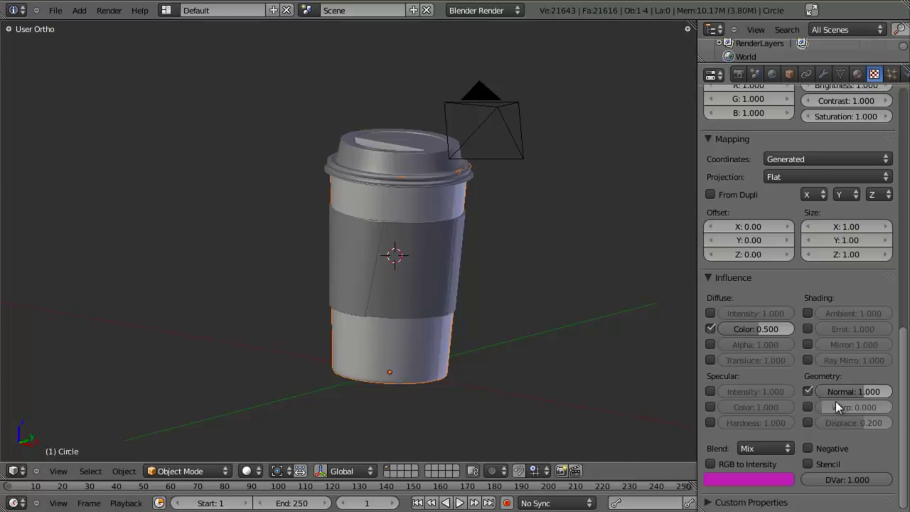
left_click(874, 390)
type("3")
key("Return")
Show the cup through the camera and save the file over the existing version
scroll(524, 239, "down", 2)
middle_click_drag(524, 239, 551, 265, "shift")
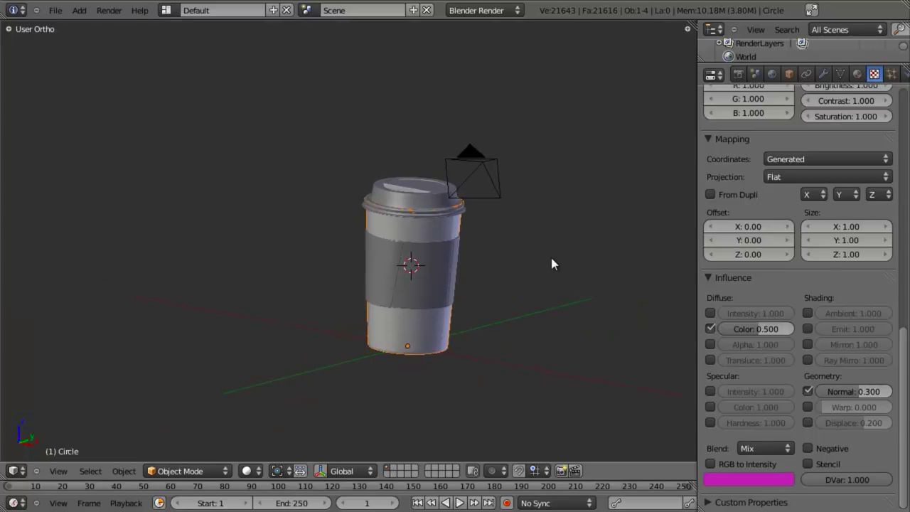
key("KP_0")
key("ctrl+s")
left_click(466, 252)
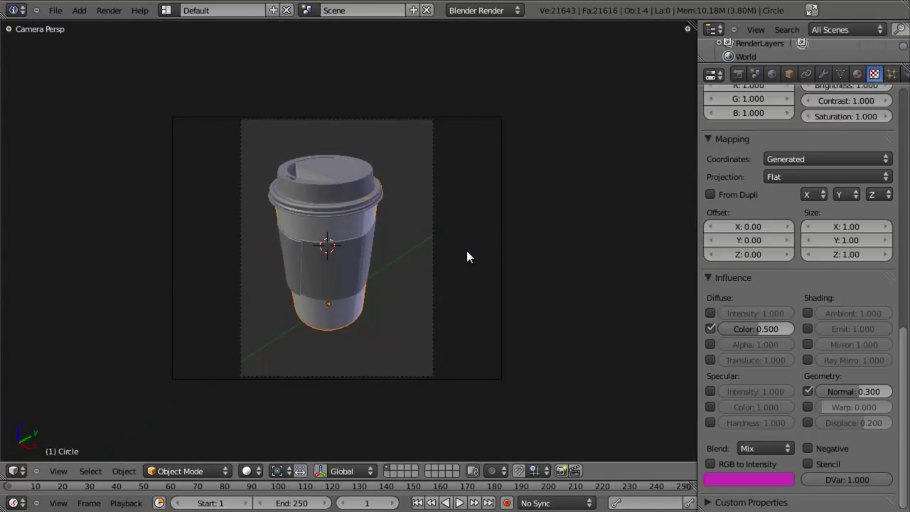
Add an Area lamp with nothing else selected and, in top view, move it toward negative X and negative Y from the cup
key("KP_0")
key("KP_7")
scroll(466, 250, "down", 2)
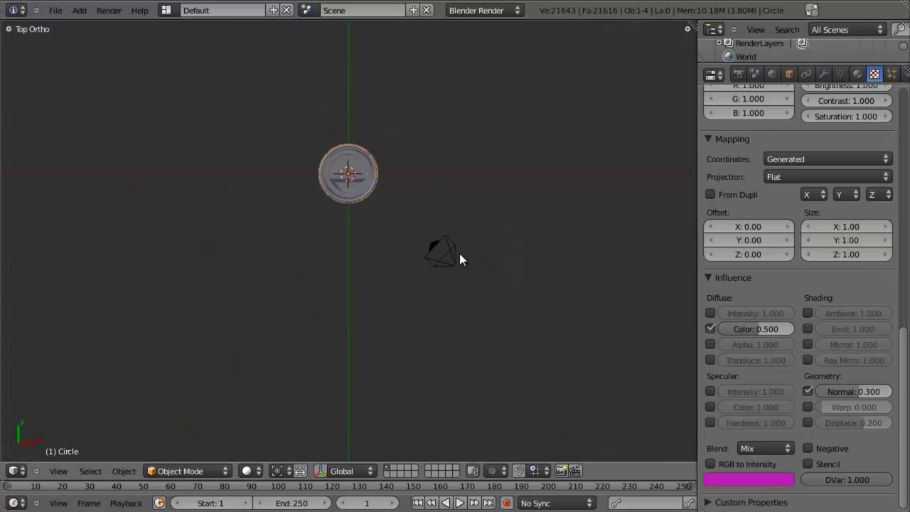
middle_click_drag(488, 278, 511, 291, "shift")
scroll(472, 318, "down", 3)
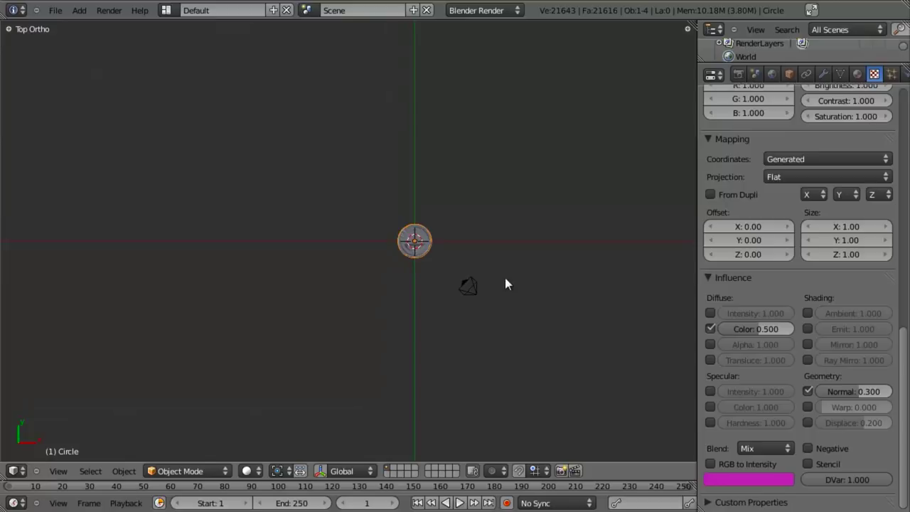
key("a")
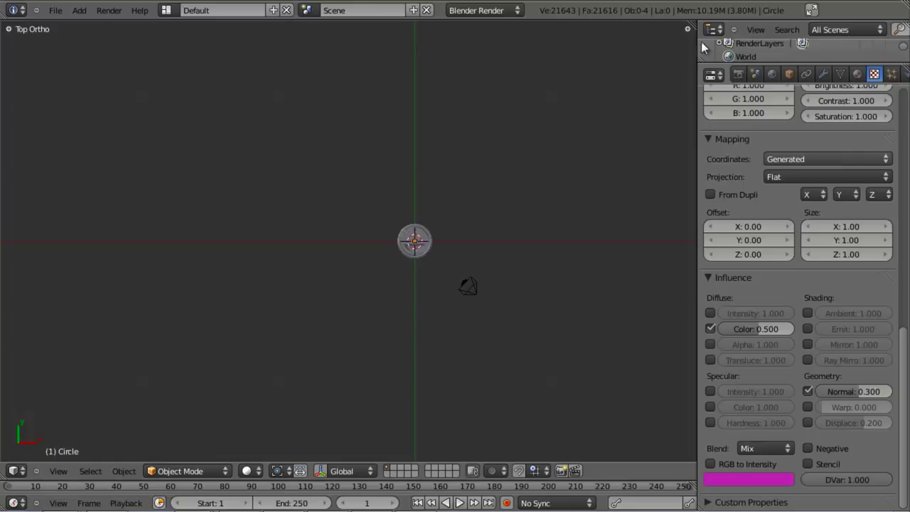
key("shift+a")
mouse_move(490, 233)
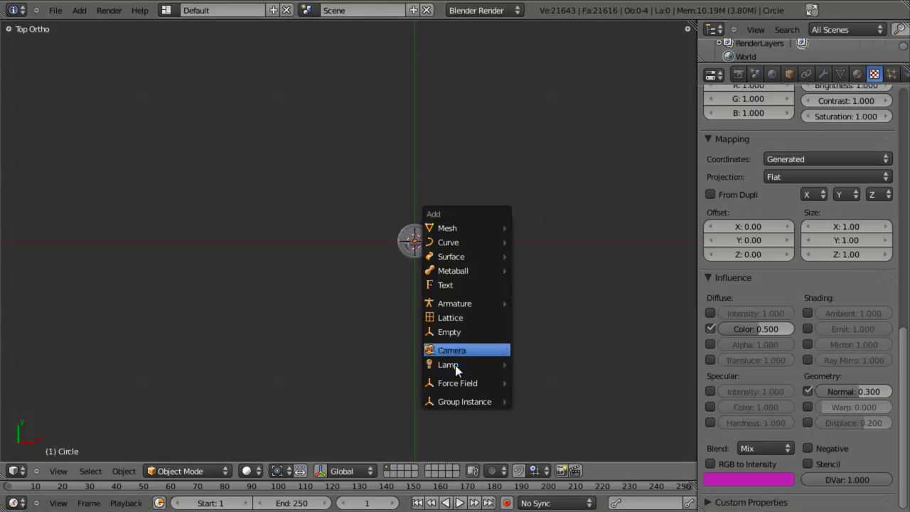
mouse_move(462, 364)
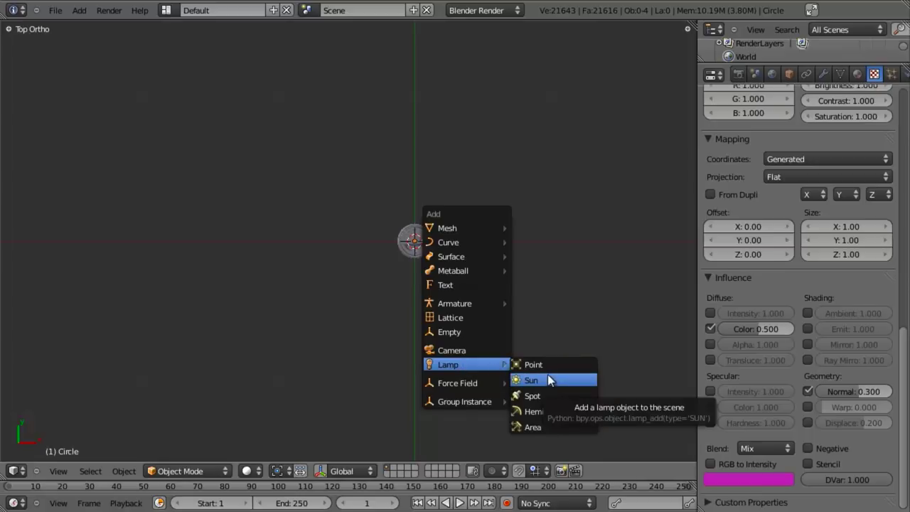
left_click(529, 428)
key("g")
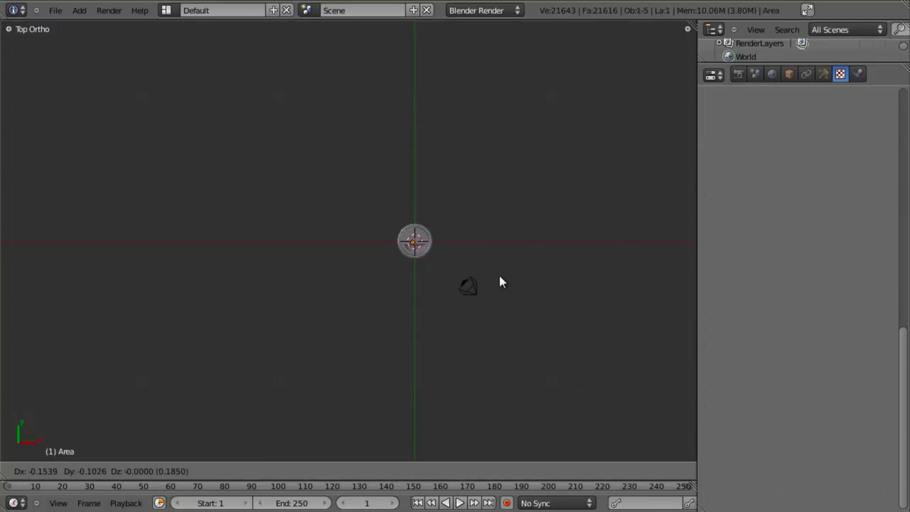
left_click(410, 439)
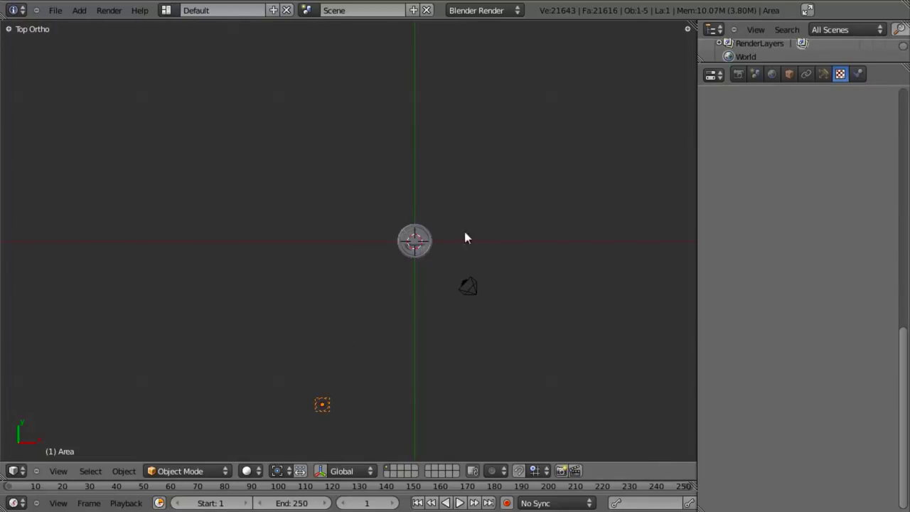
Raise the Area lamp along the Z axis in front view until it sits well above the cup
key("KP_2")
key("KP_1")
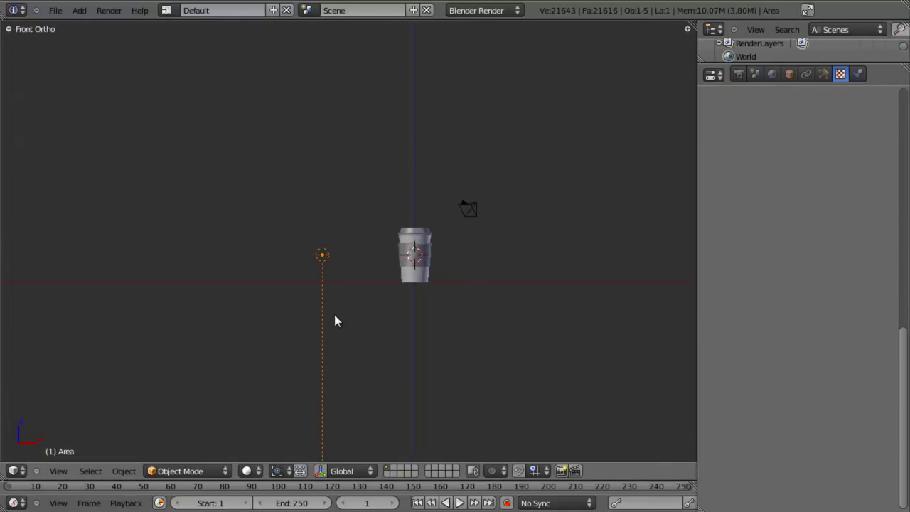
scroll(338, 320, "down", 3)
key("g")
key("z")
left_click(370, 242)
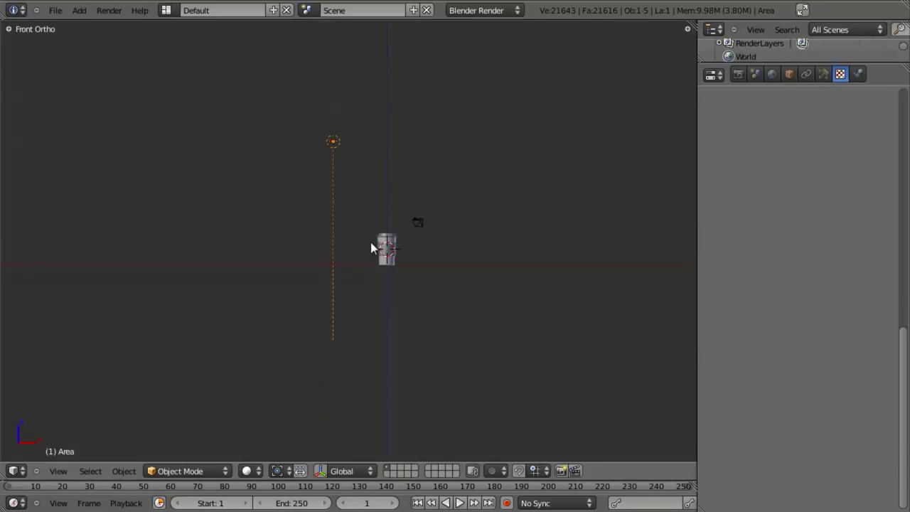
key("alt+Tab")
key("alt+Tab")
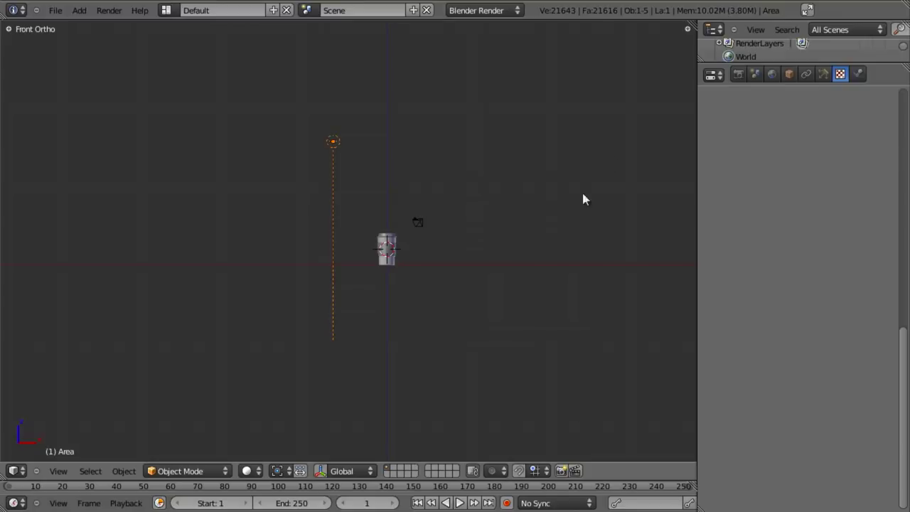
Rotate the Area lamp in front view and again in top view to aim it toward the cup
key("r")
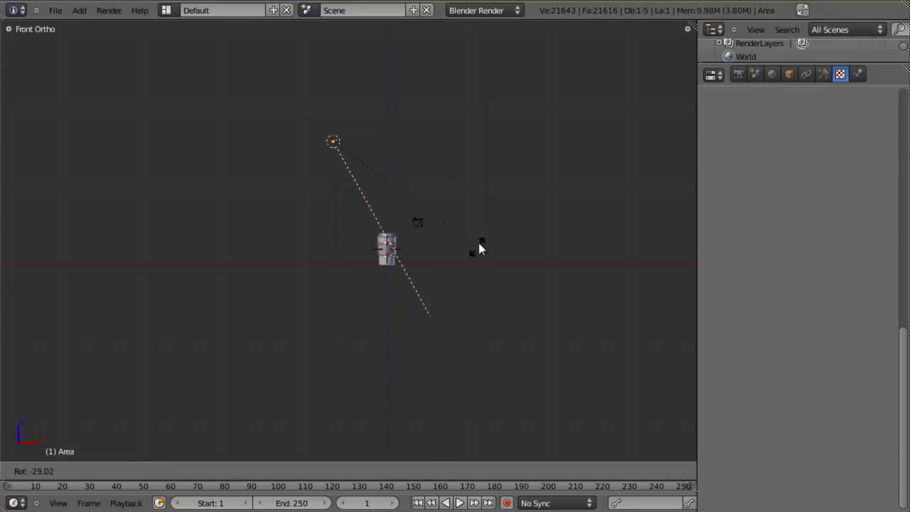
left_click(485, 187)
key("KP_7")
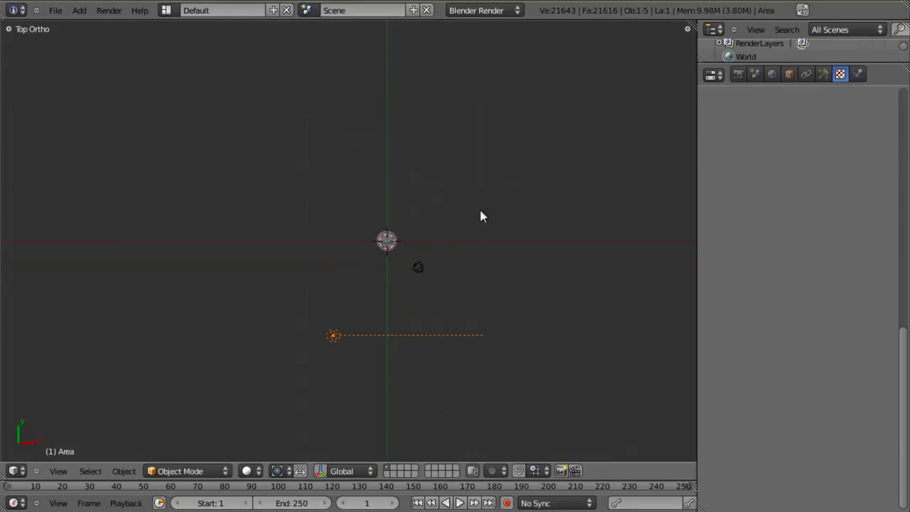
key("r")
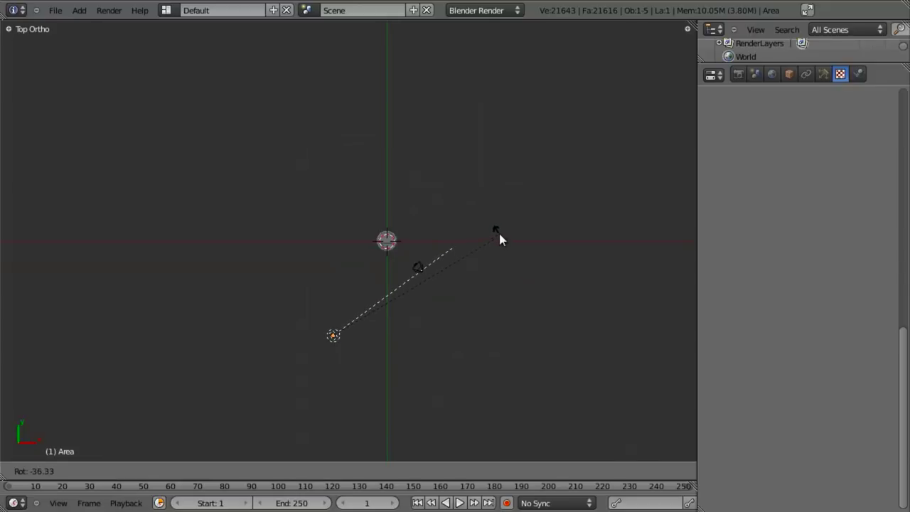
left_click(497, 230)
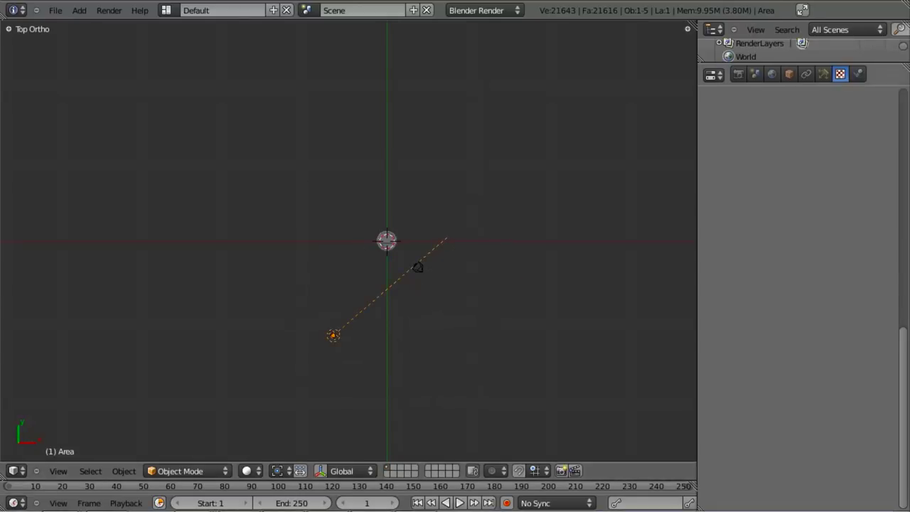
Turn on Ray Shadow for the Area lamp
left_click(823, 73)
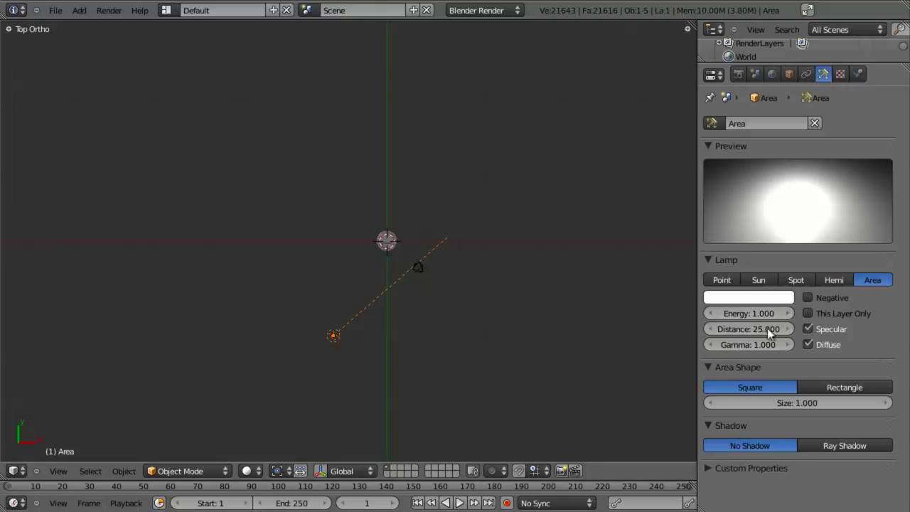
middle_click_drag(399, 361, 679, 378)
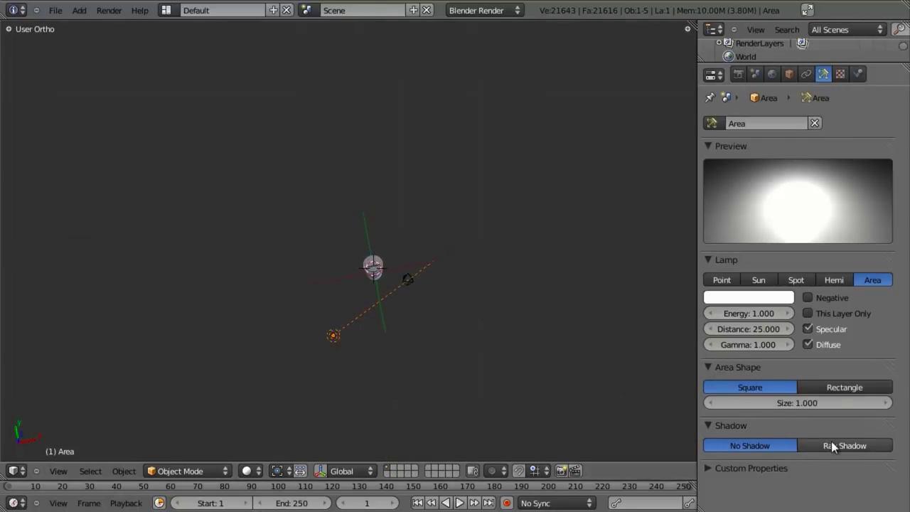
scroll(831, 442, "down", 3)
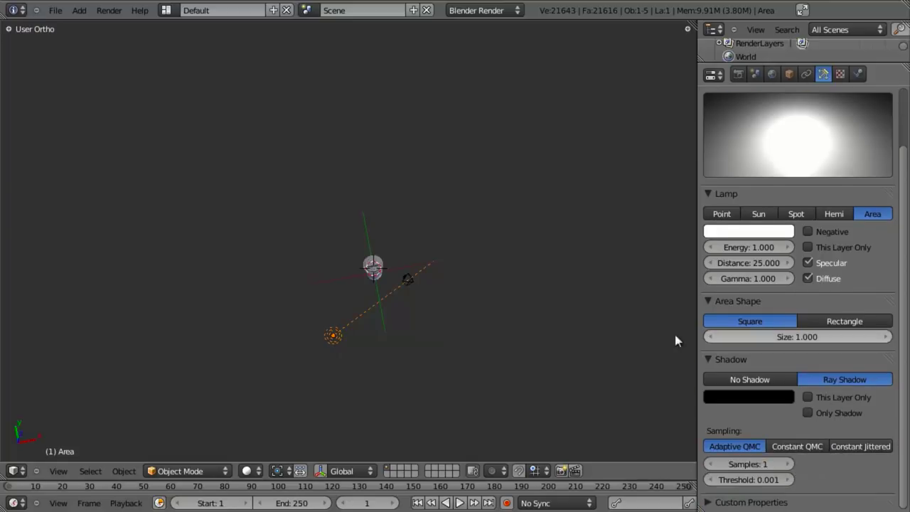
Save over the existing file and render the cup through the camera
key("ctrl+s")
left_click(392, 287)
key("KP_0")
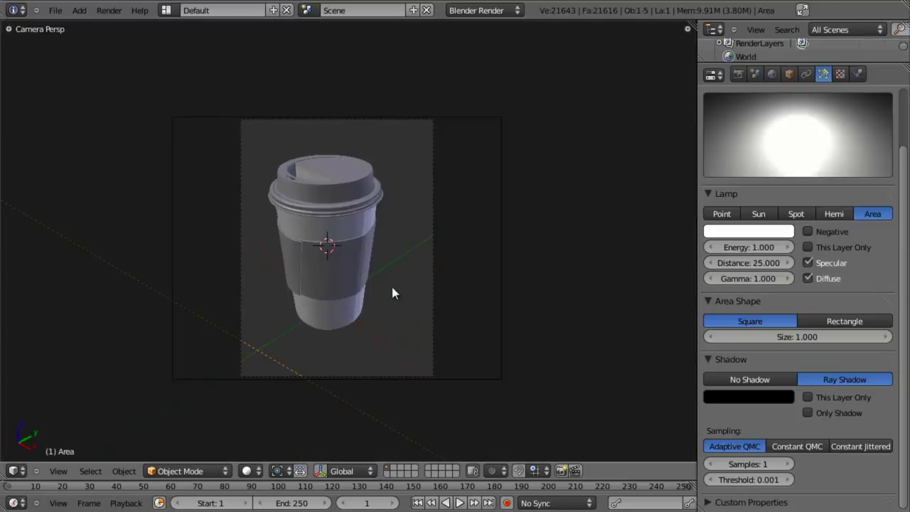
key("F12")
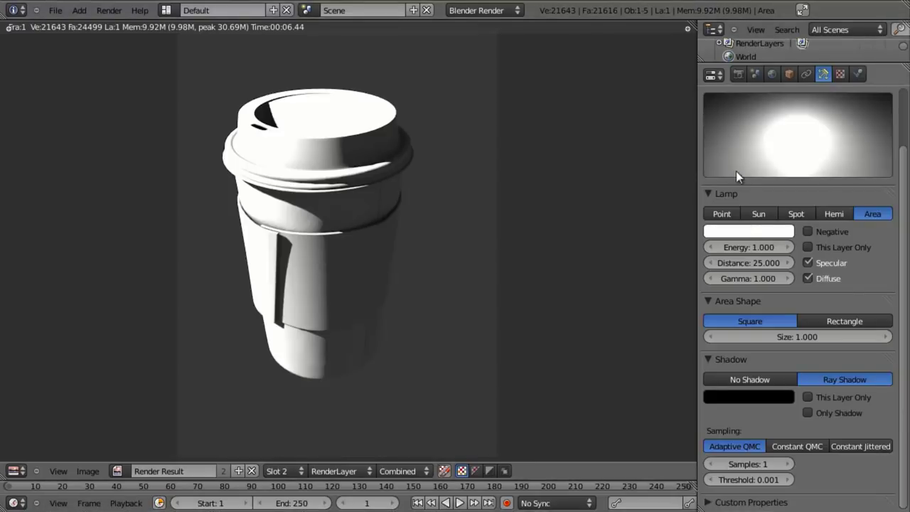
Review the world's Ambient Occlusion, Environment Lighting and Gather settings, including their blend mode, color source and sampling method
left_click(772, 74)
scroll(758, 332, "down", 2)
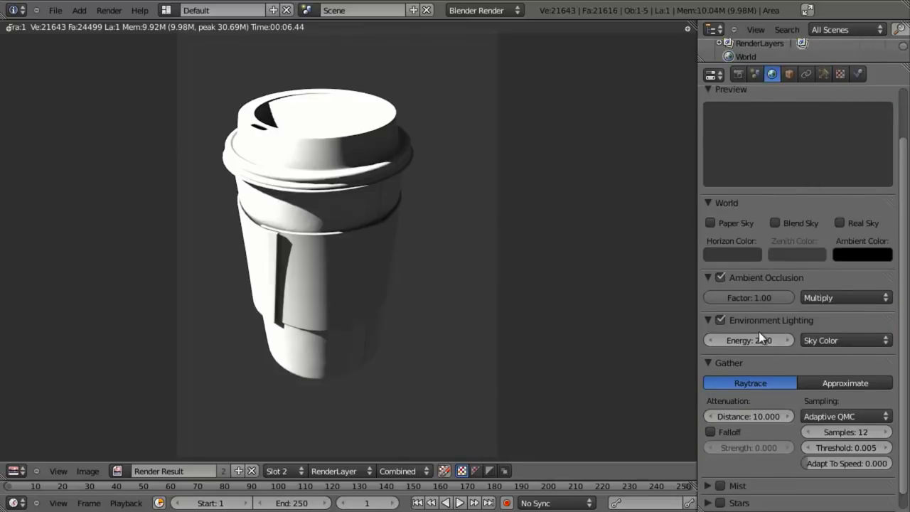
left_click(721, 275)
left_click(721, 275)
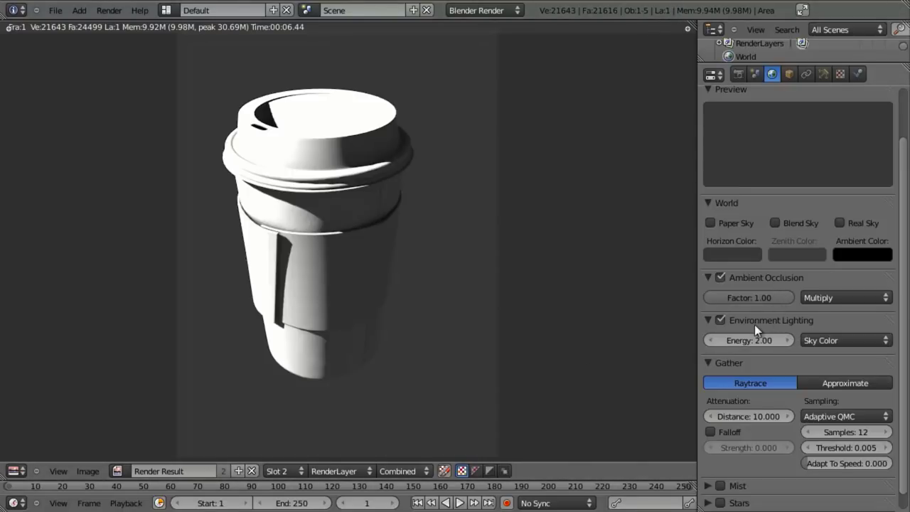
left_click(818, 300)
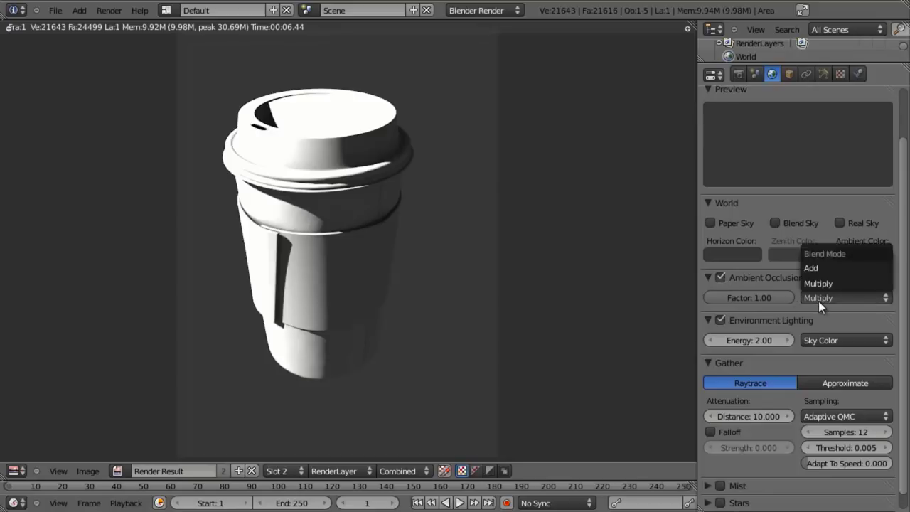
left_click(831, 284)
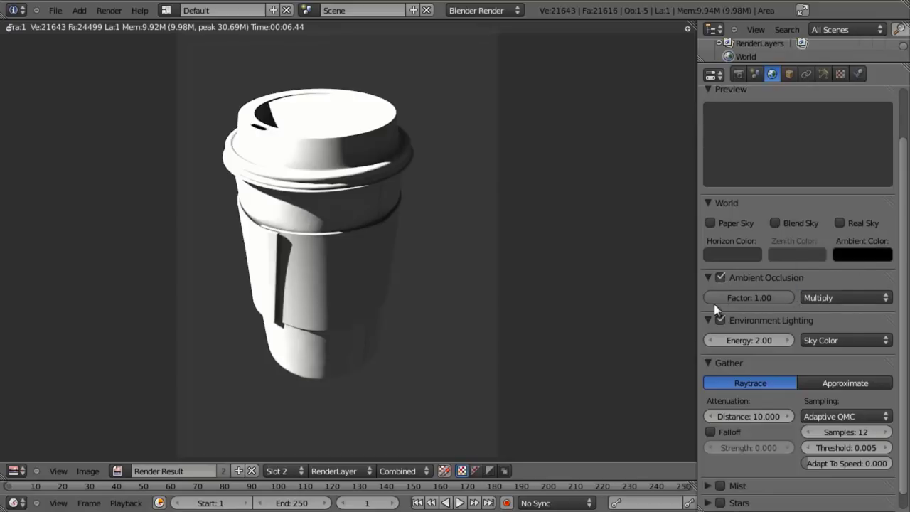
left_click(837, 339)
left_click(839, 309)
scroll(801, 236, "up", 3)
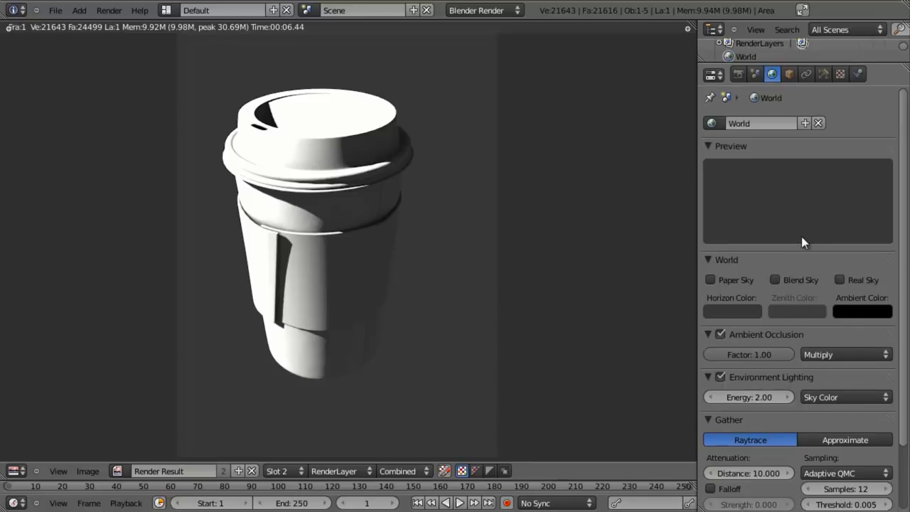
scroll(749, 249, "down", 4)
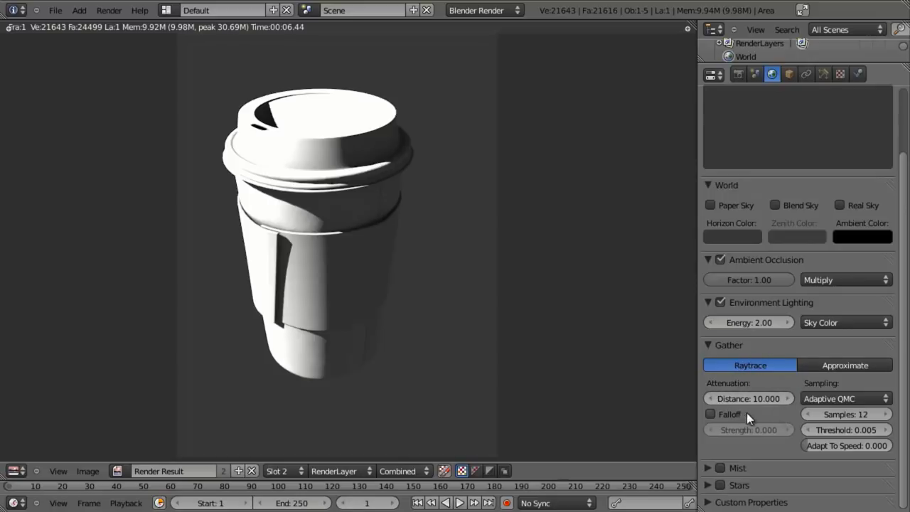
left_click(861, 396)
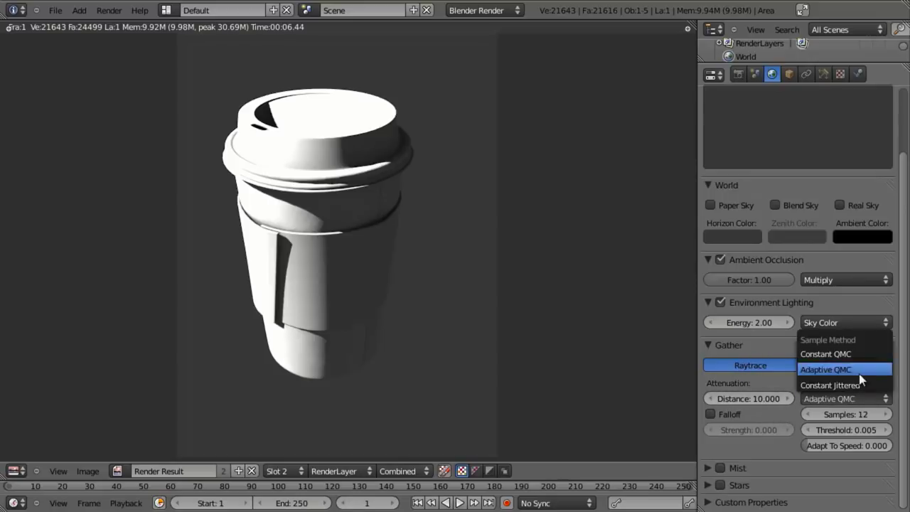
left_click(855, 366)
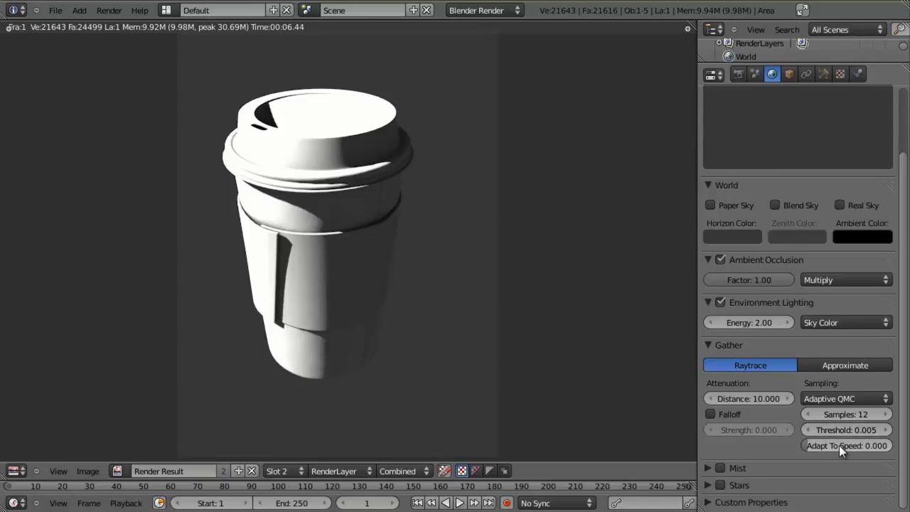
key("Escape")
Scale the Area lamp down to about 0.8 in front view and render the cup again
key("KP_1")
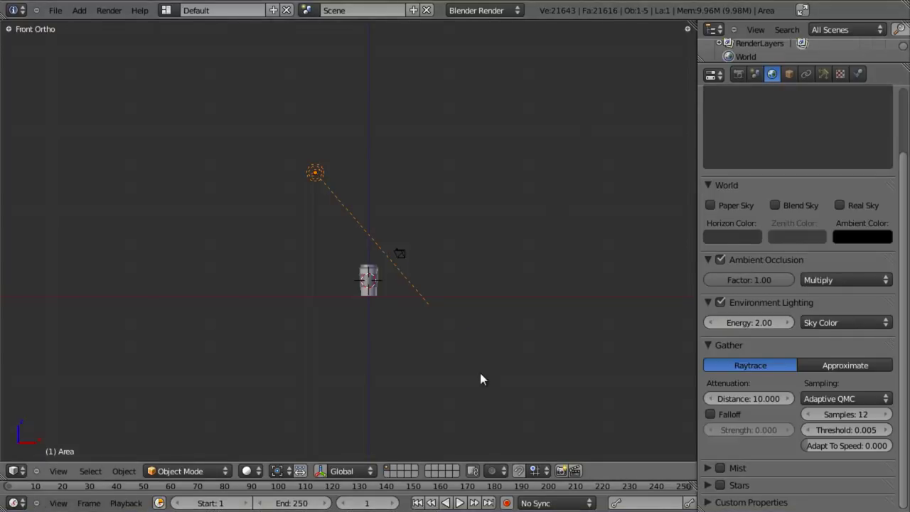
key("s")
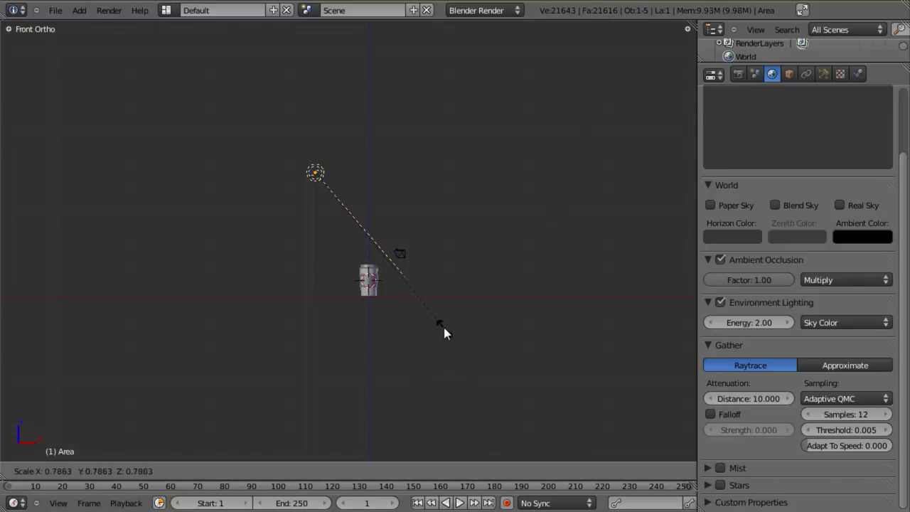
left_click(441, 322)
key("F12")
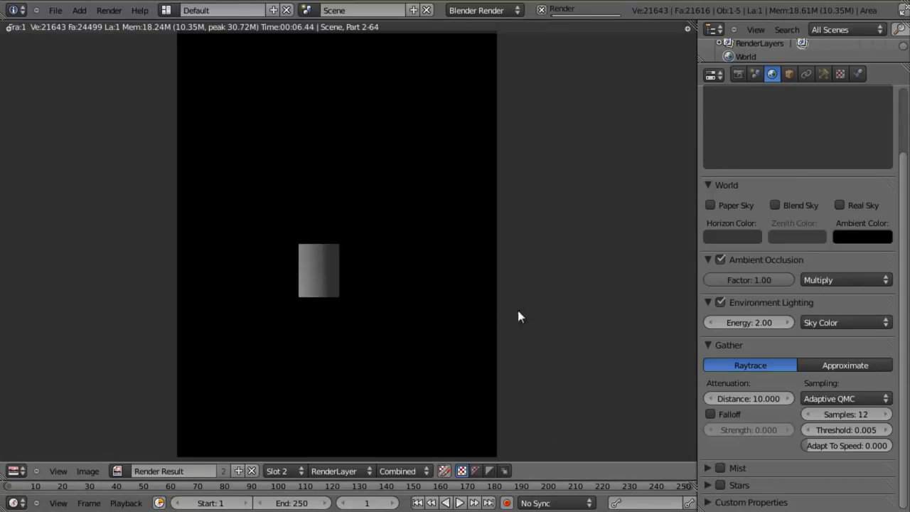
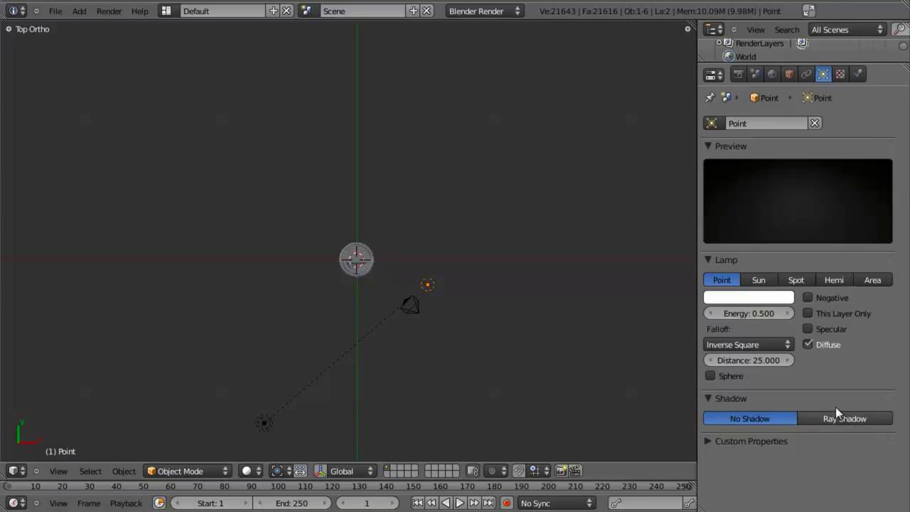
Make a linked duplicate of the Point lamp in top view and place it toward positive Y from the original
key("KP_1")
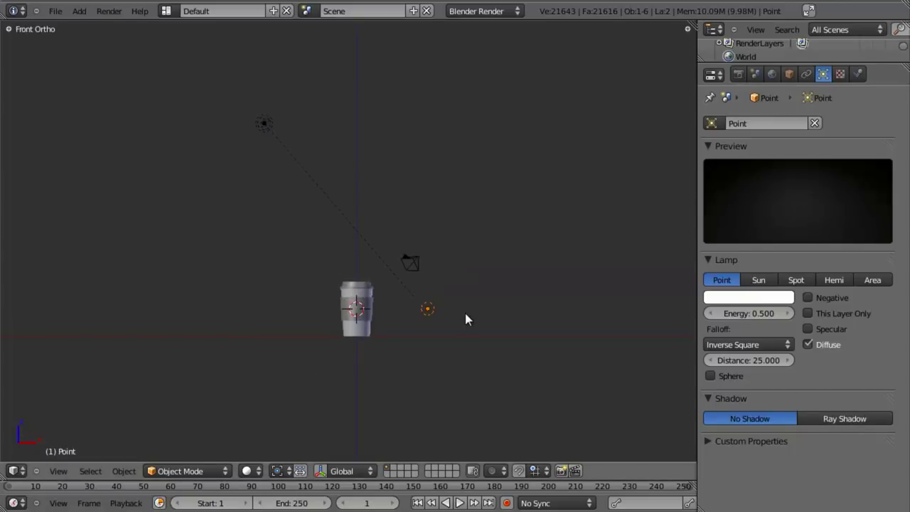
key("alt+Tab")
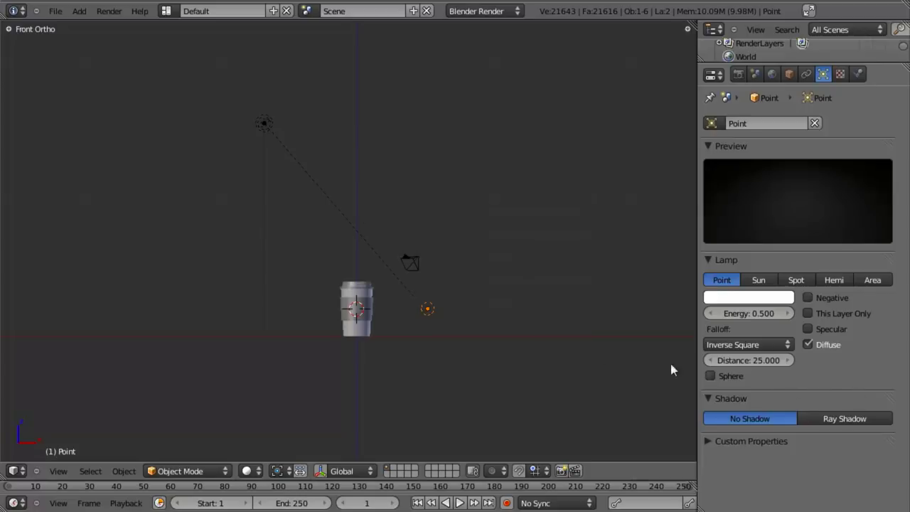
key("KP_7")
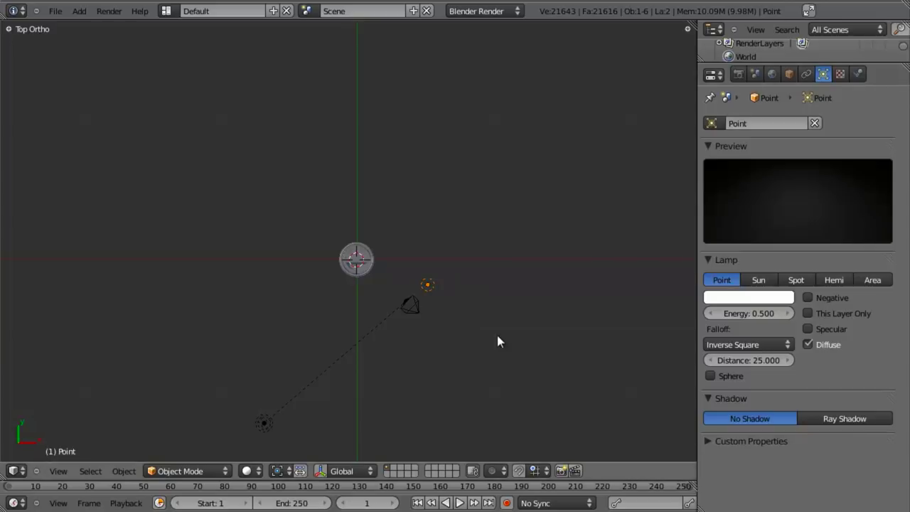
key("alt+d")
left_click(501, 273)
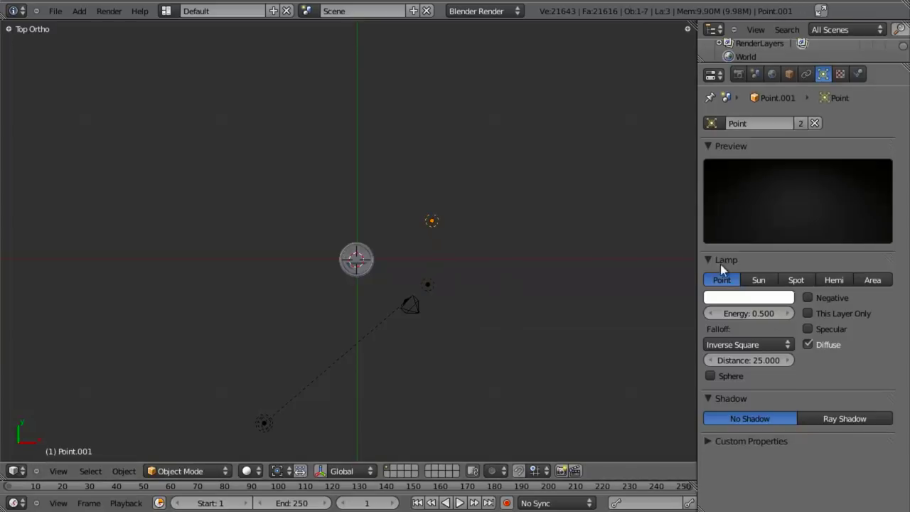
Try an energy of 1.01 on the linked Point lamps, compare both lamps, and set the energy back to 0.5
left_click_drag(762, 315, 725, 313)
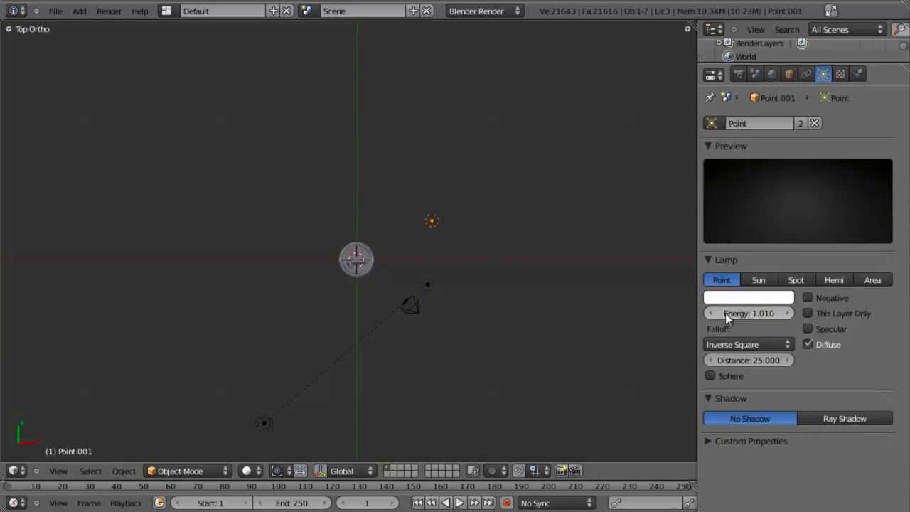
right_click(424, 283)
right_click(431, 221)
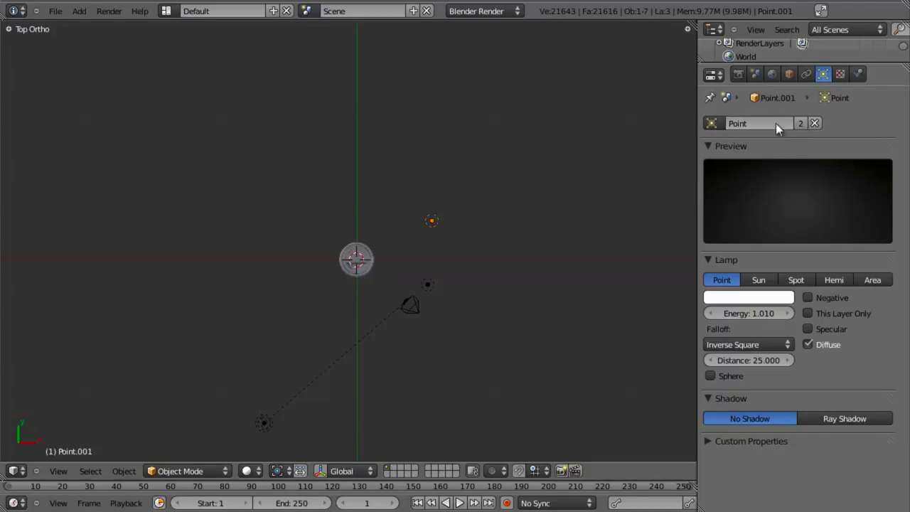
left_click(772, 312)
type(".5")
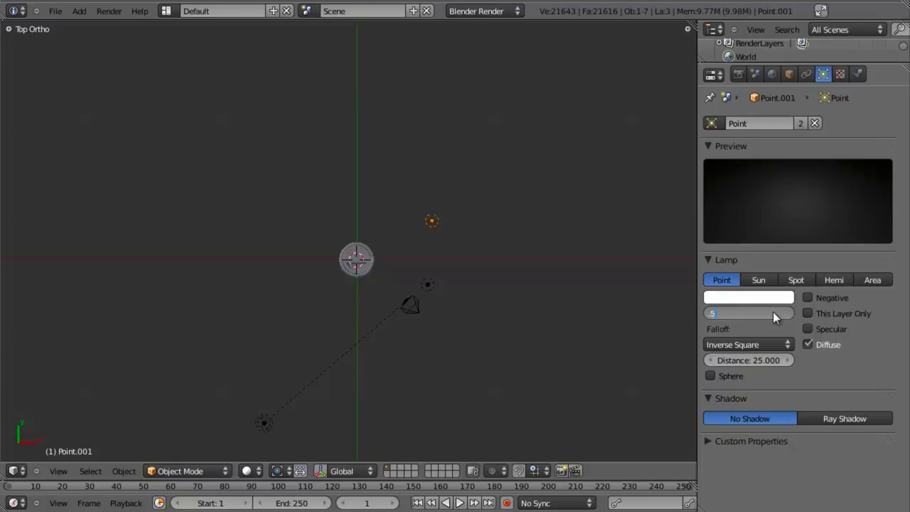
key("Return")
Make another linked Point lamp duplicate and place it behind the cup, slightly toward negative X
key("shift+d")
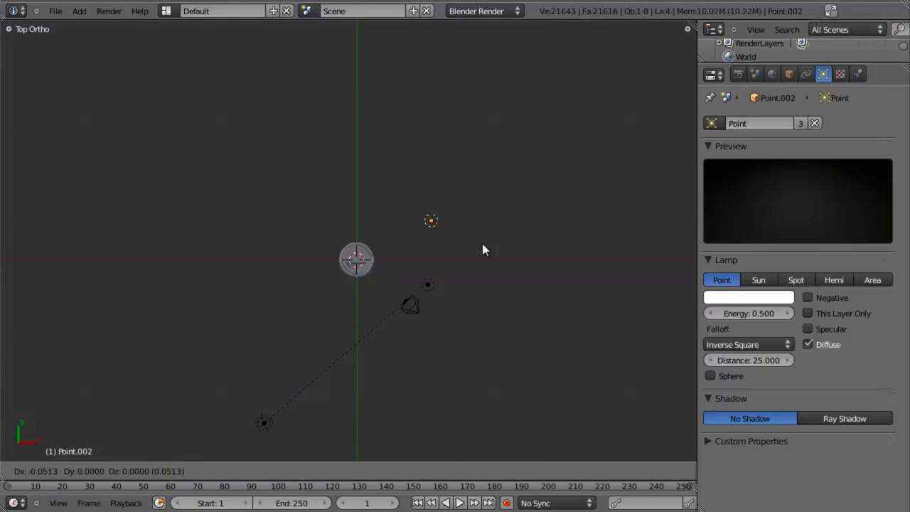
left_click(376, 198)
Save over the existing file and test render the cup with the added Point lamps
key("ctrl+s")
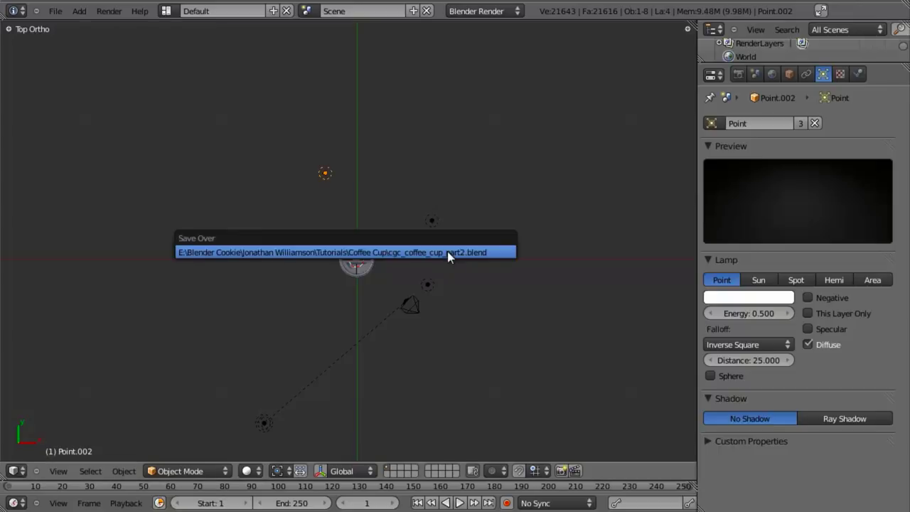
left_click(447, 251)
key("F12")
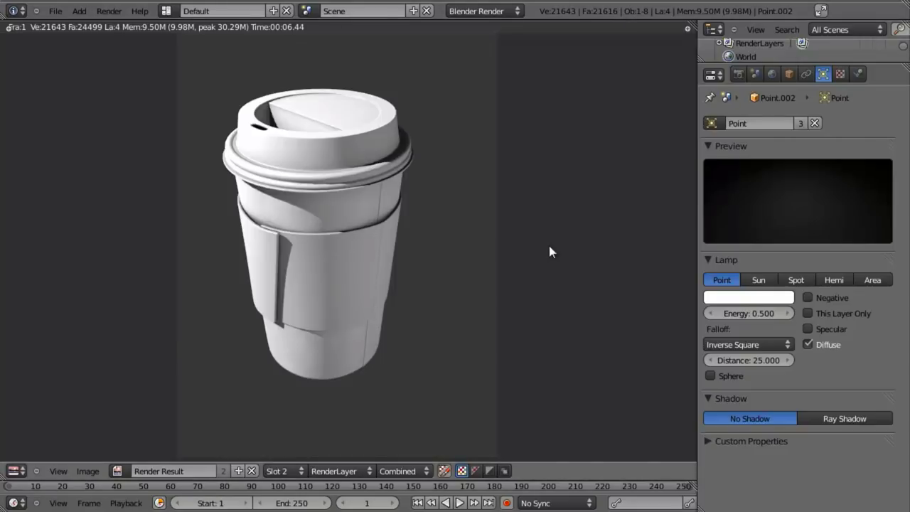
key("Escape")
Select the cup's lid and give it a new material named "lid"
scroll(384, 342, "up", 6)
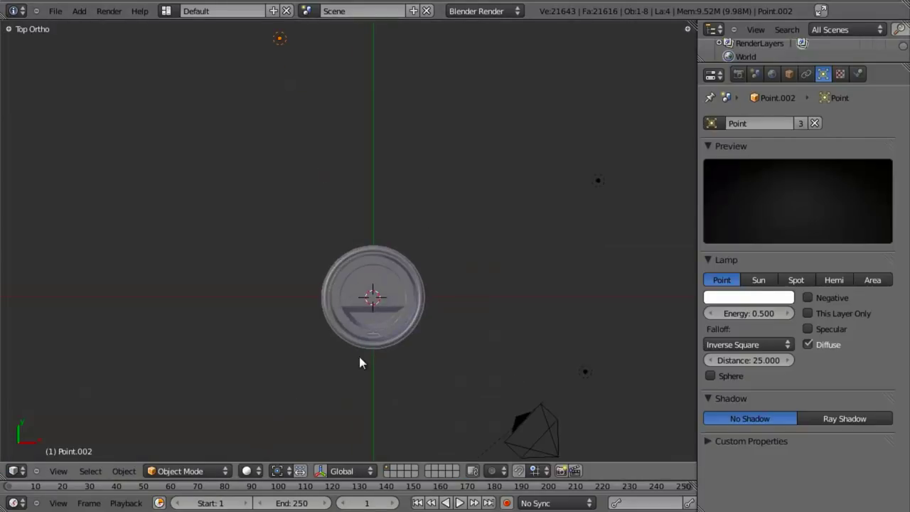
middle_click_drag(359, 363, 515, 182)
right_click(504, 70)
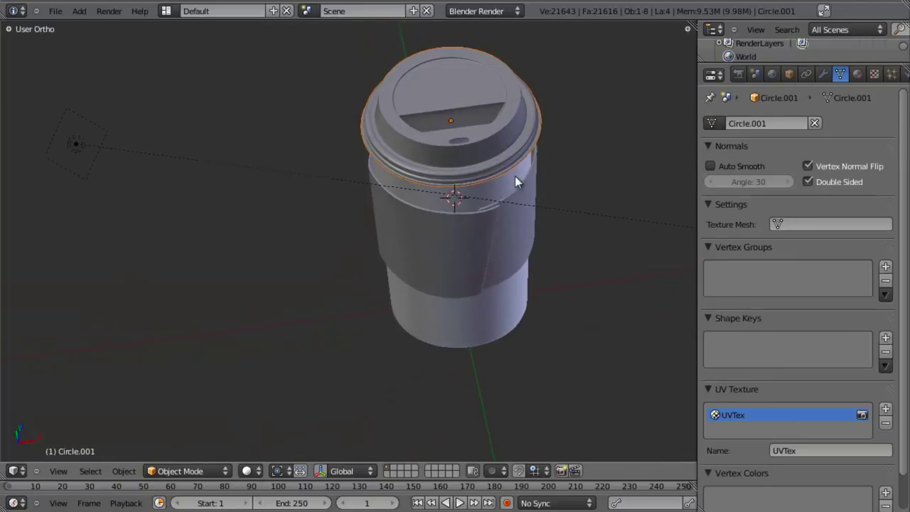
key("KP_1")
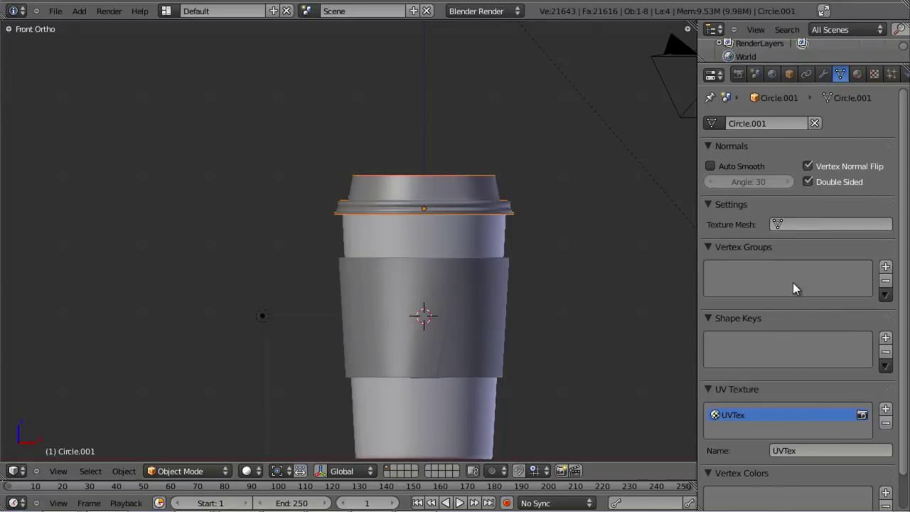
left_click(858, 74)
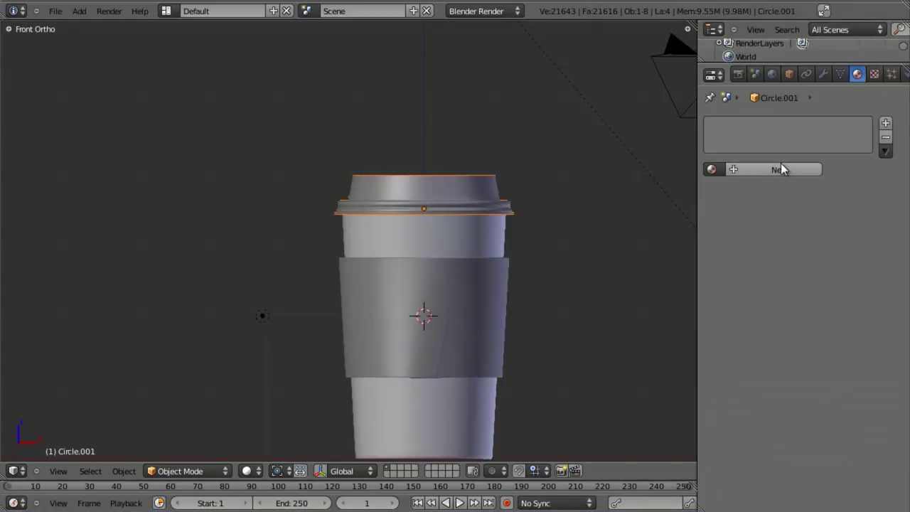
left_click(773, 168)
type("lid")
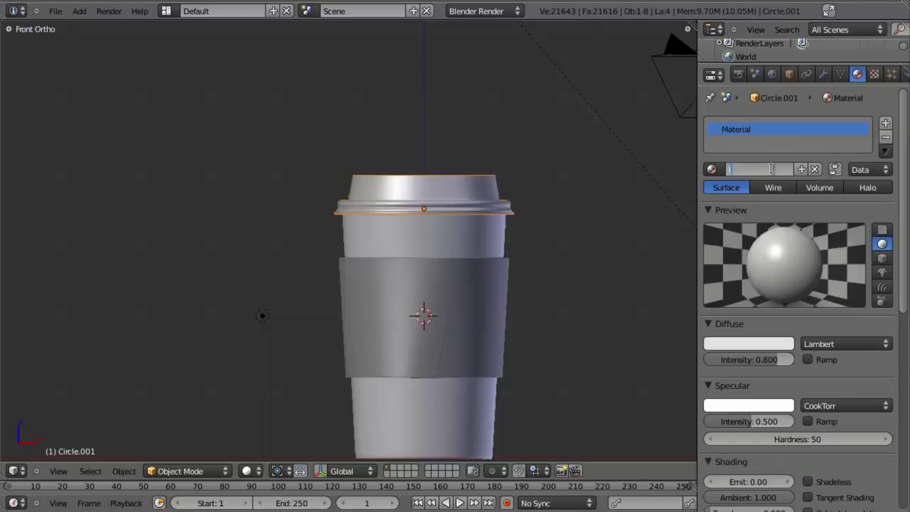
key("Return")
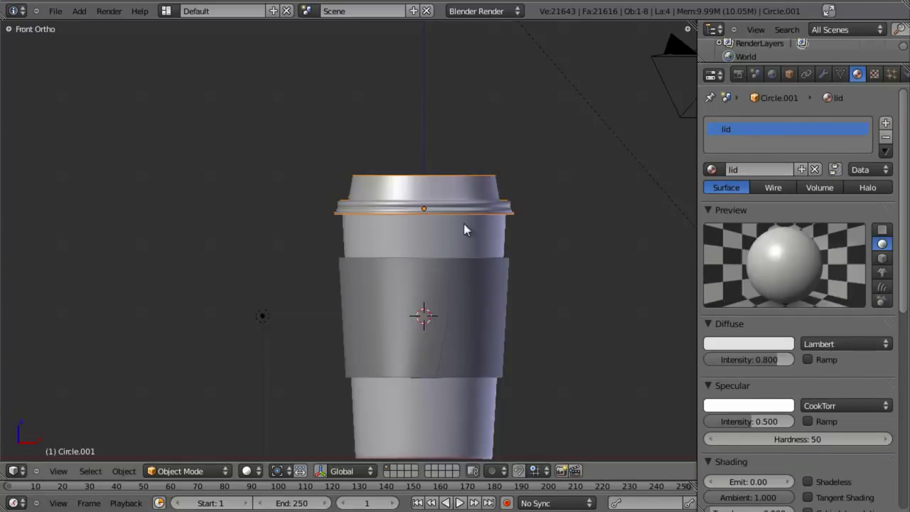
Set the lid material's diffuse color to near black and its diffuse intensity to 1.0
middle_click_drag(502, 259, 469, 165)
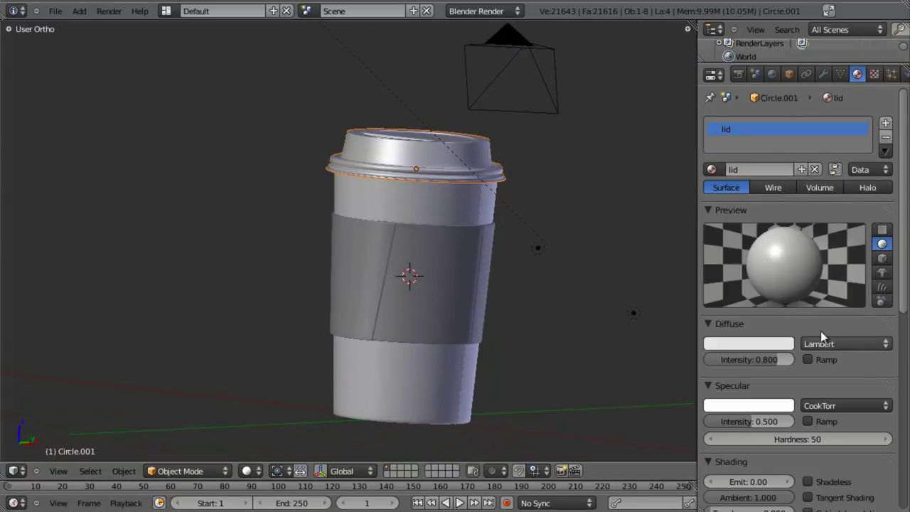
left_click(753, 344)
left_click_drag(780, 252, 785, 246)
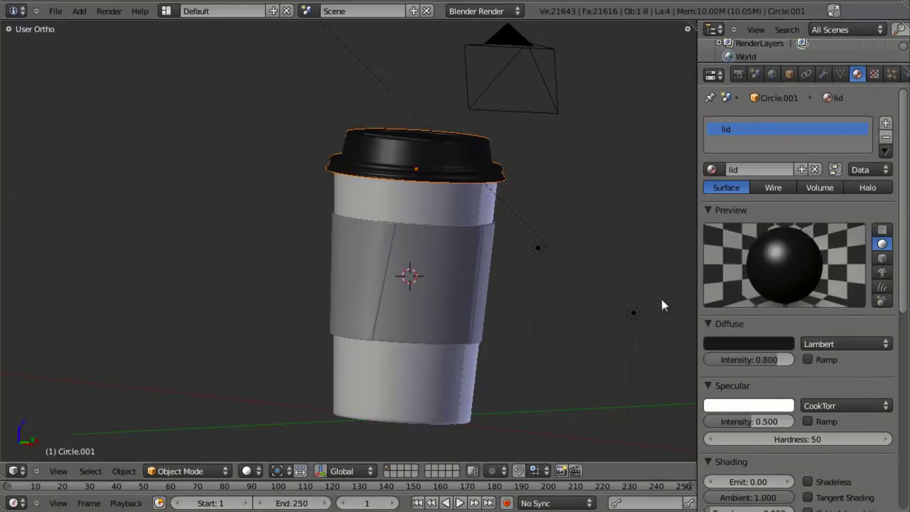
middle_click_drag(423, 167, 417, 204)
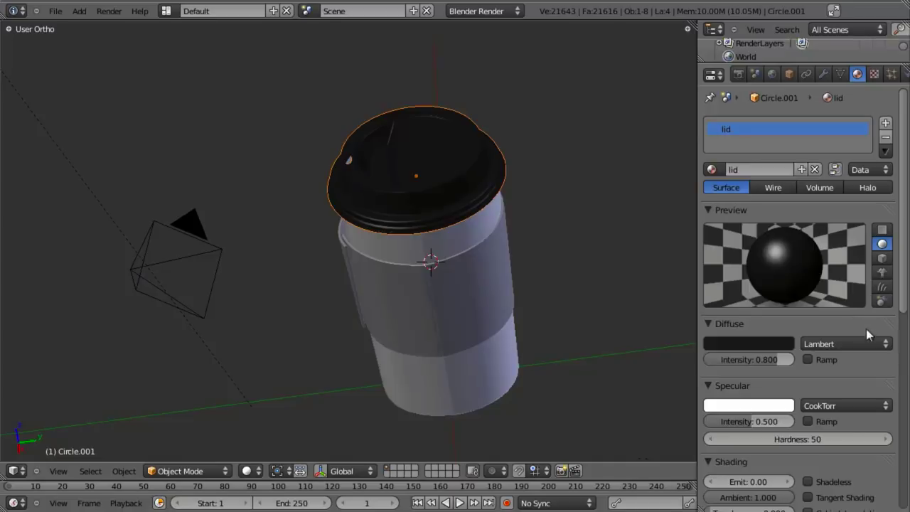
left_click_drag(766, 361, 781, 358)
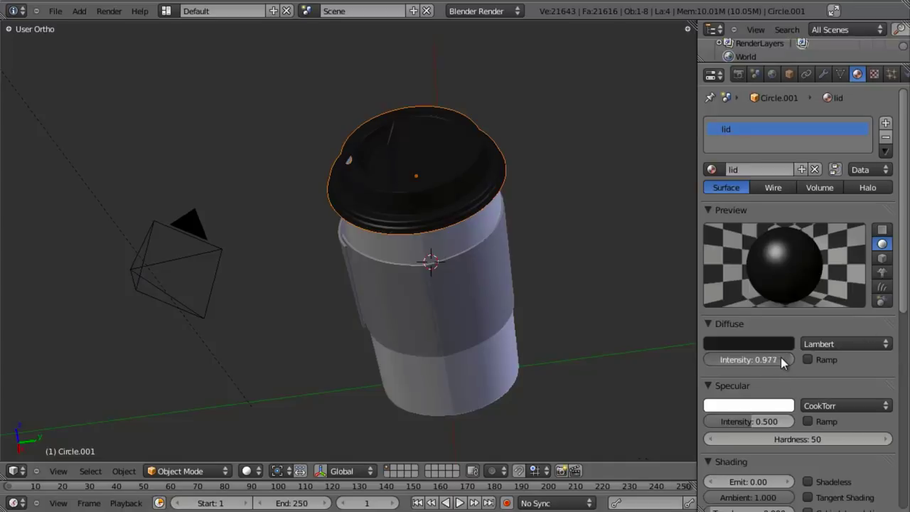
Set the lid material's specular intensity to 0.69 and its specular hardness to 250
scroll(791, 346, "down", 3)
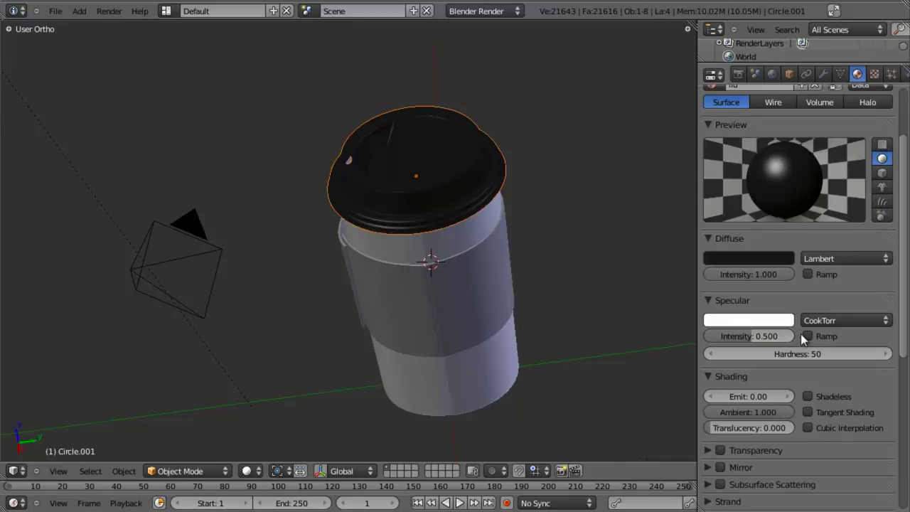
left_click(764, 335)
type(".69")
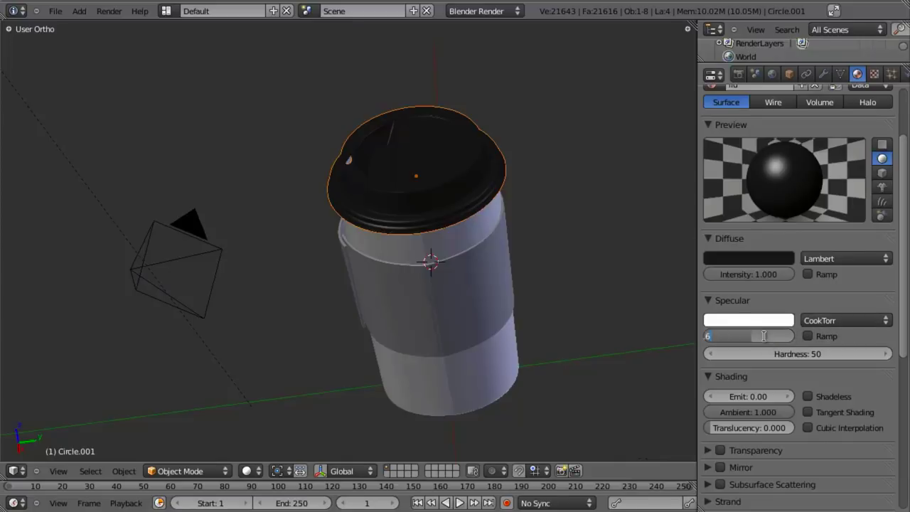
key("Return")
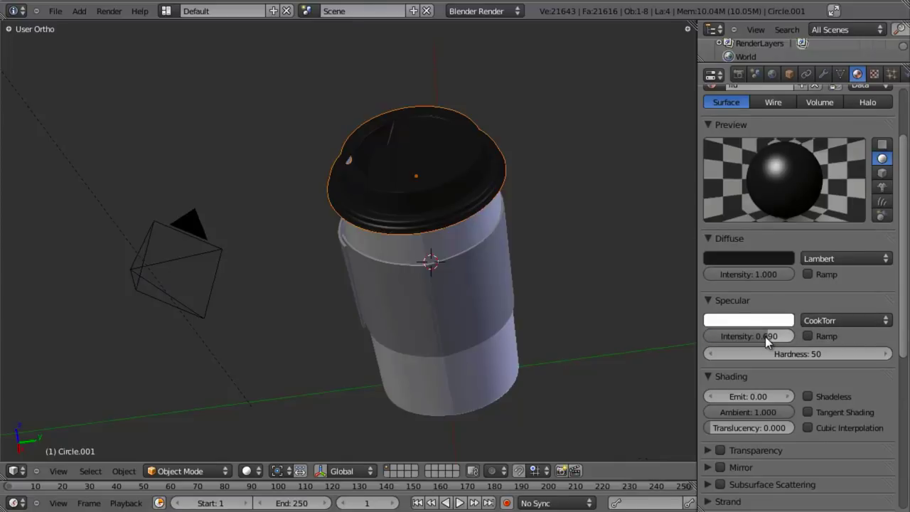
left_click(816, 356)
type("250")
key("Return")
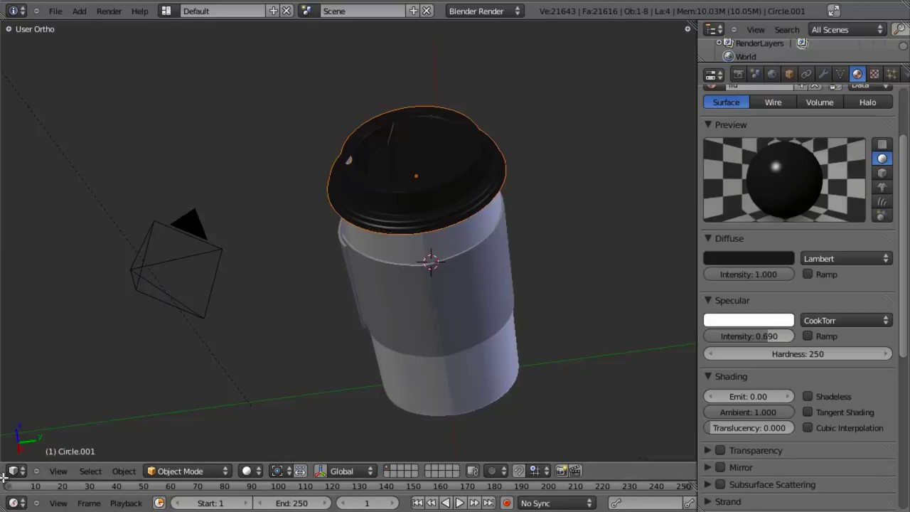
Split the 3D view into two side-by-side areas and show the render result in a UV/Image Editor beside it
left_click_drag(4, 478, 335, 458)
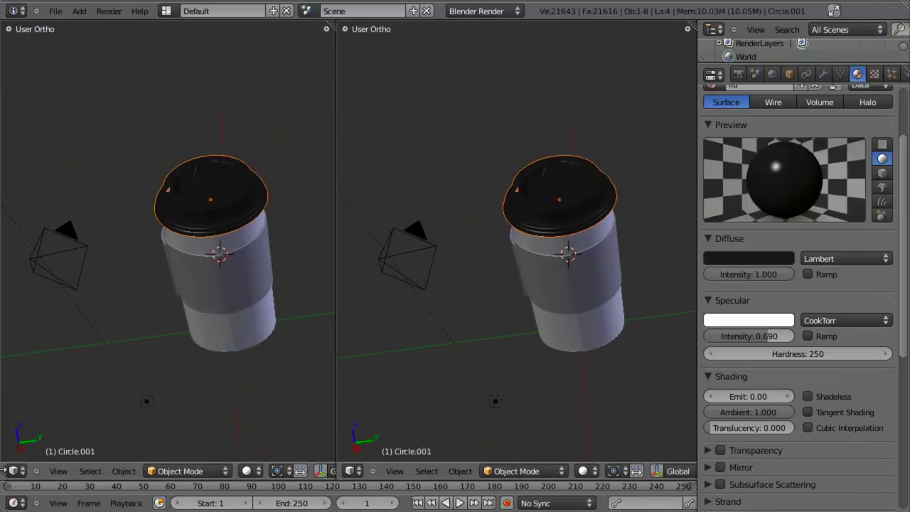
left_click(14, 471)
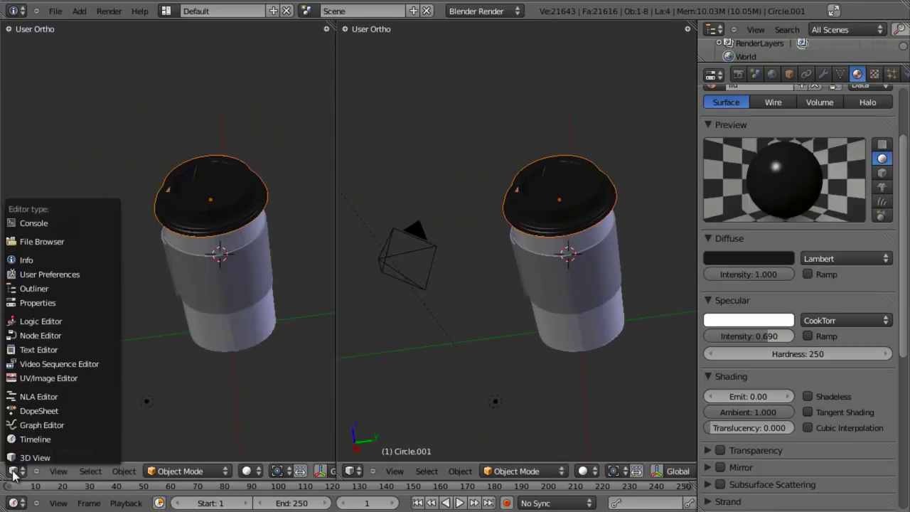
left_click(39, 379)
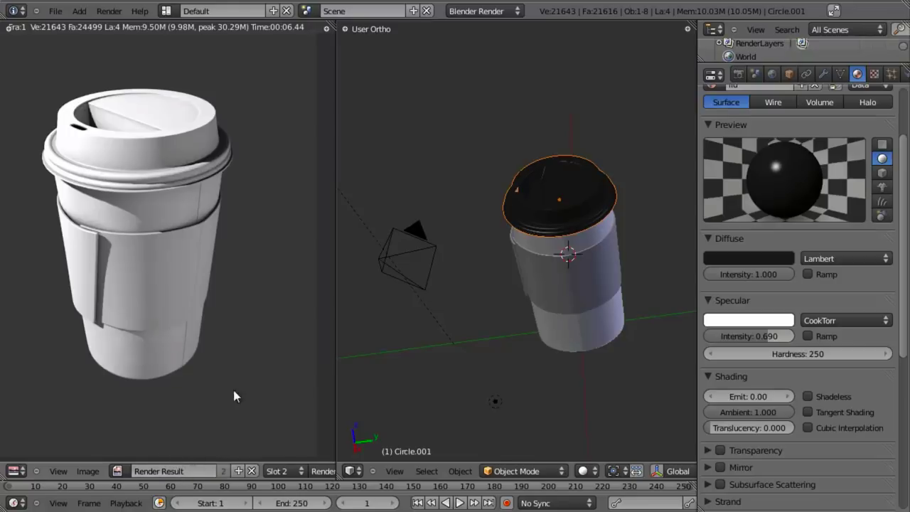
Test render the cup with the black lid and save over cgc_coffee_cup_part2.blend
key("F12")
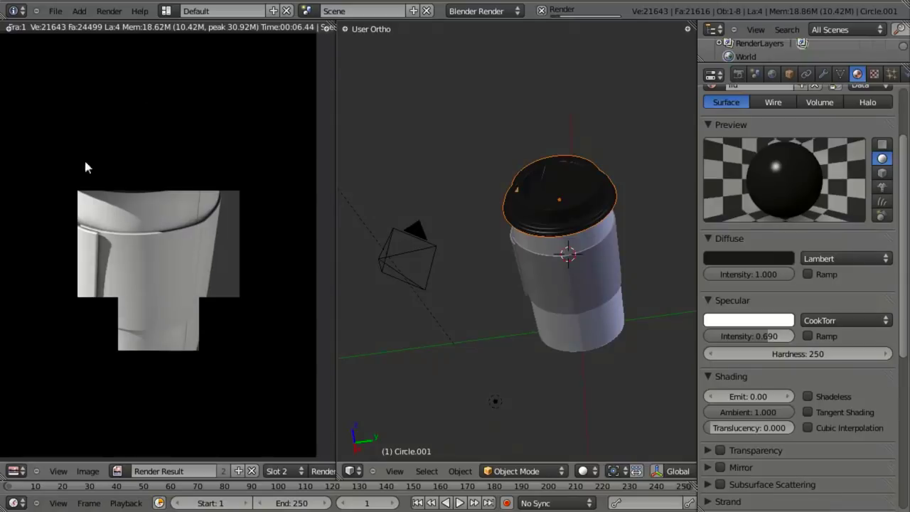
middle_click_drag(239, 270, 257, 284)
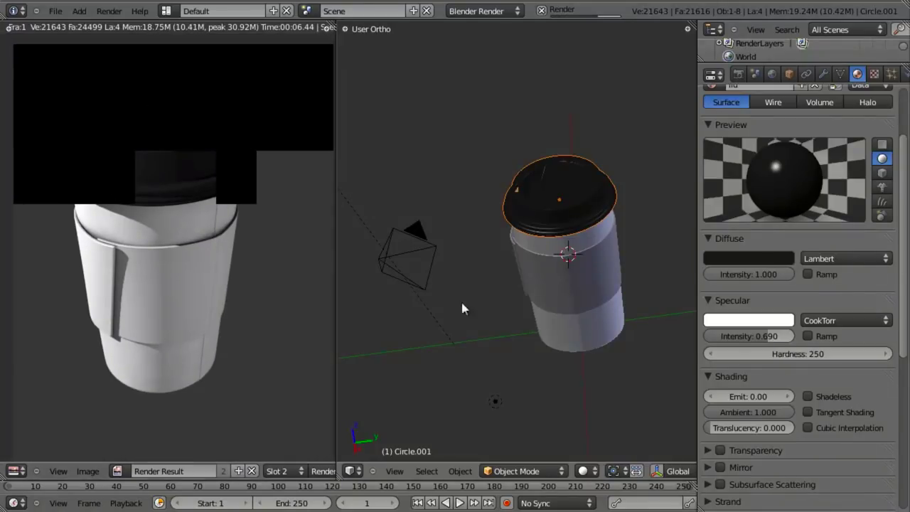
middle_click_drag(546, 259, 609, 226, "shift")
scroll(502, 284, "up", 3)
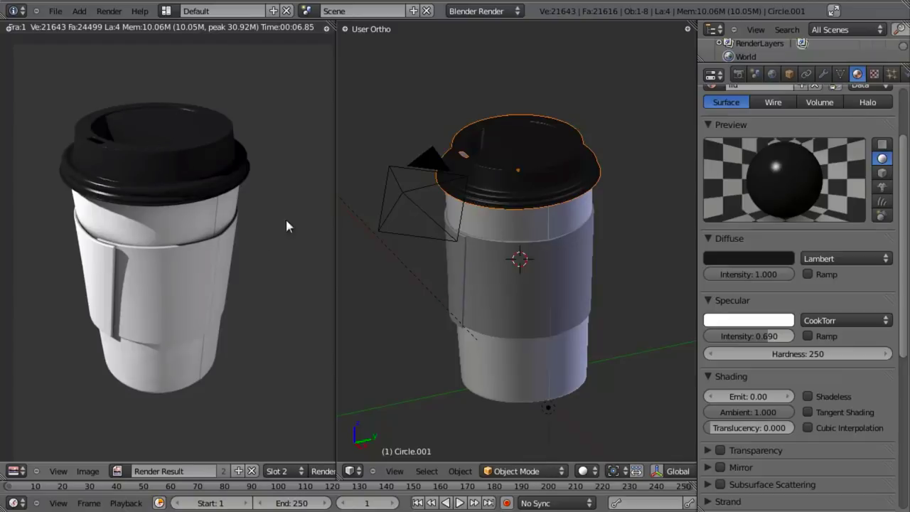
key("ctrl+s")
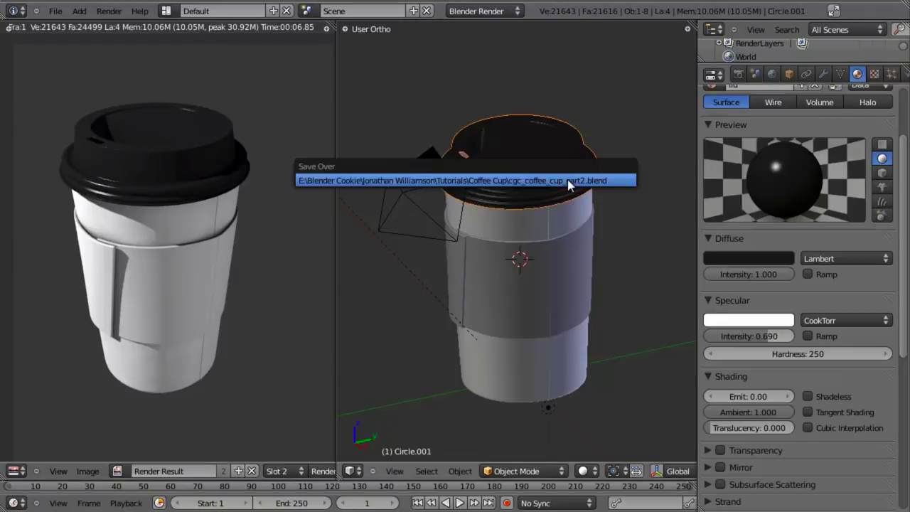
left_click(568, 182)
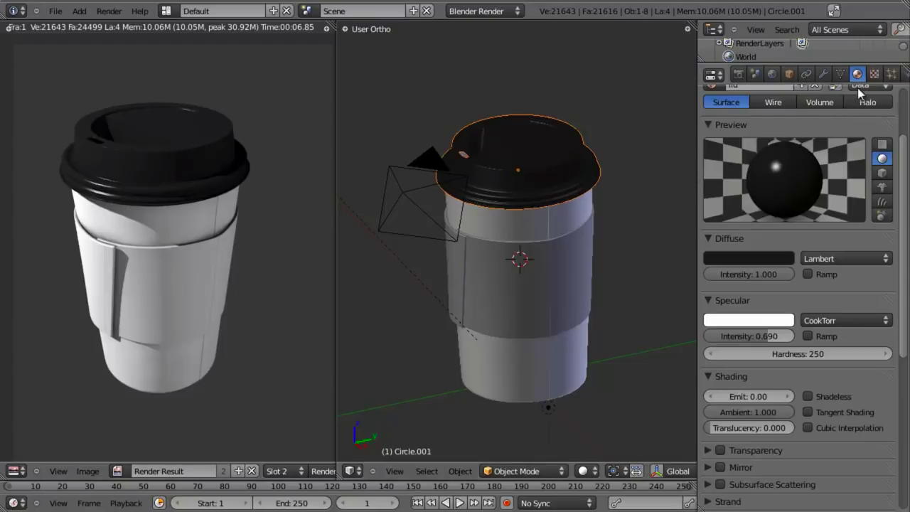
Add a texture named "cgc recycle" to the lid material and set its type to Image or Movie
left_click(874, 74)
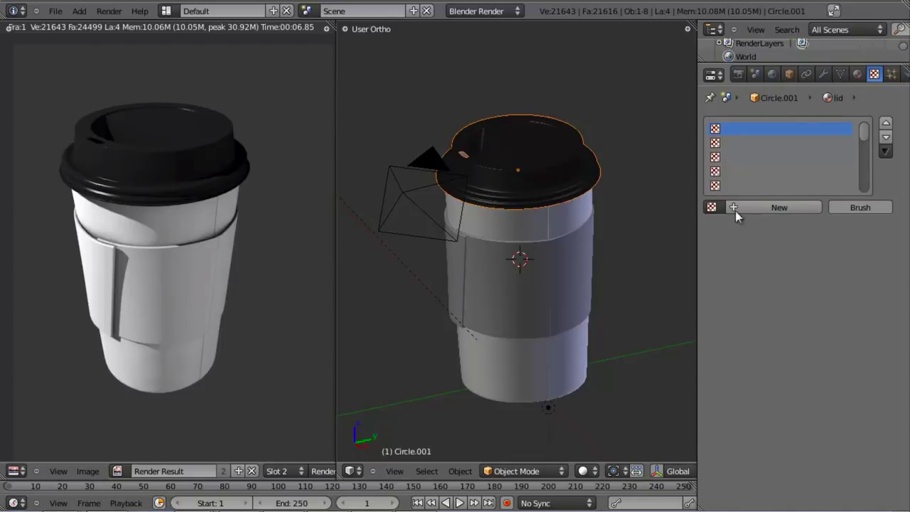
left_click(780, 207)
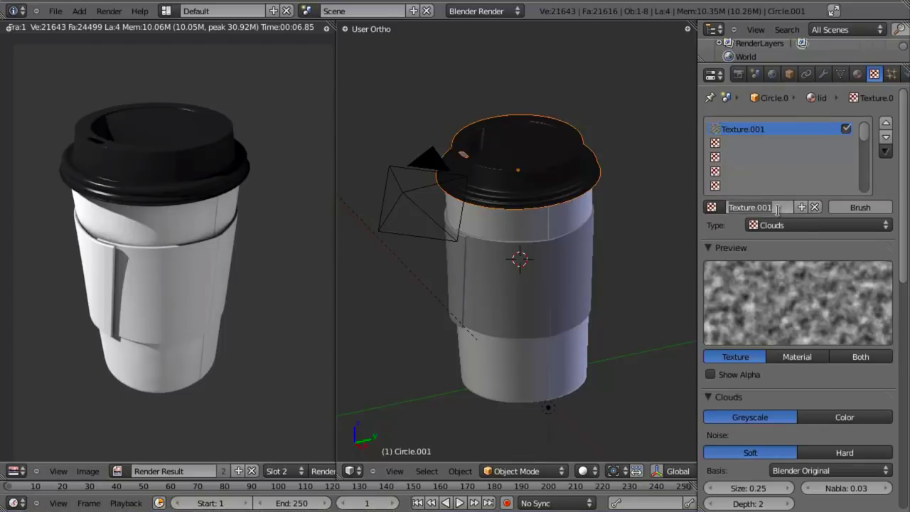
type("cgc recy")
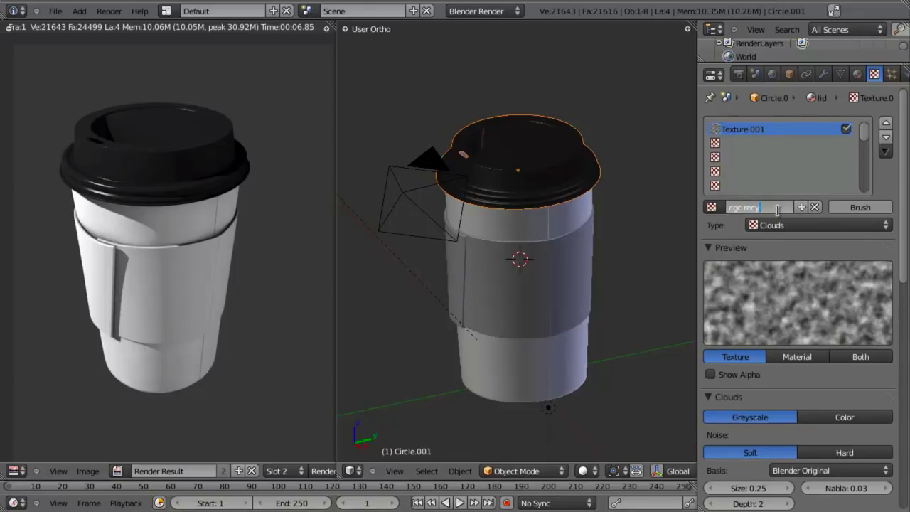
type("cle")
key("Return")
left_click(781, 224)
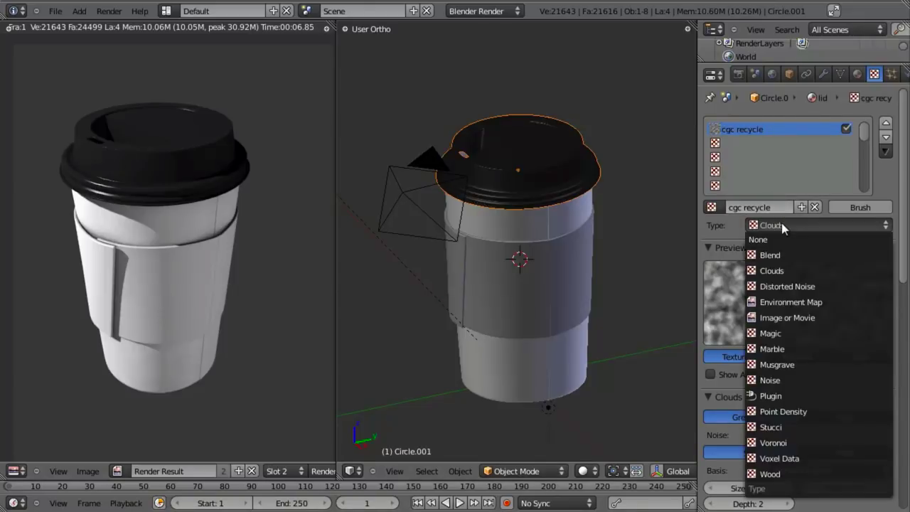
left_click(789, 318)
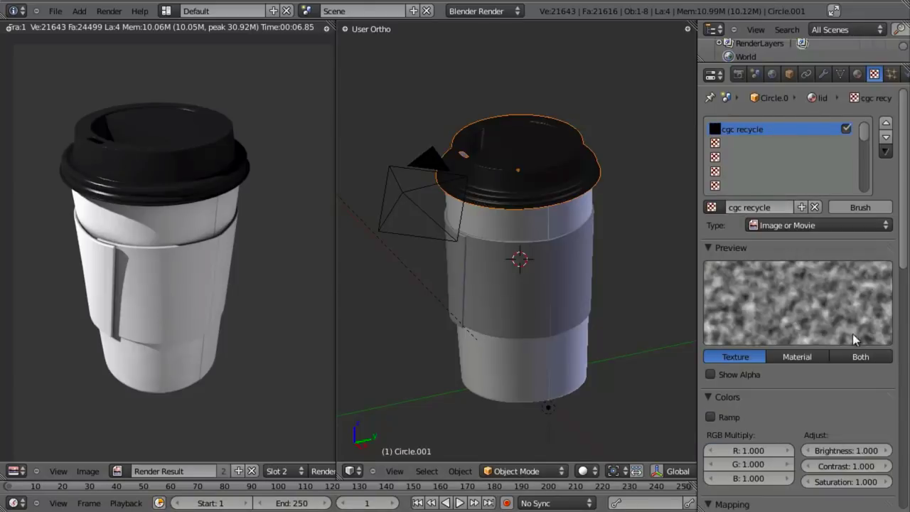
Move the texture's Image section up so it sits directly below the Preview section
scroll(721, 404, "down", 15)
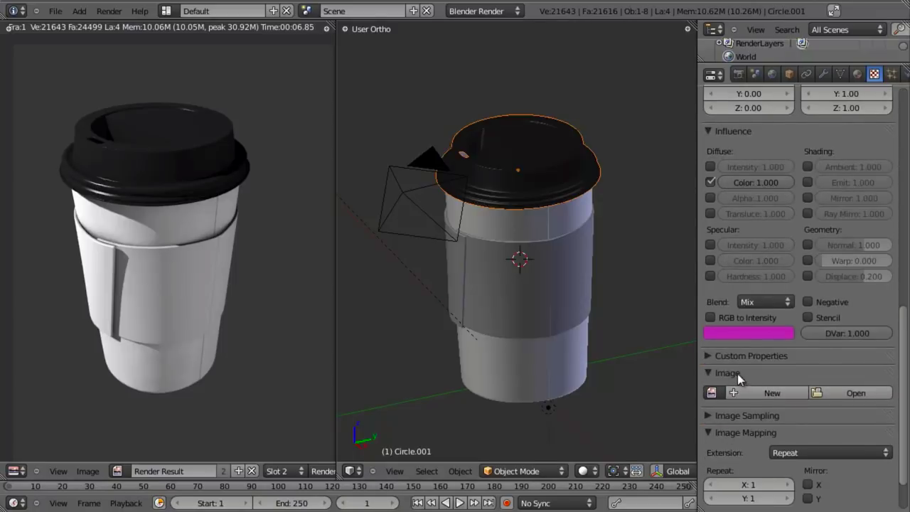
left_click_drag(737, 373, 734, 191)
scroll(735, 188, "up", 10)
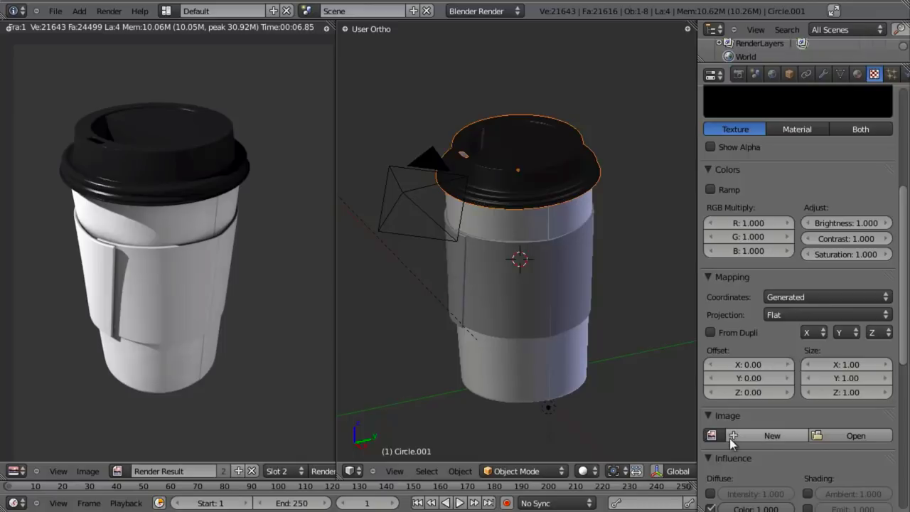
left_click_drag(729, 438, 735, 171)
scroll(744, 220, "up", 5)
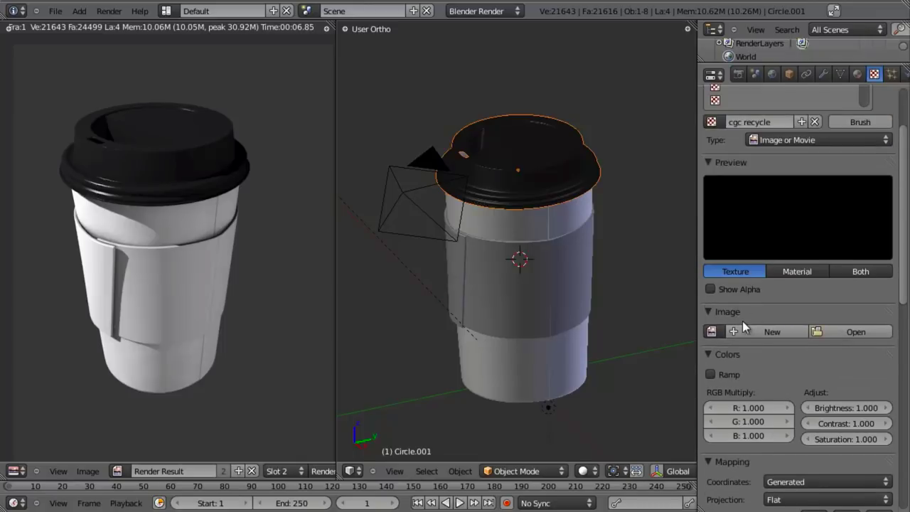
Load recycle_logo.png from the Coffee Cup project's textures folder as the texture's image
left_click(850, 330)
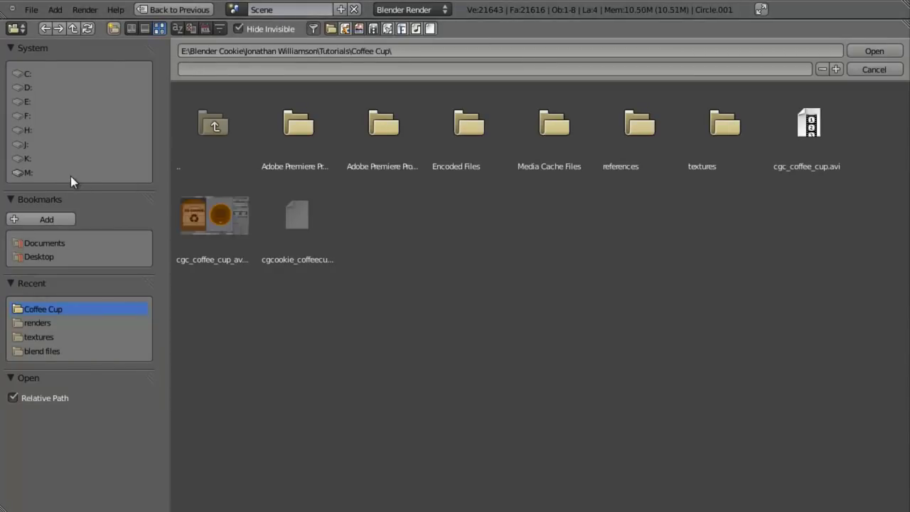
left_click(58, 309)
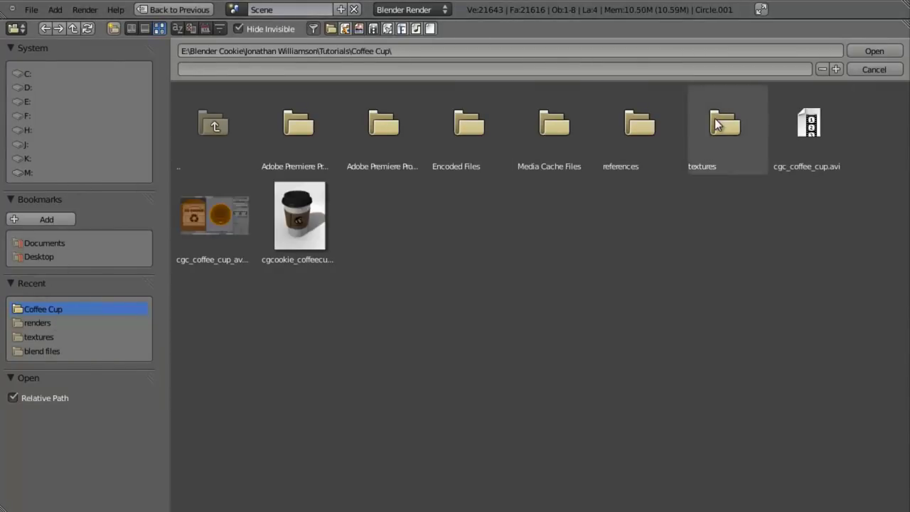
left_click(714, 153)
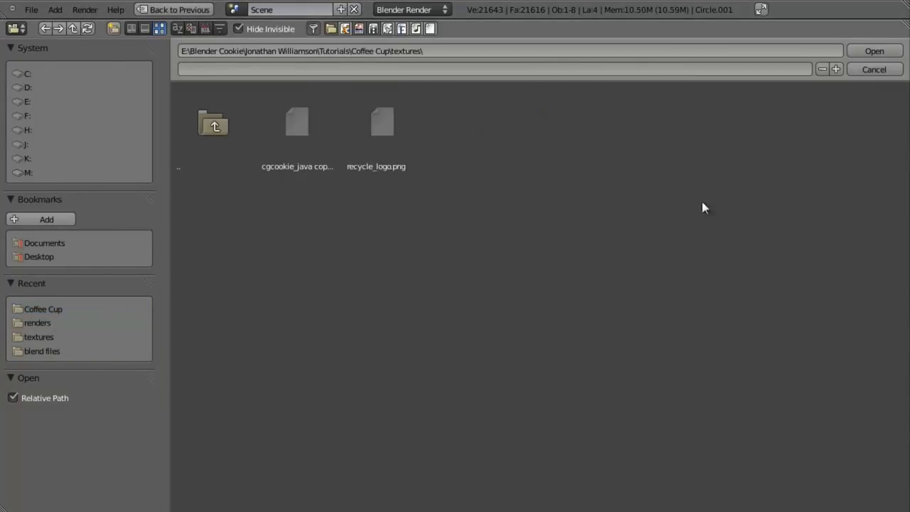
left_click(381, 145)
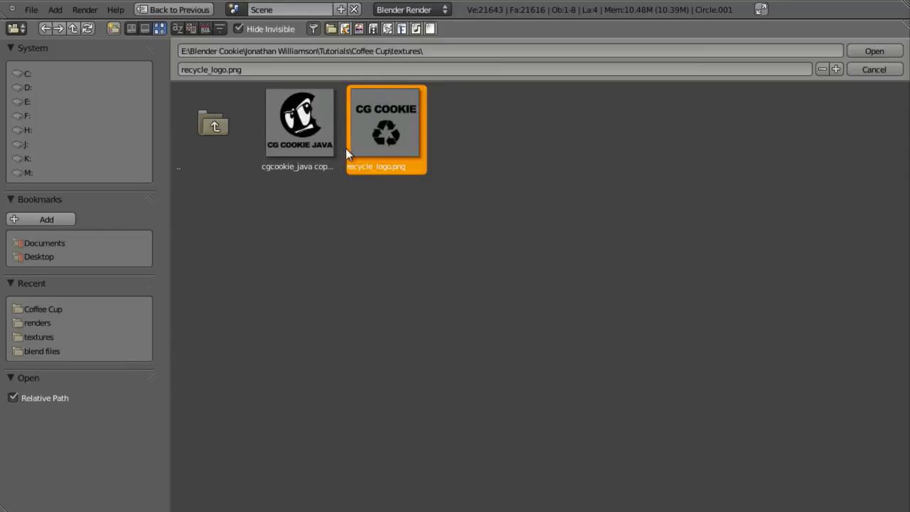
left_click(893, 51)
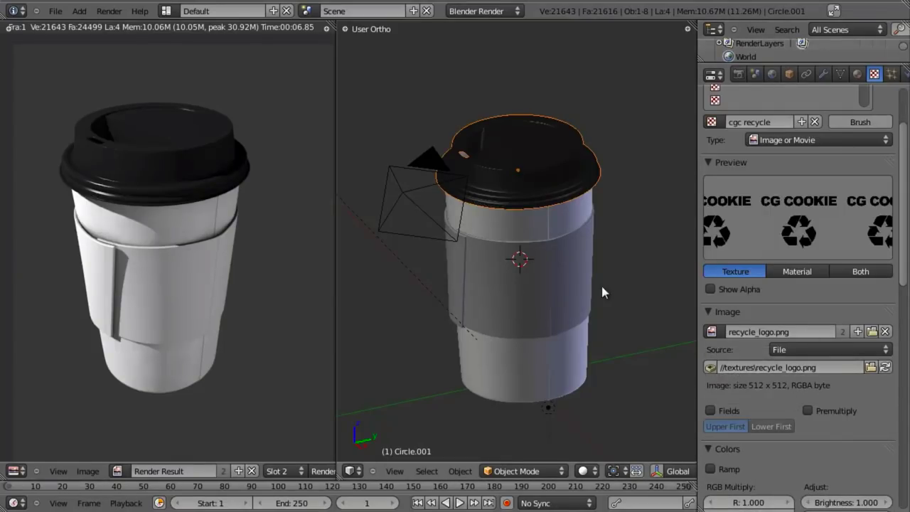
Test render the lid with the recycle logo texture and collapse the texture's Image Mapping section
key("F12")
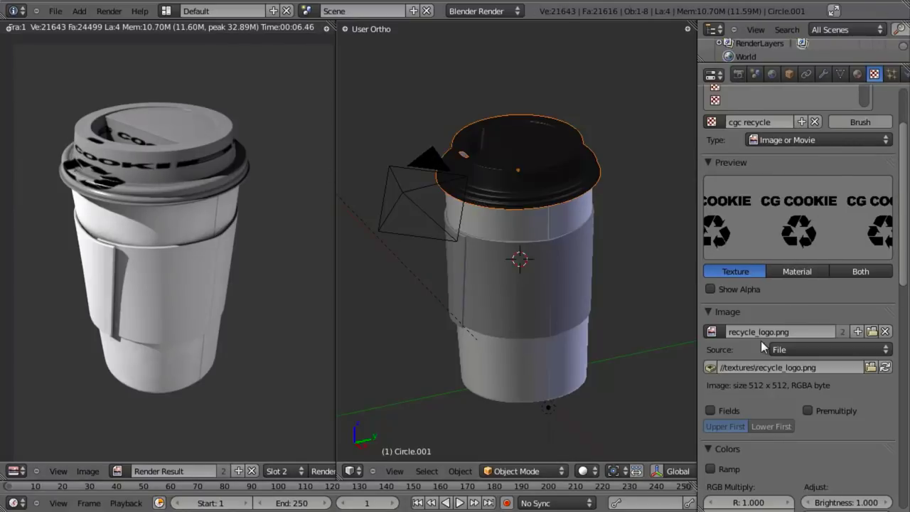
scroll(766, 396, "down", 15)
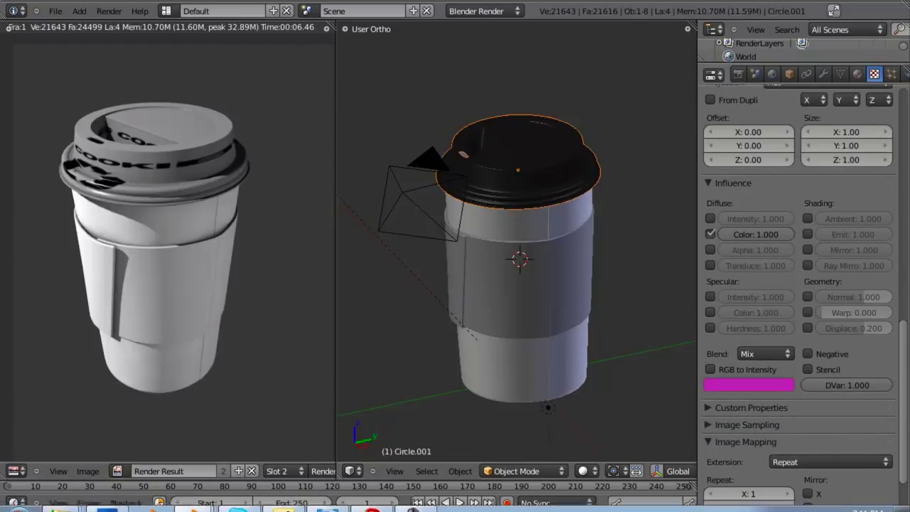
left_click(807, 386)
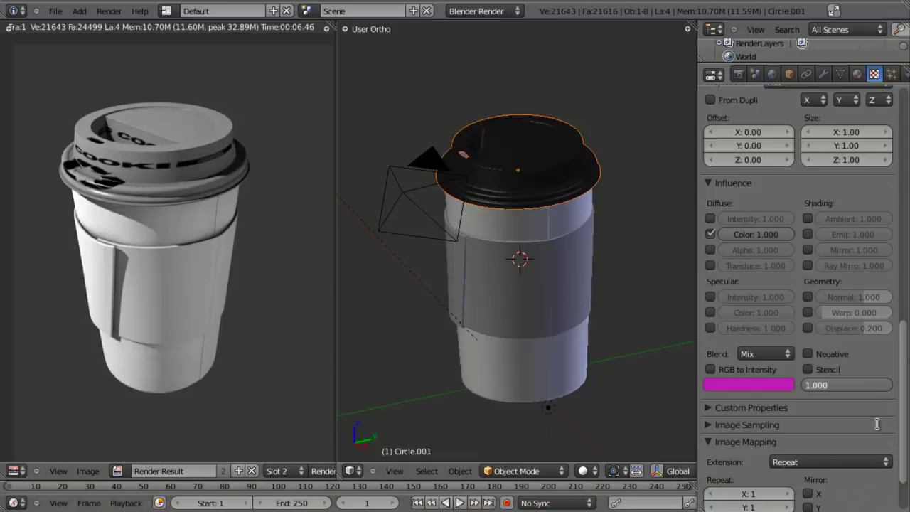
key("Return")
scroll(836, 437, "down", 2)
left_click(707, 376)
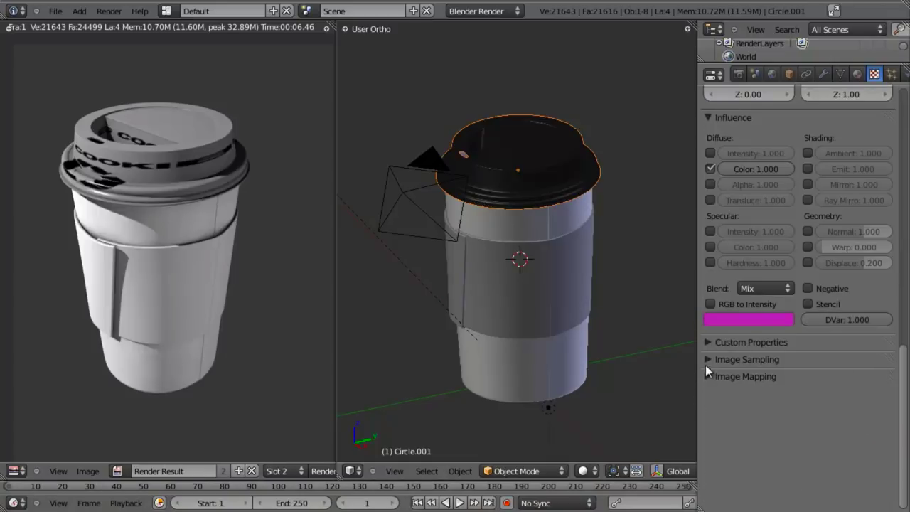
scroll(711, 366, "up", 5)
scroll(718, 313, "down", 1)
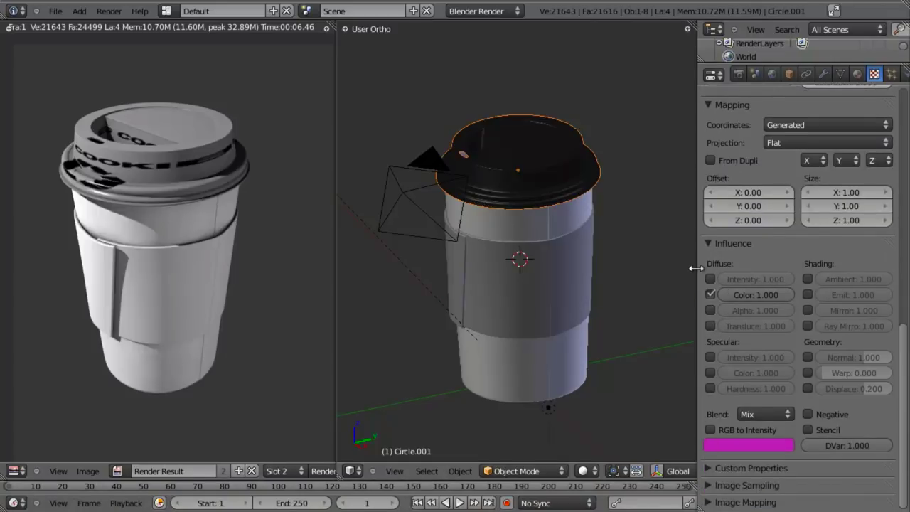
Turn off the texture's diffuse Color influence, enable Normal at -2, and test render the cup
left_click(710, 294)
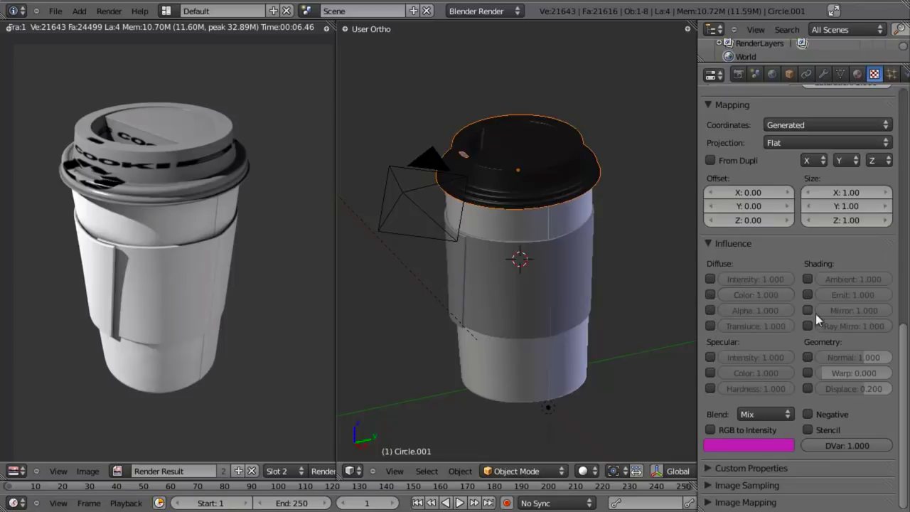
left_click(808, 357)
left_click(838, 355)
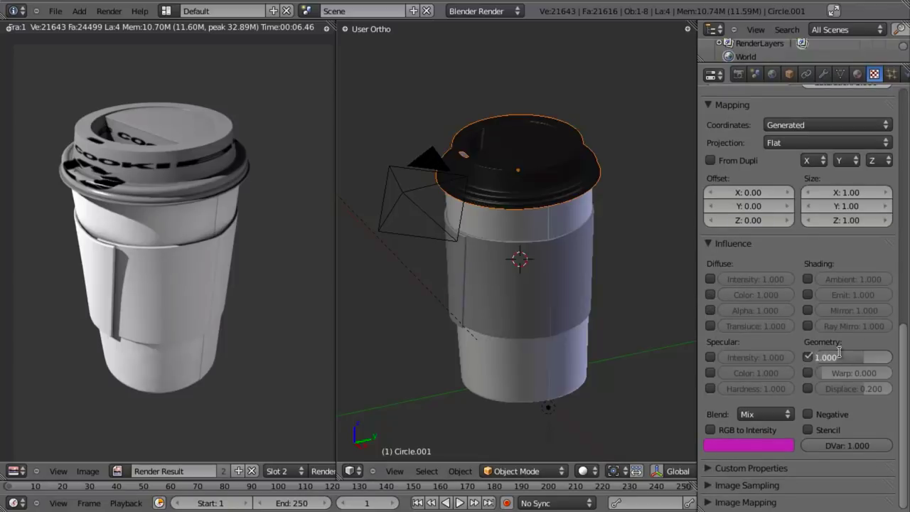
type("2")
key("Return")
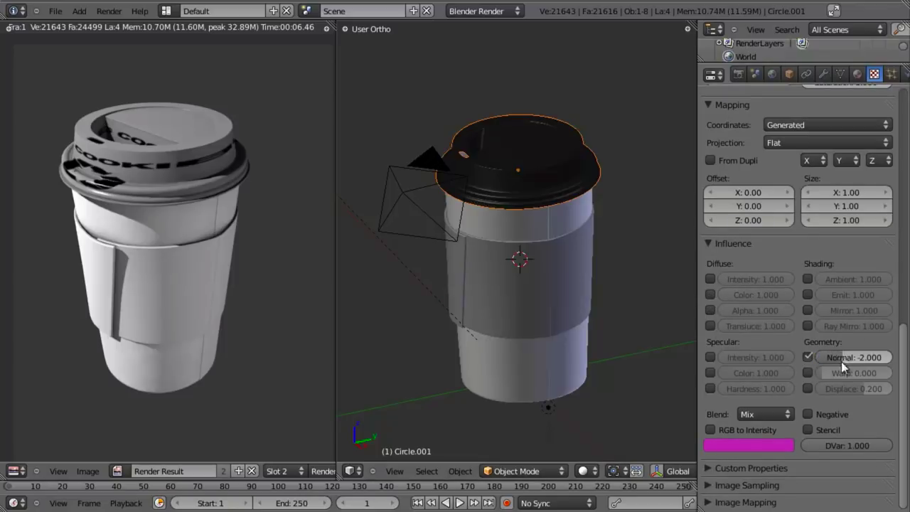
key("minus")
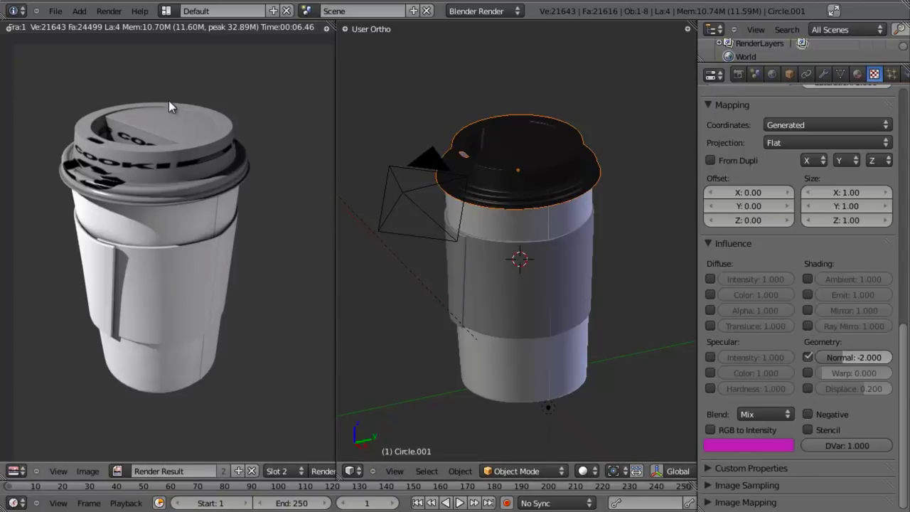
key("F12")
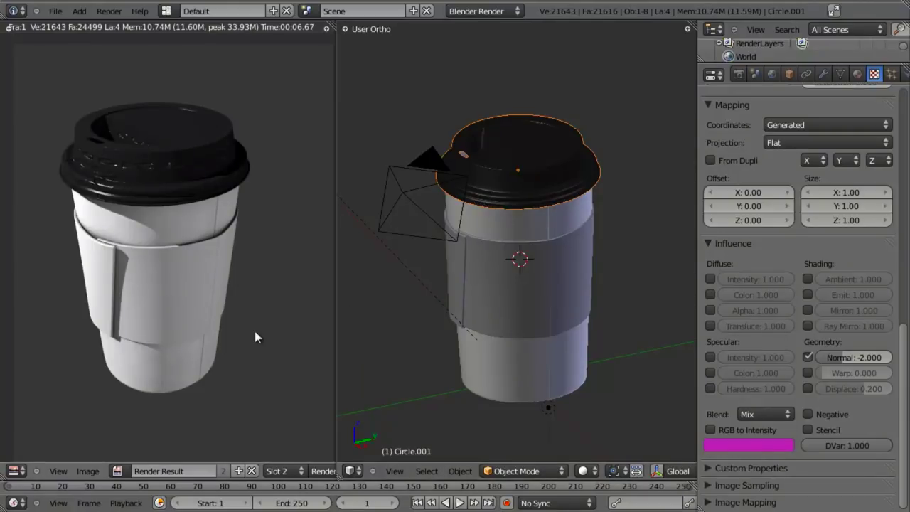
Unlink the render result from the image editor and enter Edit Mode on the lid in top view
left_click(252, 470)
scroll(523, 281, "up", 2)
key("KP_7")
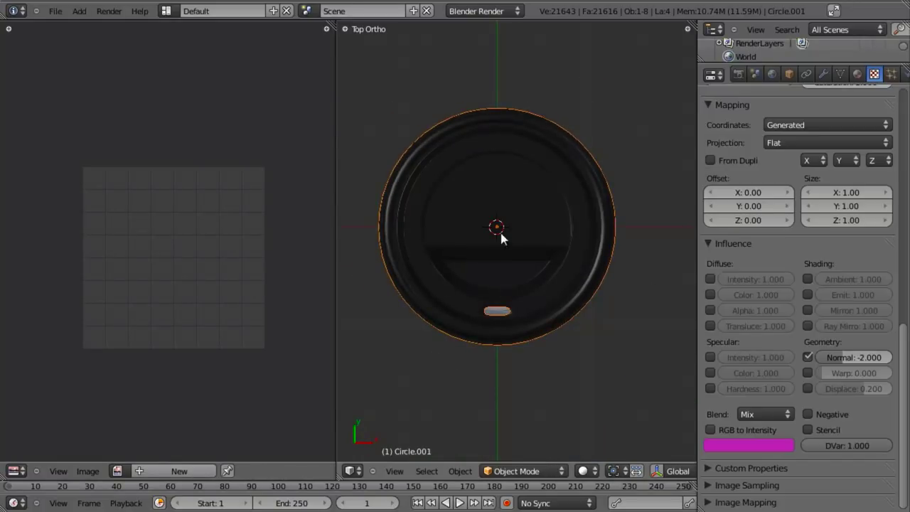
key("Tab")
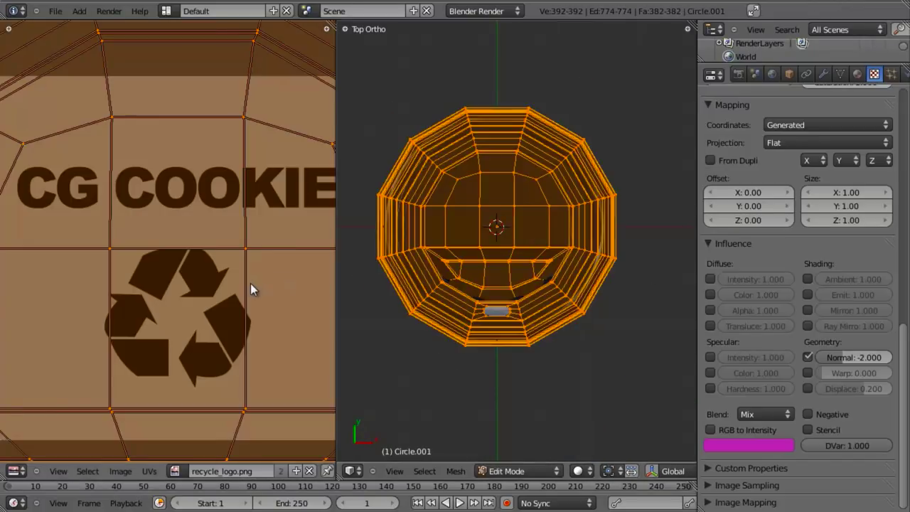
Weld all of the lid's UV vertices together into a single point
scroll(252, 288, "down", 2)
key("w")
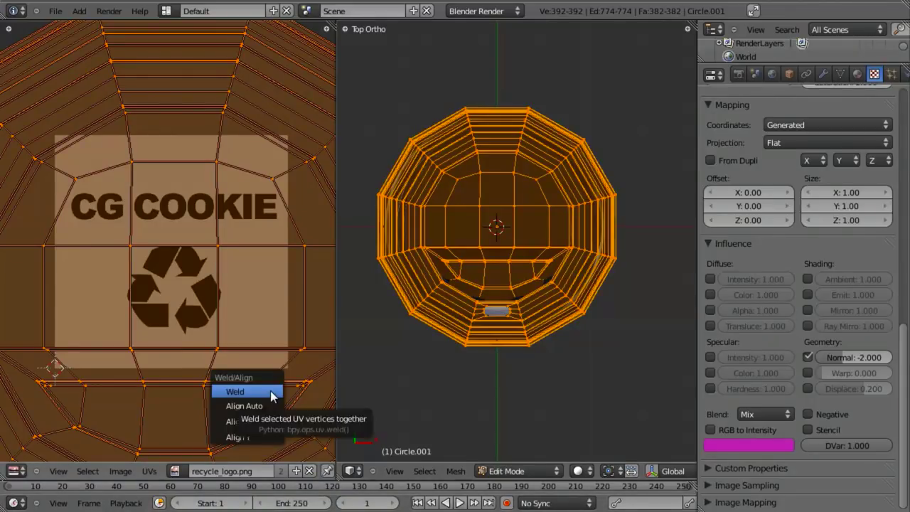
left_click(242, 393)
middle_click_drag(218, 315, 230, 336)
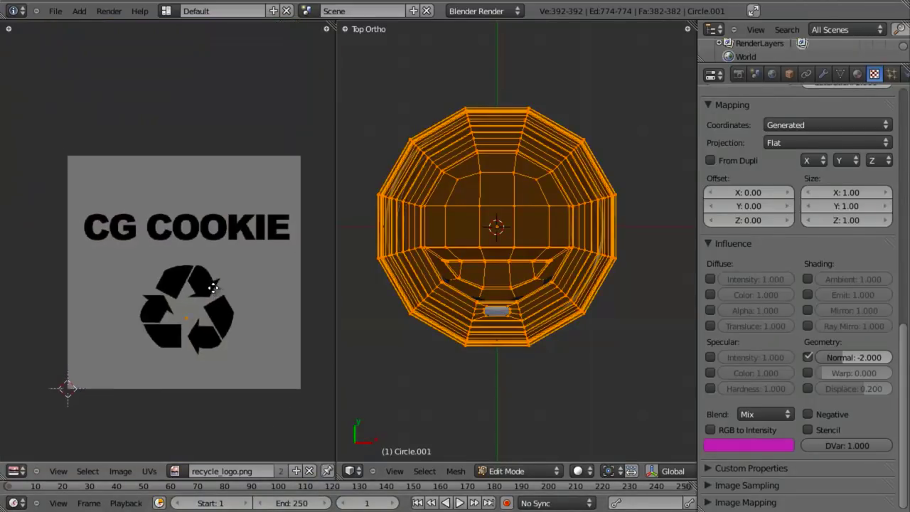
Assign recycle_logo.png as the UV background image and unwrap the whole lid from the top using Project From View
left_click(175, 469)
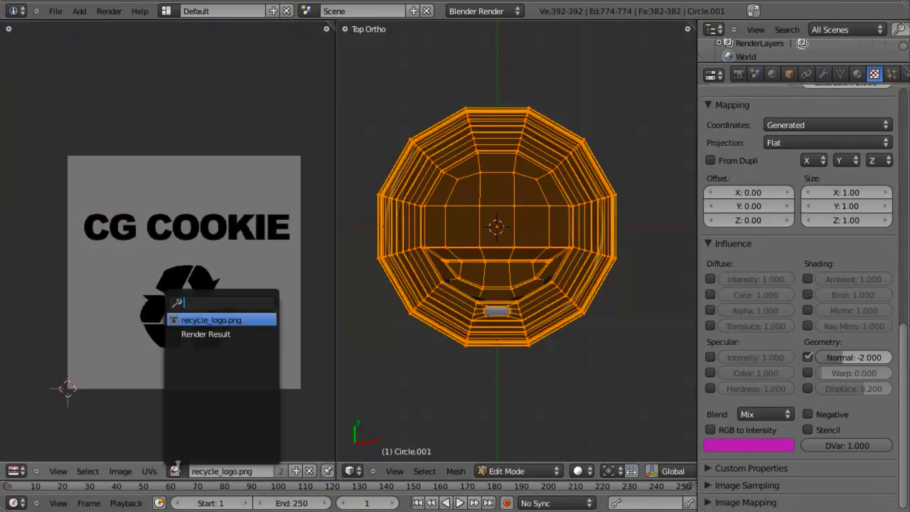
left_click(233, 320)
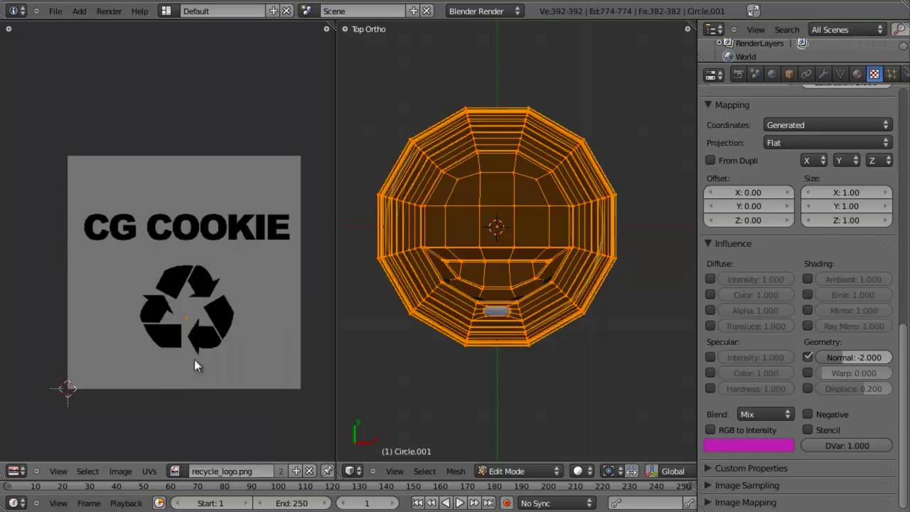
key("u")
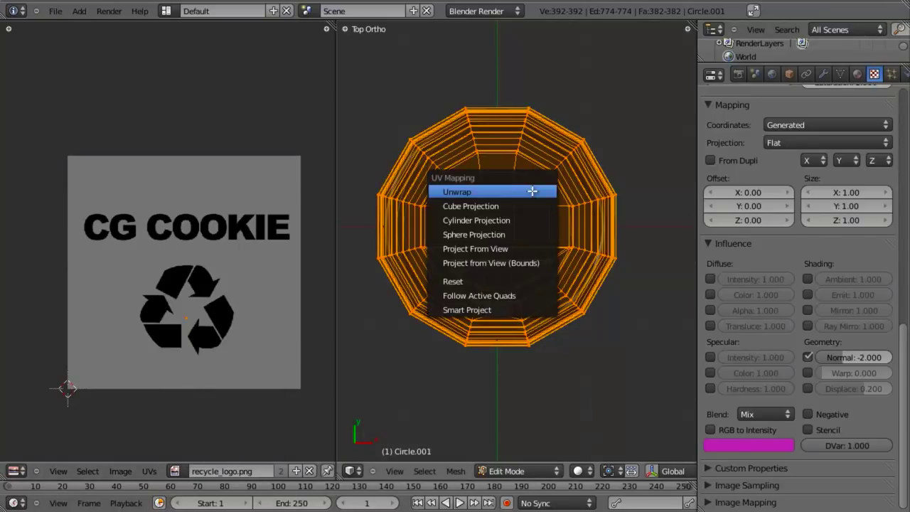
left_click(496, 248)
Scale up and reposition the lid's UVs so the logo image sits within the flat centre of the lid's top
scroll(193, 315, "down", 2)
key("s")
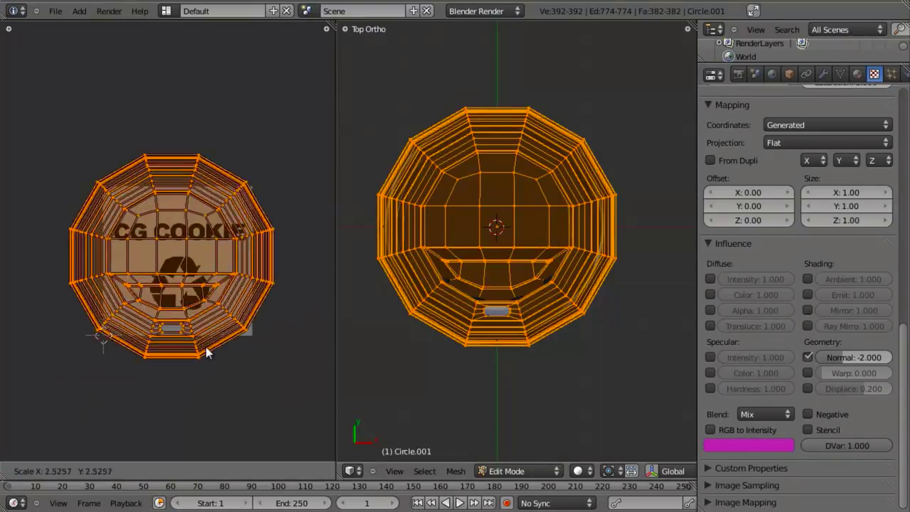
left_click(218, 403)
key("s")
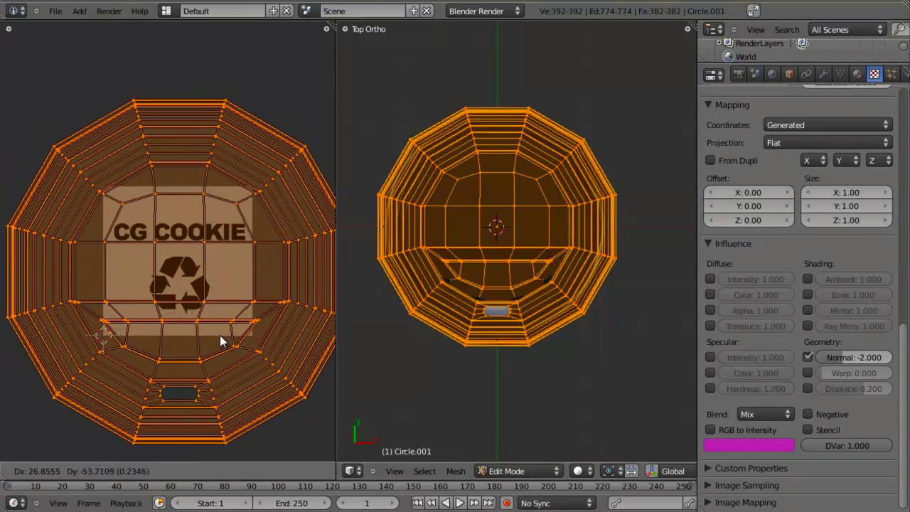
left_click(221, 349)
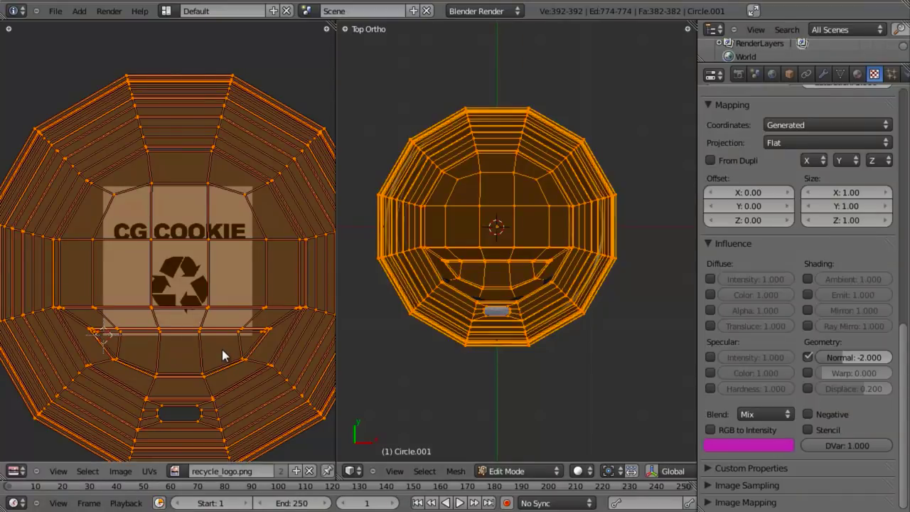
key("g")
left_click(158, 225)
key("s")
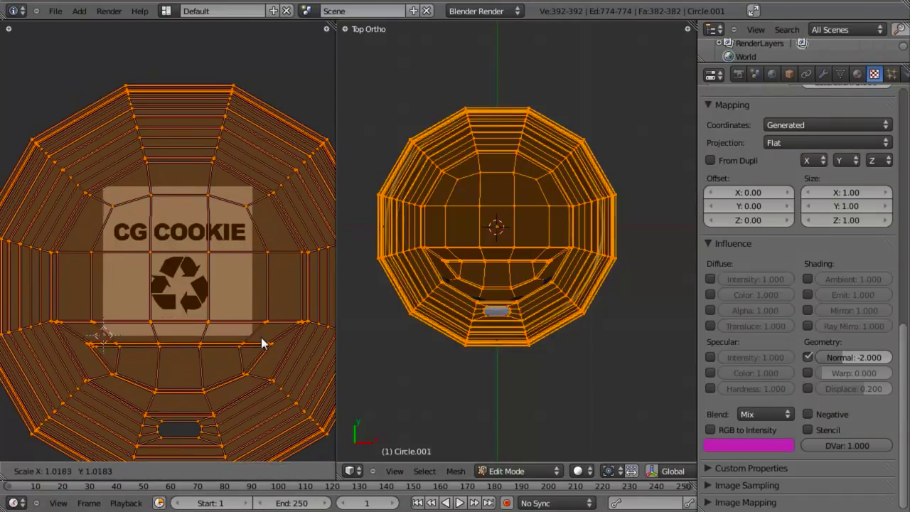
left_click(263, 341)
Return the lid to Object Mode, display the Render Result in the image editor, and test render the cup
scroll(514, 232, "up", 3)
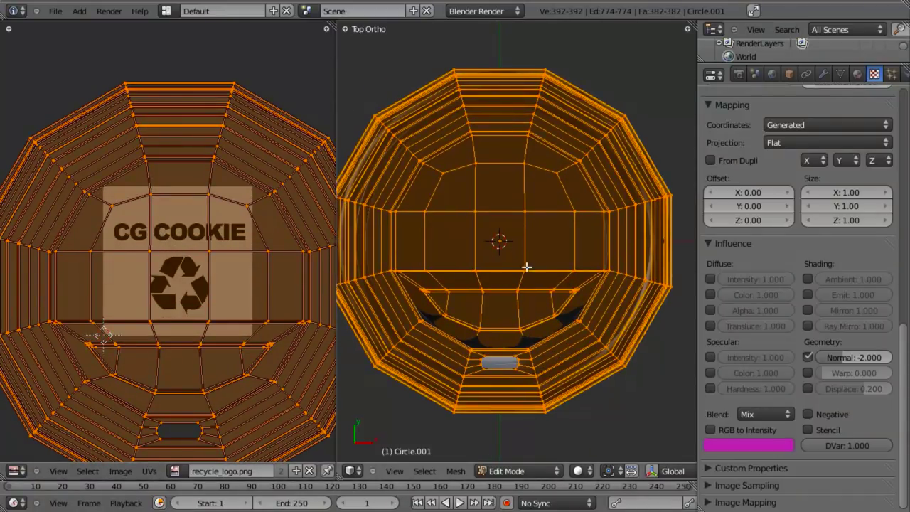
scroll(526, 267, "up", 2)
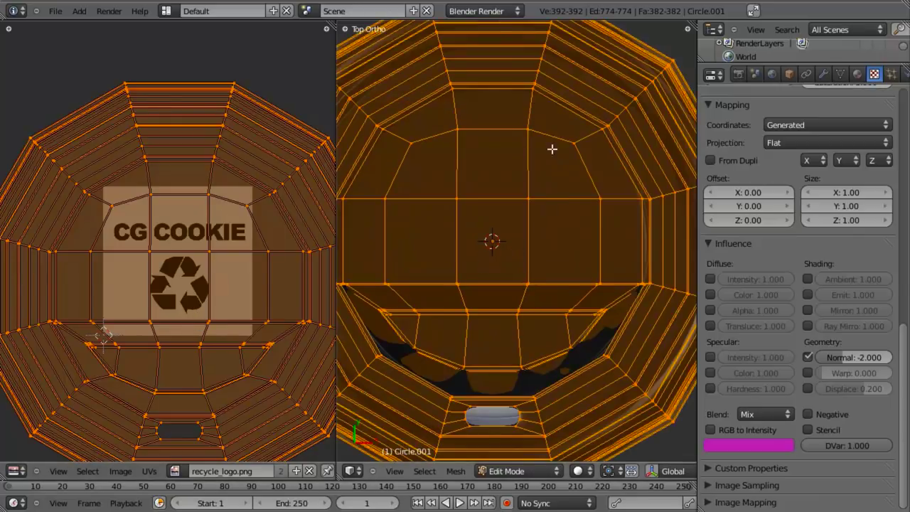
middle_click_drag(521, 316, 561, 194)
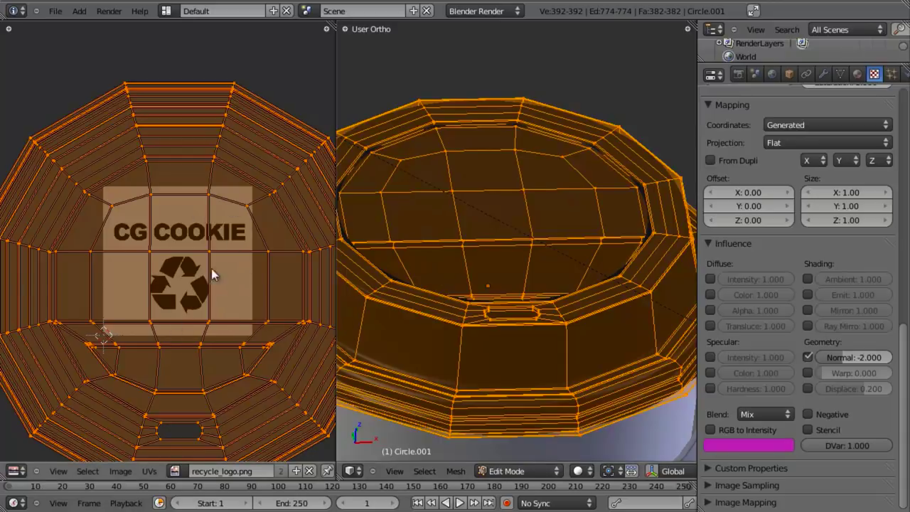
key("Tab")
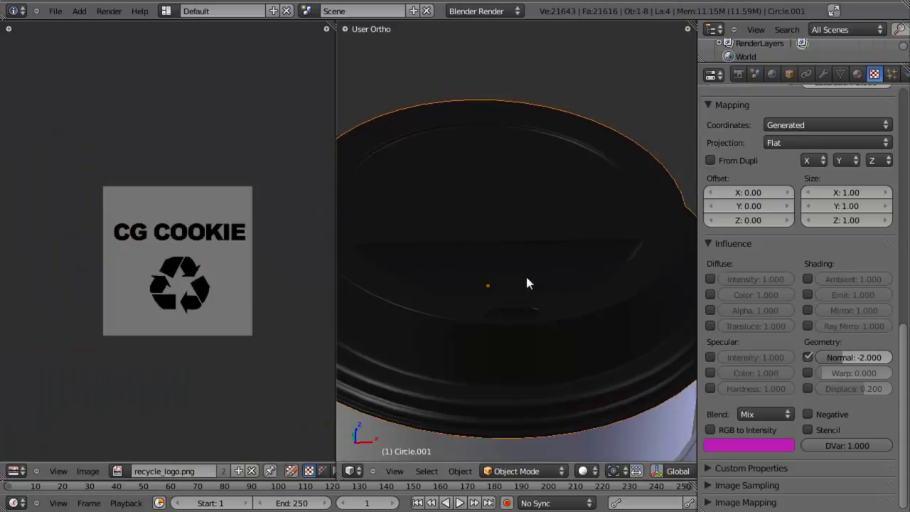
left_click(118, 471)
left_click(154, 334)
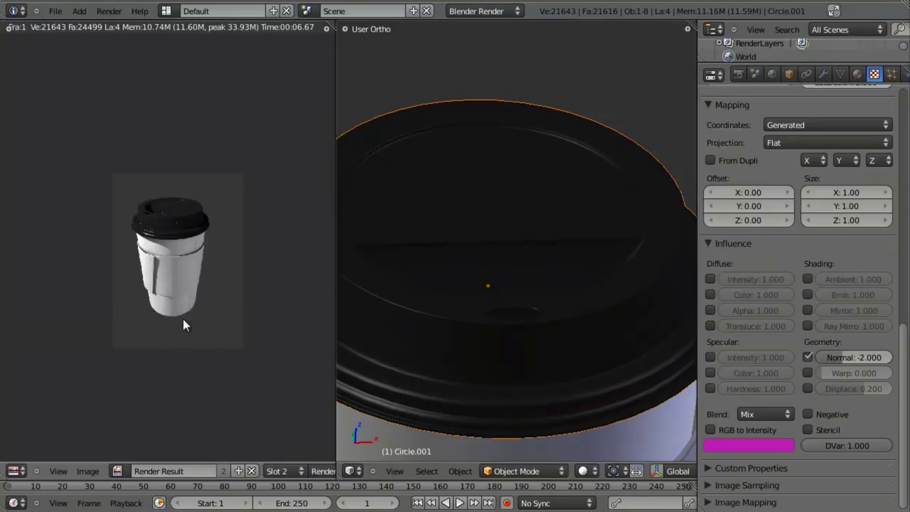
scroll(183, 319, "up", 4)
middle_click_drag(204, 285, 194, 215)
key("F12")
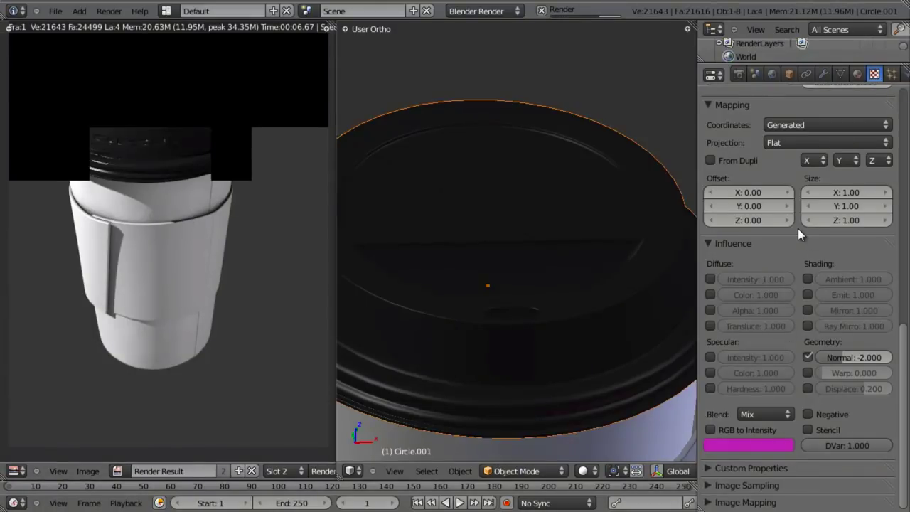
Set the texture's mapping coordinates to UV and test render the cup
scroll(772, 261, "up", 5)
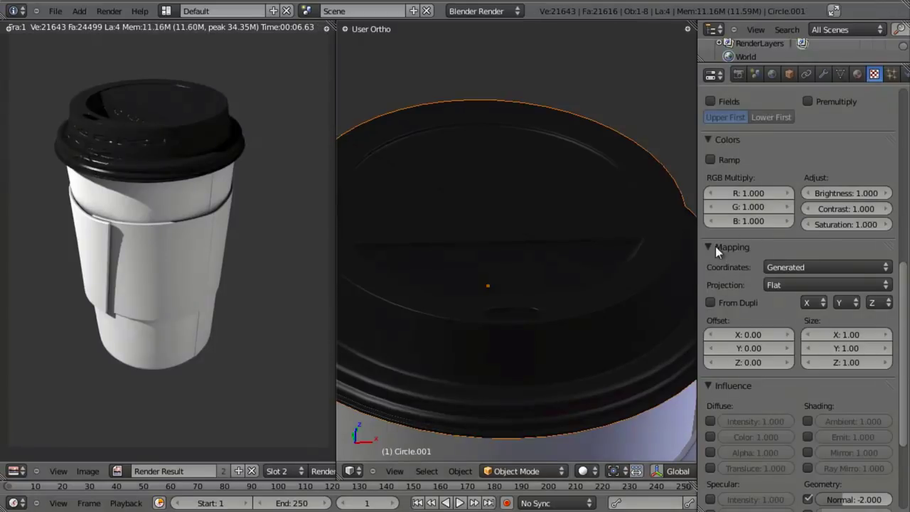
left_click(779, 268)
left_click(794, 207)
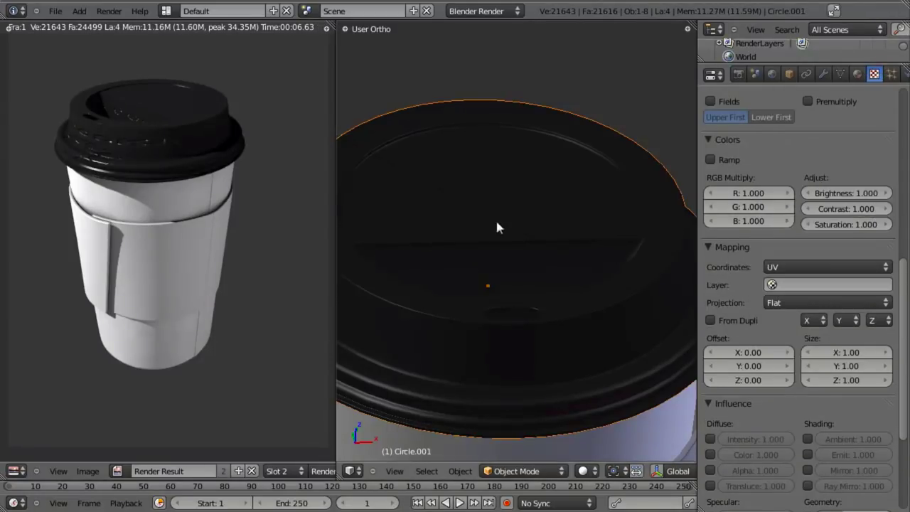
key("F12")
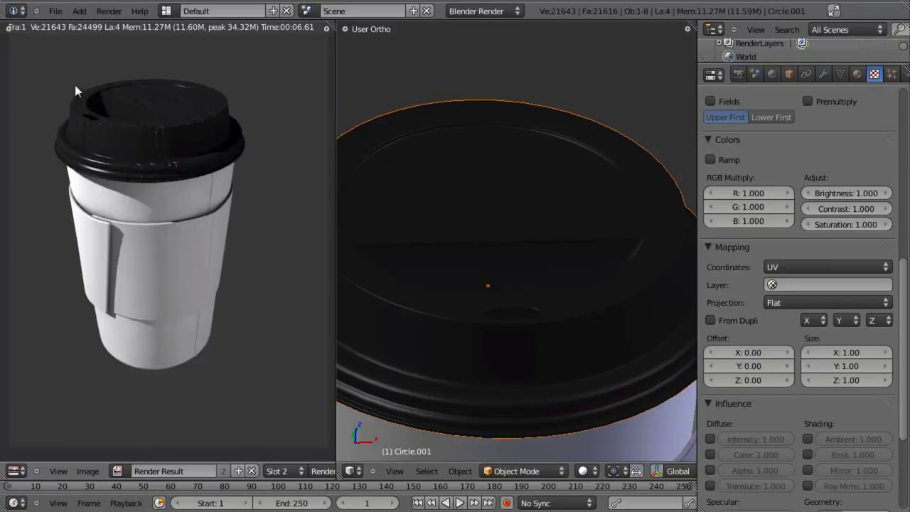
Expand the texture's Image Mapping section and check the Extension options, keeping Repeat
scroll(770, 307, "down", 5)
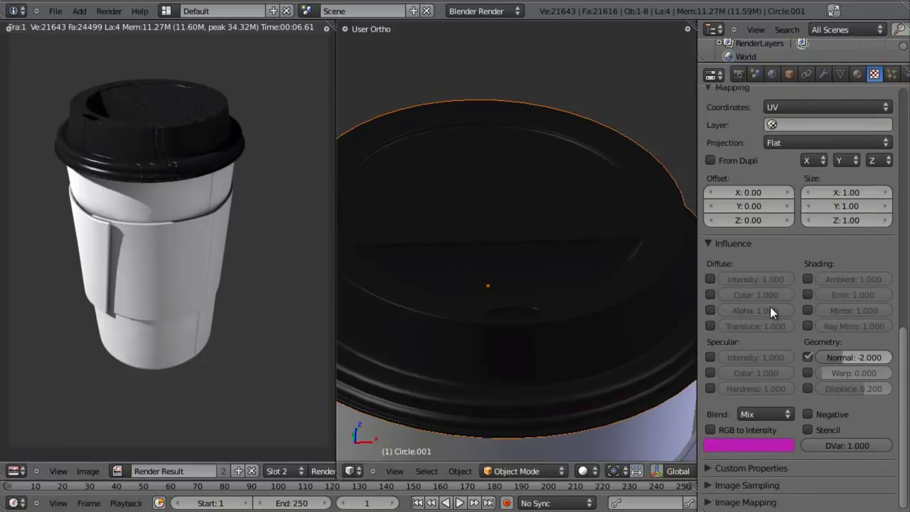
left_click(707, 501)
scroll(704, 394, "down", 4)
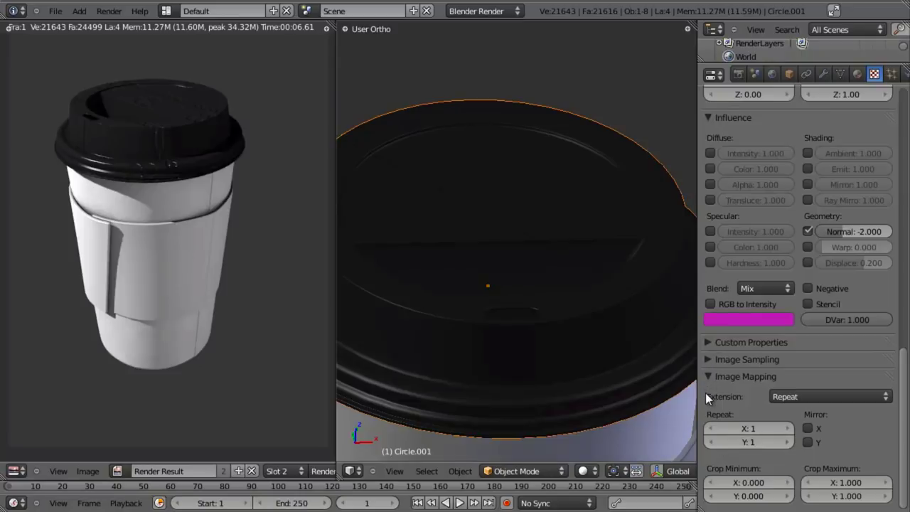
left_click(848, 395)
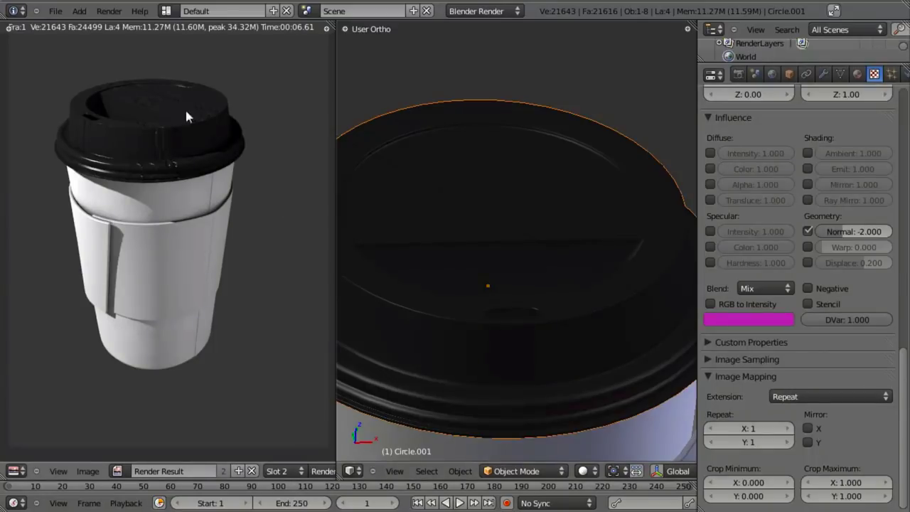
Reopen the lid in Edit Mode and clear the Render Result from the image editor to show its UV layout
key("Tab")
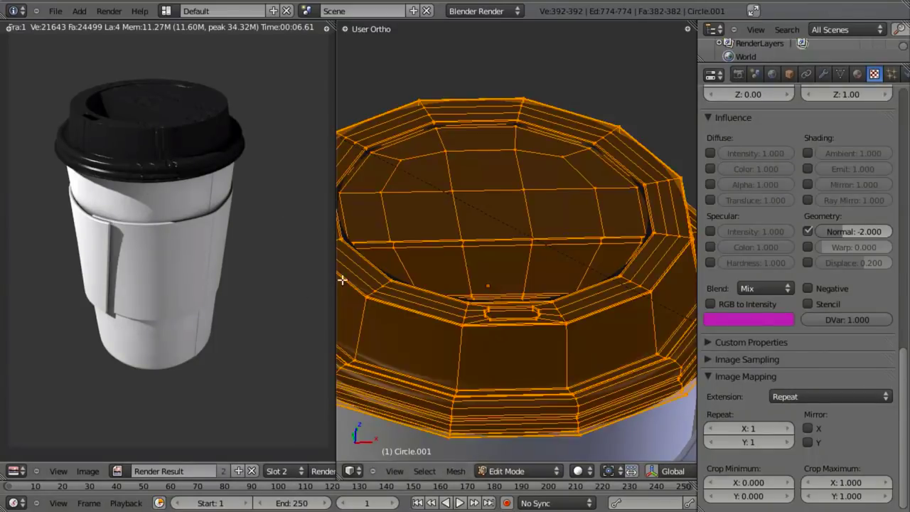
scroll(223, 292, "down", 4)
scroll(223, 292, "up", 2)
left_click(251, 471)
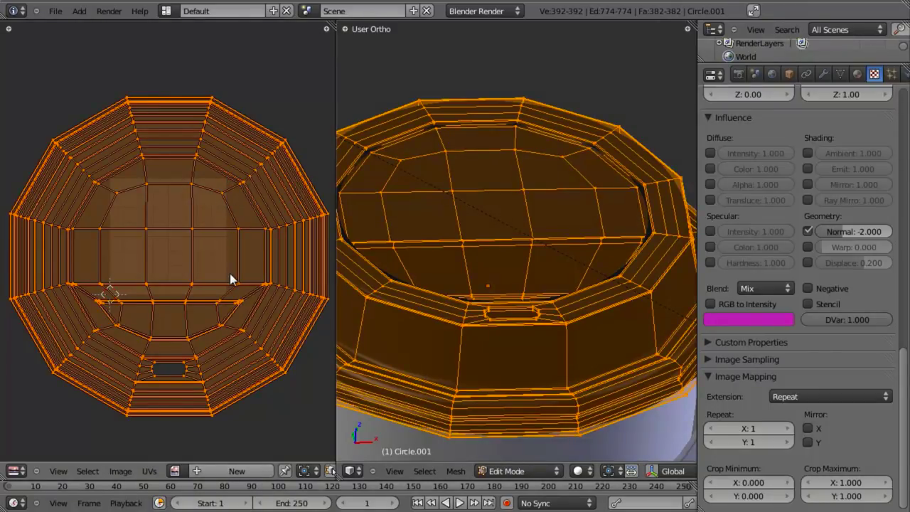
Check recycle_logo.png against the lid's UV layout, and return to Object Mode with the Render Result displayed
left_click(174, 470)
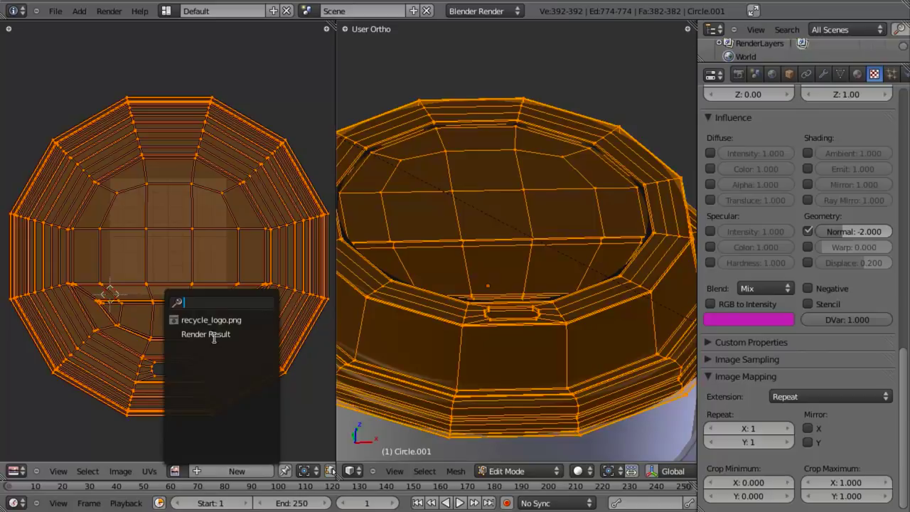
left_click(217, 321)
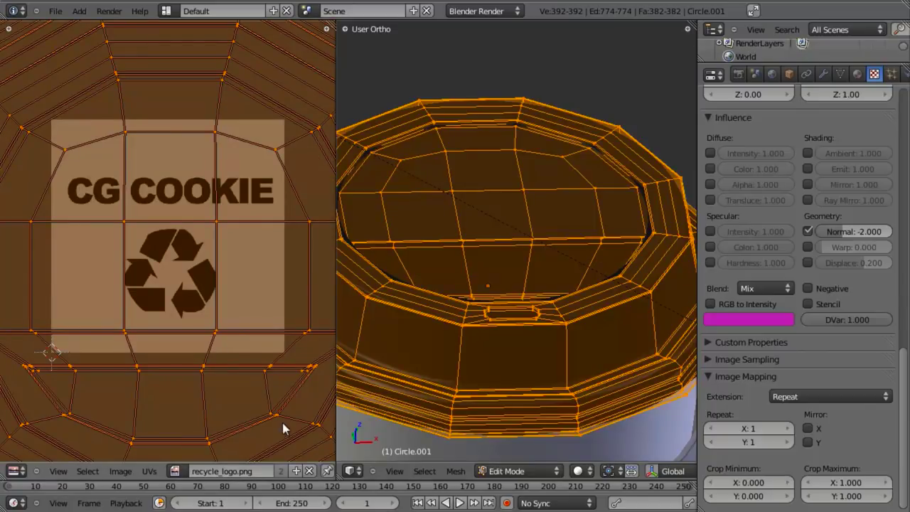
key("Tab")
left_click(117, 471)
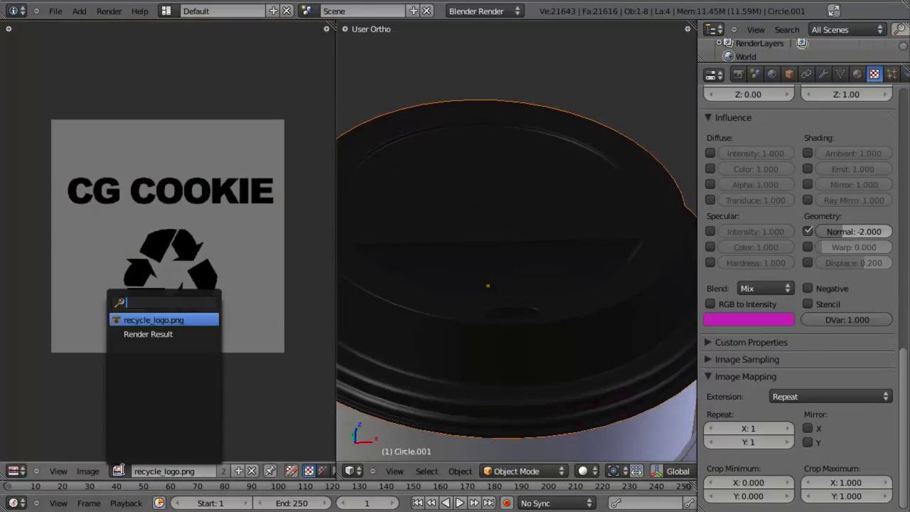
left_click(160, 334)
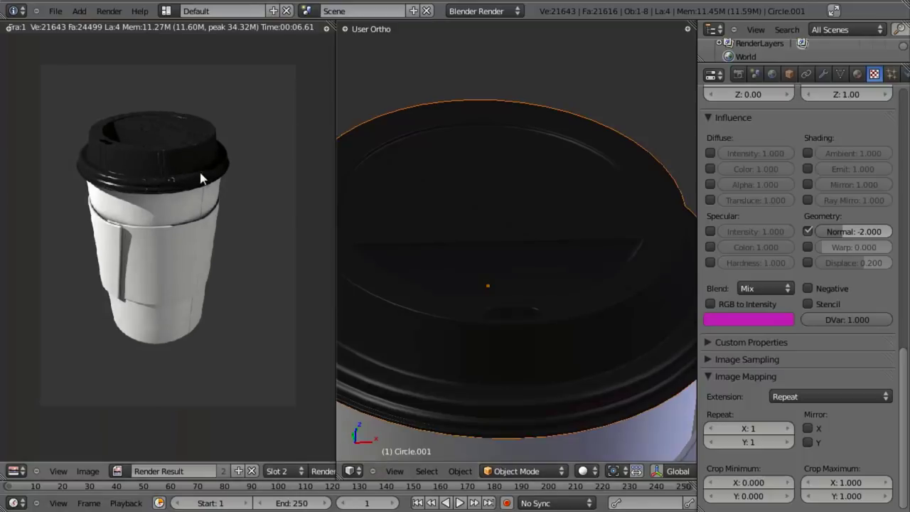
scroll(189, 134, "up", 1)
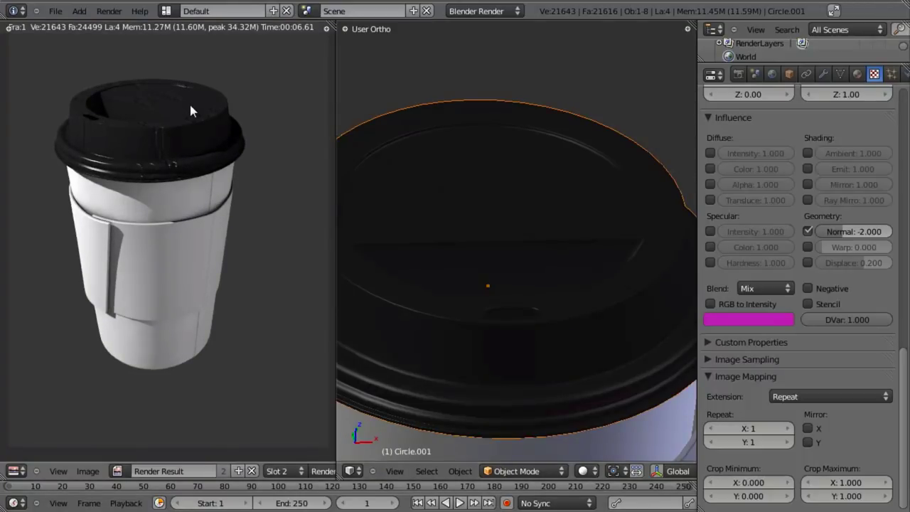
Set the recycle logo texture's image mapping Extension to Extend and check its preview
left_click(810, 395)
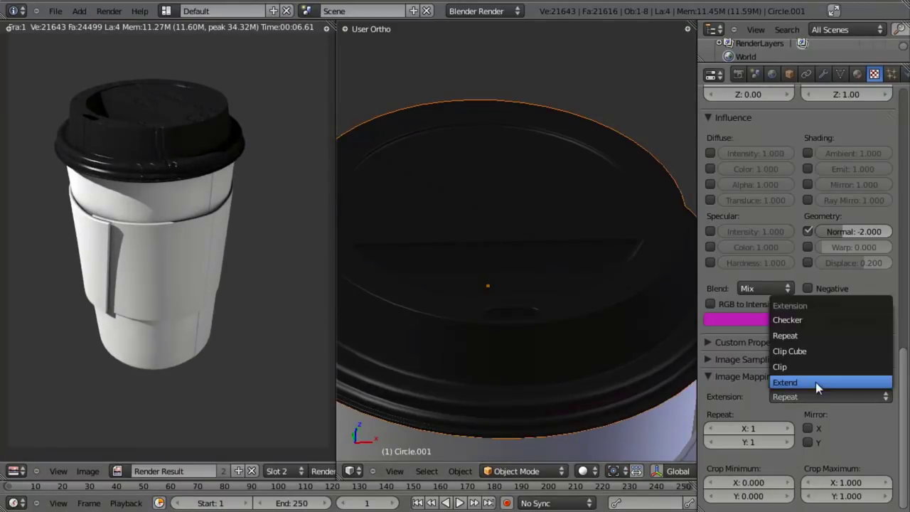
left_click(818, 381)
scroll(793, 399, "up", 10)
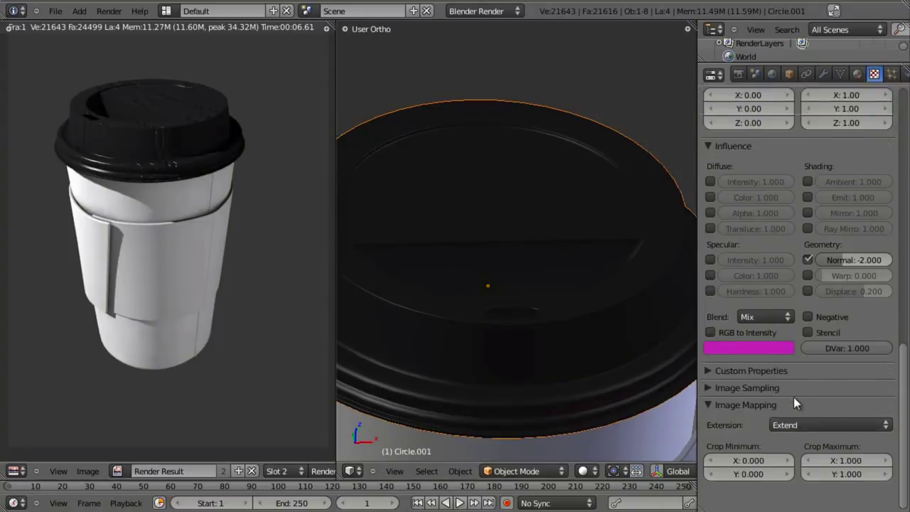
scroll(797, 370, "up", 8)
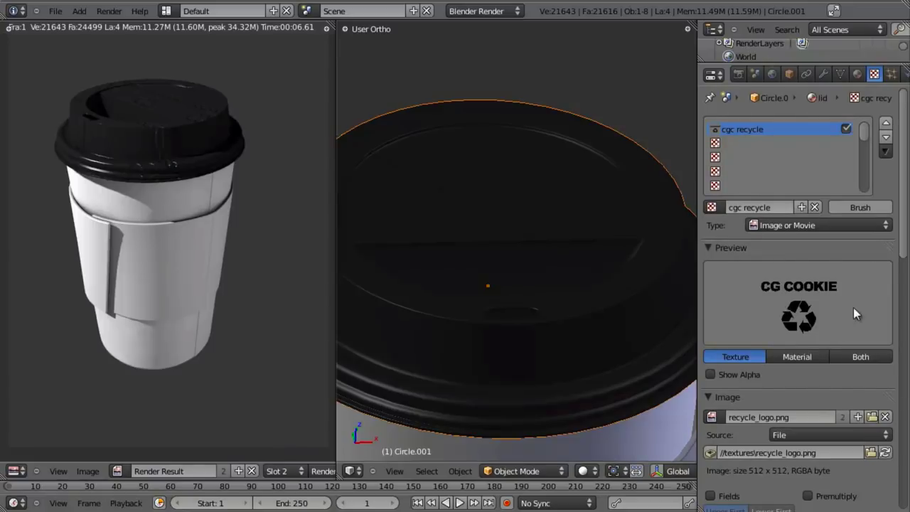
scroll(817, 327, "down", 15)
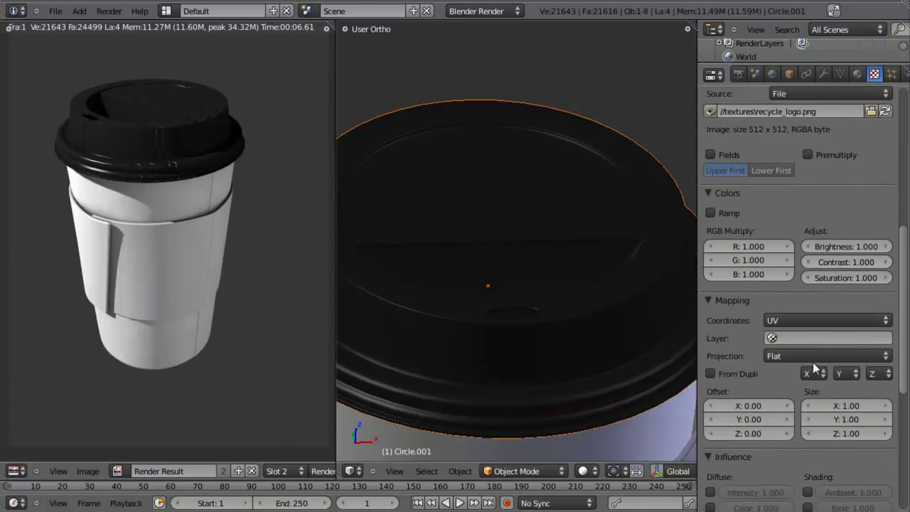
scroll(783, 236, "down", 5)
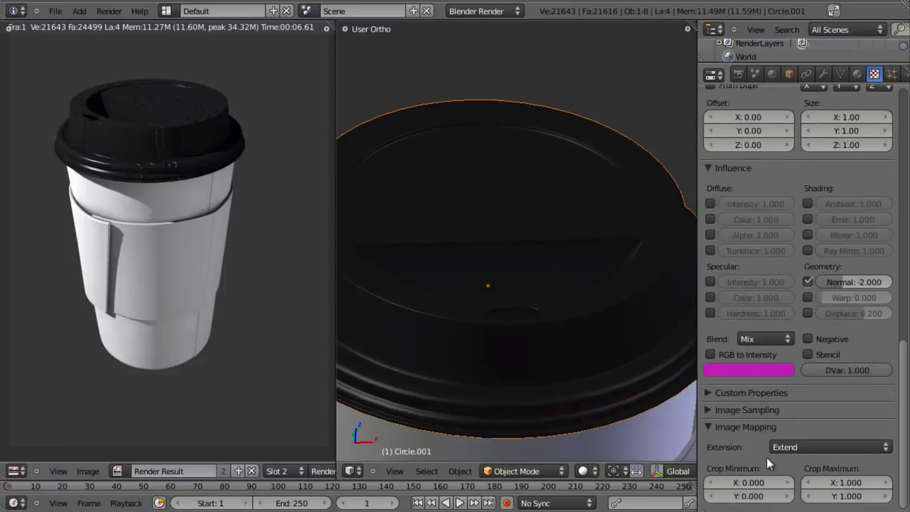
Try the Clip extension for the recycle logo texture and test render the cup
left_click(805, 445)
left_click(805, 415)
scroll(796, 238, "up", 15)
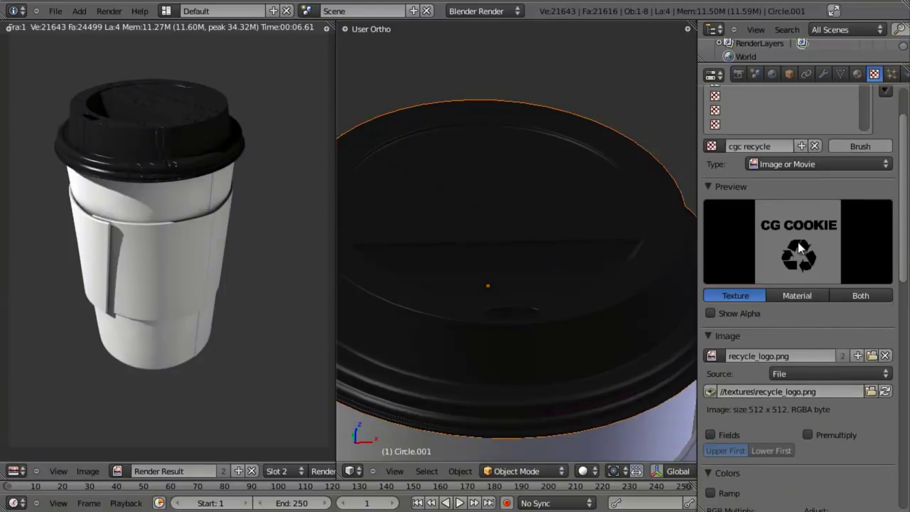
key("F12")
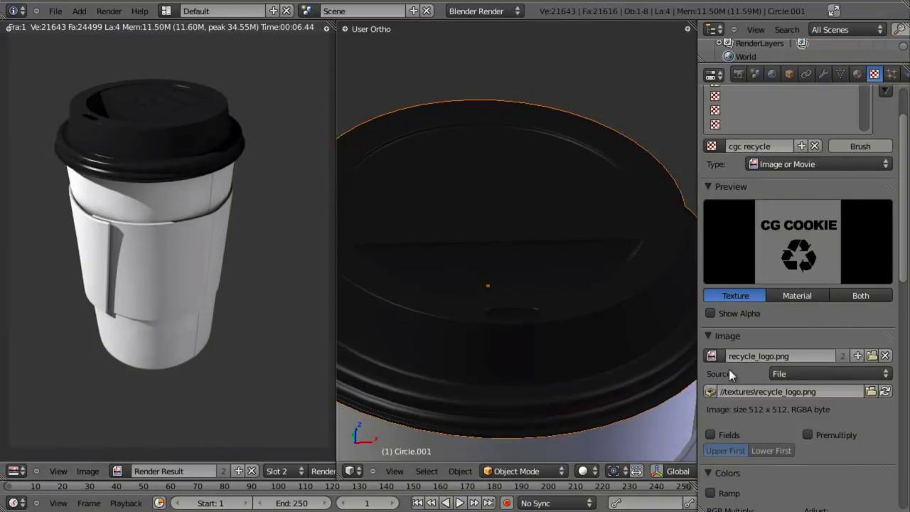
Change the recycle logo texture's Extension to Extend and test render the cup
scroll(755, 370, "down", 15)
left_click(772, 476)
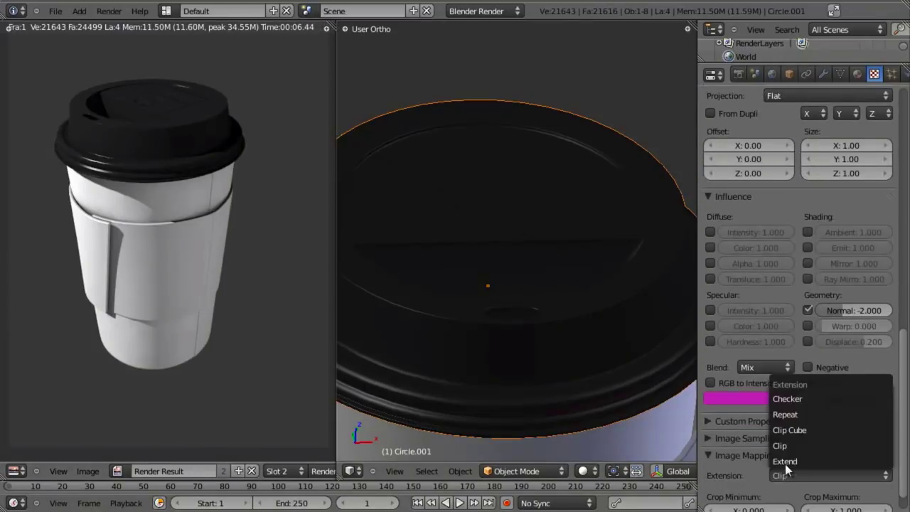
left_click(787, 459)
scroll(786, 458, "up", 15)
key("F12")
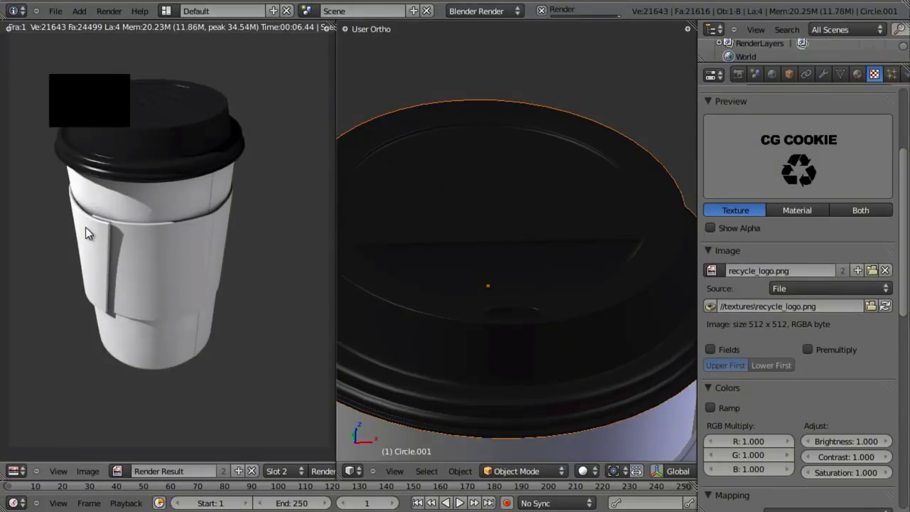
Save the scene over cgc_coffee_cup_part2.blend
key("ctrl+s")
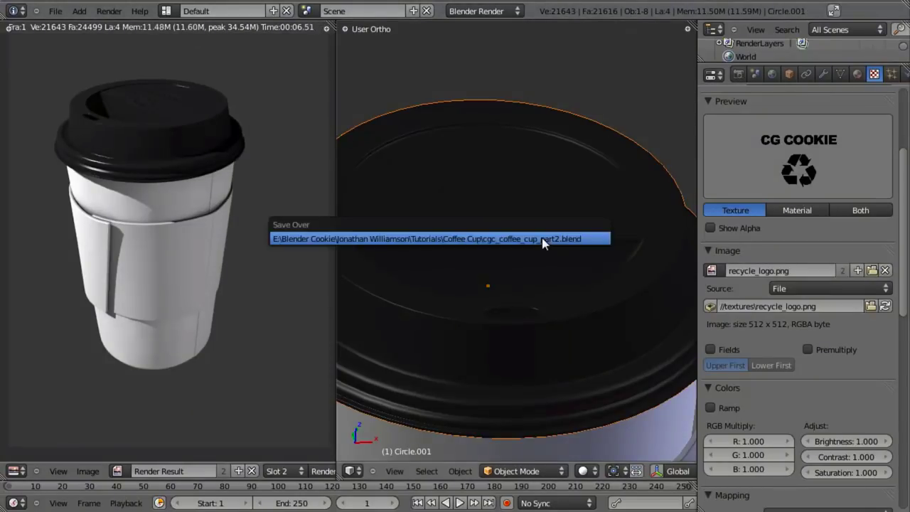
left_click(543, 240)
Select the sleeve around the cup and give it a new material named java jacket
scroll(542, 241, "down", 5)
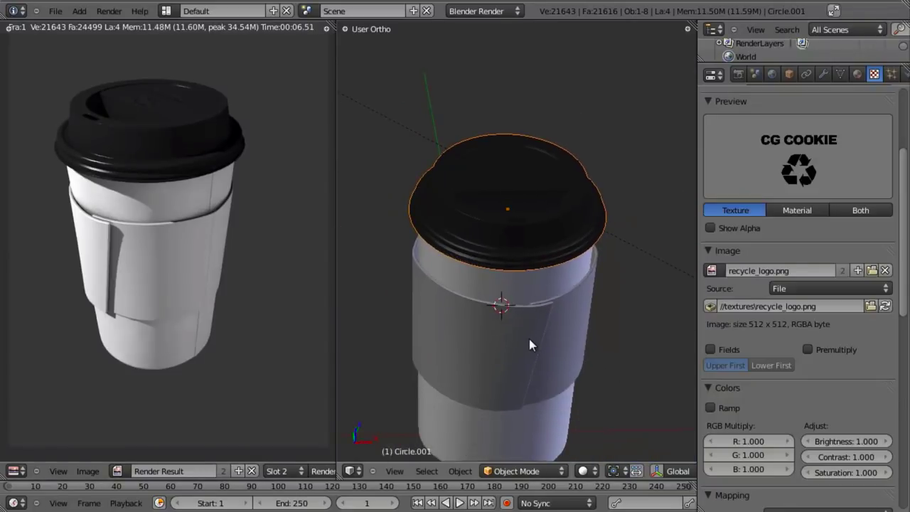
middle_click_drag(530, 340, 493, 277)
right_click(494, 284)
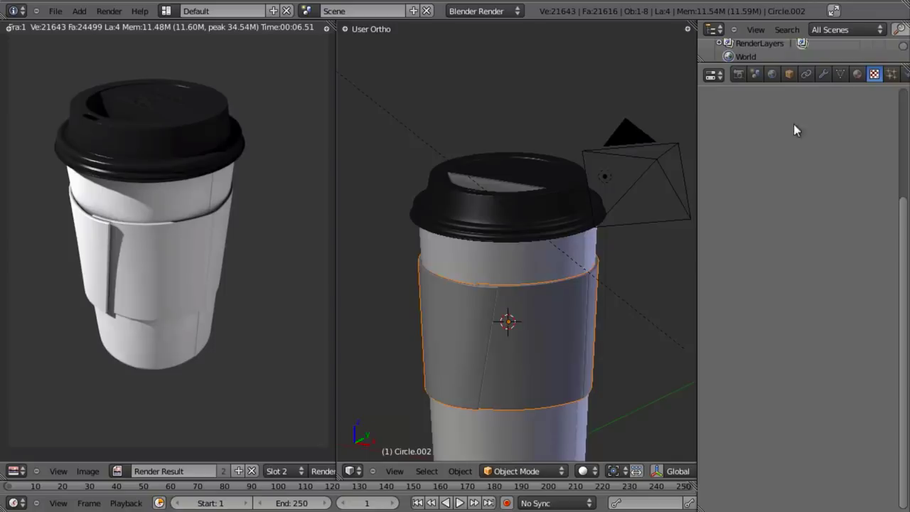
left_click(856, 73)
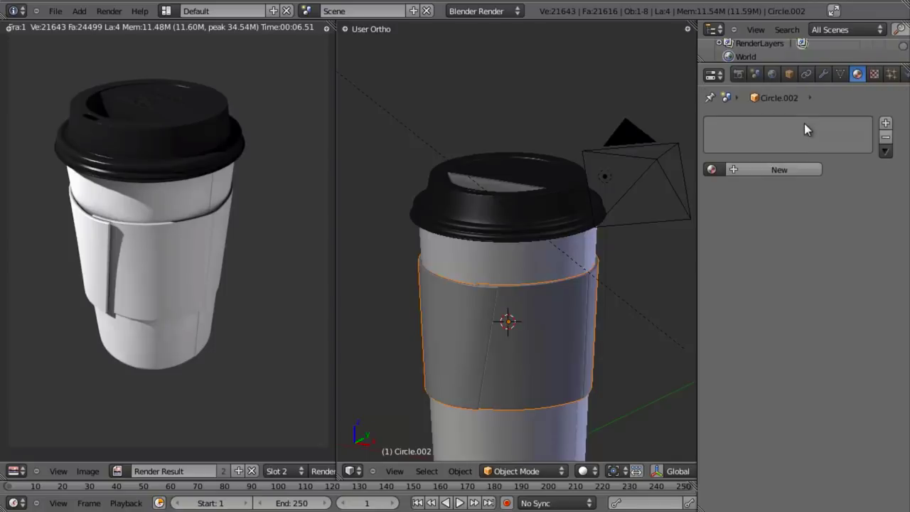
left_click(778, 169)
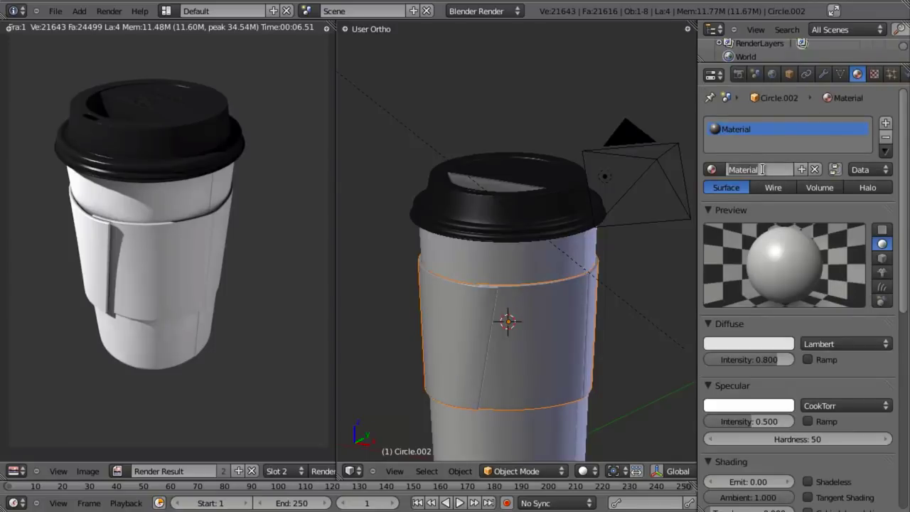
double_click(762, 170)
type("sle")
type("t")
key("Return")
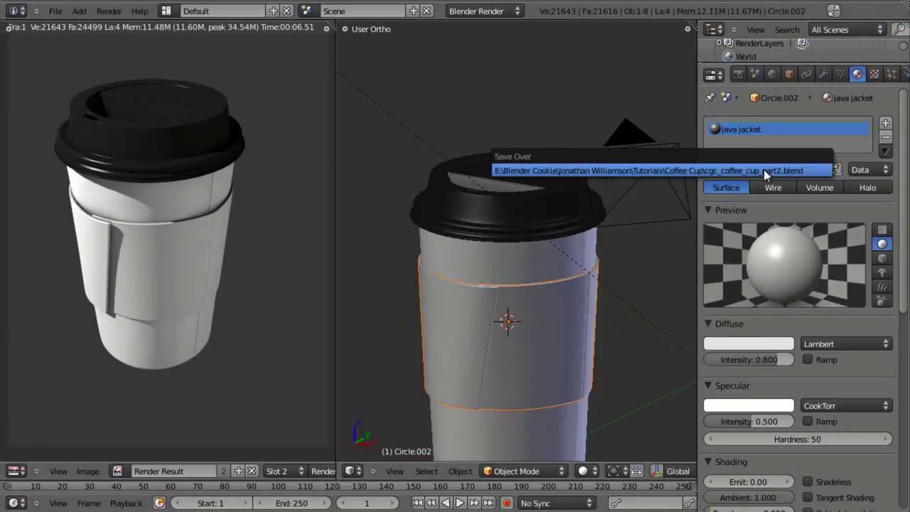
Set the java jacket material's diffuse colour to a cardboard brown with RGB values 0.4, 0.255 and 0.154
left_click(769, 341)
left_click_drag(715, 242, 705, 233)
scroll(708, 236, "down", 6)
scroll(709, 236, "down", 1)
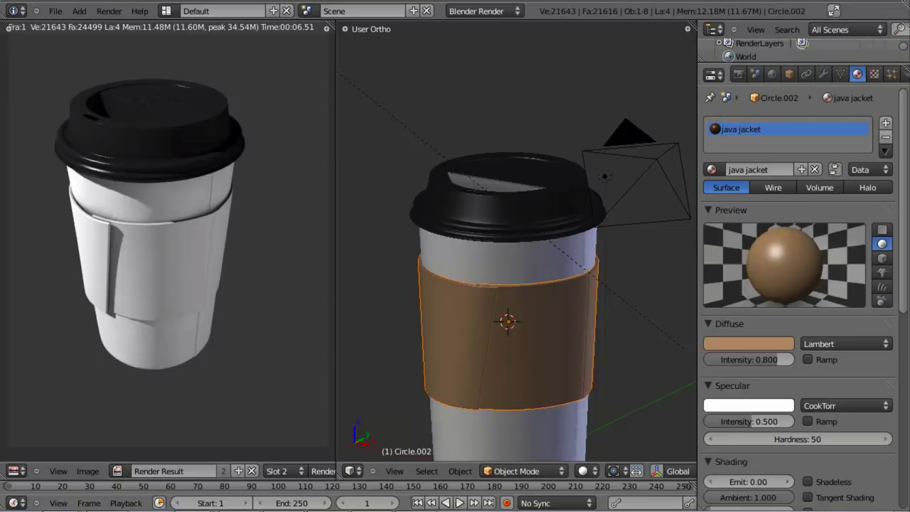
left_click(754, 343)
left_click(707, 293)
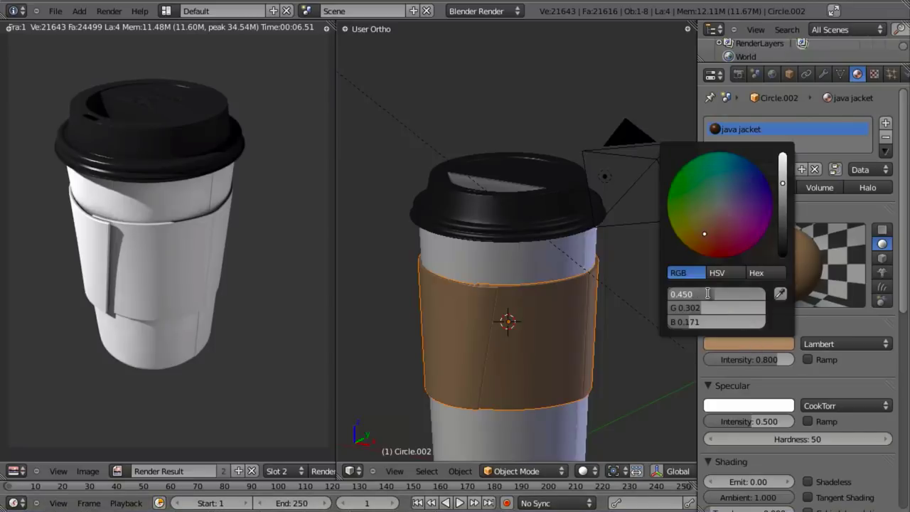
type(".4")
key("Tab")
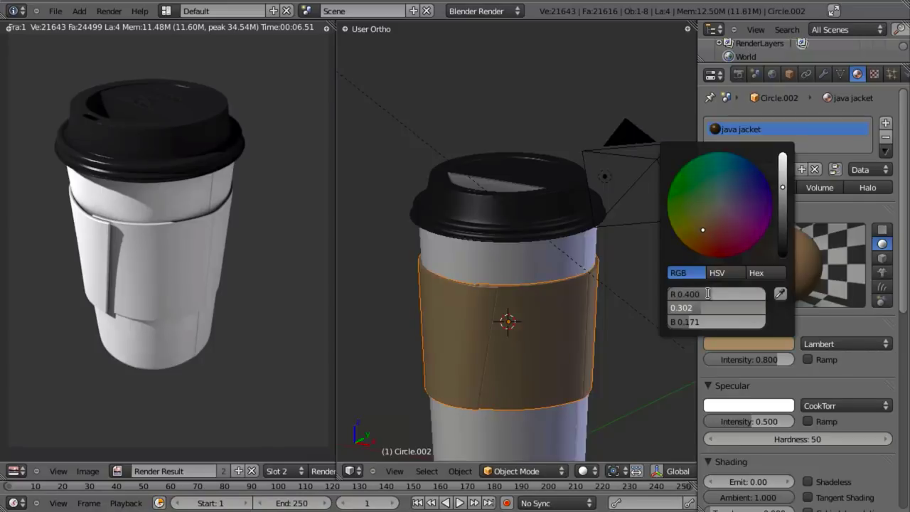
type(".255")
key("Tab")
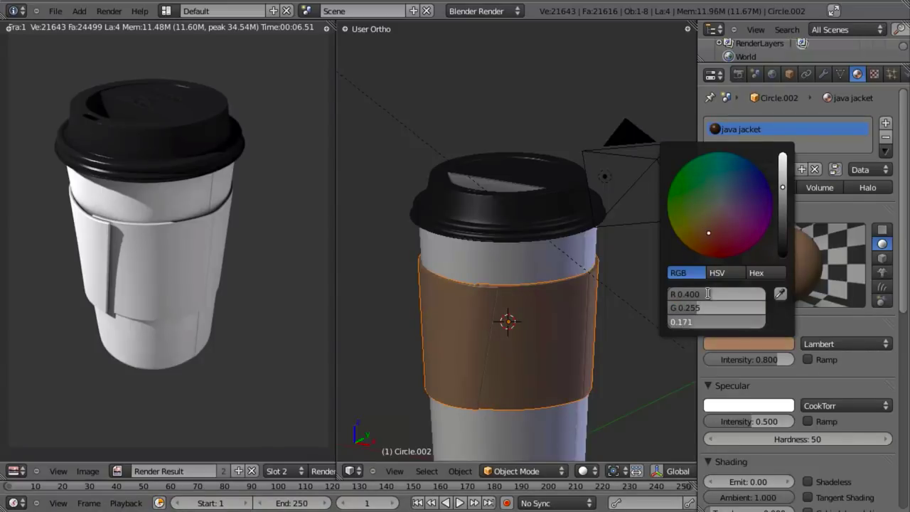
type("154")
key("Return")
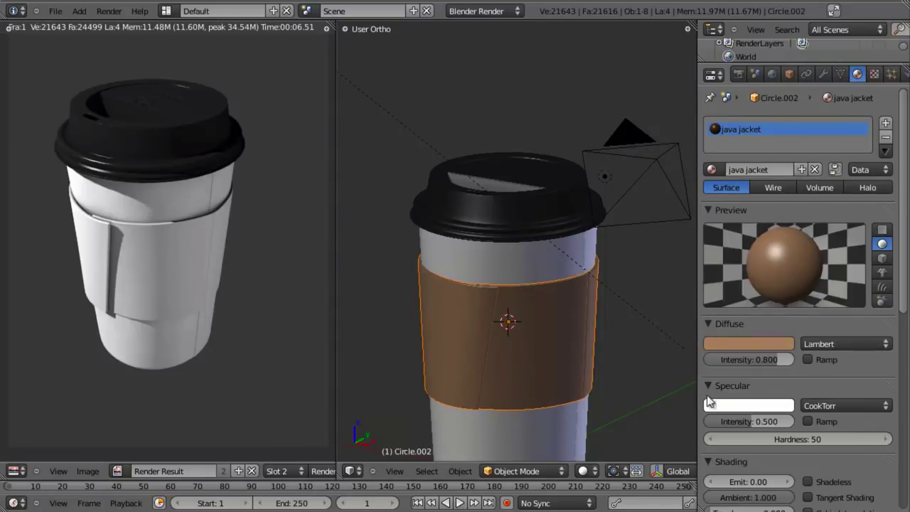
Lower the java jacket material's specular intensity to 0.05 and test render the cup
left_click(744, 420)
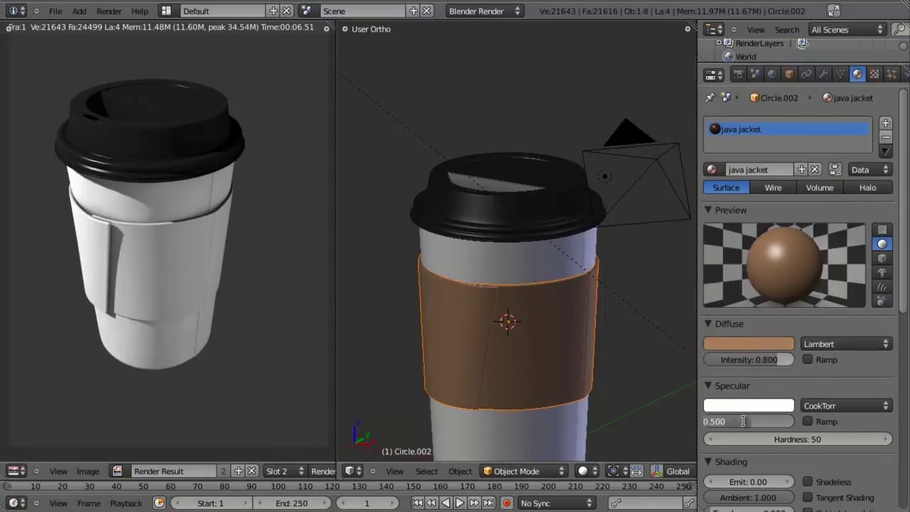
type("05")
key("Return")
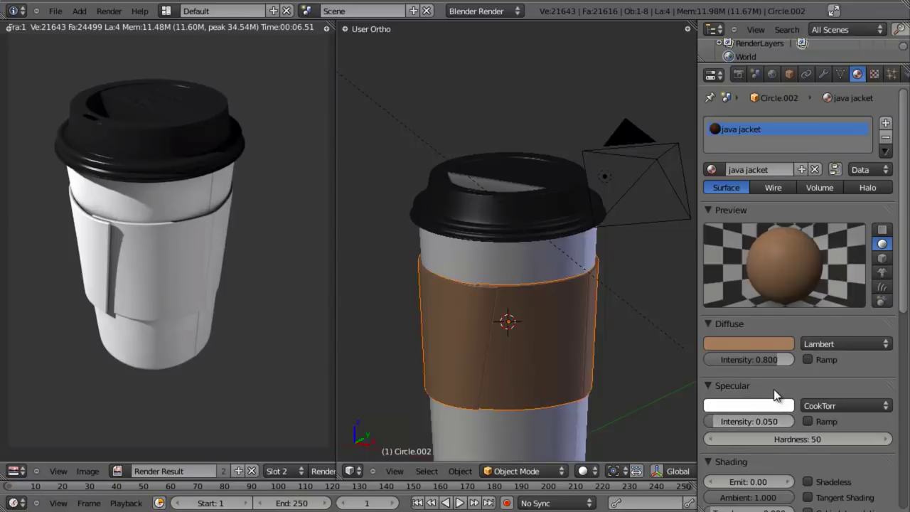
scroll(773, 391, "down", 4)
scroll(773, 391, "up", 3)
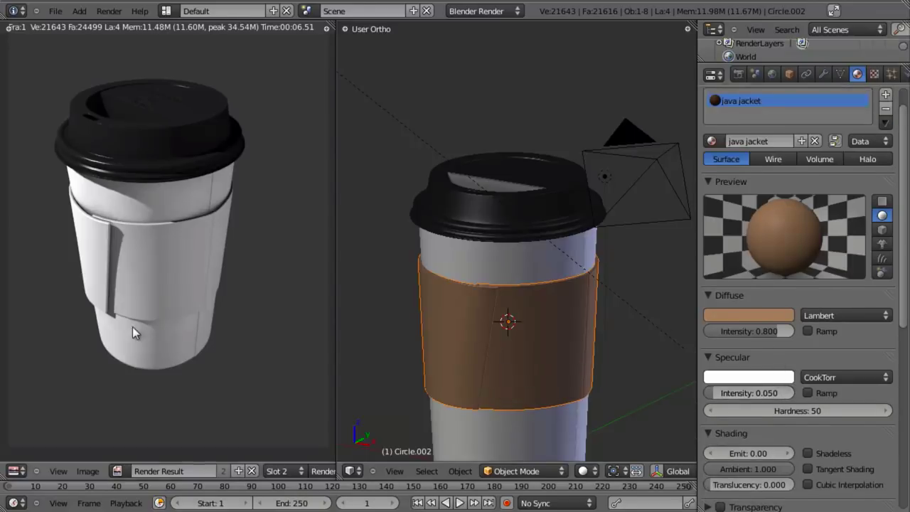
key("F12")
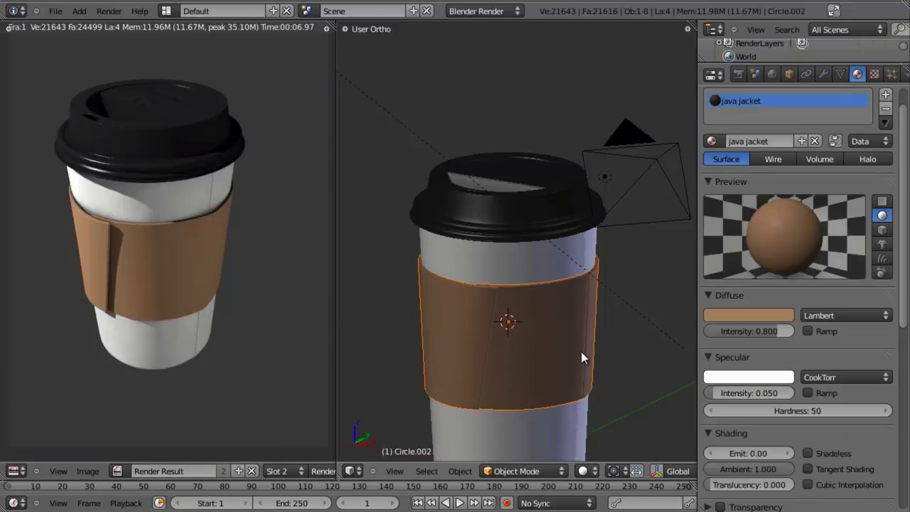
Add an Image or Movie texture to the java jacket material, loading cgcookie_java copy.png from the textures folder
left_click(874, 76)
left_click(748, 209)
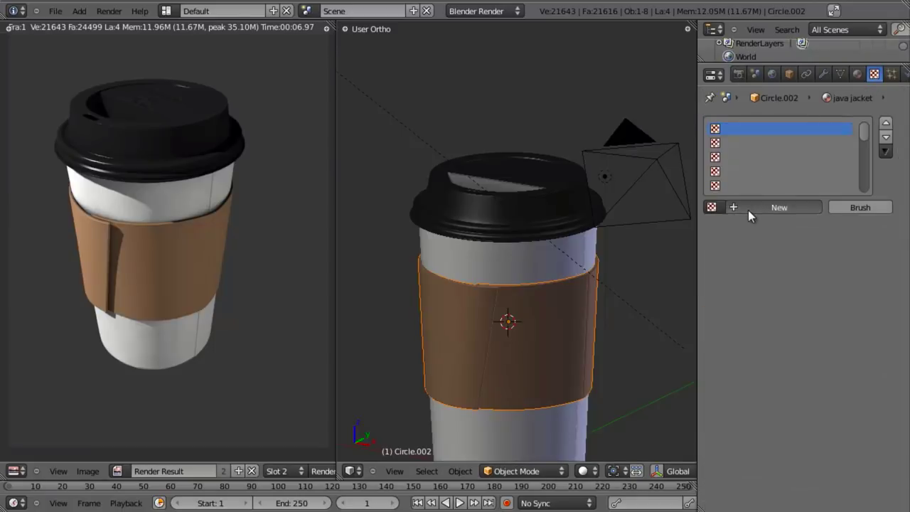
left_click(760, 225)
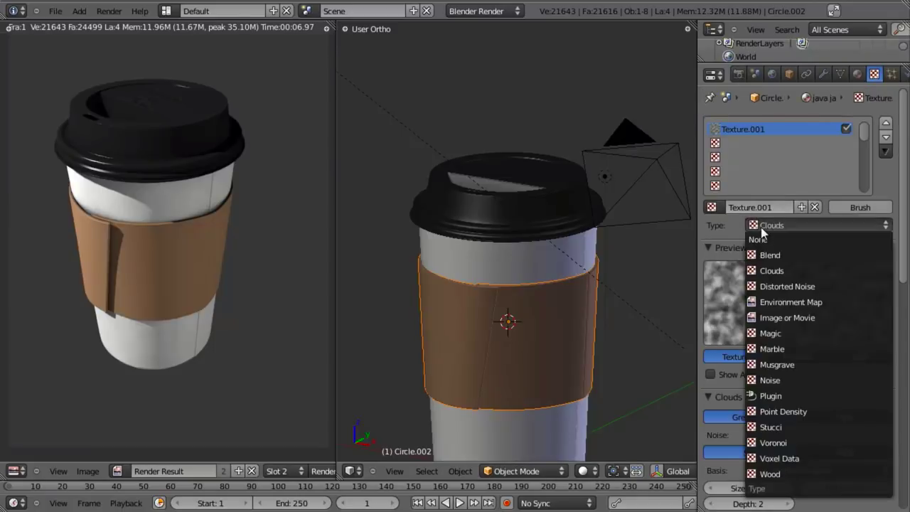
left_click(761, 318)
left_click(861, 418)
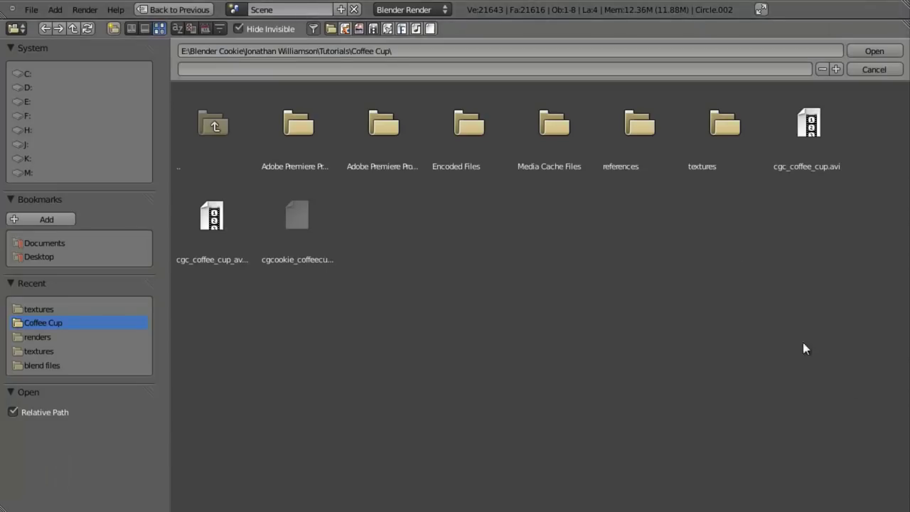
left_click(725, 137)
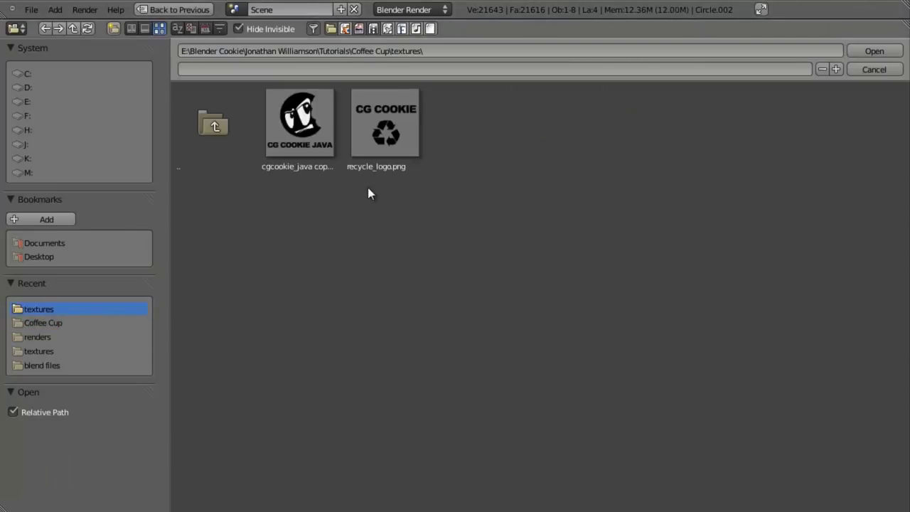
double_click(313, 135)
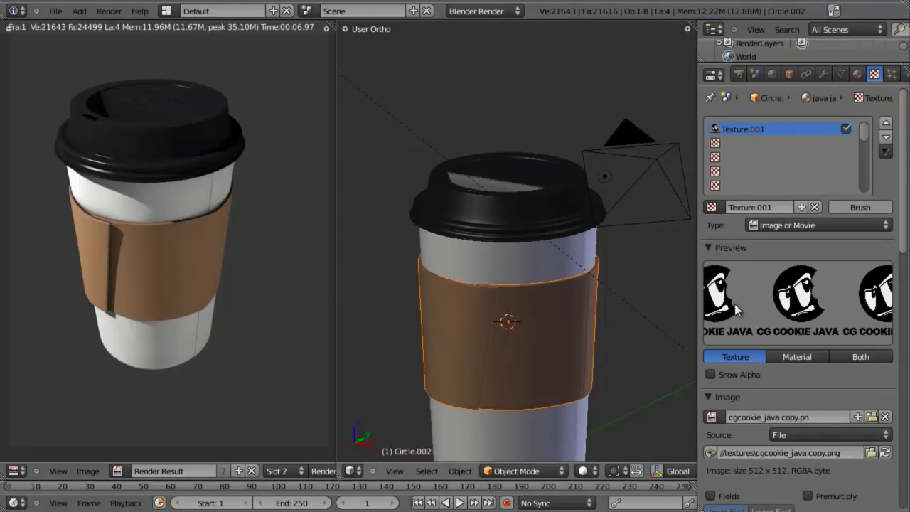
scroll(771, 368, "down", 5)
scroll(768, 368, "down", 18)
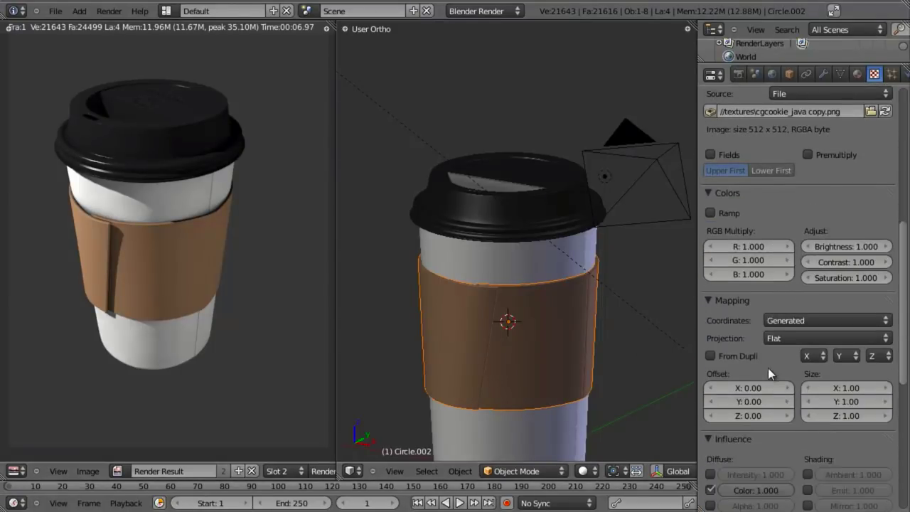
Set the logo texture's image mapping extension to Extend
left_click(769, 393)
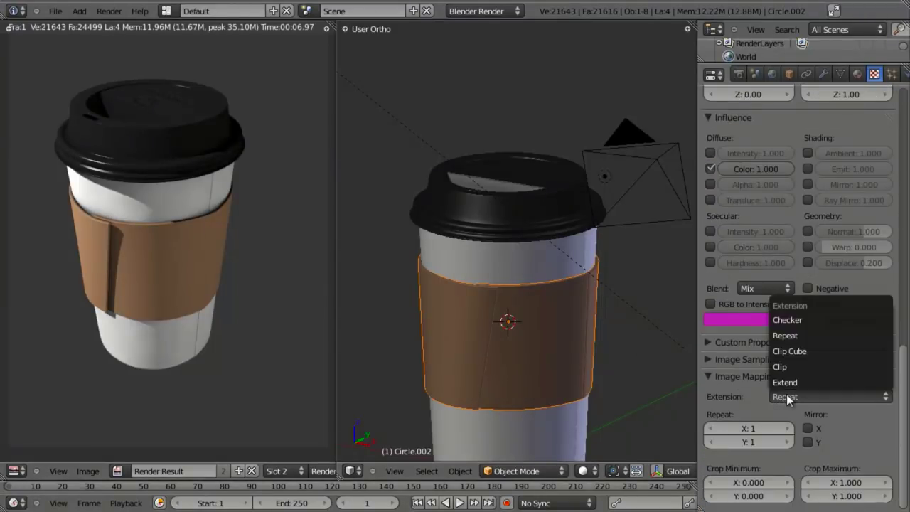
left_click(792, 380)
scroll(792, 380, "up", 7)
scroll(793, 379, "up", 15)
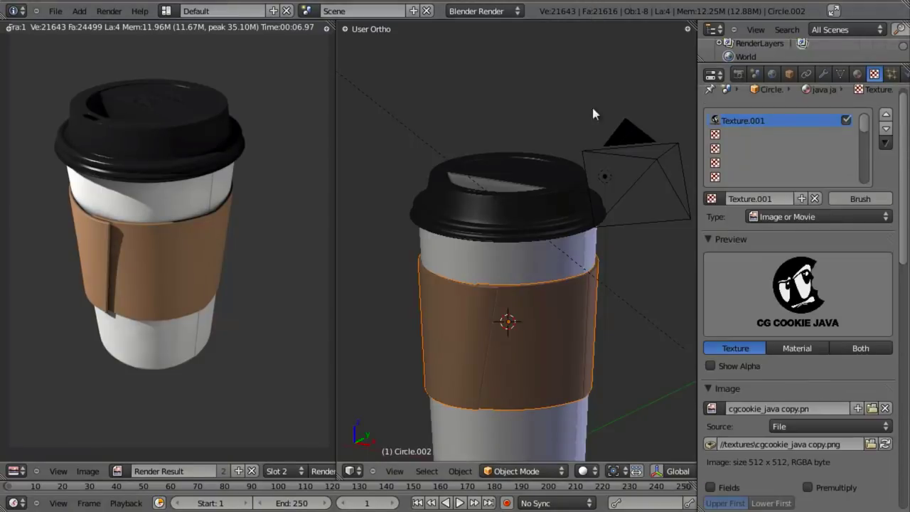
Enter Edit Mode on the sleeve, unlink the Render Result from the image editor, and unwrap the whole sleeve mesh
scroll(538, 323, "up", 2)
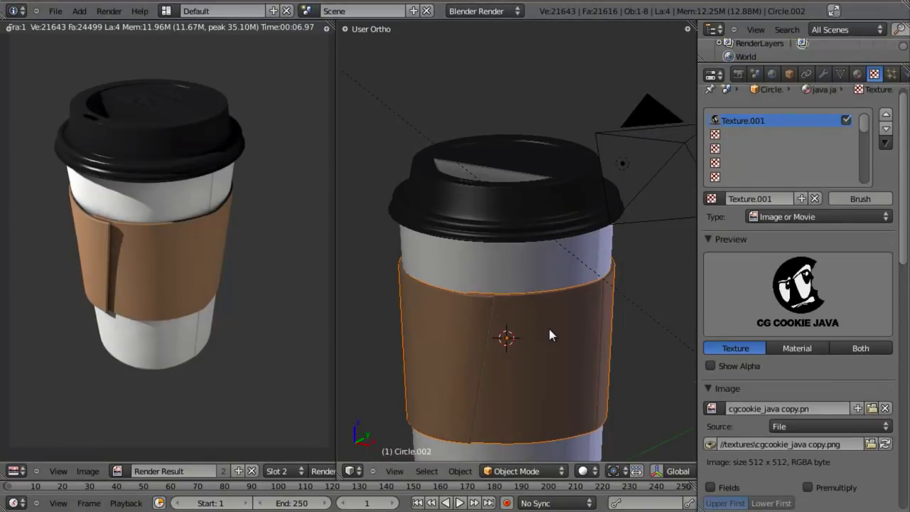
middle_click_drag(521, 353, 482, 313, "shift")
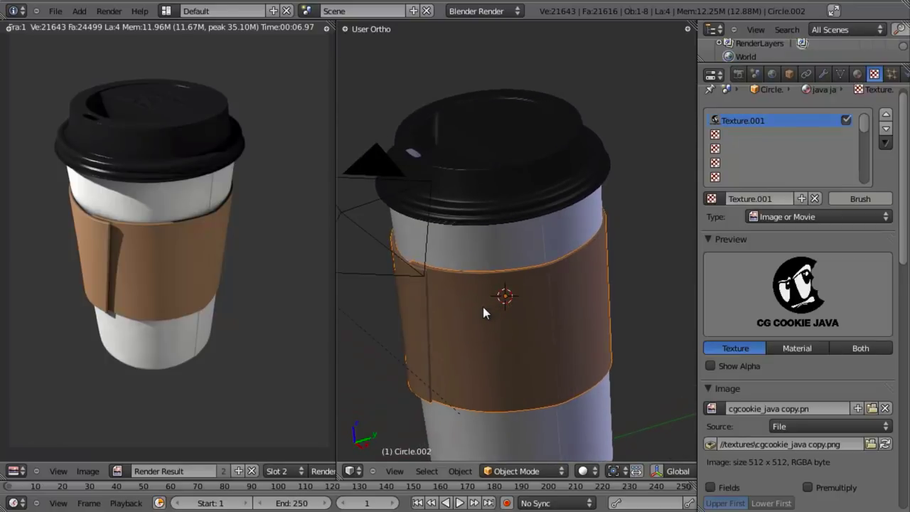
key("Tab")
scroll(481, 308, "up", 5)
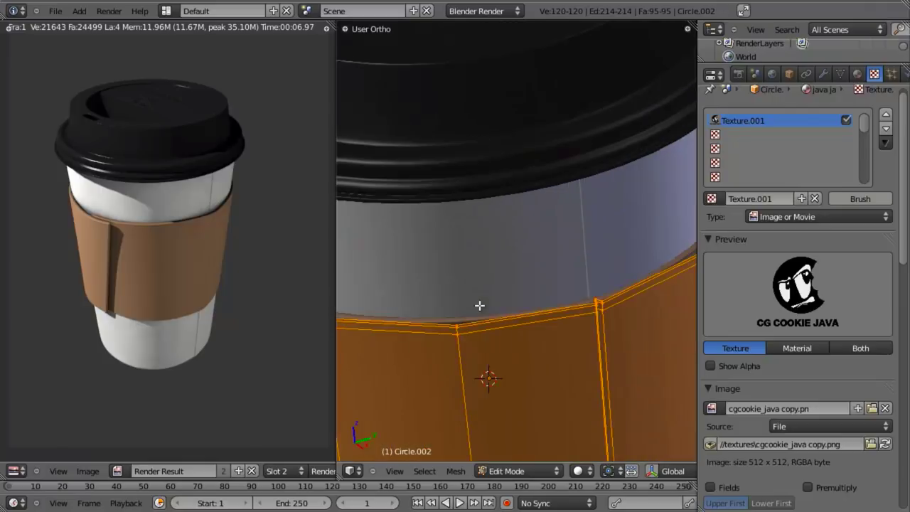
middle_click_drag(459, 341, 506, 309)
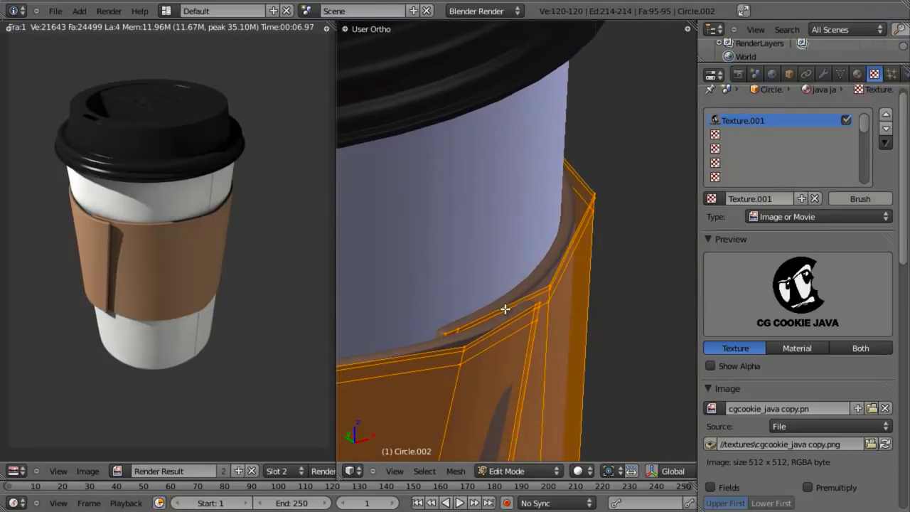
scroll(585, 266, "down", 3)
middle_click_drag(585, 265, 553, 278)
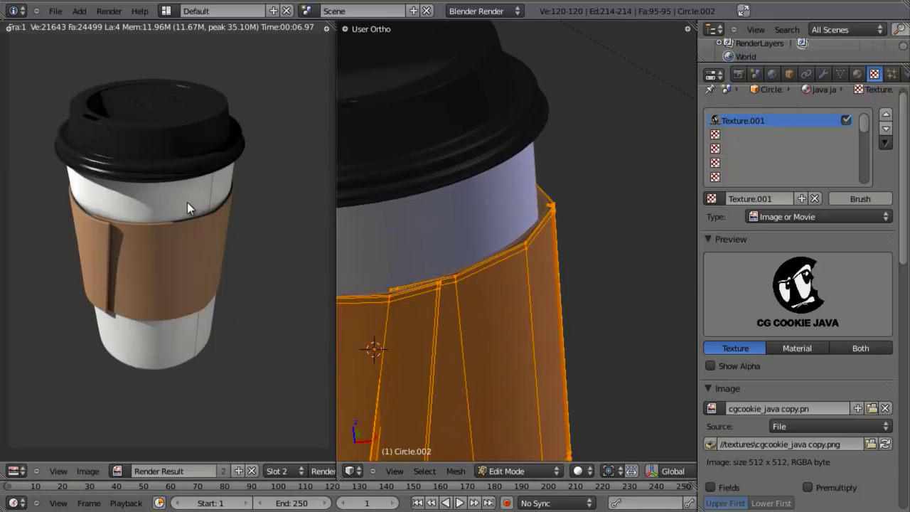
left_click(253, 471)
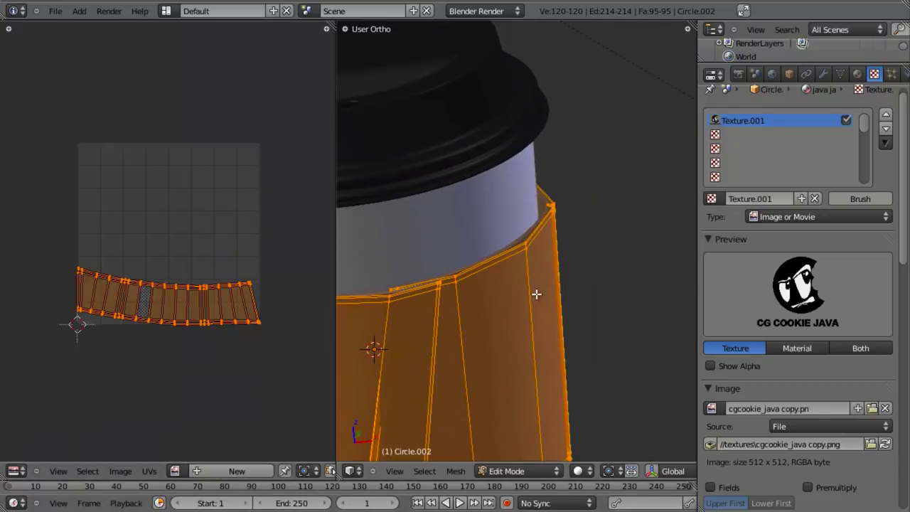
key("u")
left_click(536, 238)
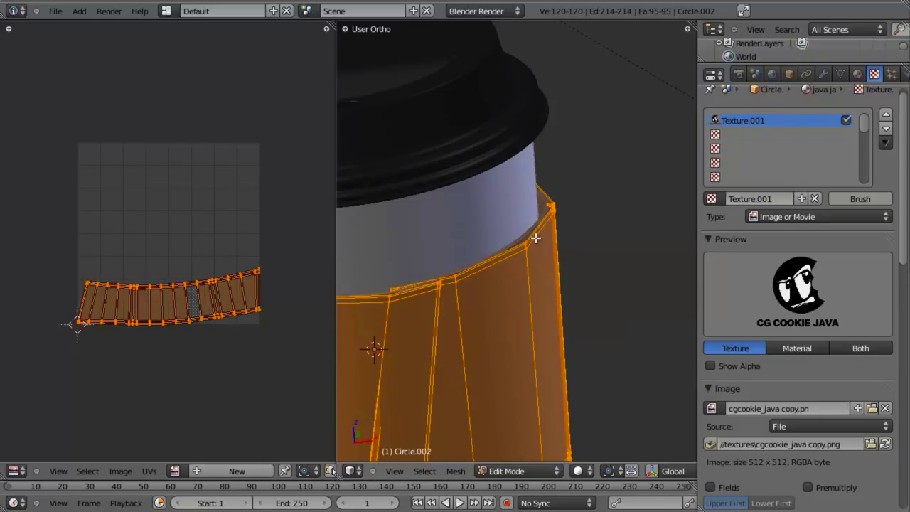
Assign cgcookie_java copy.png to the sleeve's UV layout and enlarge the UV island over the logo
scroll(124, 317, "up", 2)
scroll(125, 317, "up", 1)
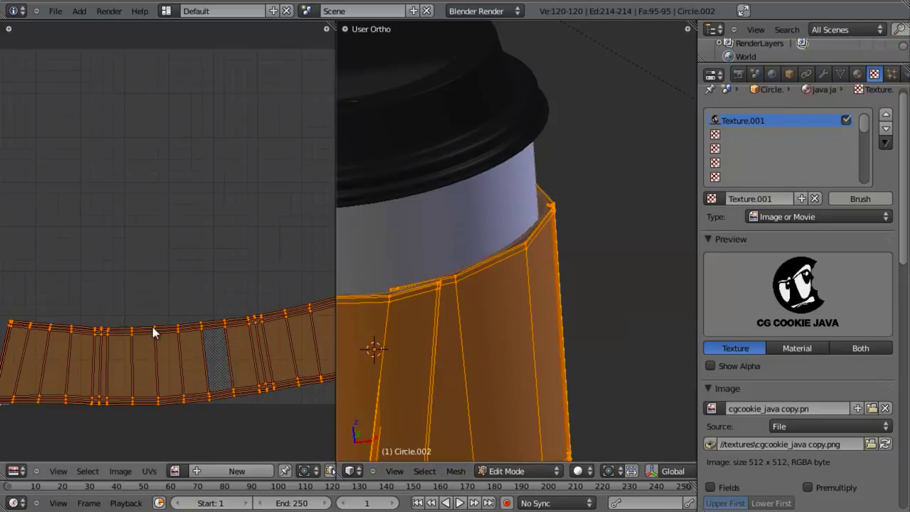
left_click(175, 471)
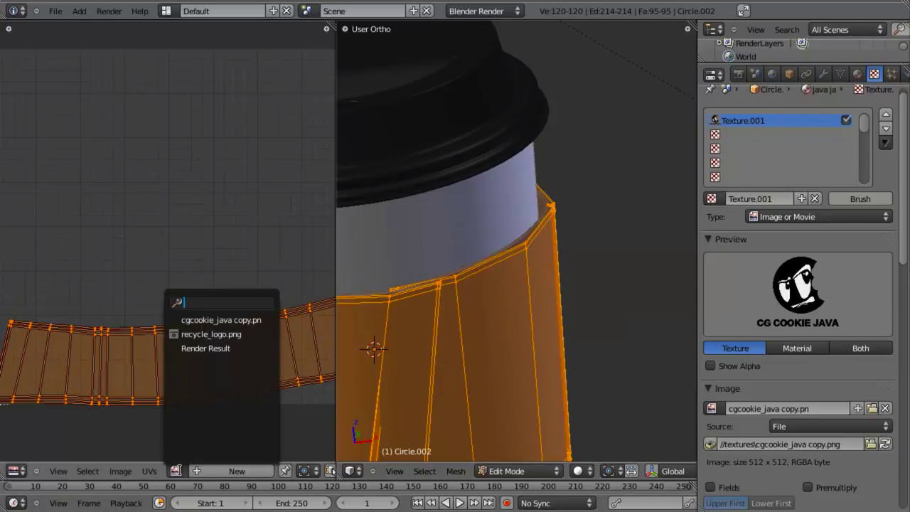
left_click(221, 321)
scroll(222, 322, "down", 7)
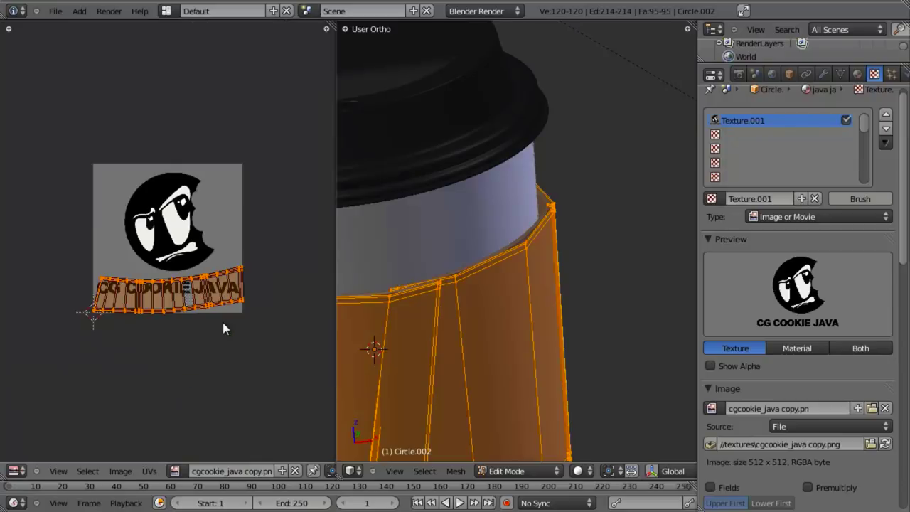
key("s")
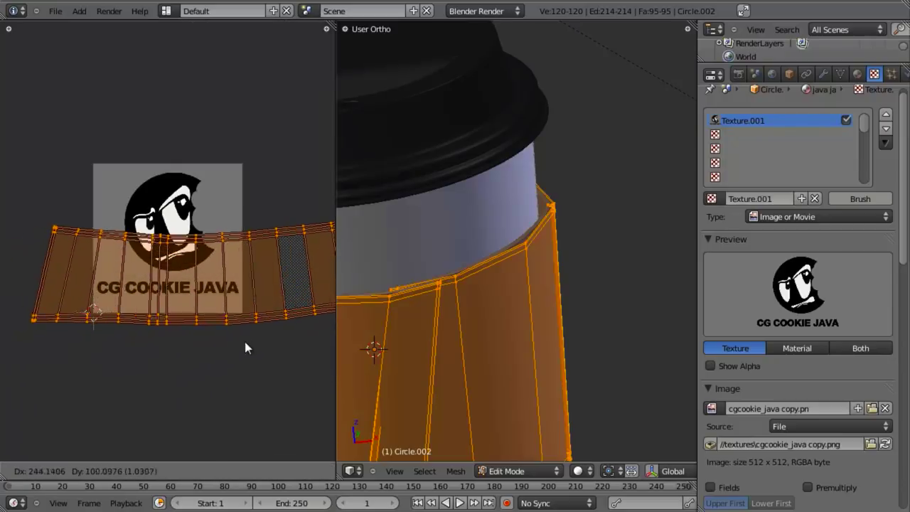
left_click(285, 301)
Turn on Textured Solid shading in the 3D view to preview the logo on the sleeve
scroll(473, 336, "down", 3)
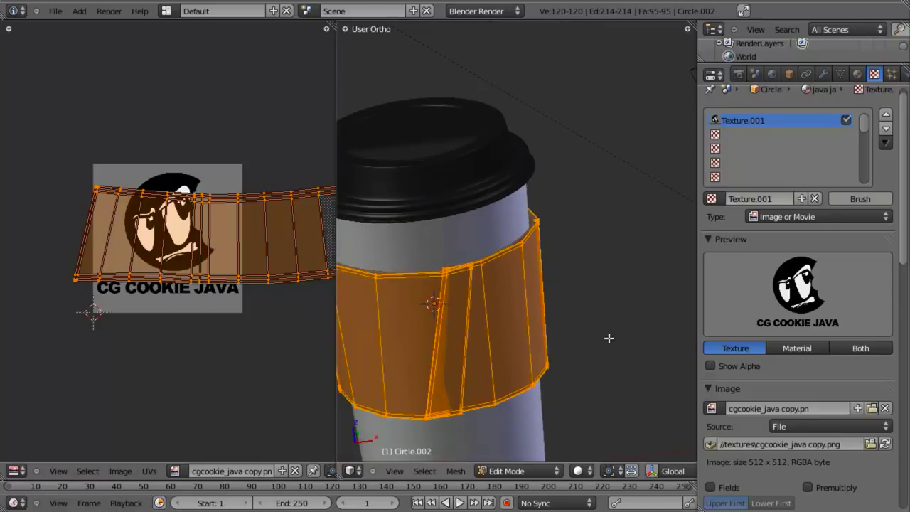
key("n")
scroll(609, 349, "down", 6)
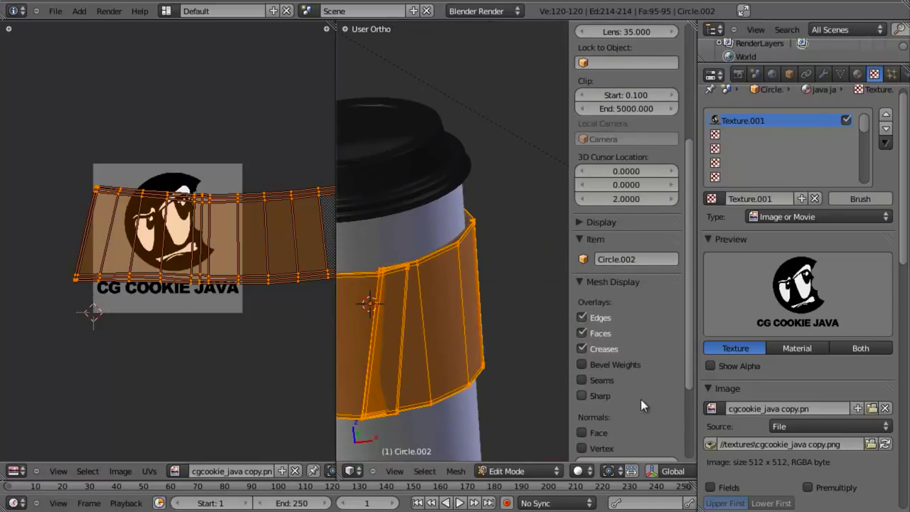
left_click(580, 222)
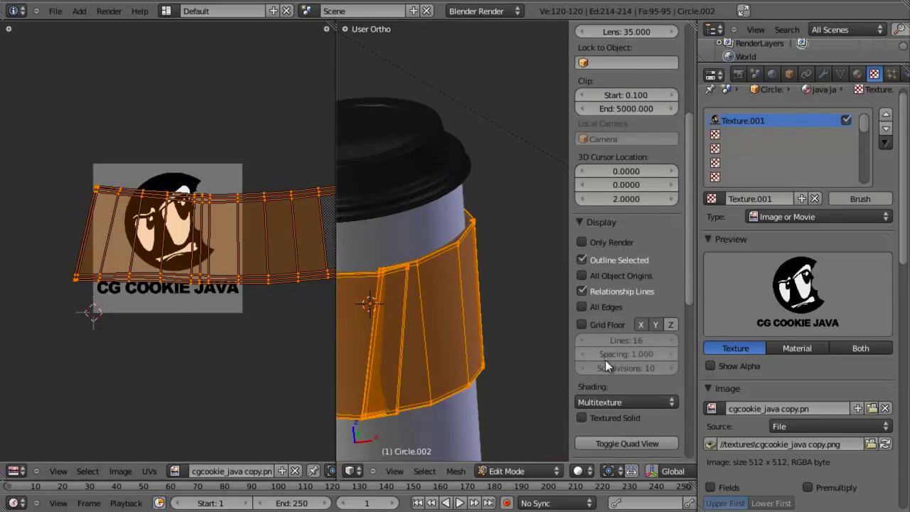
left_click(582, 417)
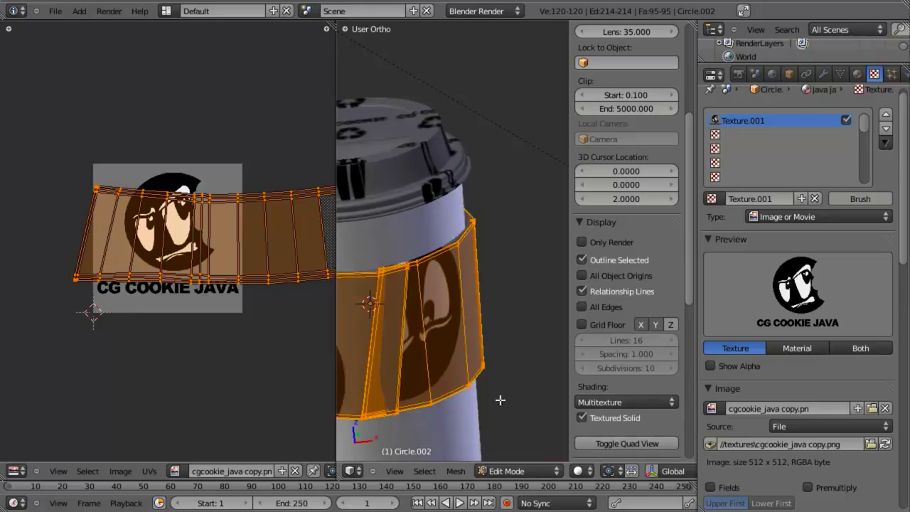
mouse_move(497, 341)
middle_mouse_down()
mouse_move(483, 334)
mouse_move(495, 342)
middle_mouse_up()
Enlarge the sleeve's UV island and flip the logo upright by scaling it -1 along Y and -1 along X
key("s")
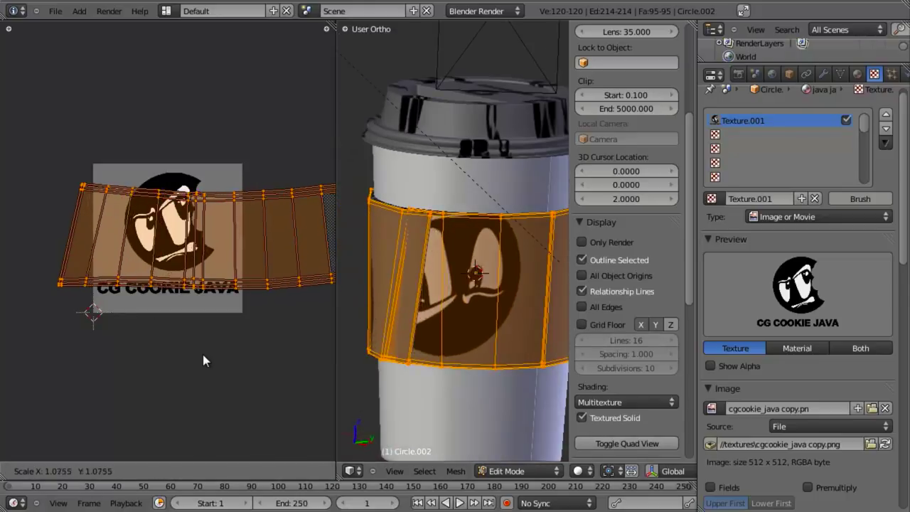
left_click(266, 370)
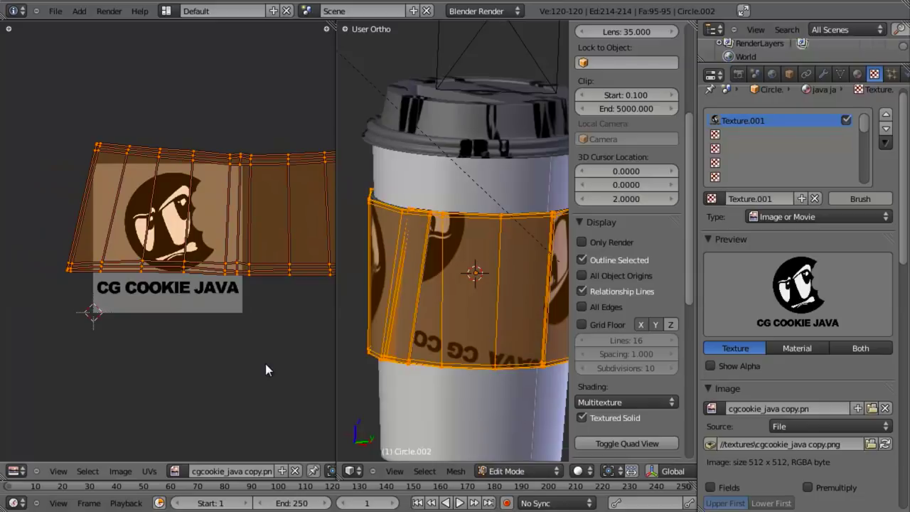
type("sy-1")
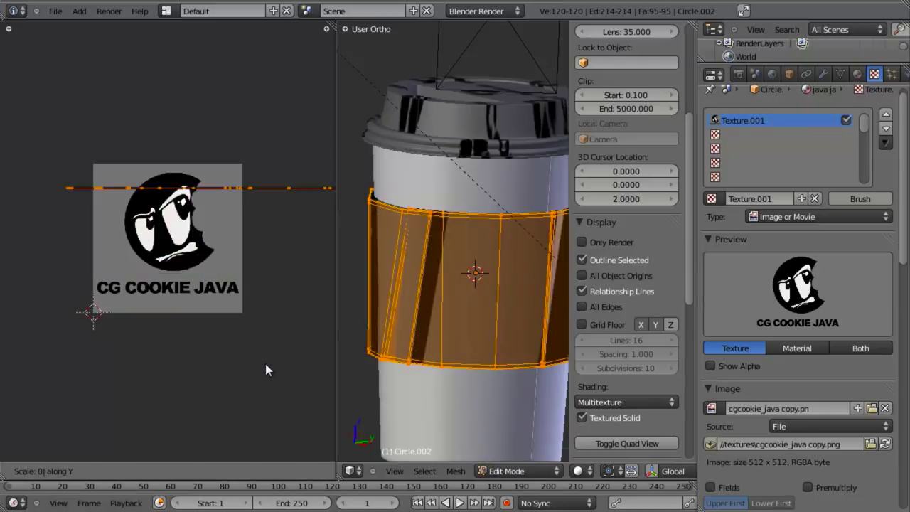
key("Return")
scroll(265, 364, "up", 1)
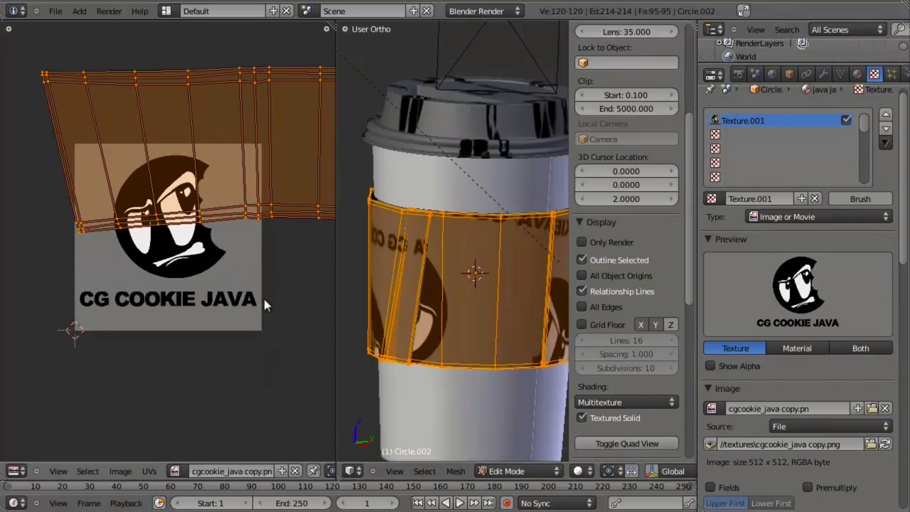
type("sx")
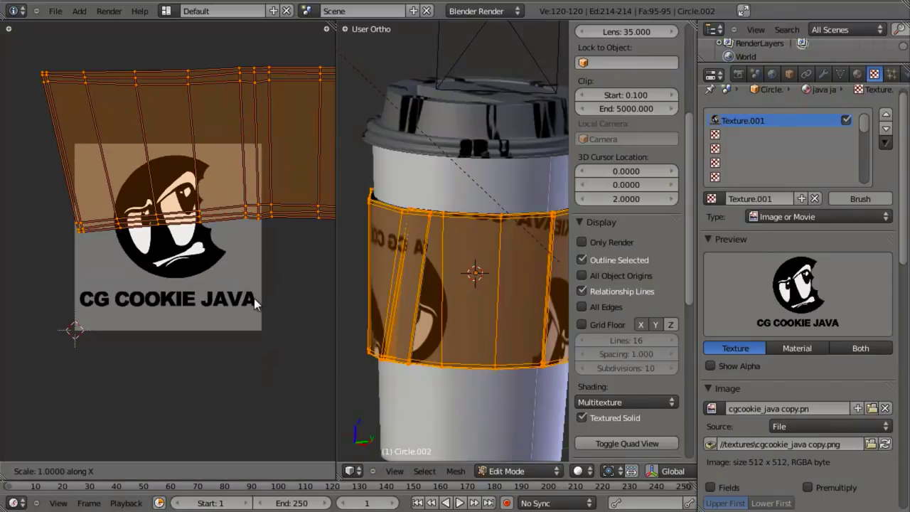
type("-1")
key("Return")
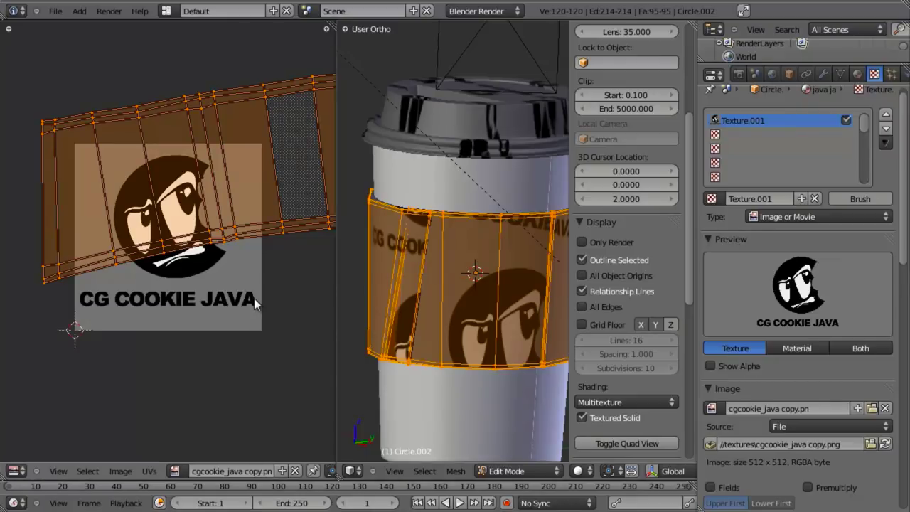
Rotate, scale and move the sleeve's UV island so the complete logo and its text fit within the height of the band
scroll(254, 298, "down", 5)
key("r")
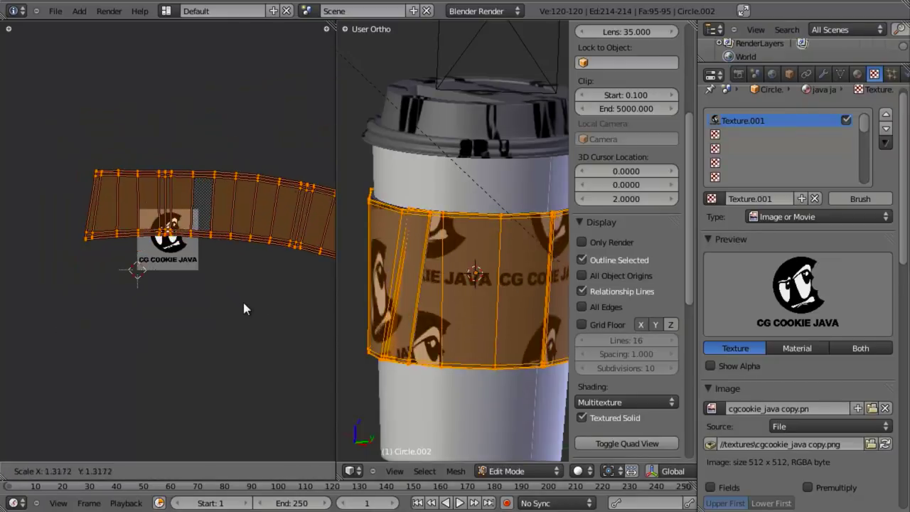
left_click(246, 315)
key("g")
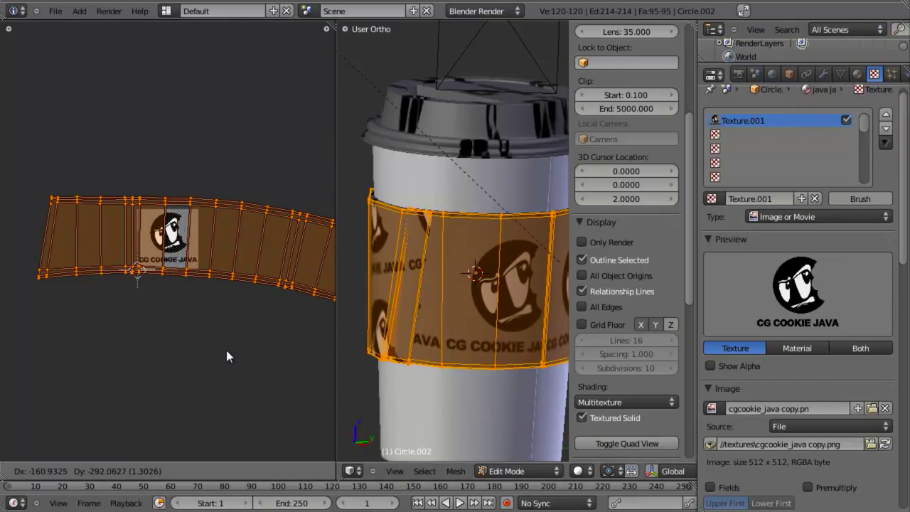
left_click(223, 353)
key("s")
left_click(225, 359)
key("r")
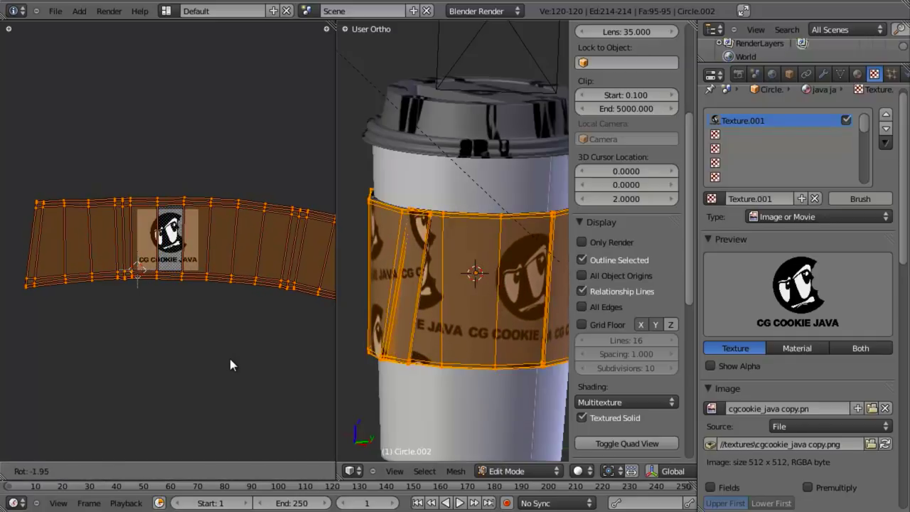
left_click(228, 361)
scroll(228, 363, "up", 2)
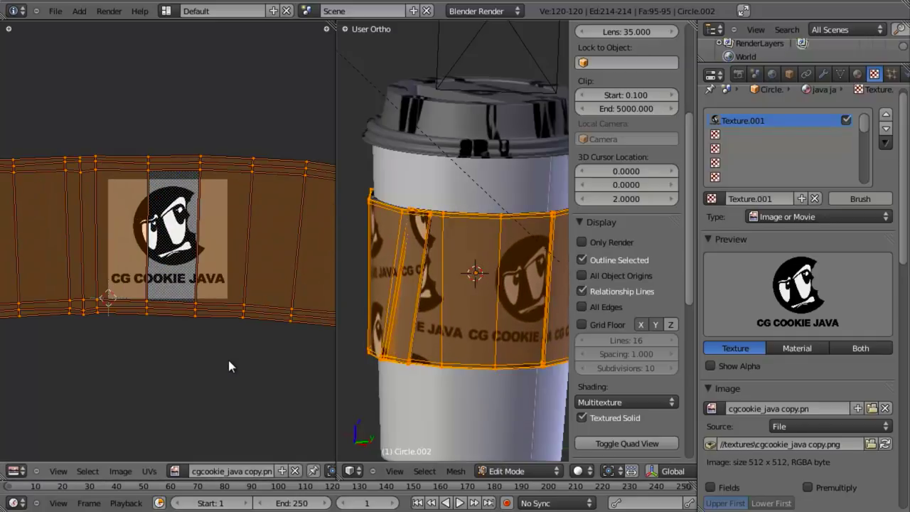
Shift the sleeve's UV island sideways to reposition the logo around the cup, and return to Object Mode
scroll(504, 334, "down", 2)
middle_click_drag(479, 319, 438, 360)
scroll(439, 361, "up", 5)
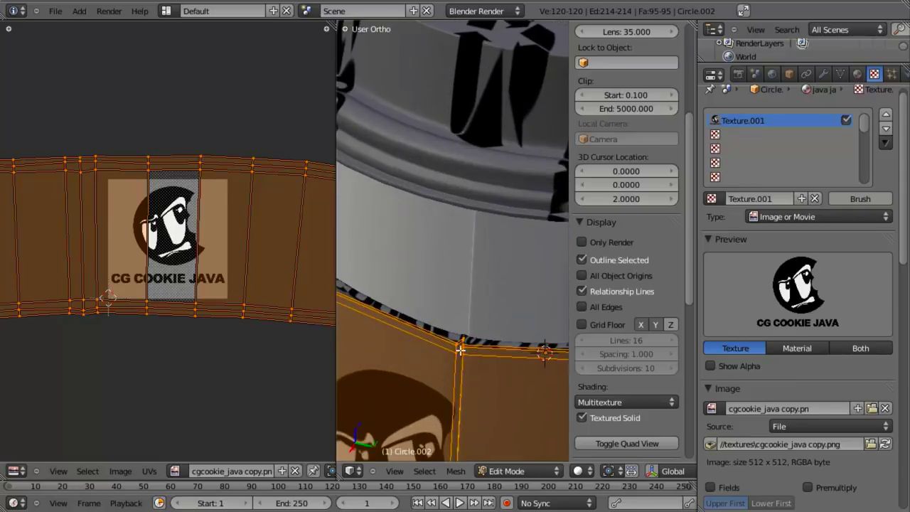
key("g")
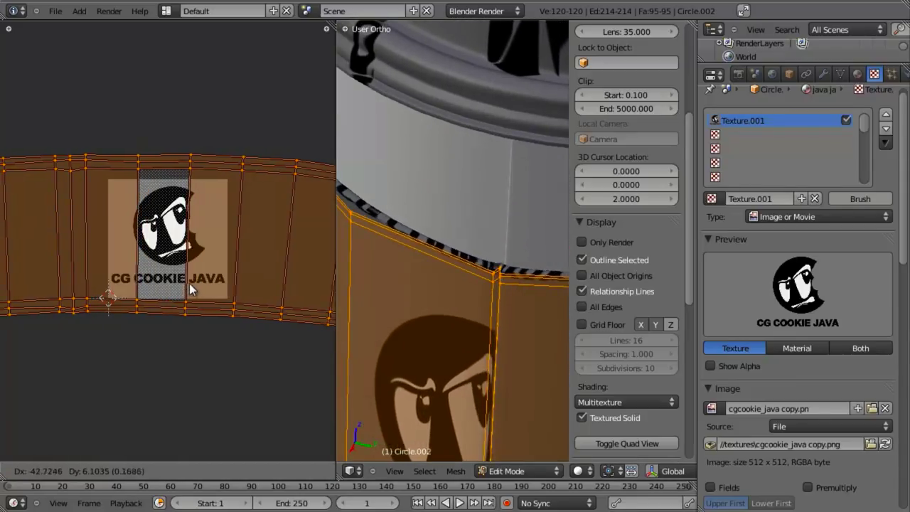
left_click(205, 283)
scroll(492, 373, "down", 3)
key("Tab")
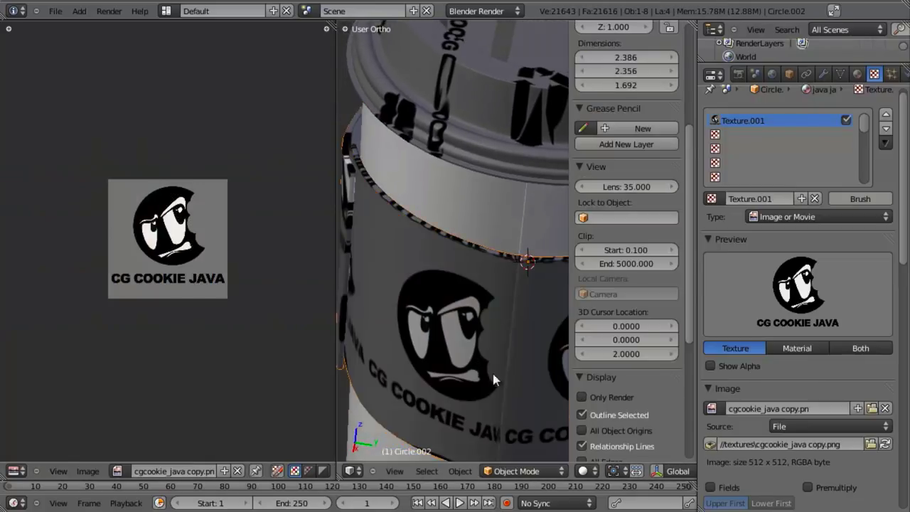
Examine the logo's placement and tilt on the sleeve from different angles, including where it meets the sleeve's seam
scroll(432, 364, "down", 3)
middle_click_drag(432, 364, 432, 325)
scroll(476, 303, "up", 4)
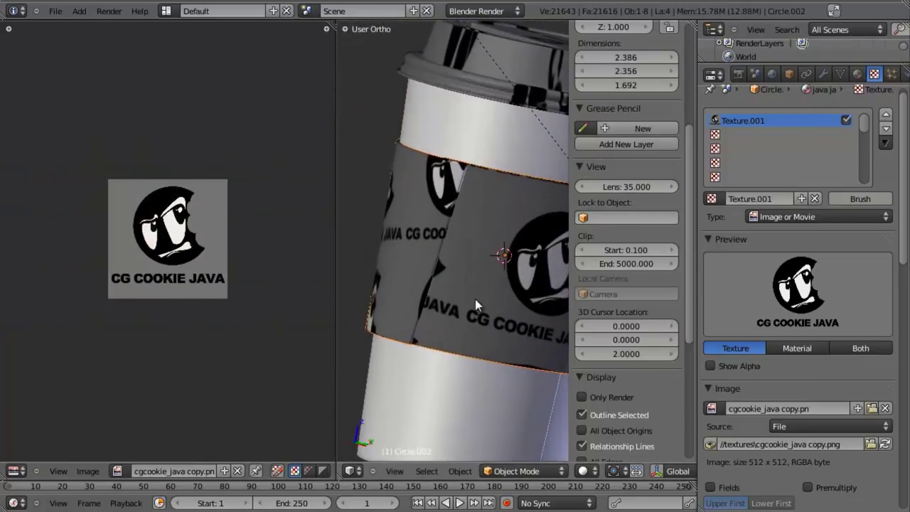
middle_click_drag(433, 278, 459, 270)
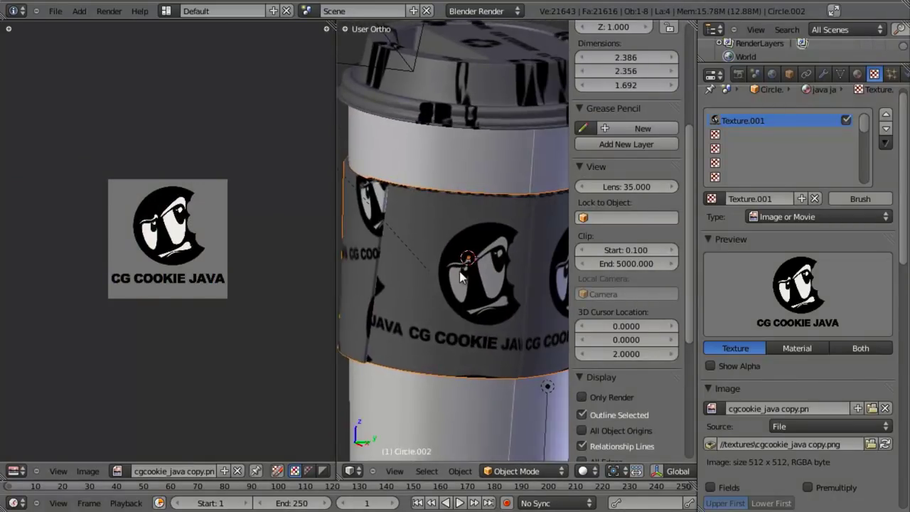
key("Tab")
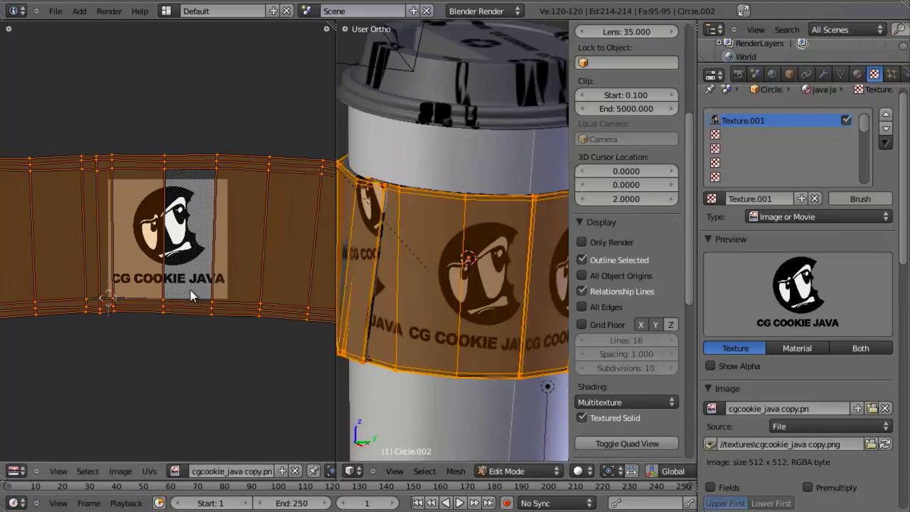
key("Tab")
scroll(486, 310, "down", 3)
scroll(487, 344, "up", 4)
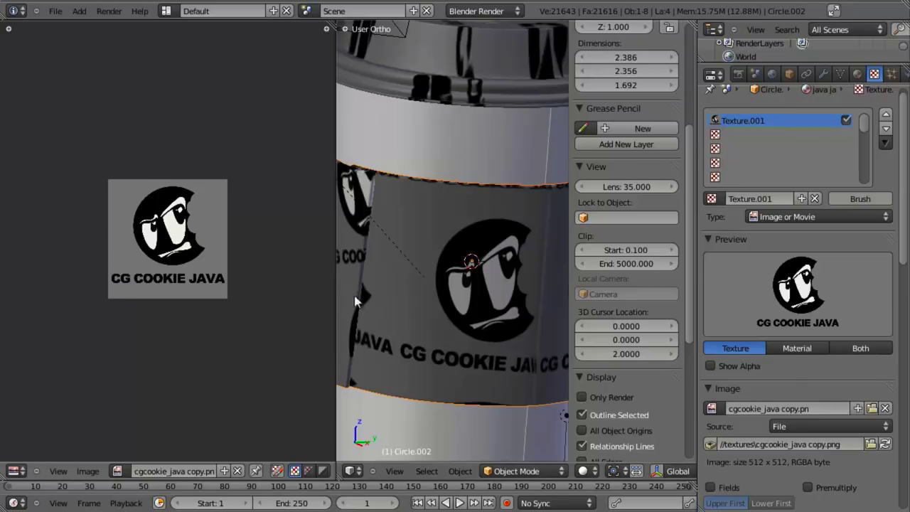
Rotate the sleeve's UV island slightly and shift it sideways, check the logo on the cup, and return to Object Mode
key("Tab")
key("r")
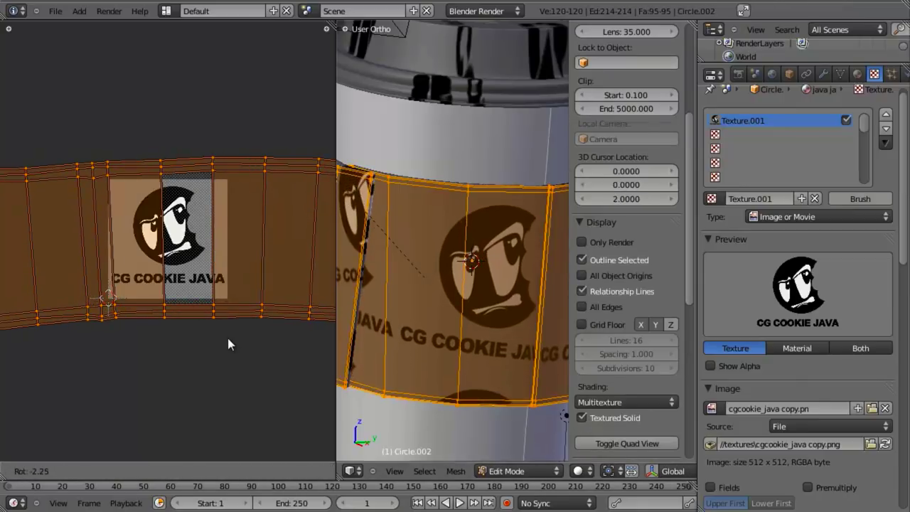
left_click(227, 338)
key("g")
left_click(214, 340)
scroll(538, 350, "down", 3)
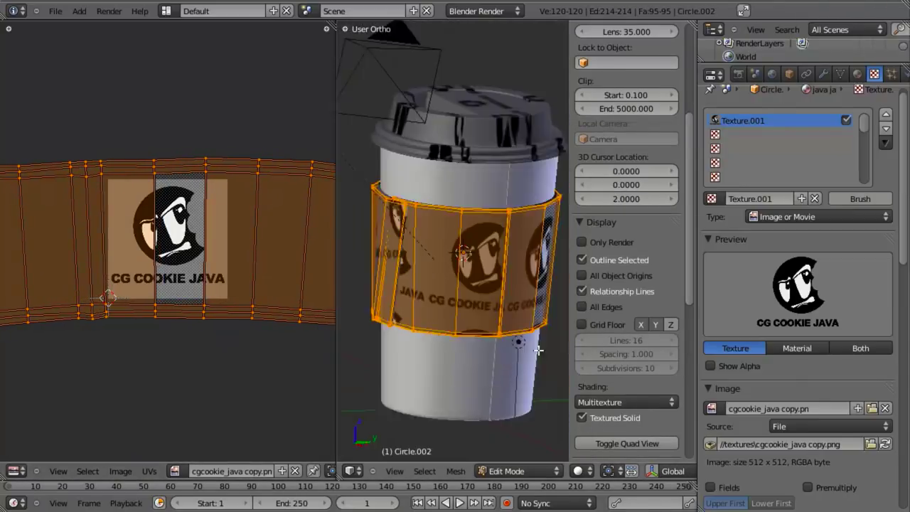
scroll(486, 197, "up", 4)
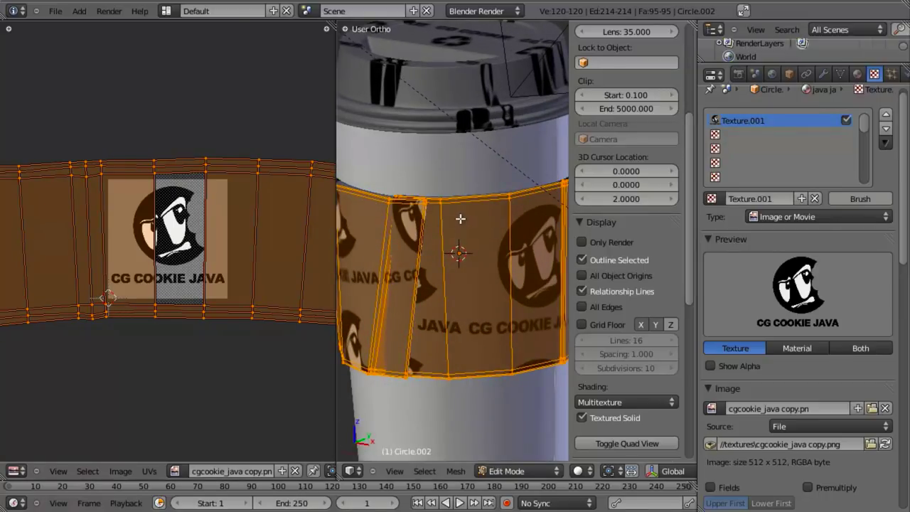
scroll(496, 273, "down", 3)
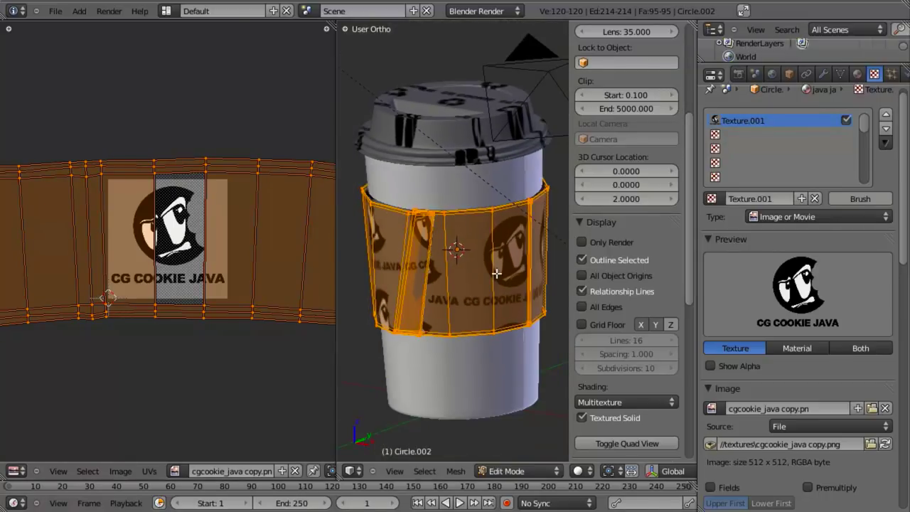
scroll(496, 265, "up", 3)
middle_click_drag(496, 270, 437, 292)
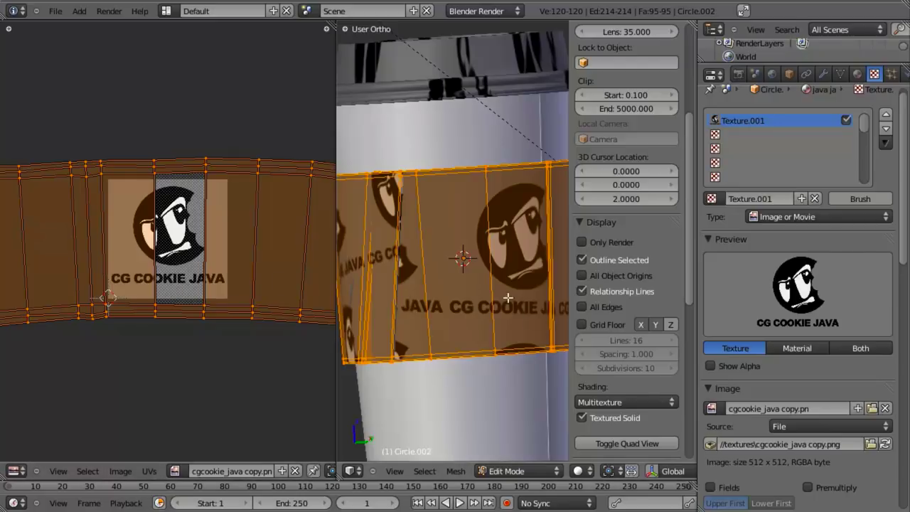
key("Tab")
Turn off Textured Solid display for the 3D view and hide the properties sidebar
scroll(464, 275, "down", 3)
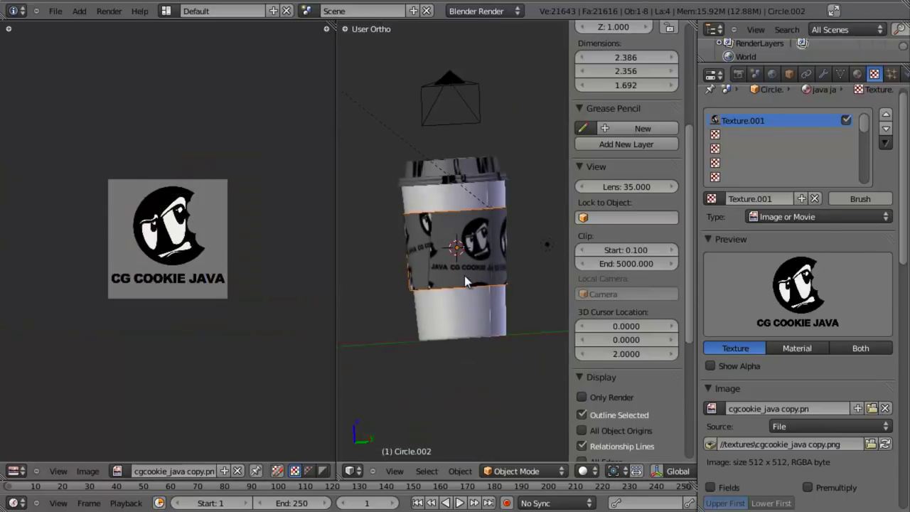
scroll(462, 274, "up", 2)
scroll(623, 434, "down", 6)
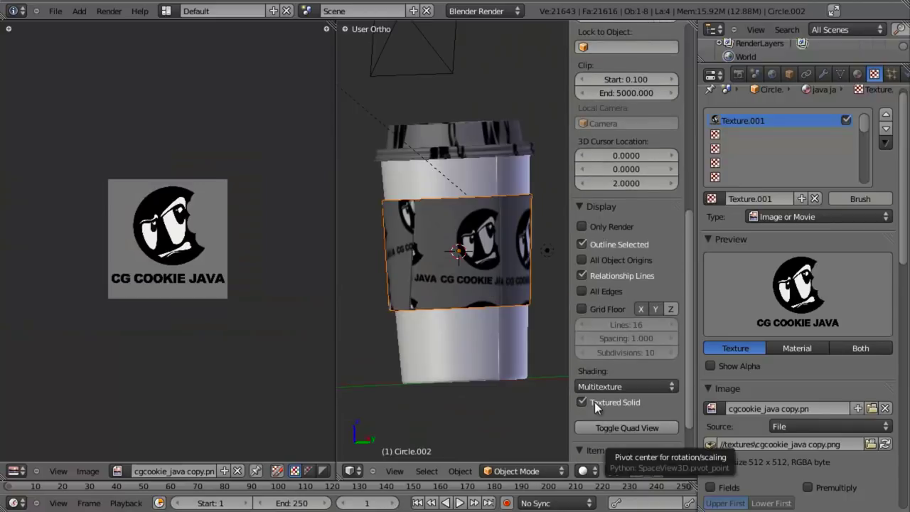
left_click(583, 400)
key("n")
mouse_move(535, 381)
middle_mouse_down()
mouse_move(537, 308)
mouse_move(506, 281)
middle_mouse_up()
Deselect everything in the wireframe top view and add an Empty at the 3D cursor in the cup's centre
key("KP_7")
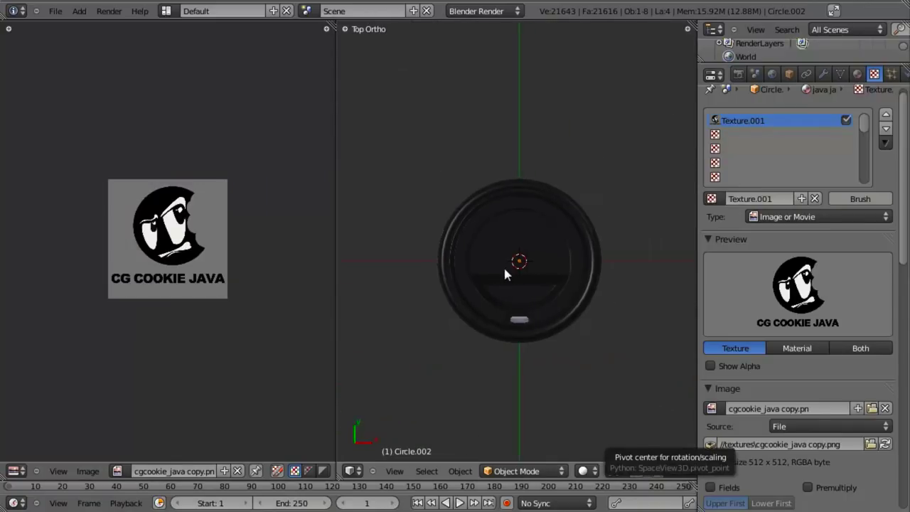
key("z")
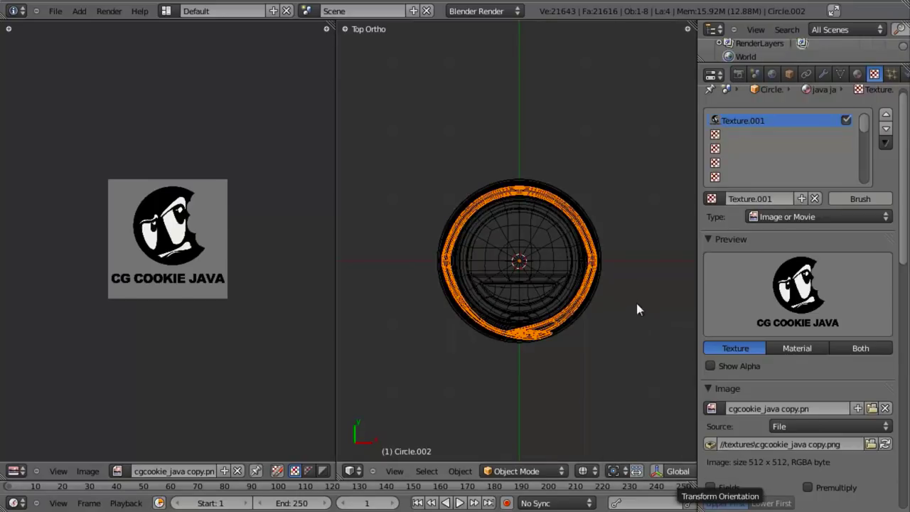
key("a")
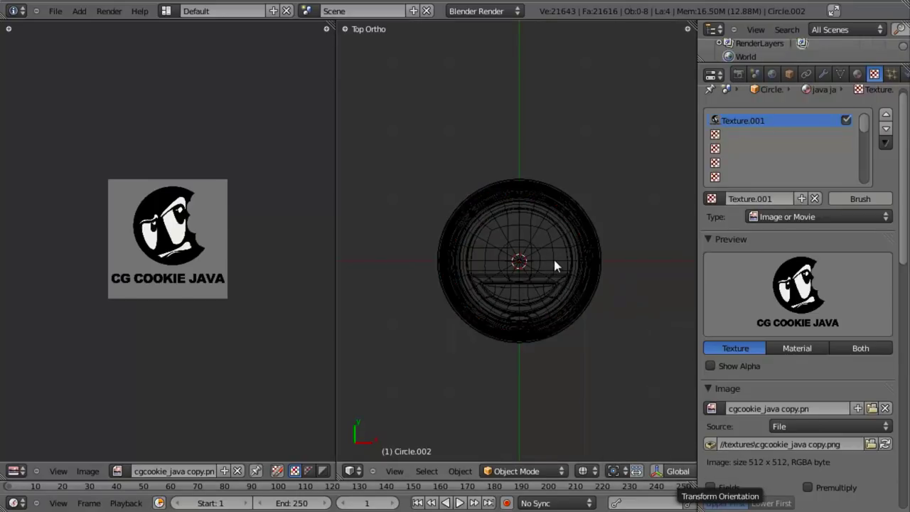
scroll(561, 262, "up", 4)
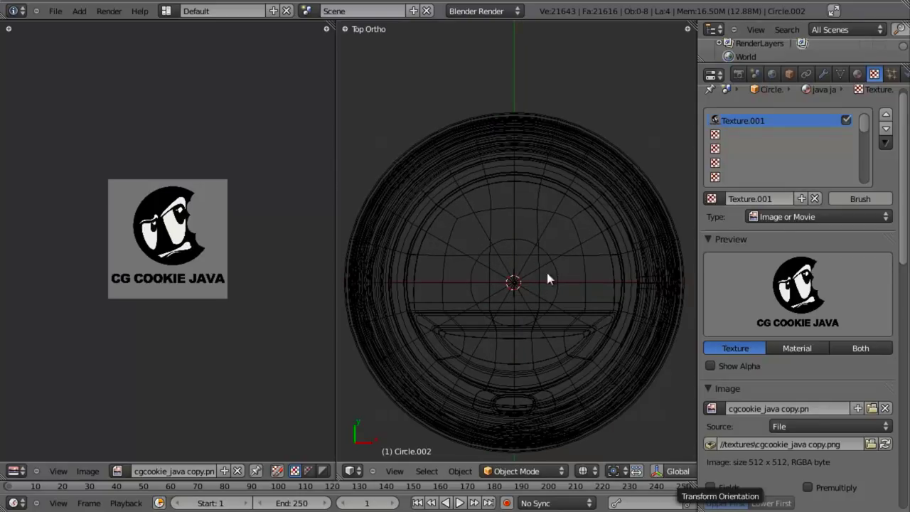
key("shift+a")
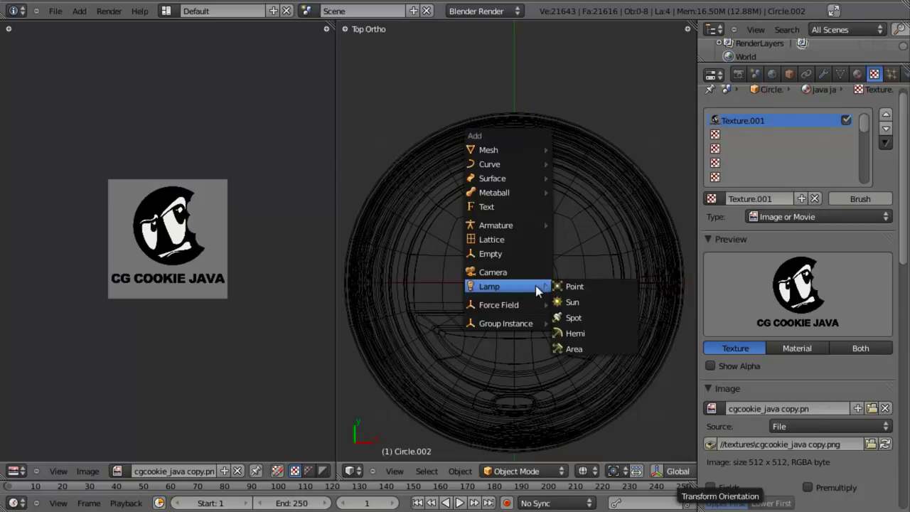
left_click(529, 256)
scroll(537, 277, "down", 2)
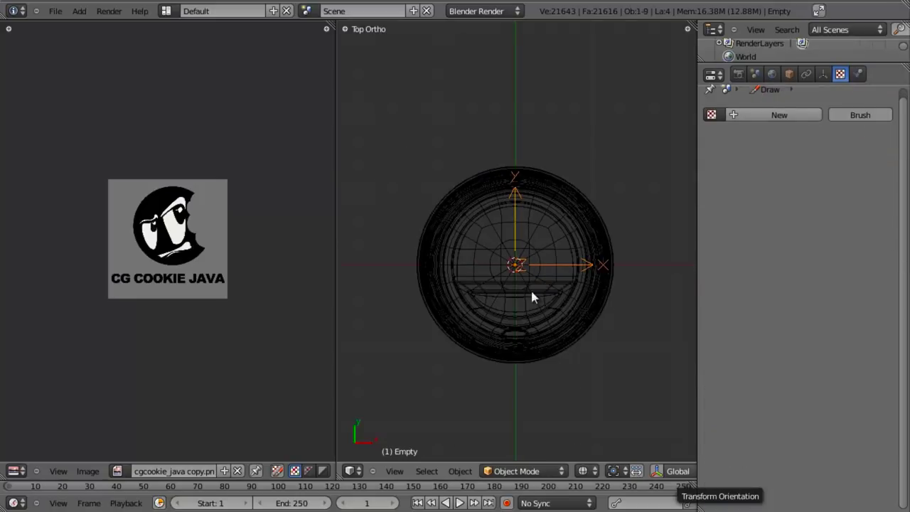
Rotate the Empty 90 degrees about the global X axis
middle_click_drag(530, 287, 438, 192)
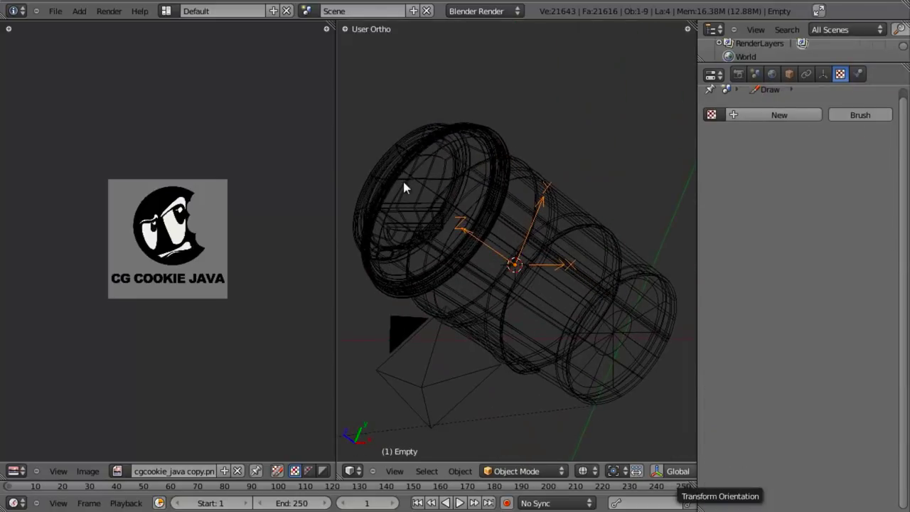
key("r")
type("x")
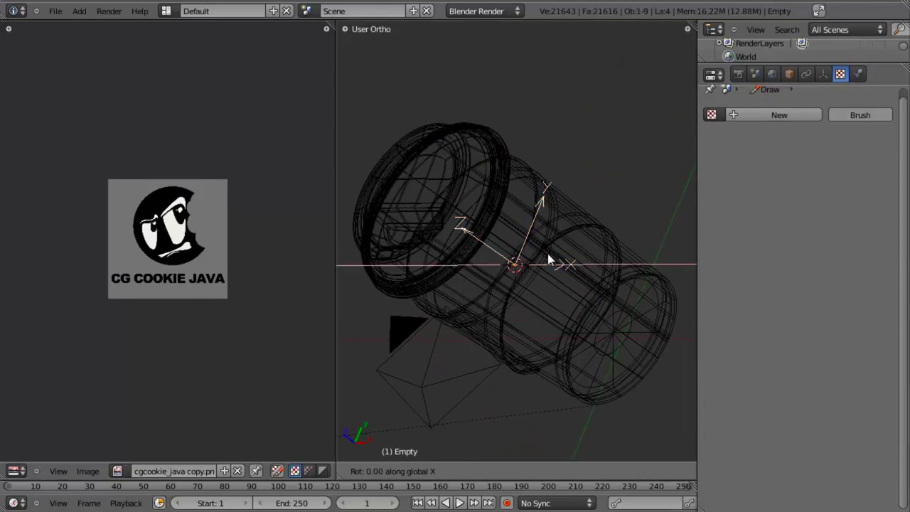
type("90")
key("Return")
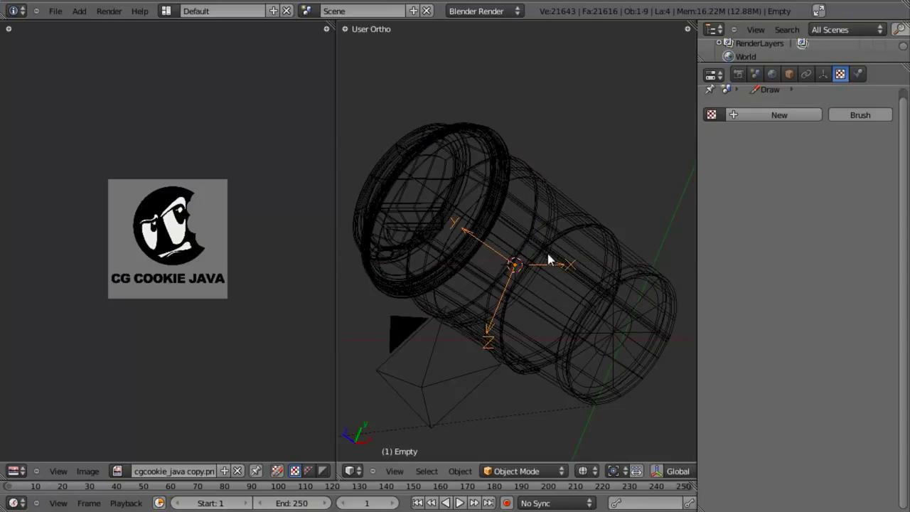
Move the Empty along the negative global Y axis to just outside the cup, working from the top view
key("KP_1")
key("KP_7")
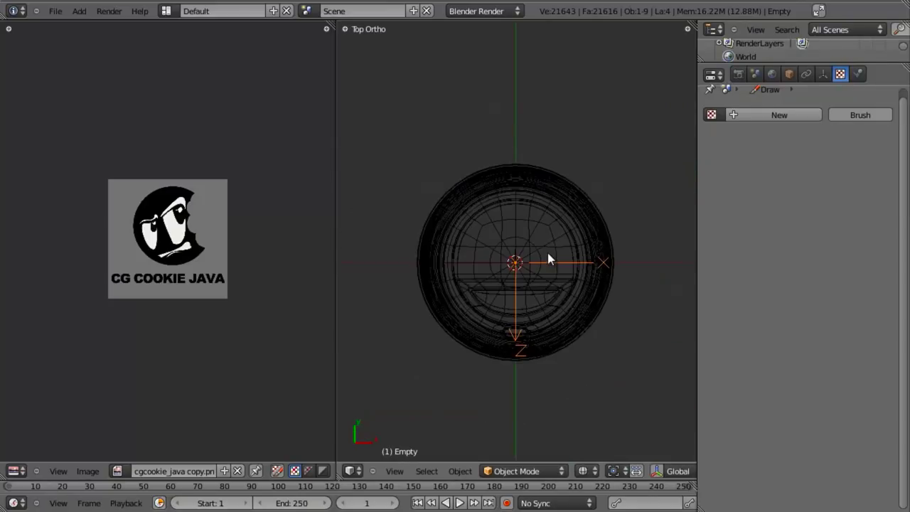
middle_click_drag(525, 339, 484, 284, "shift")
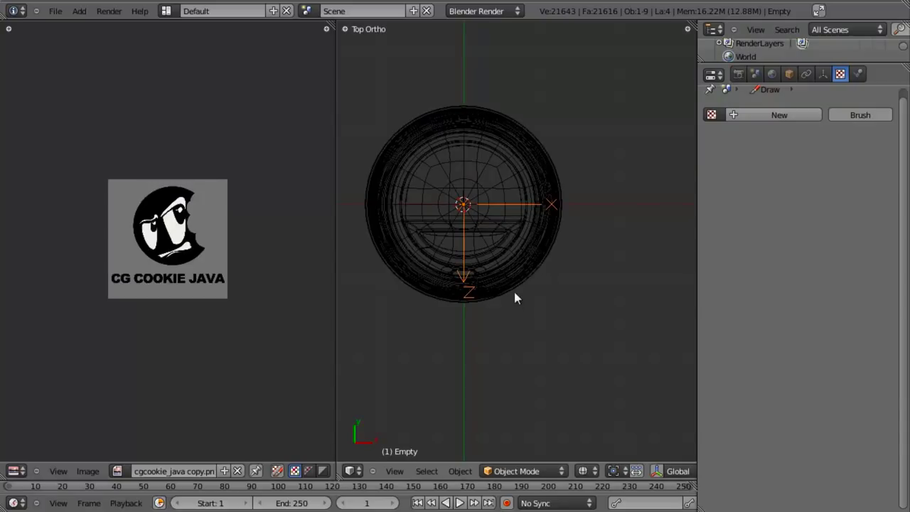
key("g")
key("y")
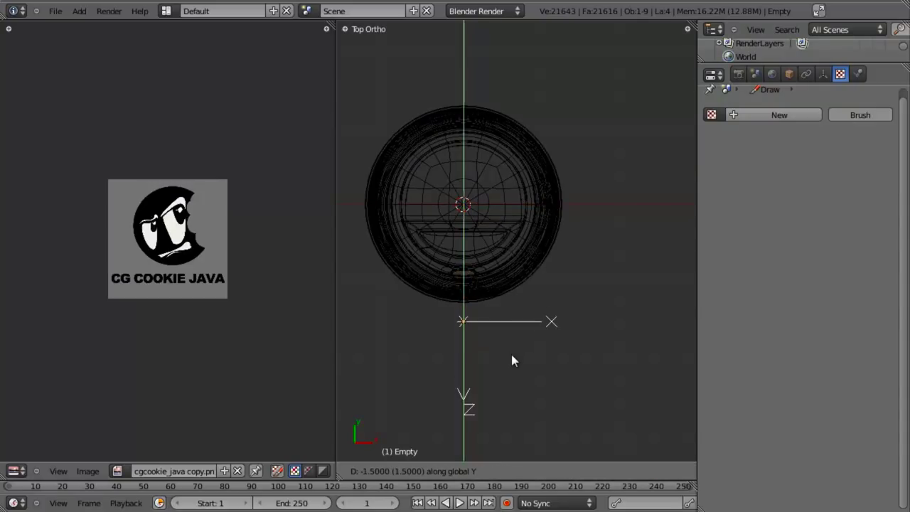
left_click(511, 348)
Set the sleeve texture's mapping coordinates to Object with the Empty as the reference object, and save the file
mouse_move(465, 381)
middle_mouse_down()
mouse_move(461, 275)
mouse_move(498, 322)
mouse_move(533, 308)
middle_mouse_up()
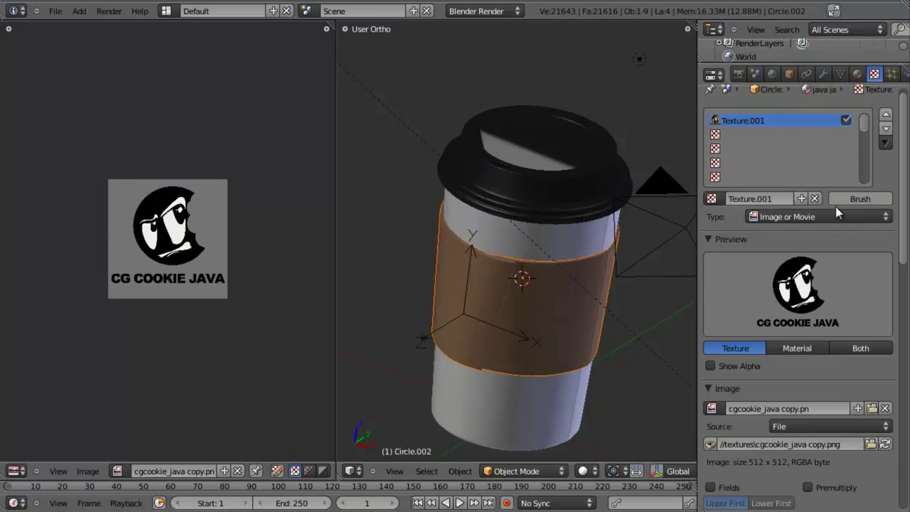
scroll(831, 391, "down", 10)
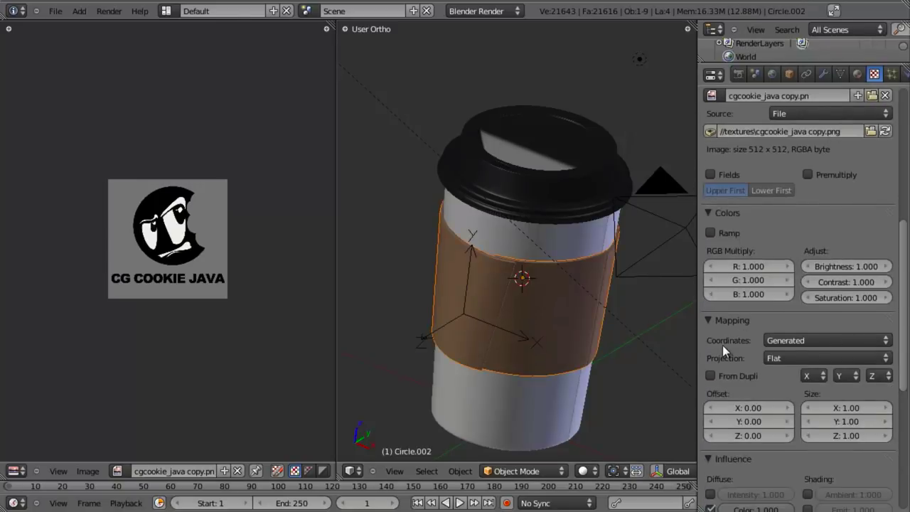
left_click(795, 338)
left_click(801, 307)
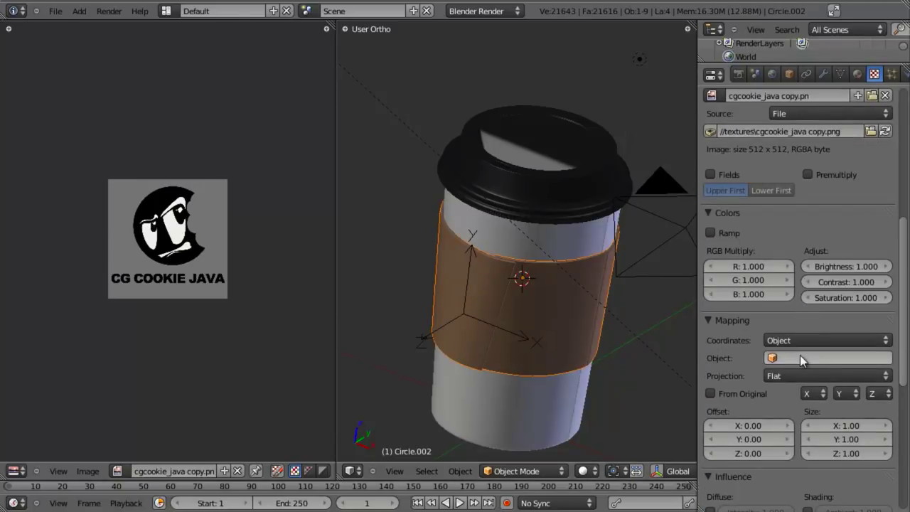
left_click(799, 356)
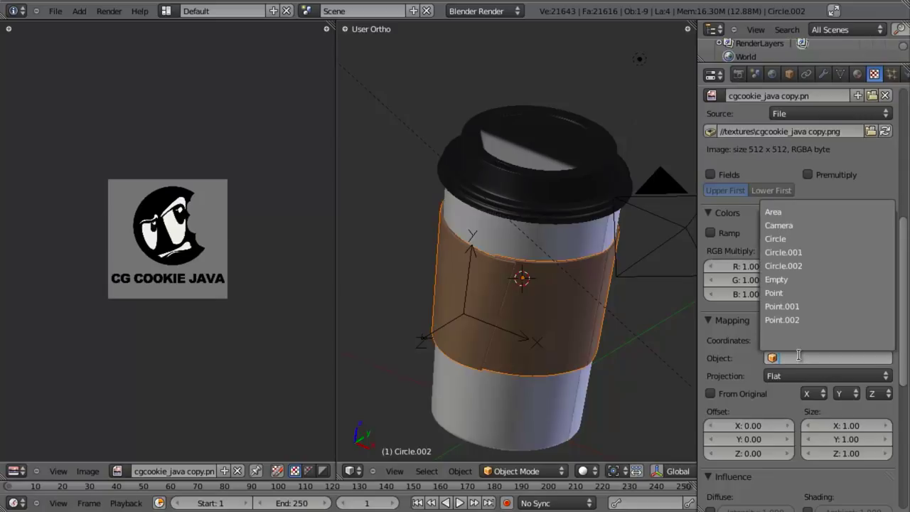
left_click(818, 280)
key("ctrl+s")
left_click(407, 314)
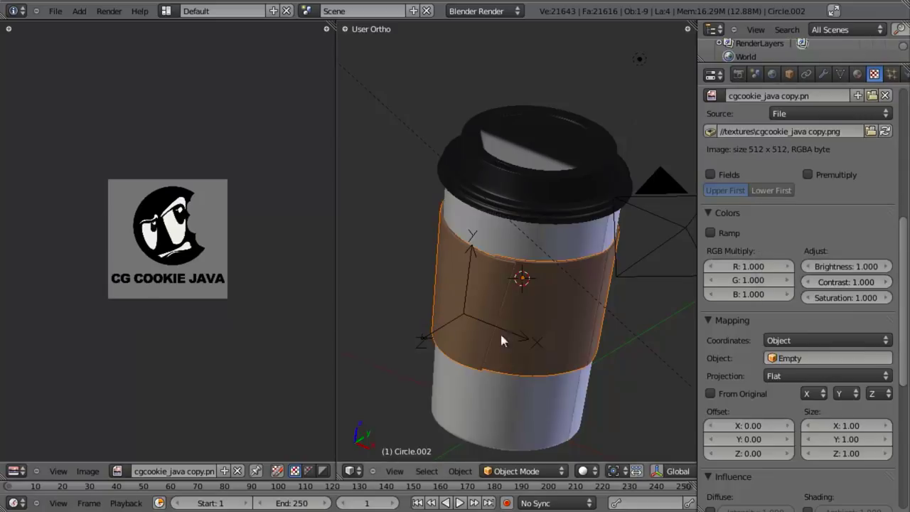
Render the cup from the camera view to check how the Empty projects the logo onto the sleeve
key("KP_0")
key("F12")
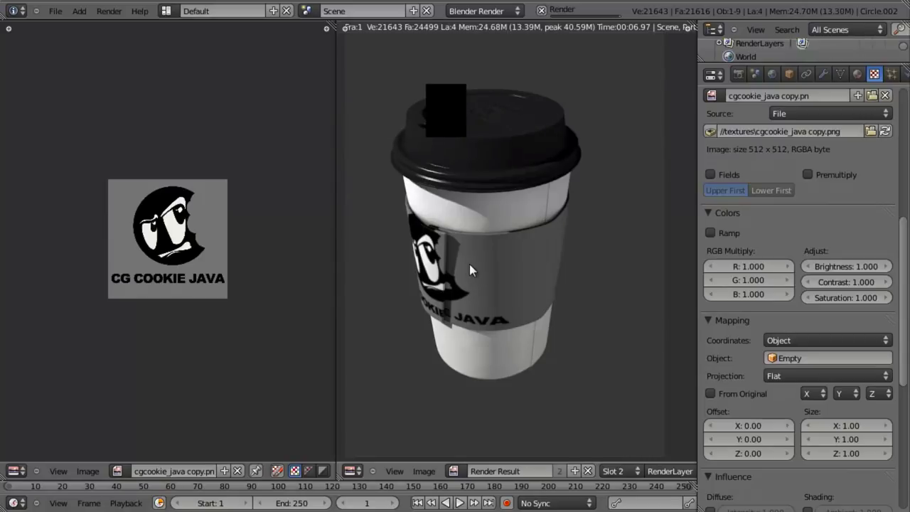
key("Escape")
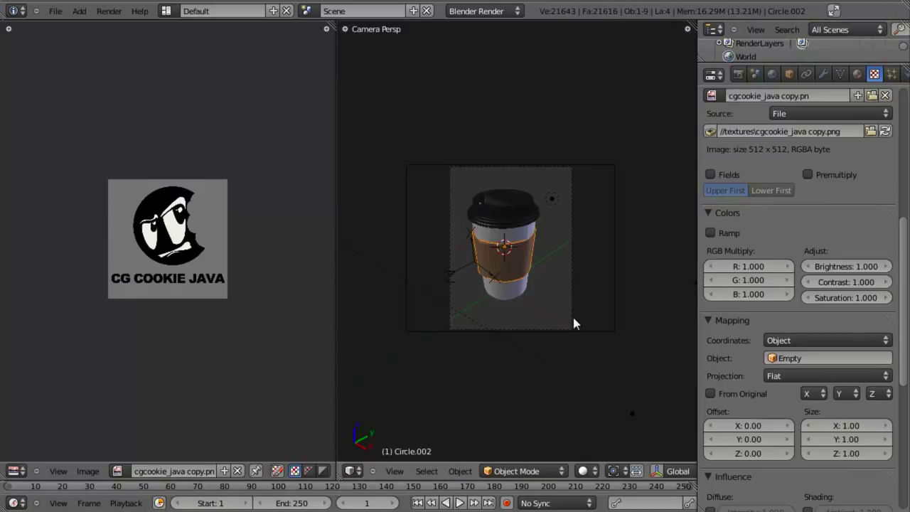
Scale the Empty down to about 0.64 and lower it slightly along Z, working in the wireframe right view
key("KP_3")
right_click(471, 277)
key("z")
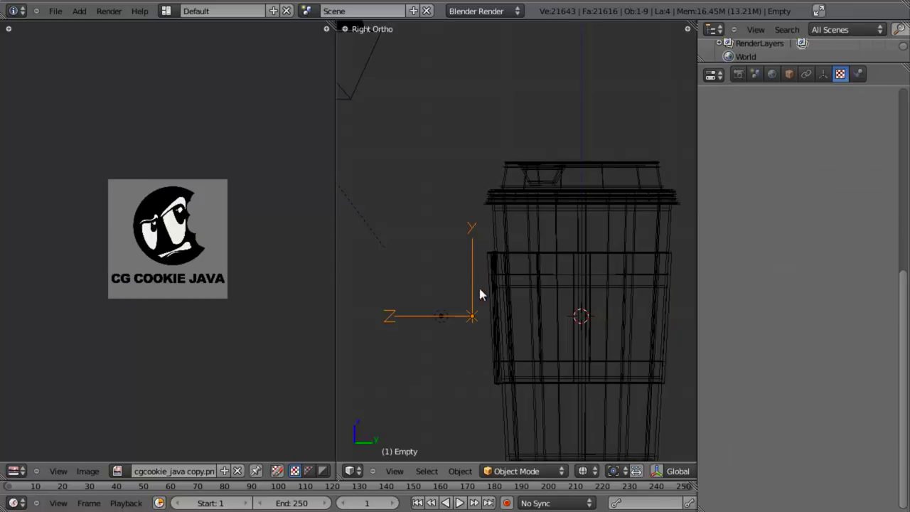
key("s")
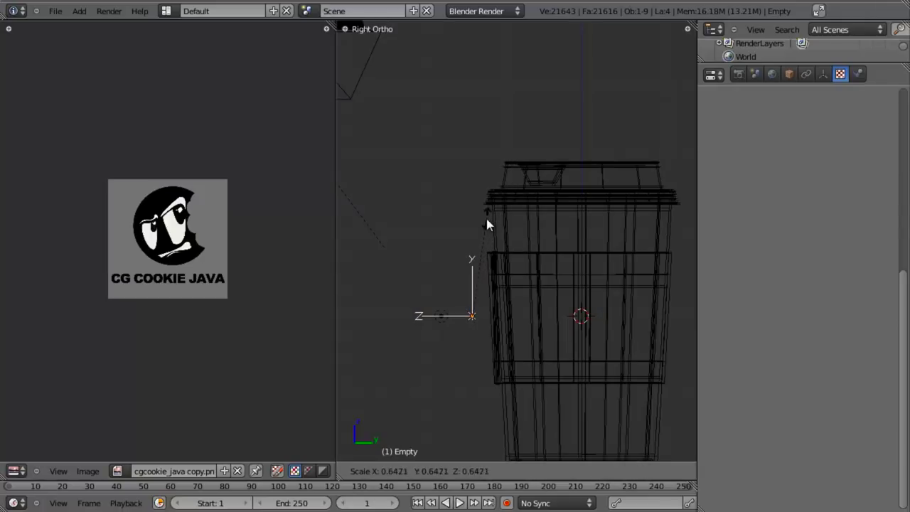
left_click(487, 218)
key("g")
key("z")
left_click(484, 237)
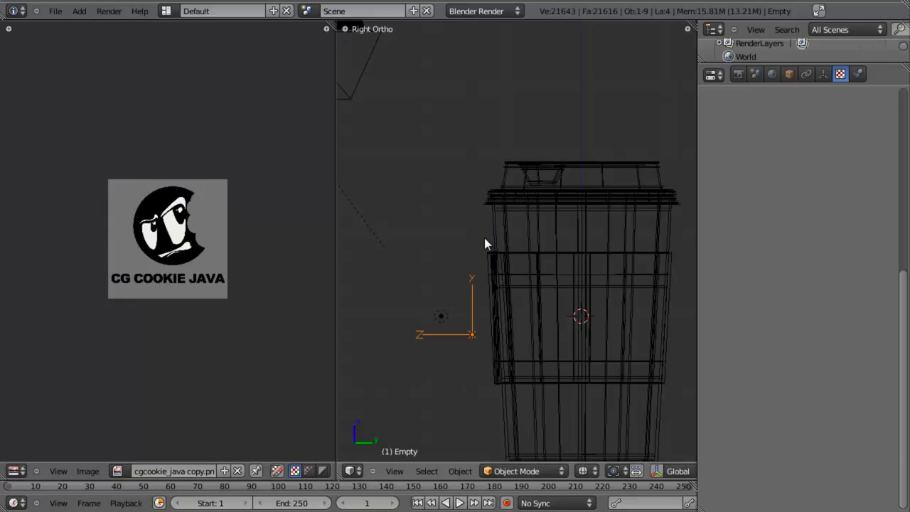
Render the cup with the smaller logo, stop the render, and show the Render Result in the image editor
key("F12")
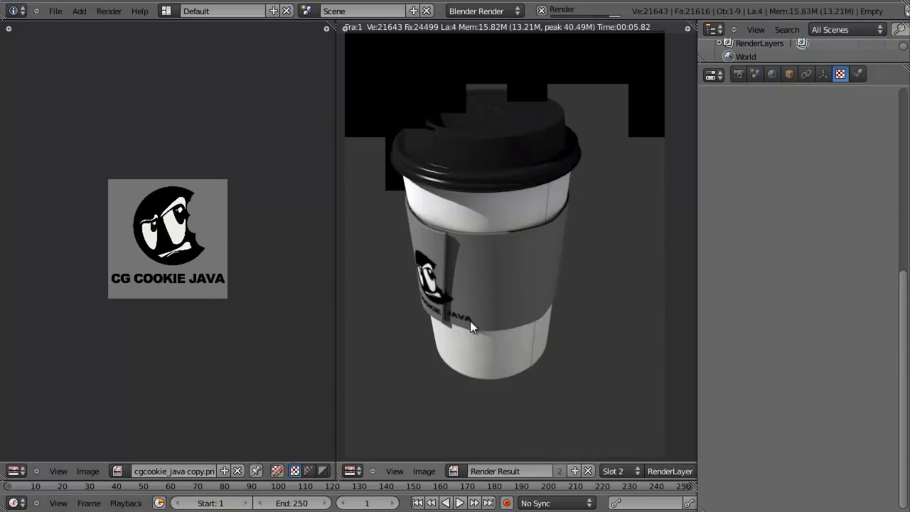
key("Escape")
left_click(118, 469)
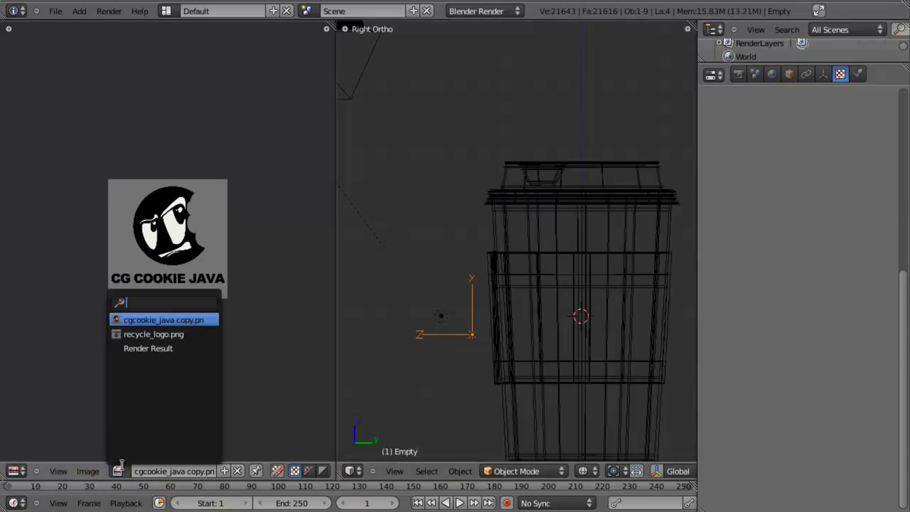
left_click(148, 348)
scroll(170, 299, "up", 5)
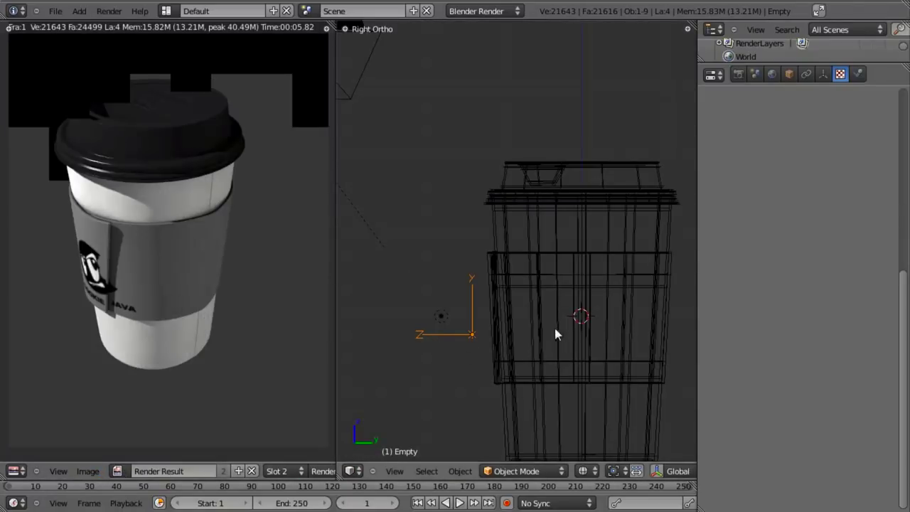
Set the pivot to the 3D cursor and rotate the Empty around the cup in the top view, towards the camera-facing side
key("KP_7")
key("period")
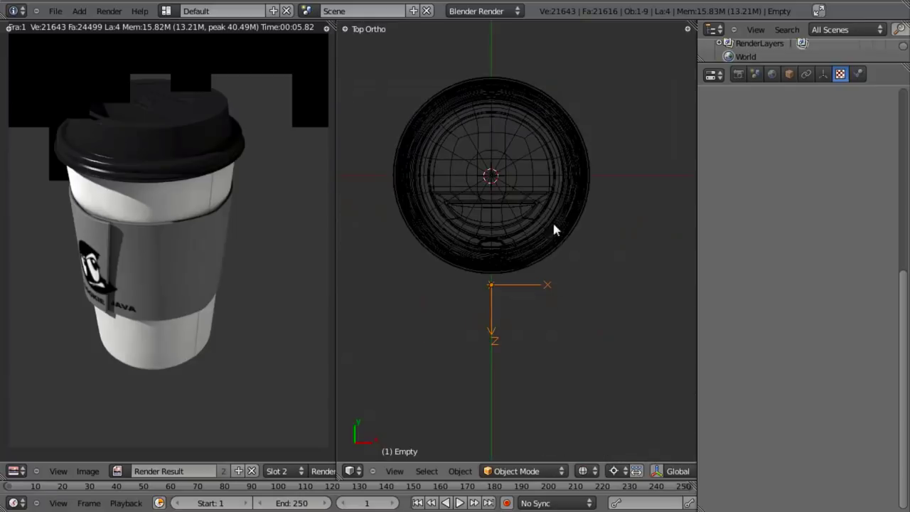
key("r")
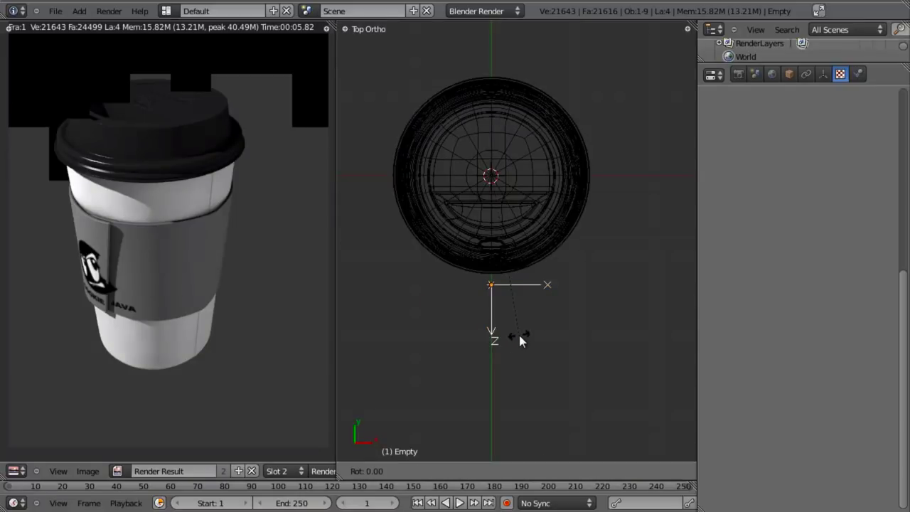
left_click(623, 252)
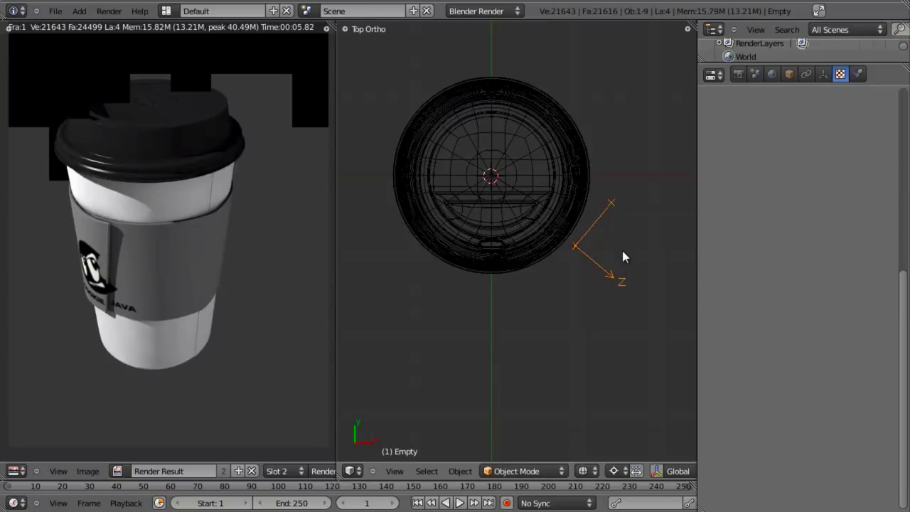
Render the cup with the rotated Empty, raise the Empty 0.2 along Z in the front view, and render again
key("F12")
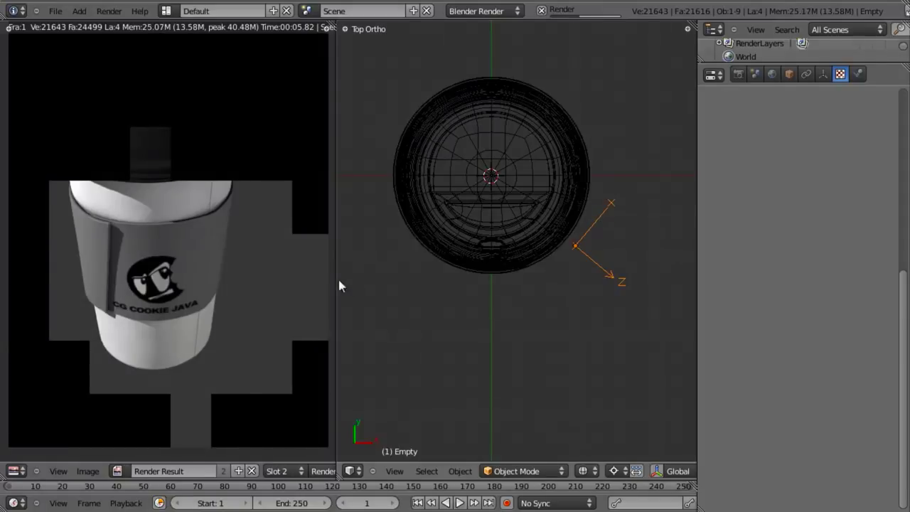
key("KP_1")
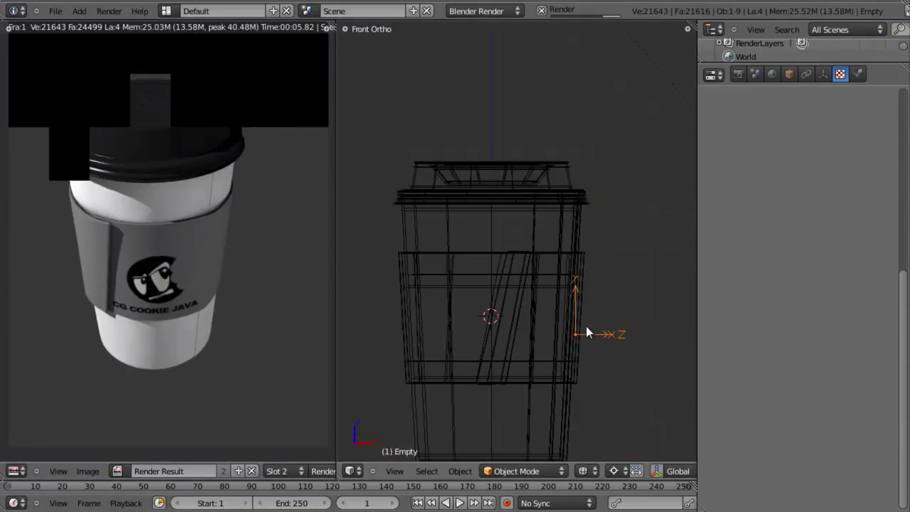
key("g")
key("z")
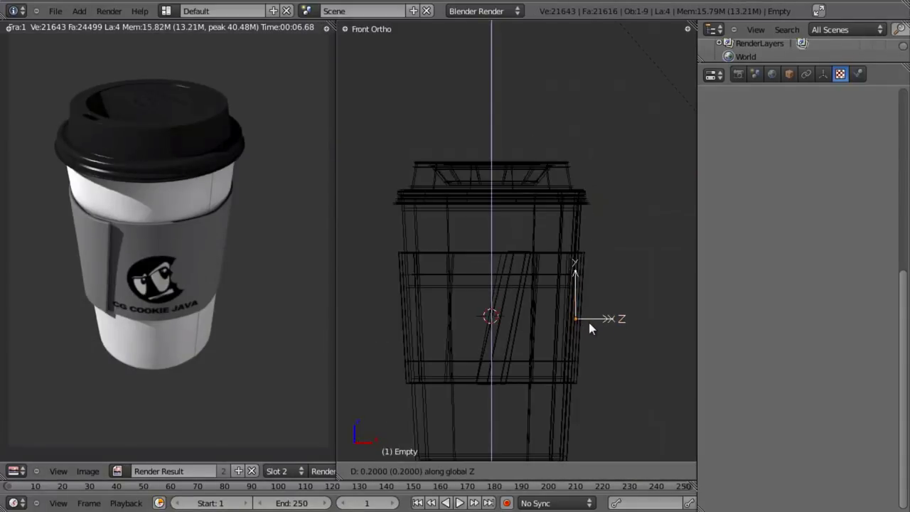
left_click(588, 322)
key("F12")
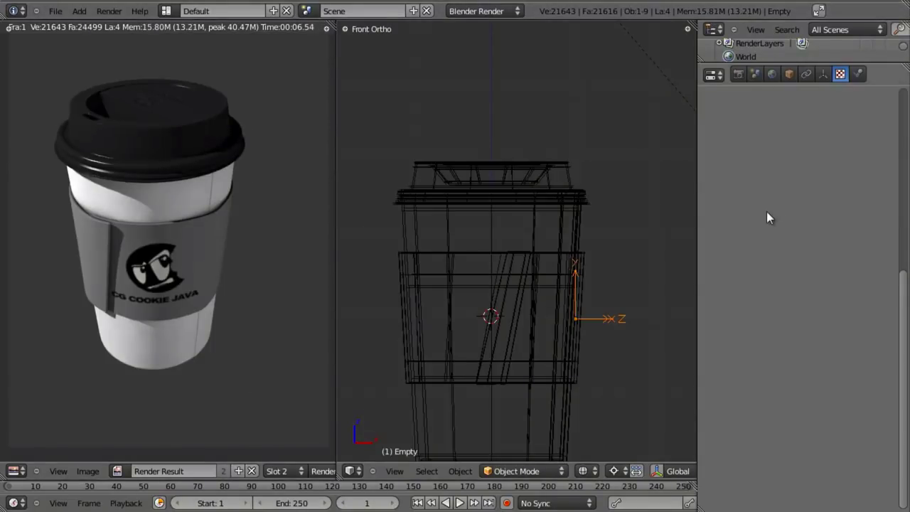
Select the cardboard sleeve and set its logo texture's blend type to Value
right_click(472, 258)
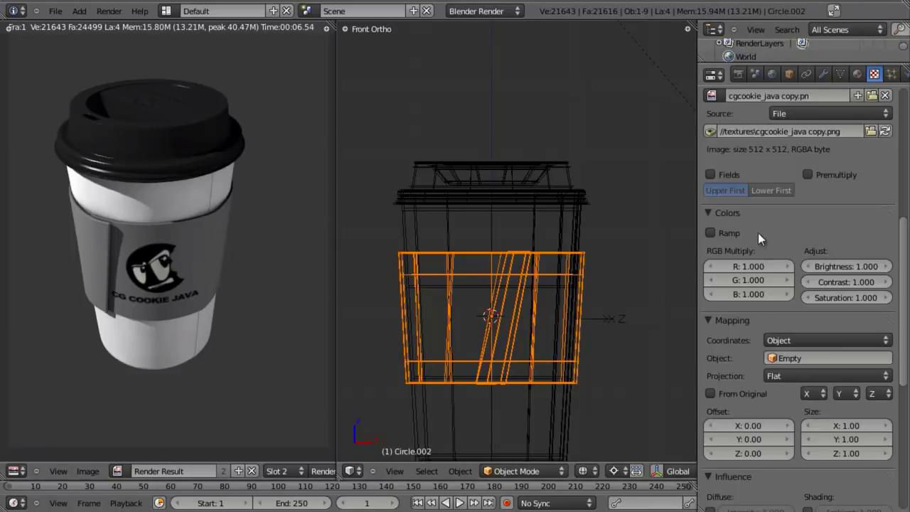
scroll(757, 233, "up", 10)
scroll(839, 307, "down", 15)
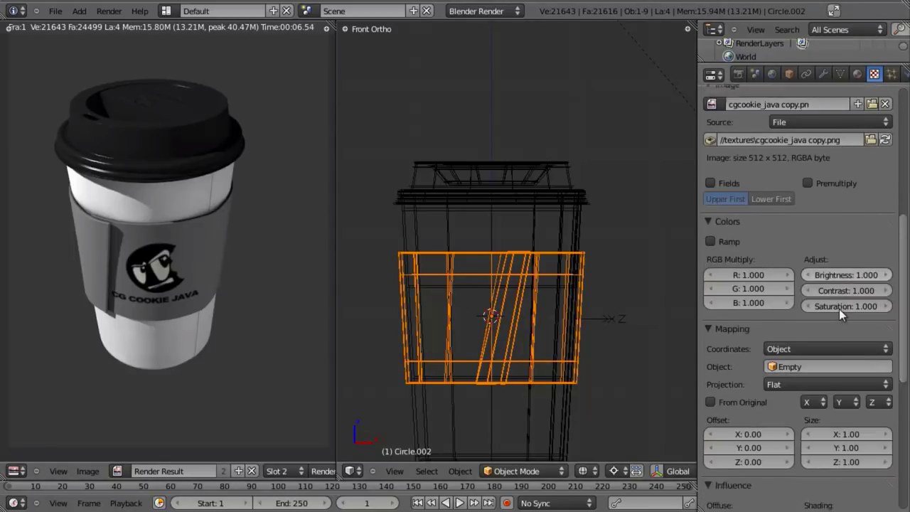
scroll(839, 316, "down", 4)
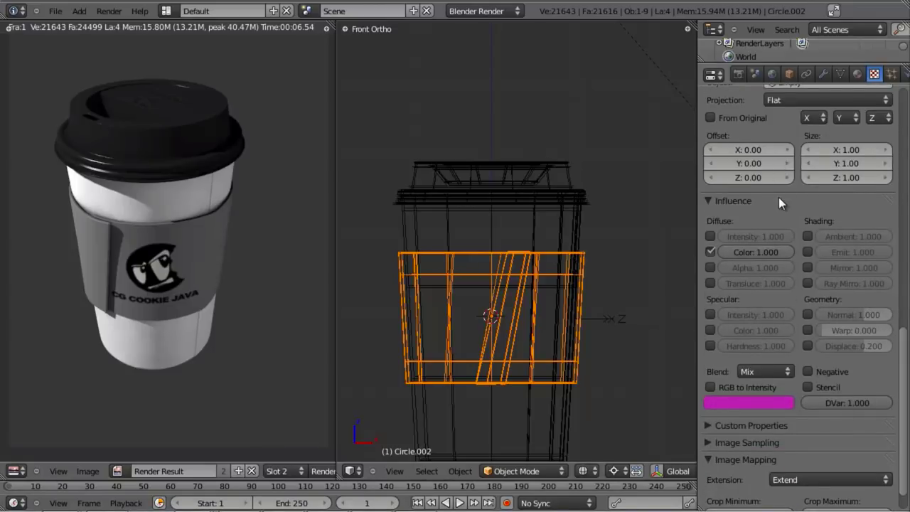
left_click(766, 371)
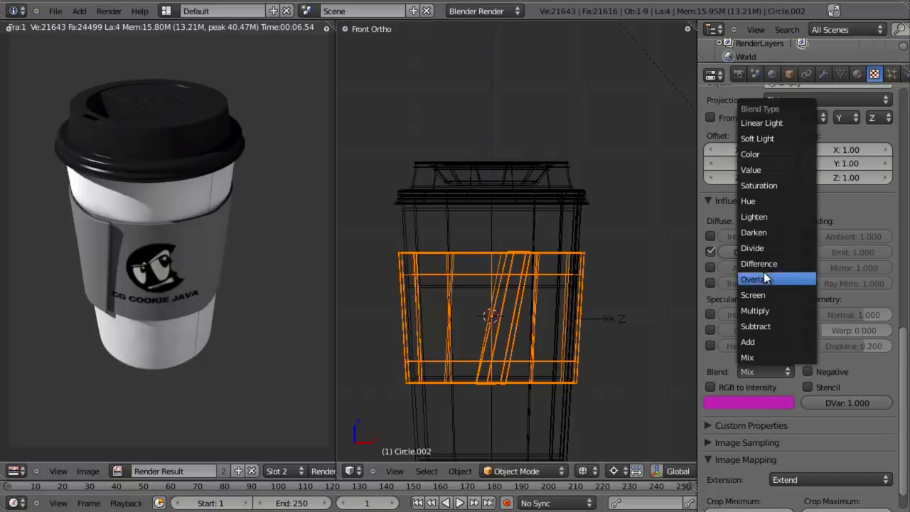
left_click(767, 169)
Show both the material and the texture in the logo texture's preview, and render the cup
scroll(796, 309, "up", 10)
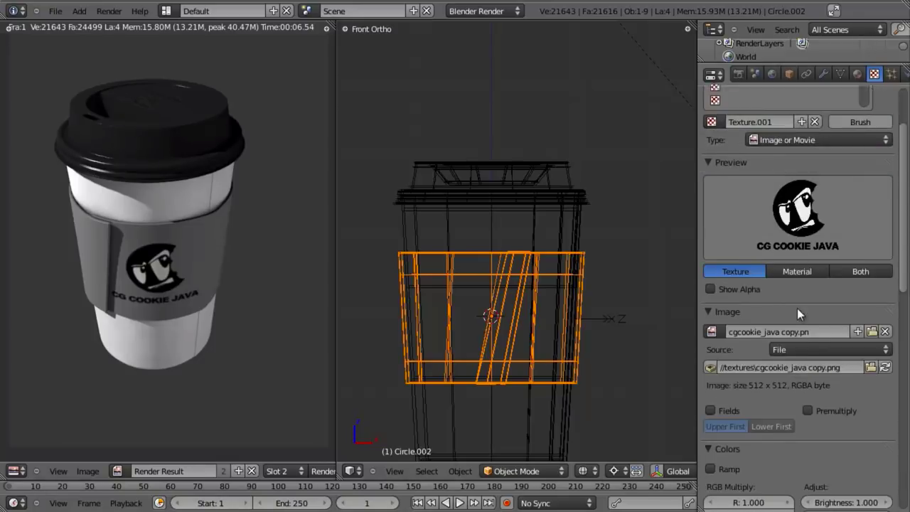
scroll(796, 308, "up", 2)
left_click(860, 329)
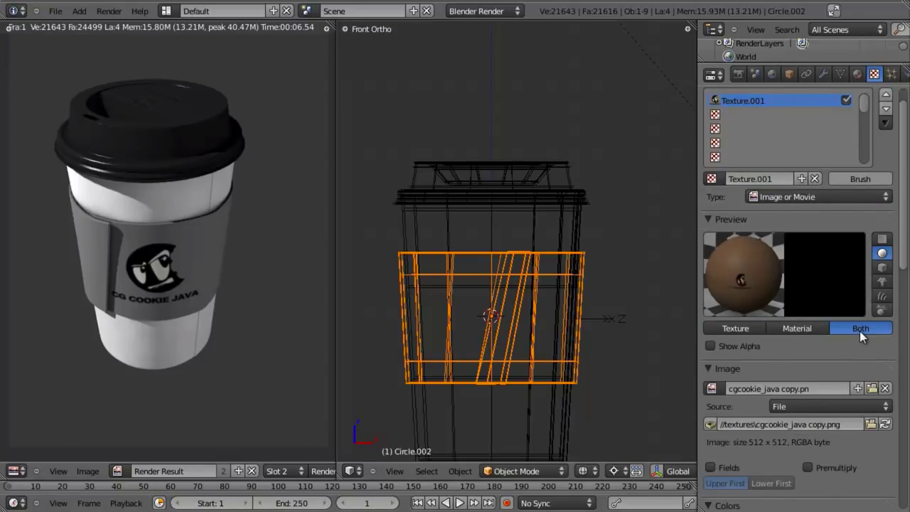
key("F12")
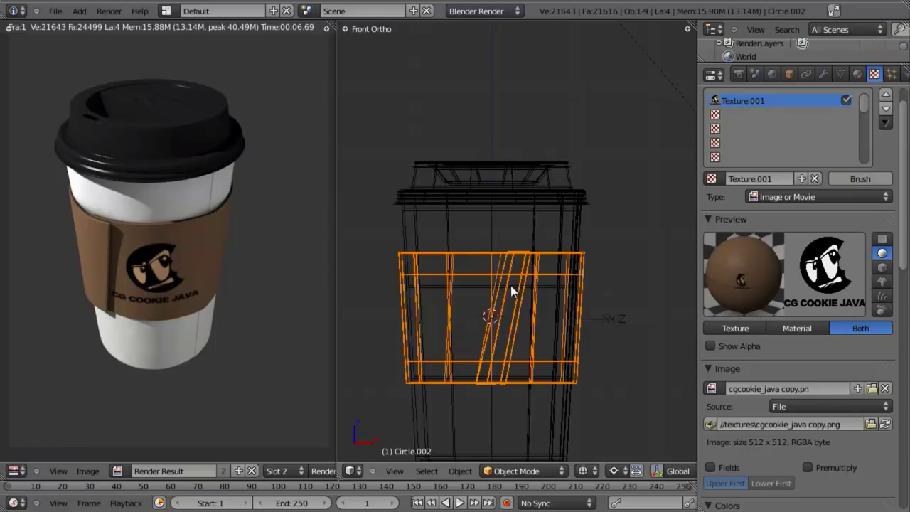
Switch to solid shading, unlink the Render Result from the image editor, and unwrap the whole sleeve mesh in Edit Mode
middle_click_drag(541, 321, 550, 290, "shift")
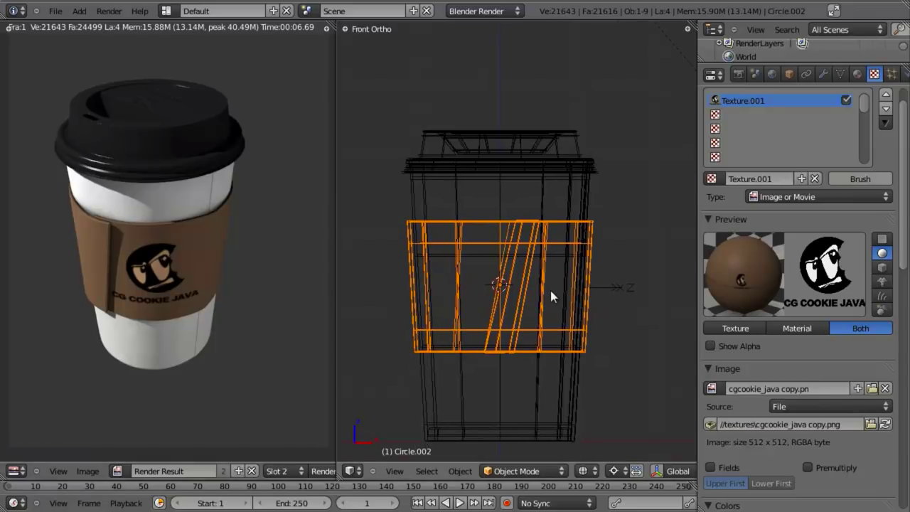
mouse_move(477, 315)
middle_mouse_down()
mouse_move(637, 283)
mouse_move(588, 302)
mouse_move(557, 270)
mouse_move(538, 290)
mouse_move(497, 301)
mouse_move(502, 271)
middle_mouse_up()
key("z")
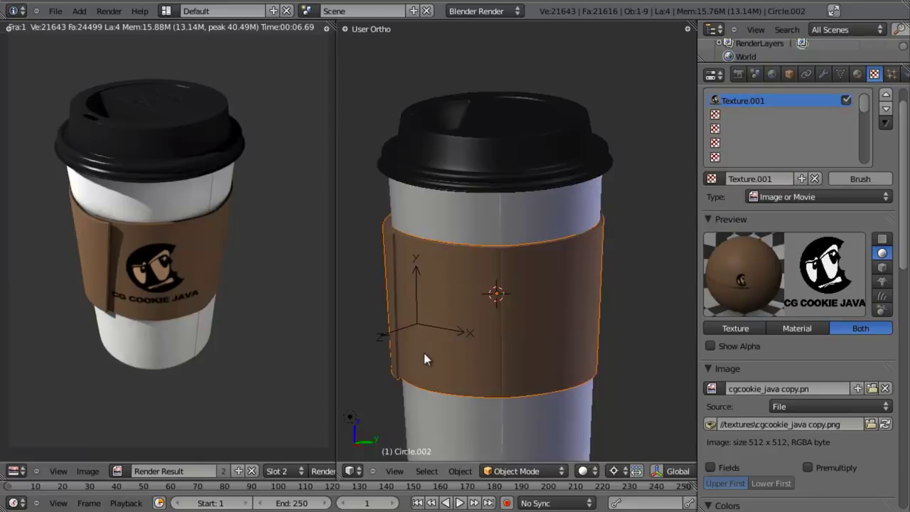
scroll(433, 334, "down", 3)
middle_click_drag(447, 313, 485, 310)
scroll(479, 280, "up", 4)
scroll(563, 249, "down", 1)
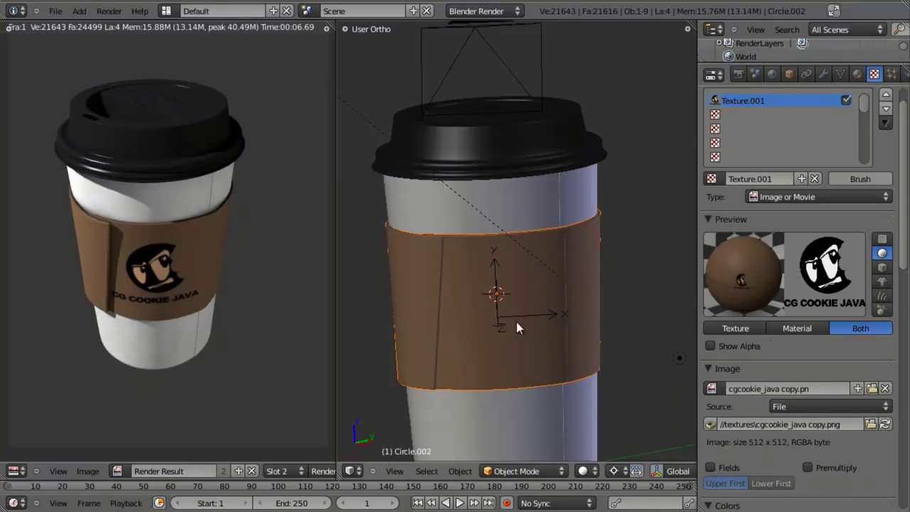
left_click(252, 470)
key("Tab")
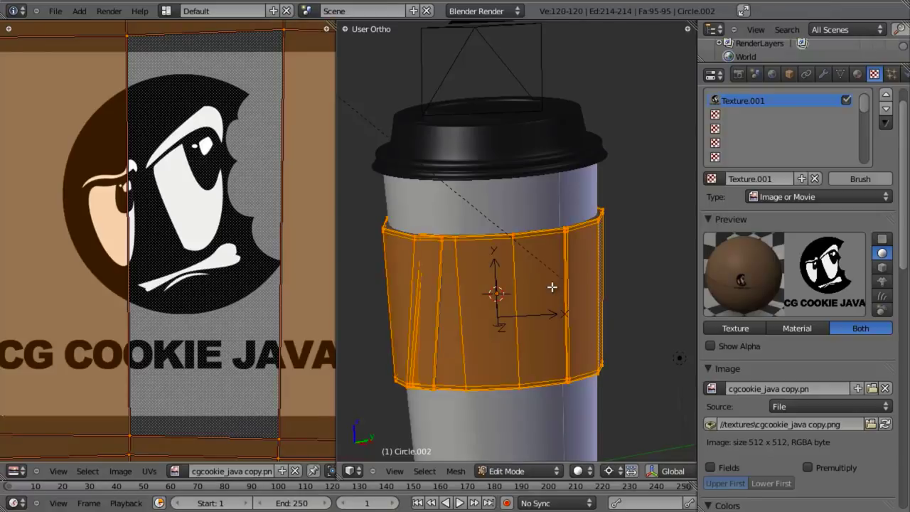
key("u")
left_click(552, 288)
scroll(148, 334, "down", 3)
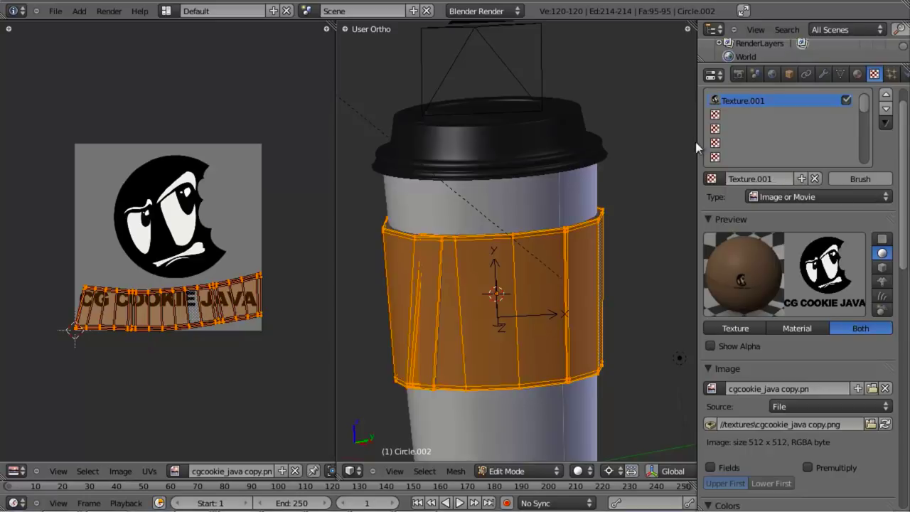
Add a new texture in the sleeve material's second slot and name it pattern1
left_click(720, 113)
left_click(786, 180)
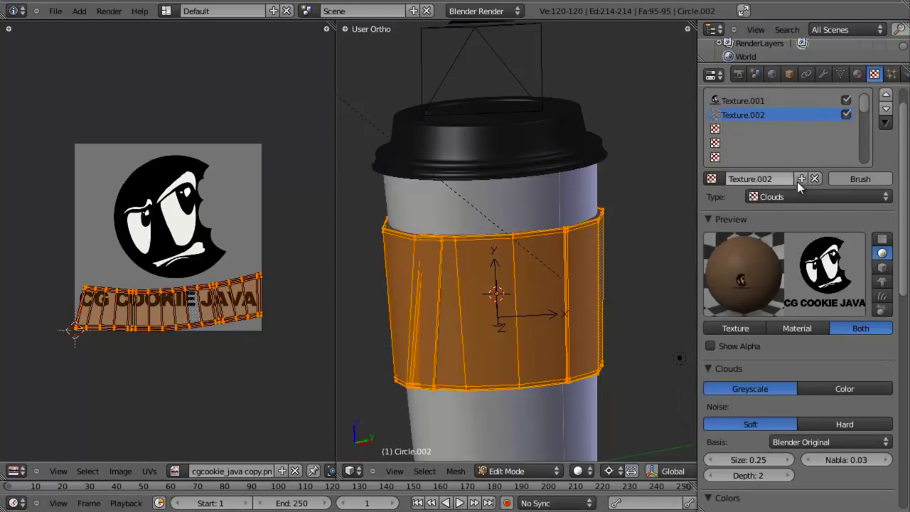
left_click(782, 179)
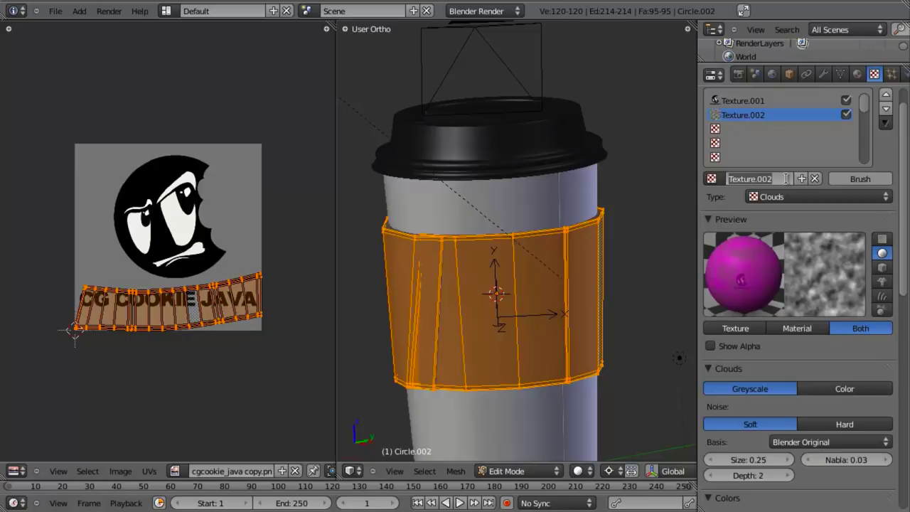
type("pattern1")
key("Return")
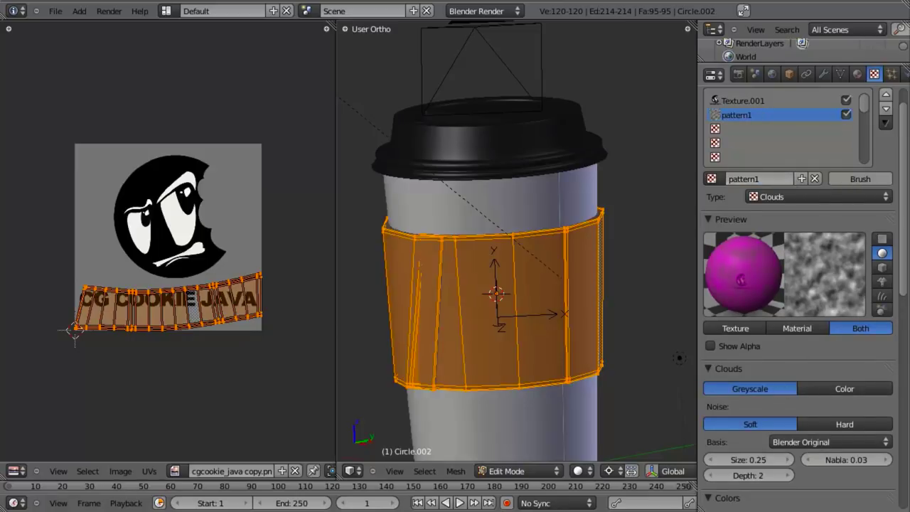
Change the type of the pattern1 texture from Clouds to Magic
scroll(815, 354, "down", 6)
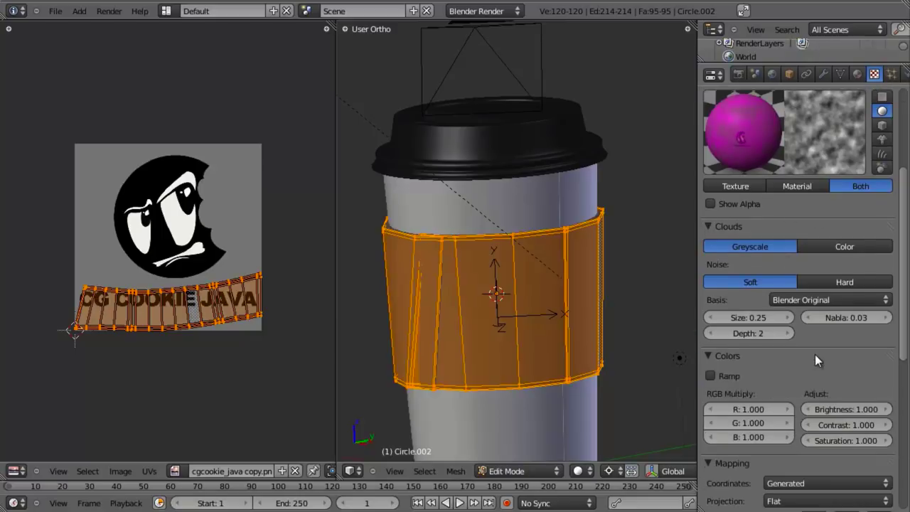
scroll(810, 395, "down", 10)
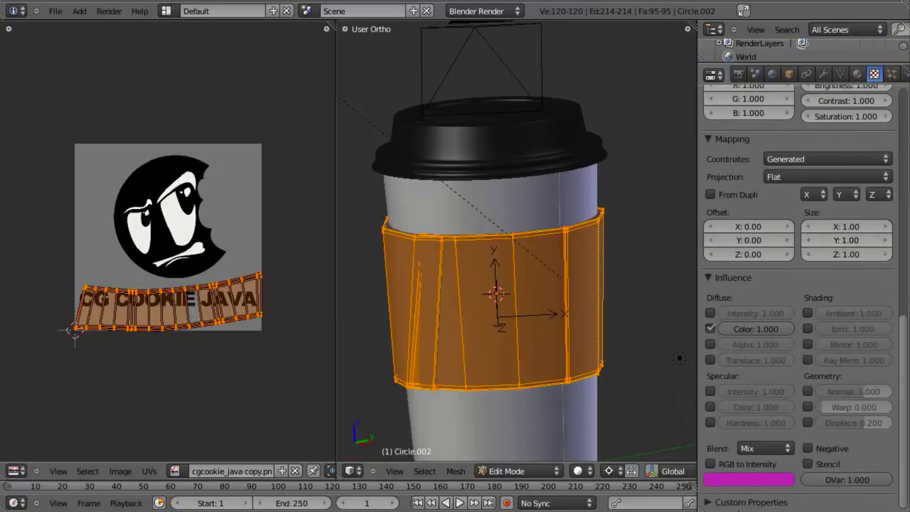
scroll(777, 311, "up", 8)
scroll(775, 310, "up", 4)
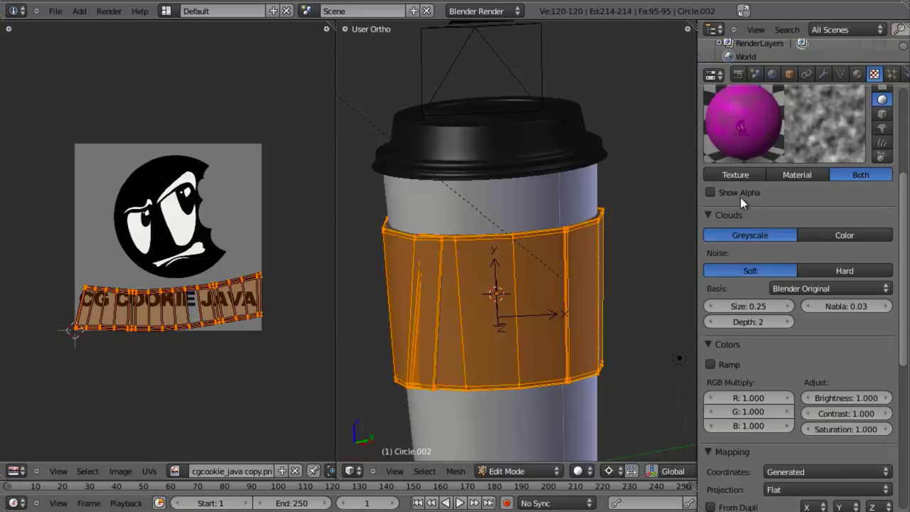
scroll(740, 197, "up", 6)
left_click(798, 226)
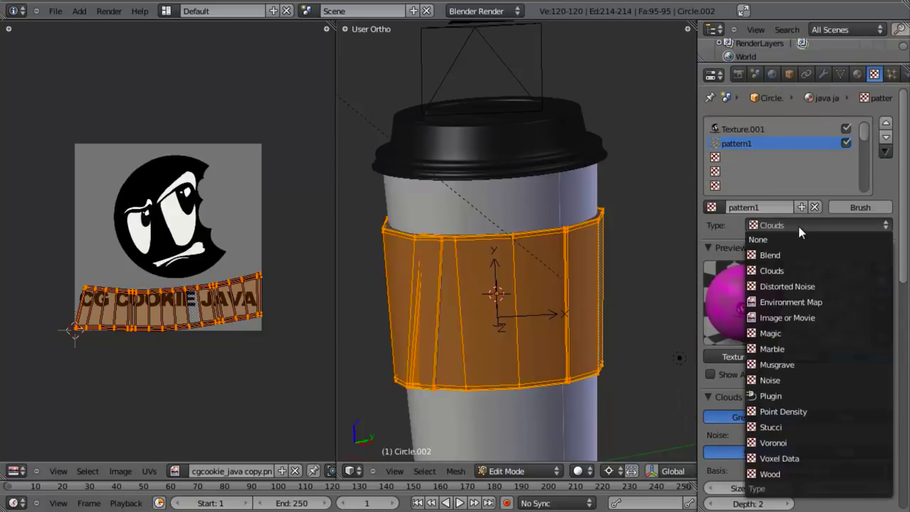
left_click(795, 333)
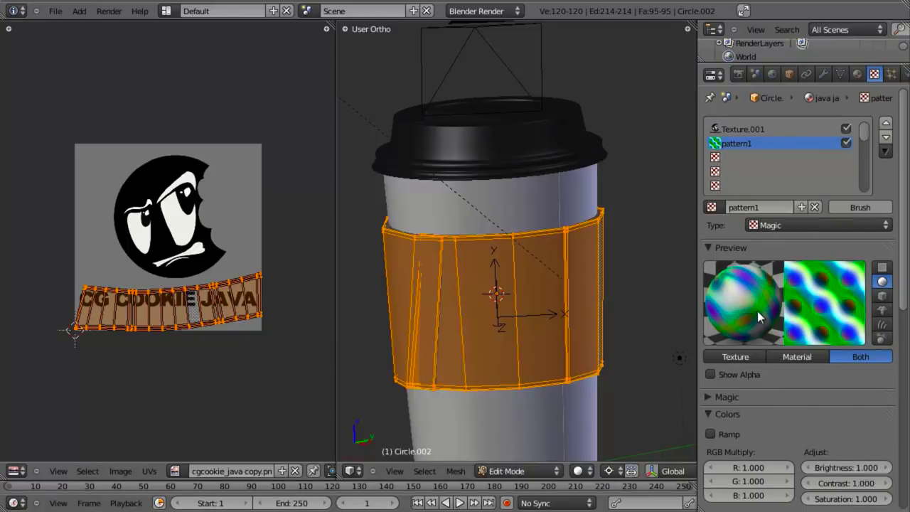
scroll(757, 310, "down", 1)
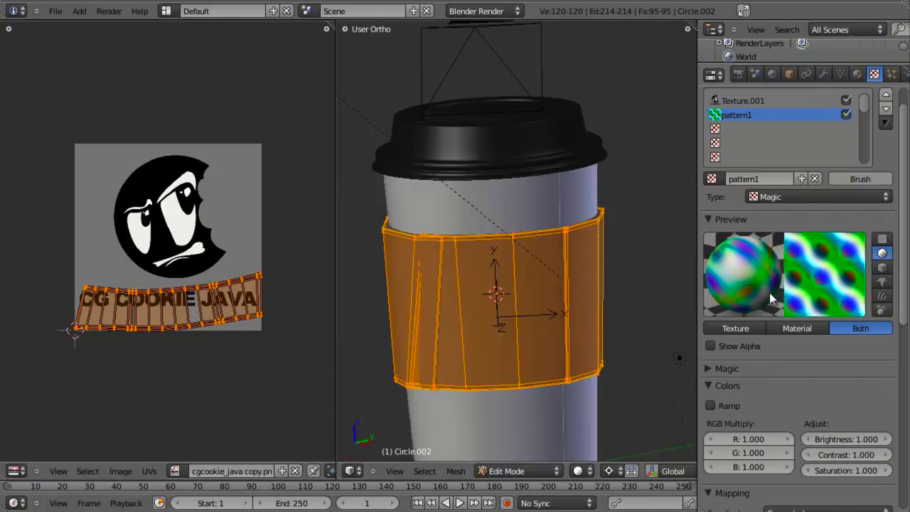
left_click(709, 370)
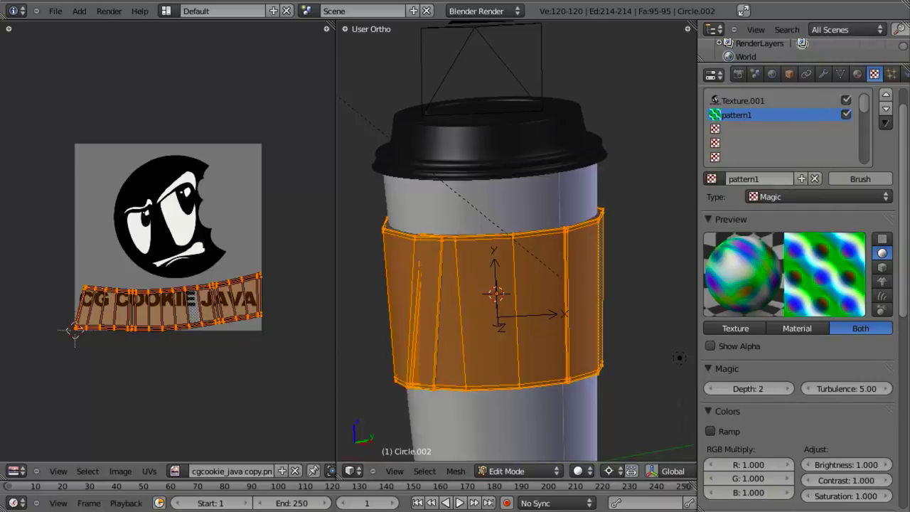
left_click(709, 368)
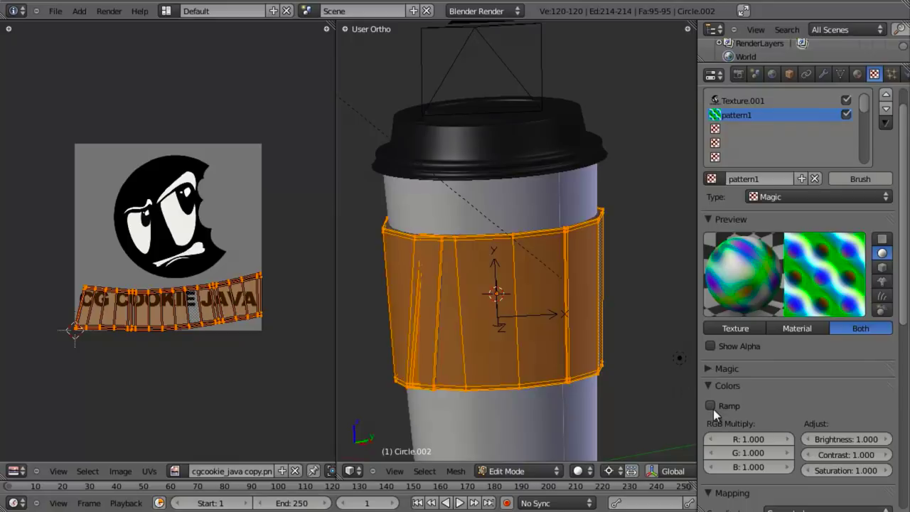
Enable the color ramp on pattern1, move its first stop to position 0.243, and make that stop an opaque dark grey
left_click(710, 405)
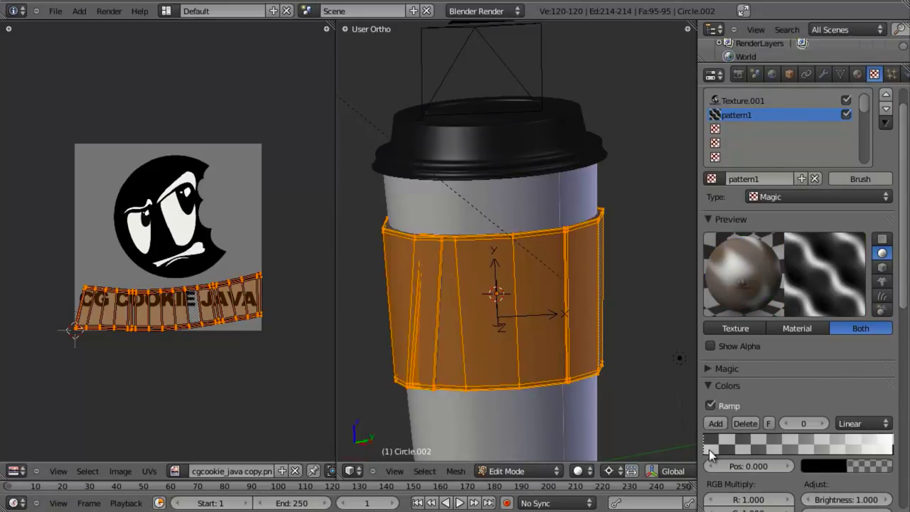
left_click_drag(706, 450, 755, 448)
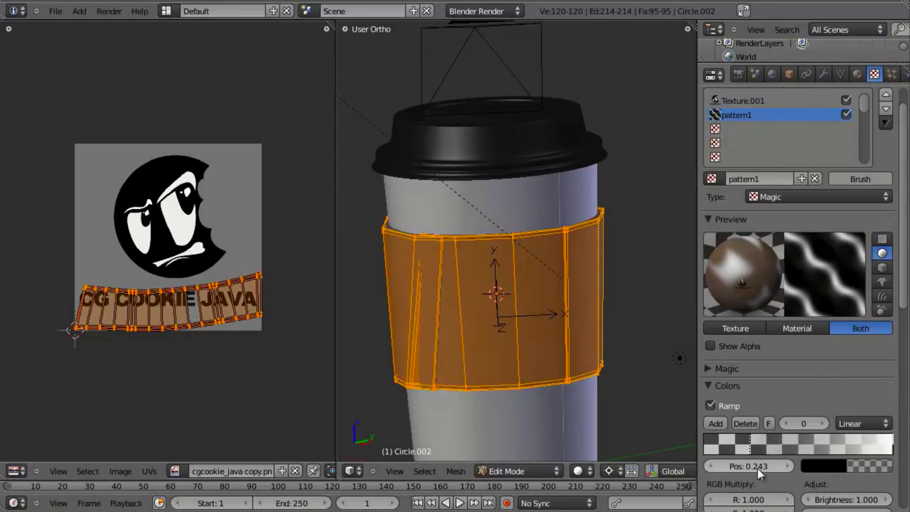
left_click(832, 466)
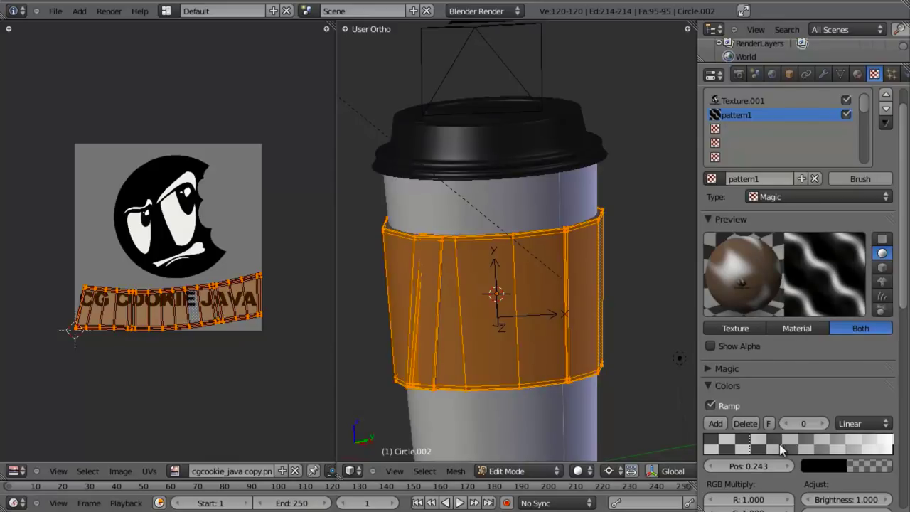
left_click(847, 465)
left_click_drag(796, 444, 864, 444)
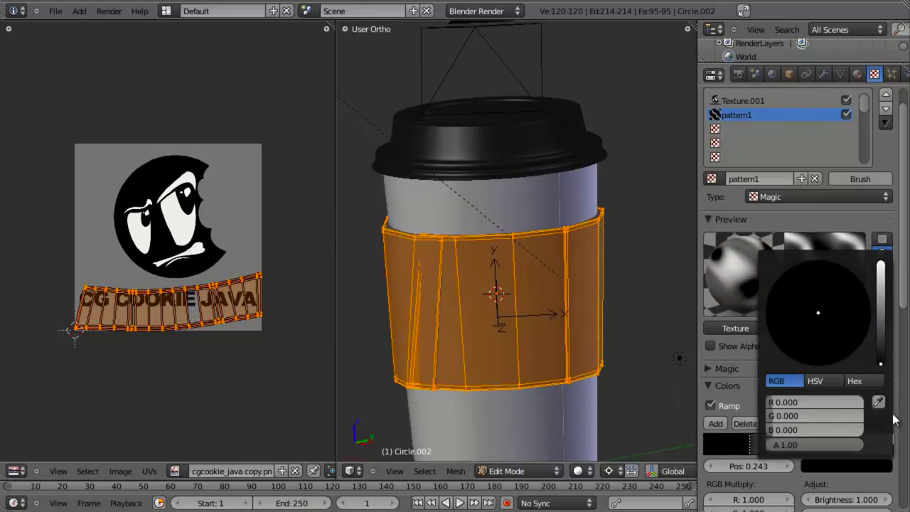
left_click_drag(879, 343, 882, 332)
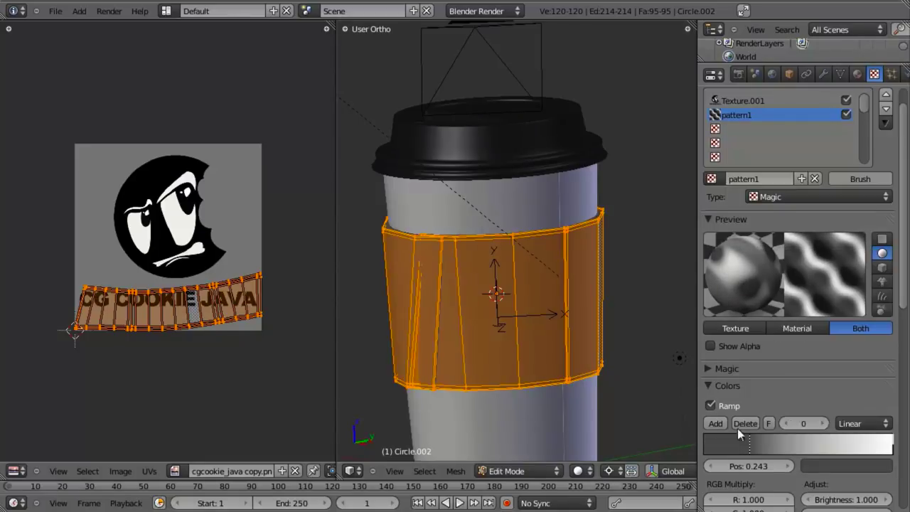
Move the ramp's white stop to position 0.738 and darken its color to grey
left_click_drag(893, 442, 837, 451)
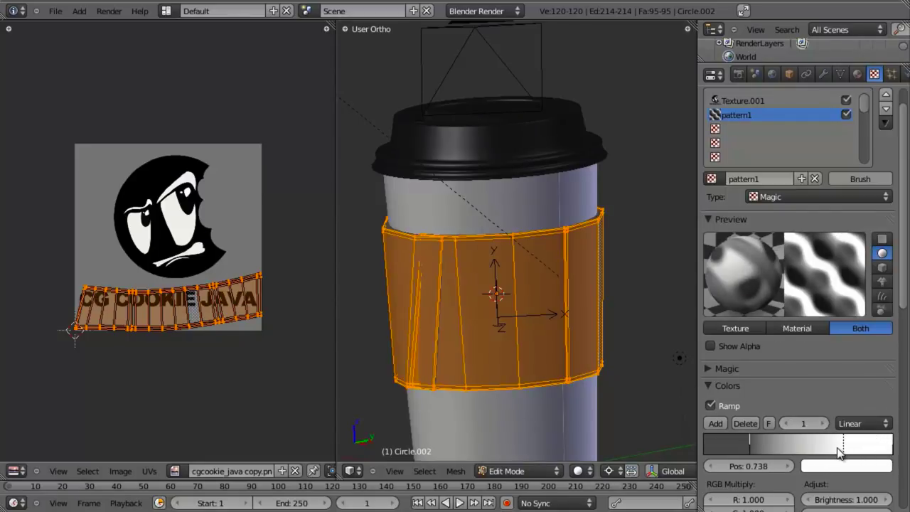
left_click(839, 466)
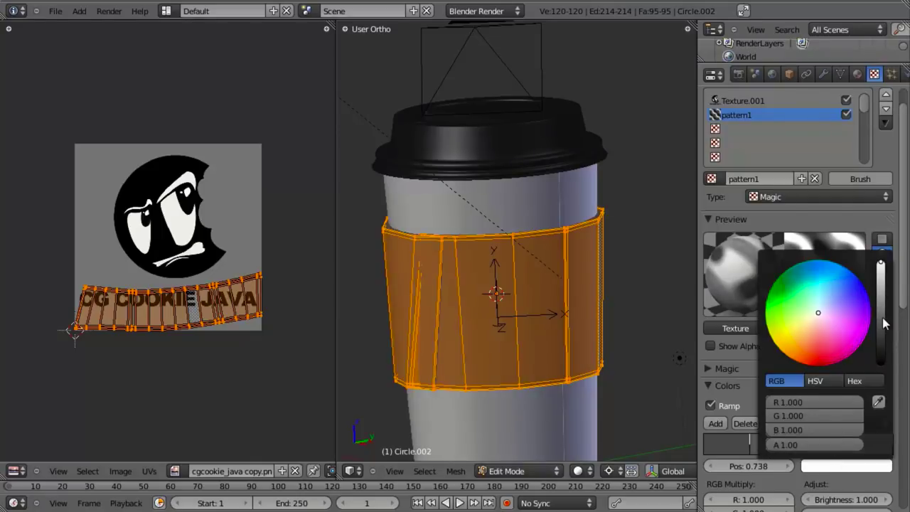
left_click_drag(882, 317, 883, 310)
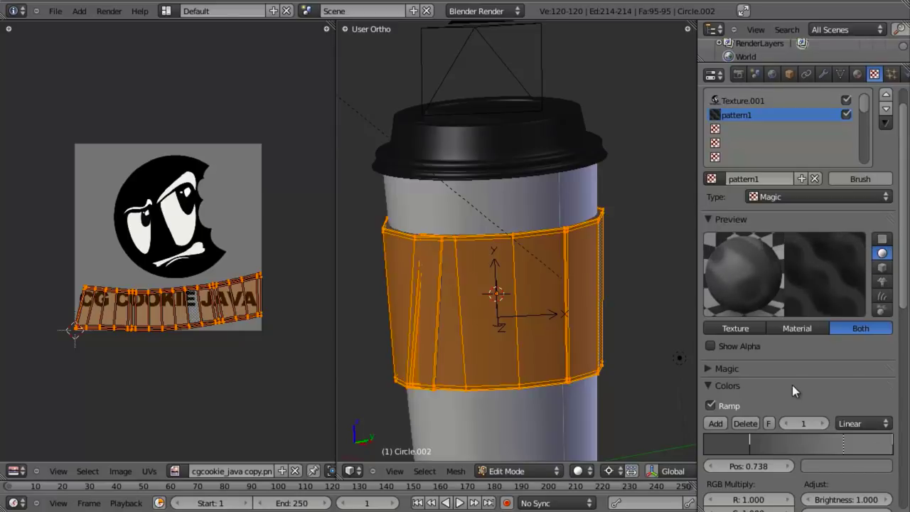
Set the pattern1 color ramp's interpolation to Ease and the texture's mapping coordinates to UV
left_click(857, 424)
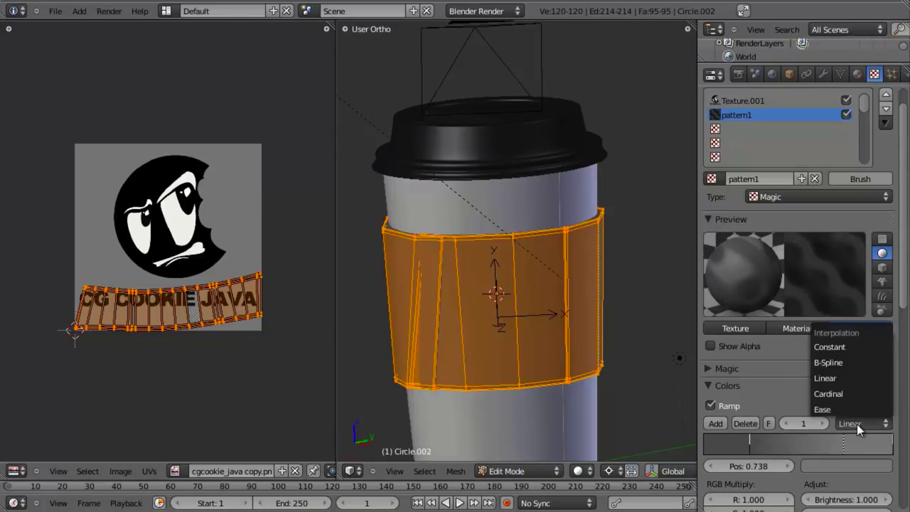
left_click(859, 406)
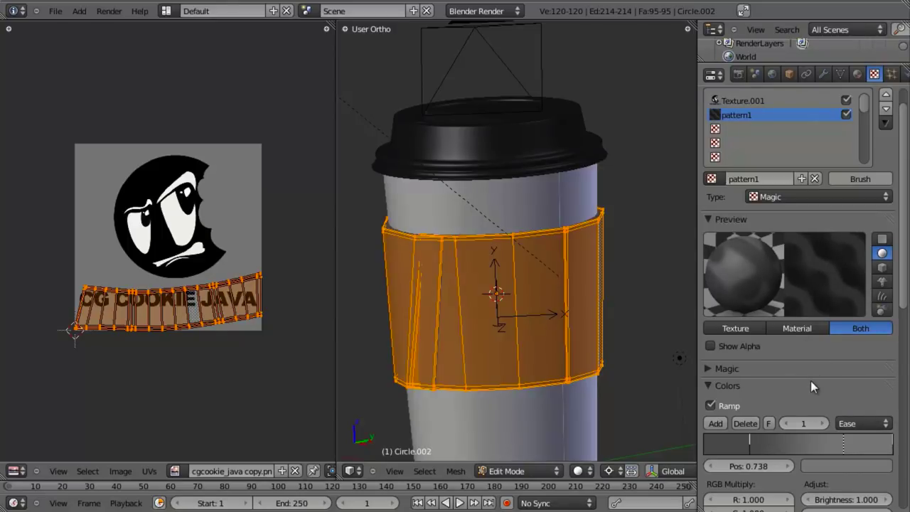
scroll(794, 420, "down", 7)
scroll(802, 355, "down", 2)
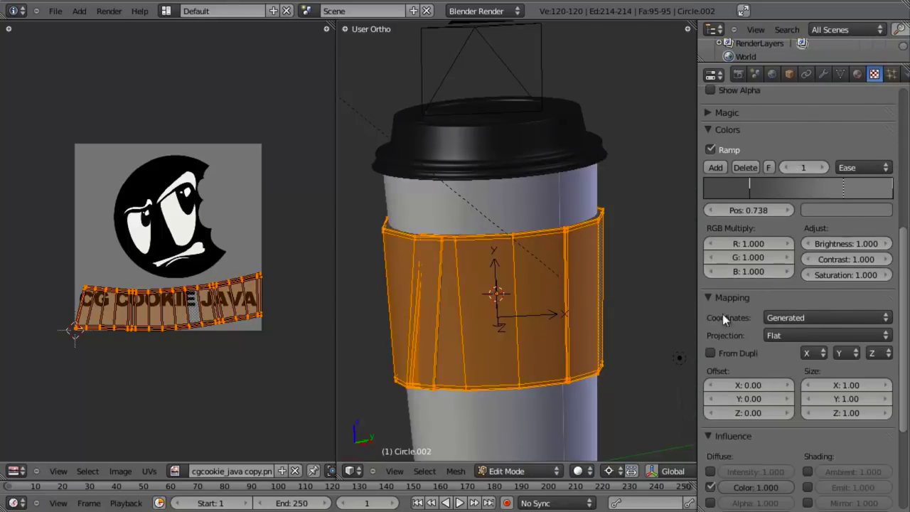
left_click(789, 320)
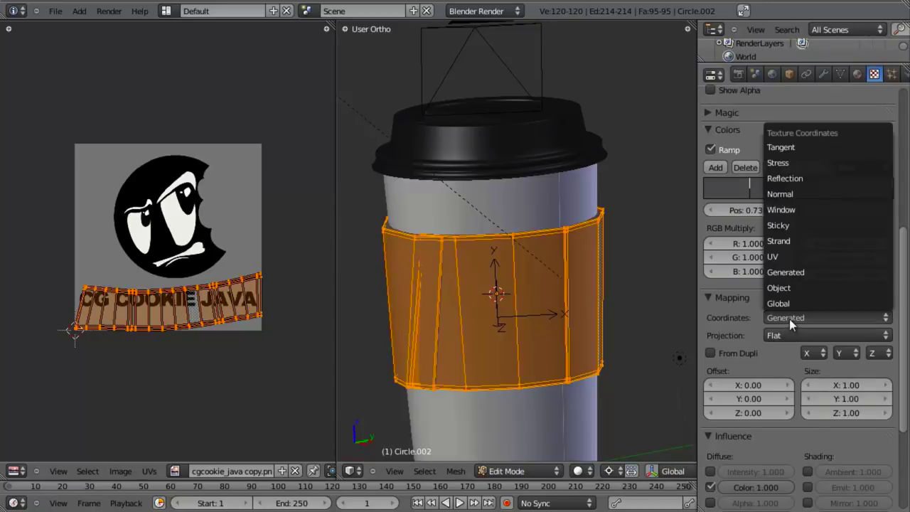
left_click(801, 257)
scroll(789, 341, "up", 8)
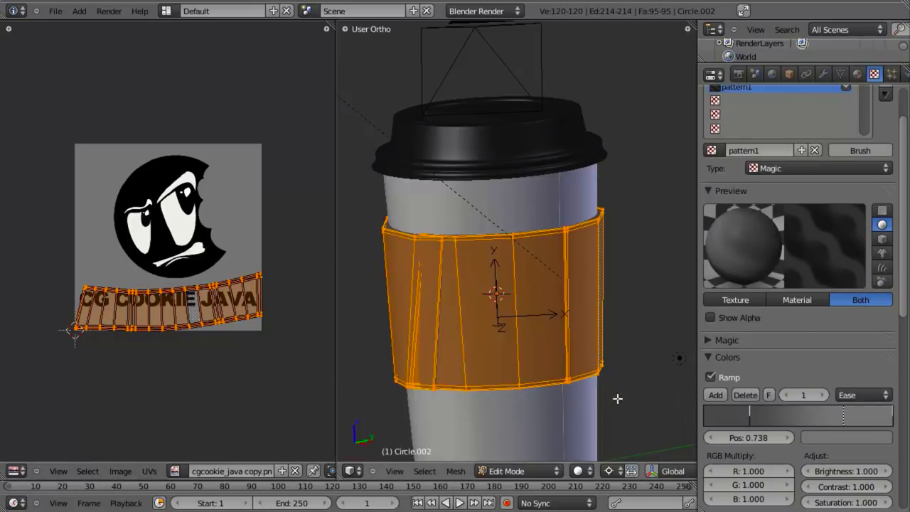
scroll(809, 386, "down", 6)
scroll(809, 380, "down", 6)
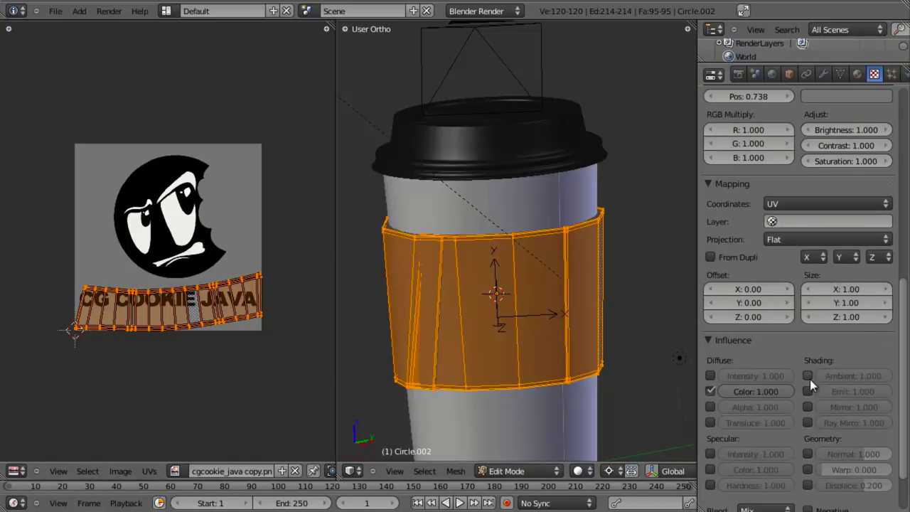
Compare the sleeve mesh's two UV maps and remove UVTex.001
left_click(799, 222)
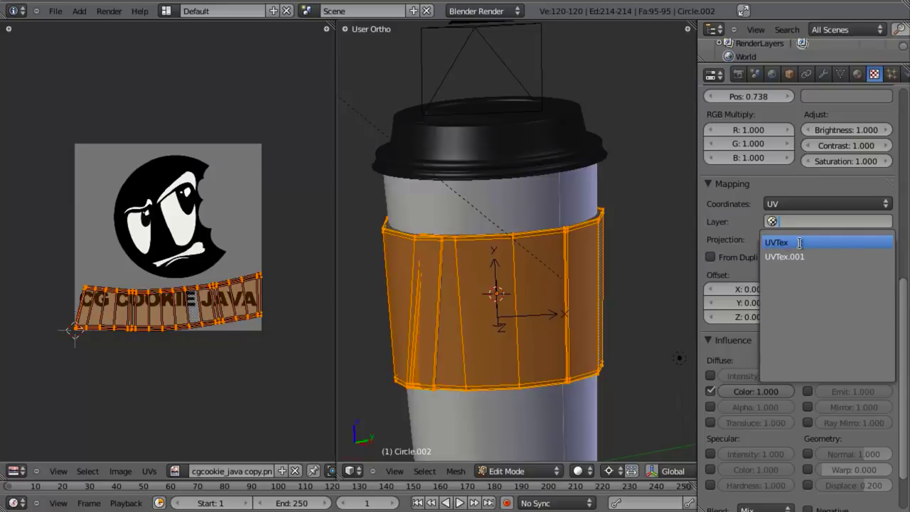
left_click(841, 73)
scroll(789, 320, "down", 2)
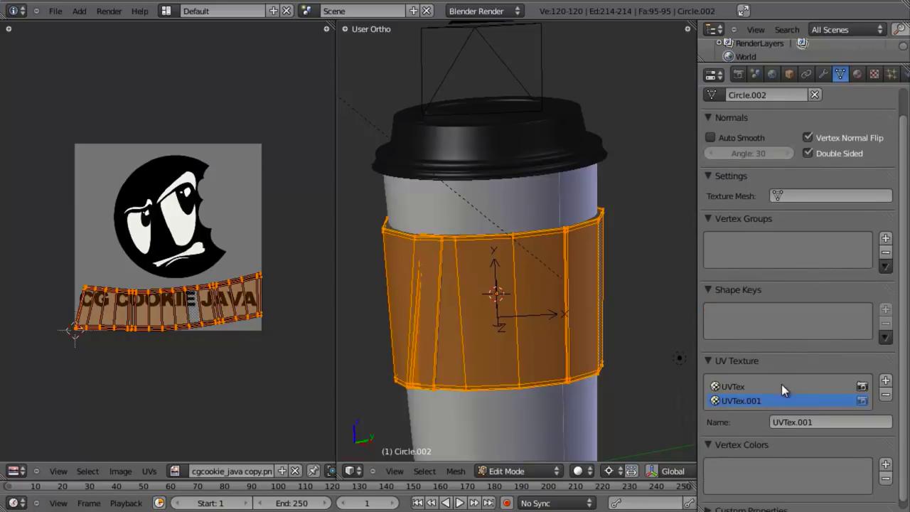
left_click(753, 388)
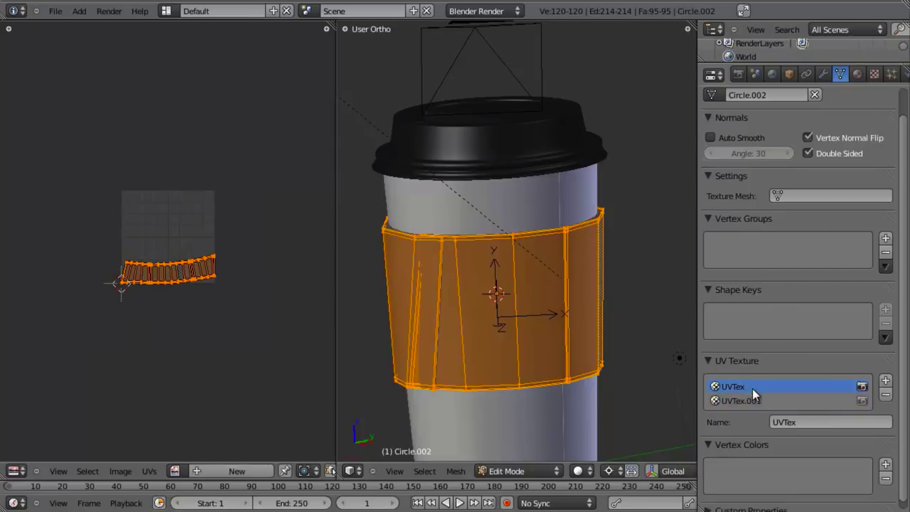
scroll(209, 301, "up", 5)
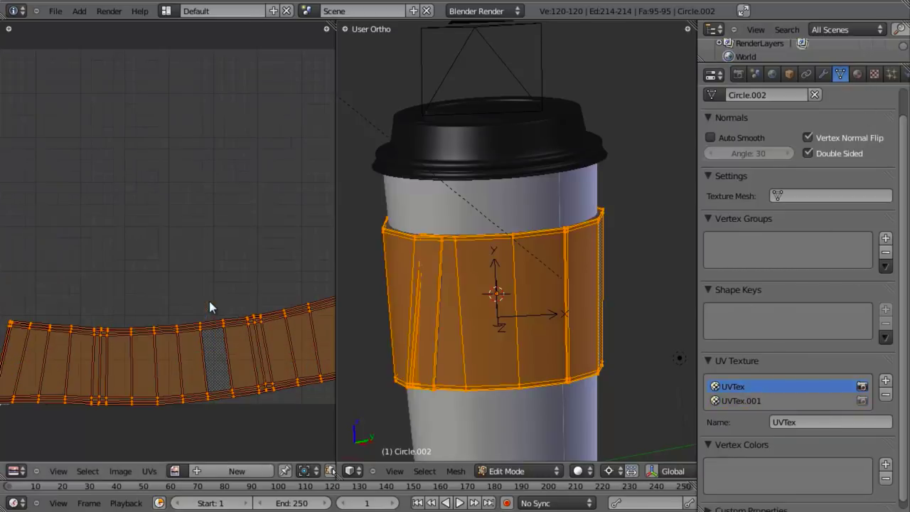
left_click(757, 400)
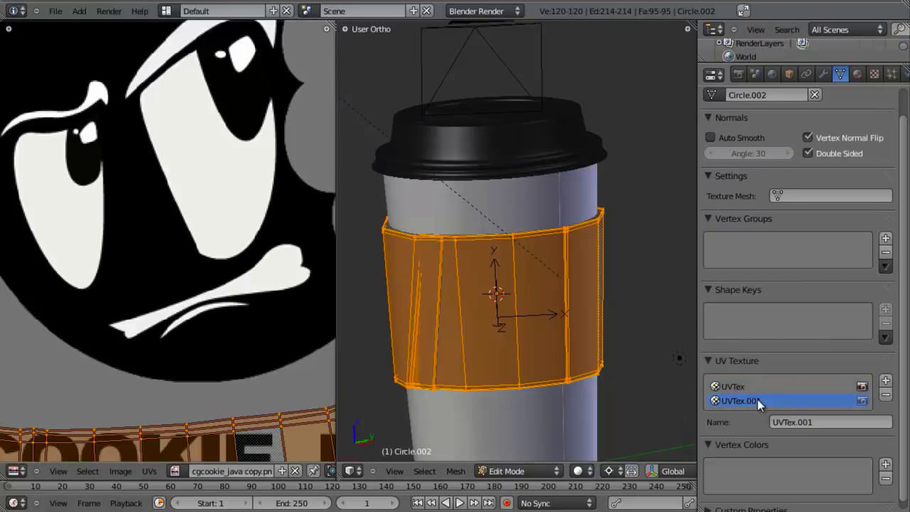
left_click(885, 396)
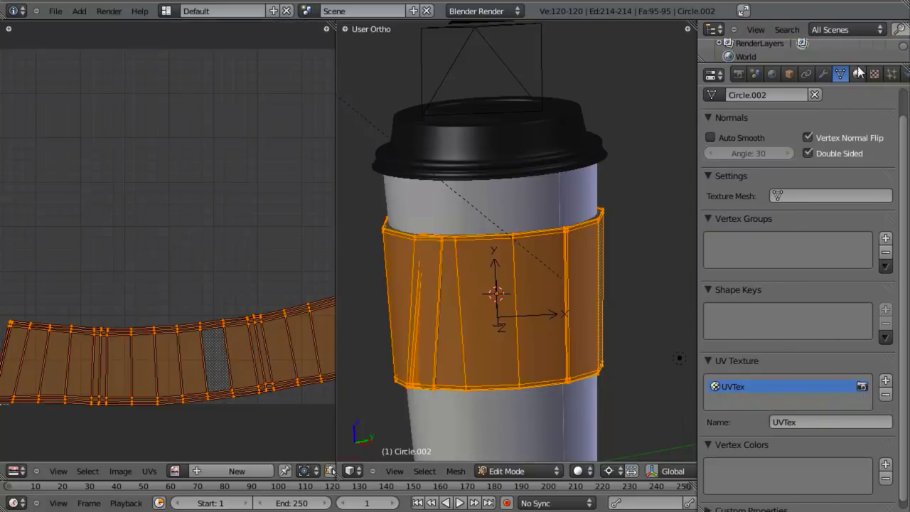
Unwrap the whole sleeve mesh again and assign UVTex as the pattern1 texture's mapping layer
key("u")
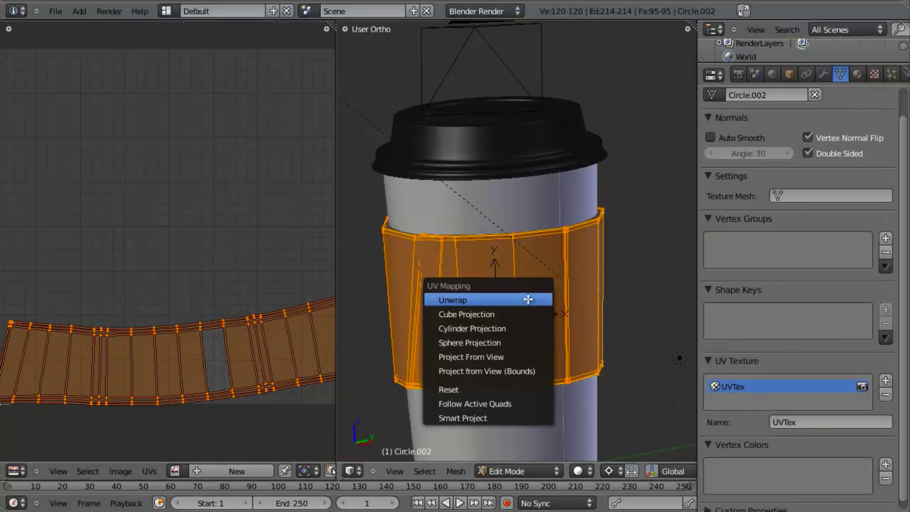
left_click(528, 300)
left_click(859, 74)
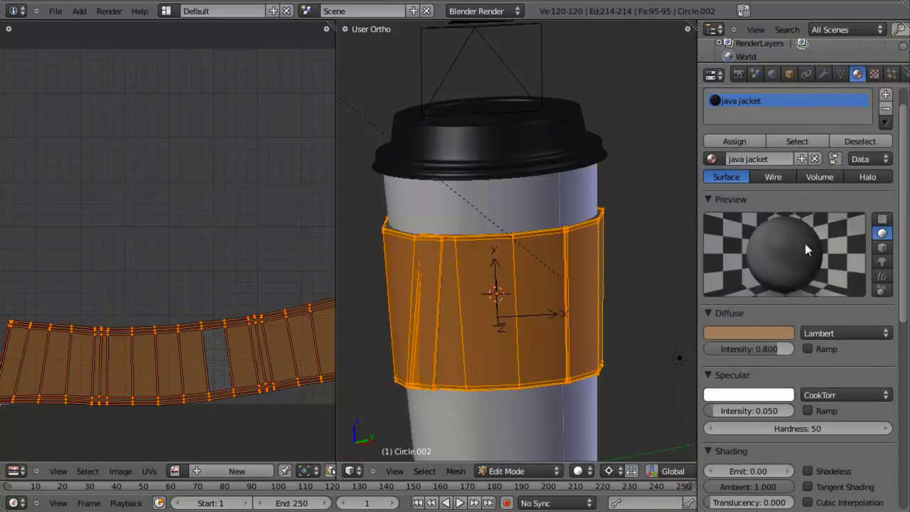
left_click(873, 74)
left_click(811, 221)
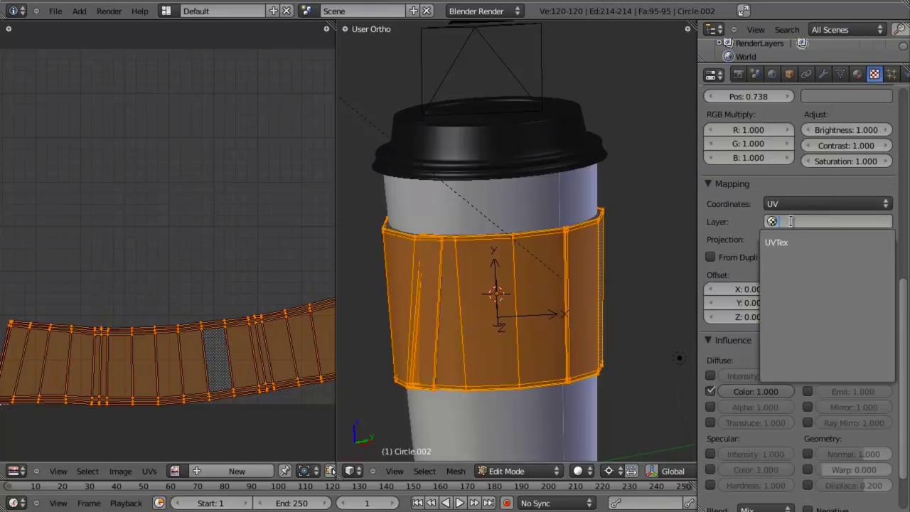
left_click(760, 242)
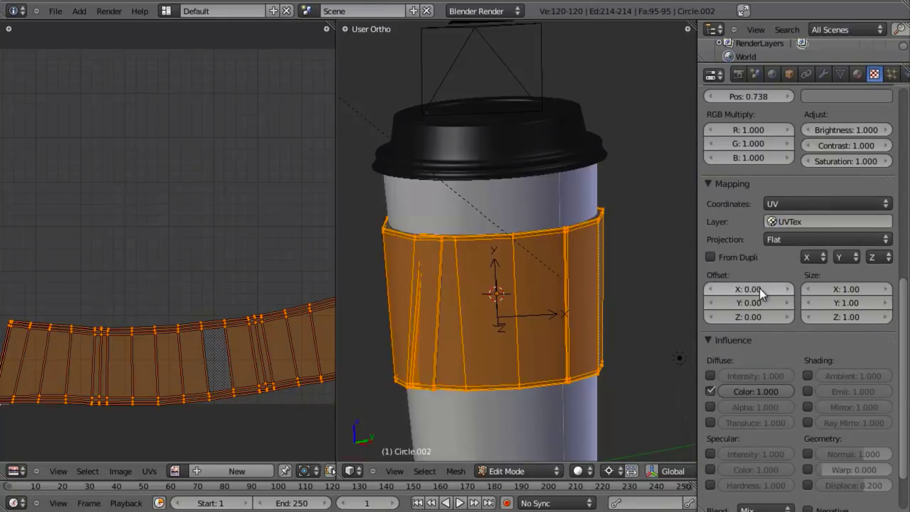
Set the pattern1 texture's mapping size to 20 on X, Y and Z
scroll(754, 290, "down", 3)
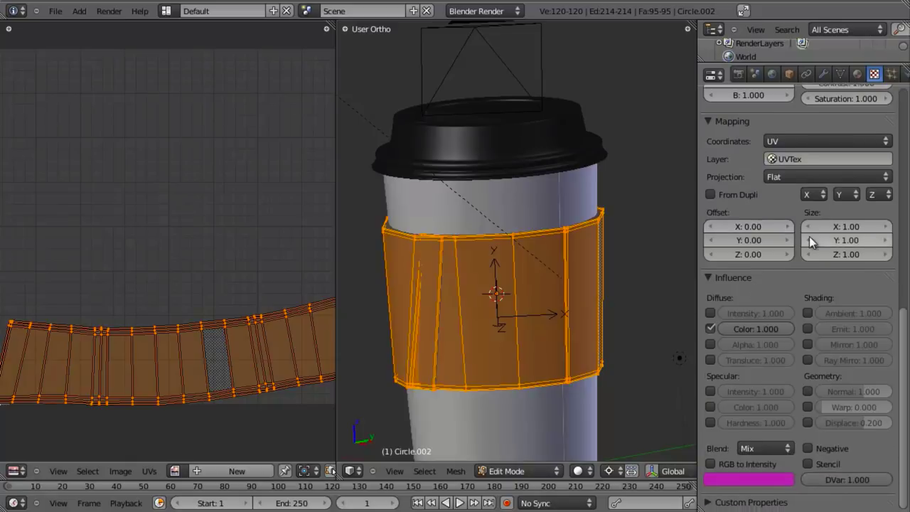
left_click(827, 225)
type("20")
key("Tab")
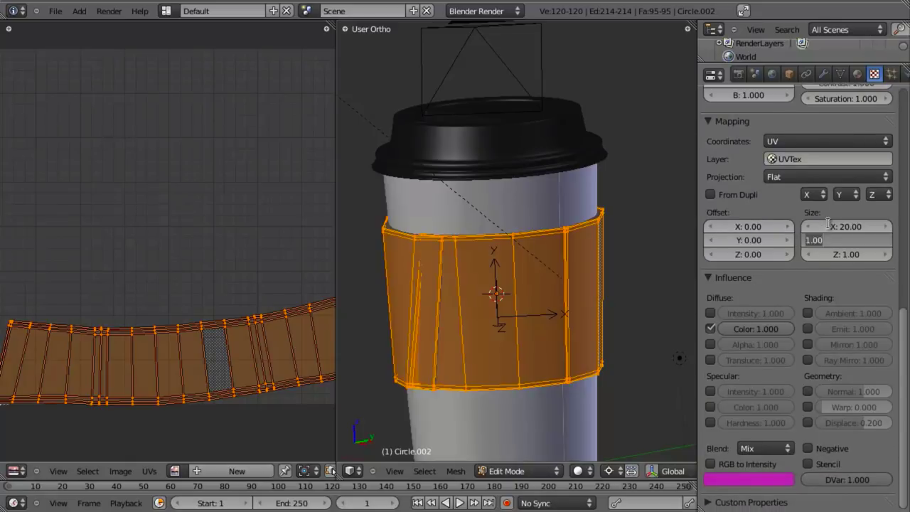
type("20")
key("Tab")
type("20")
key("Return")
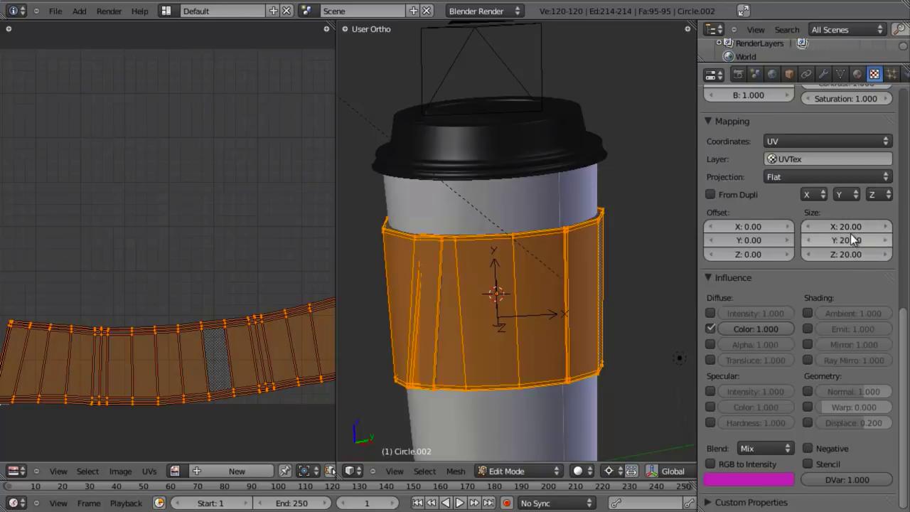
scroll(850, 251, "up", 8)
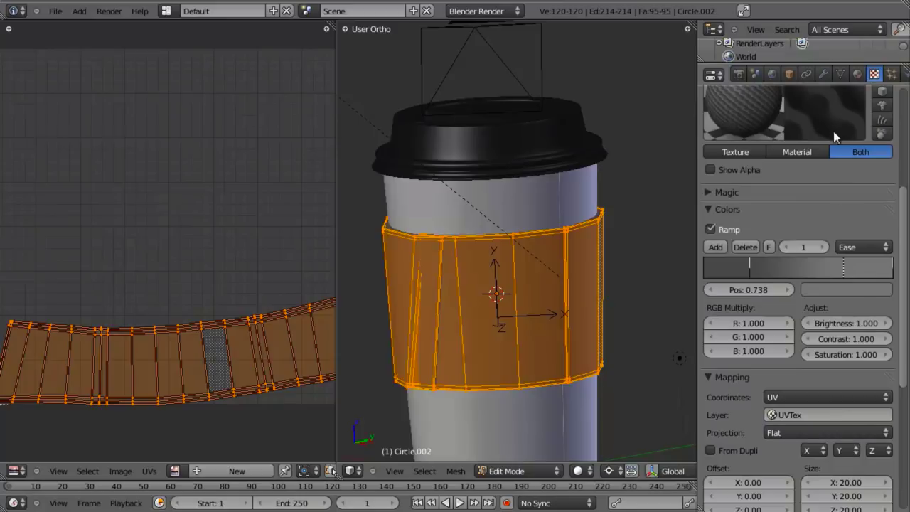
scroll(827, 200, "up", 3)
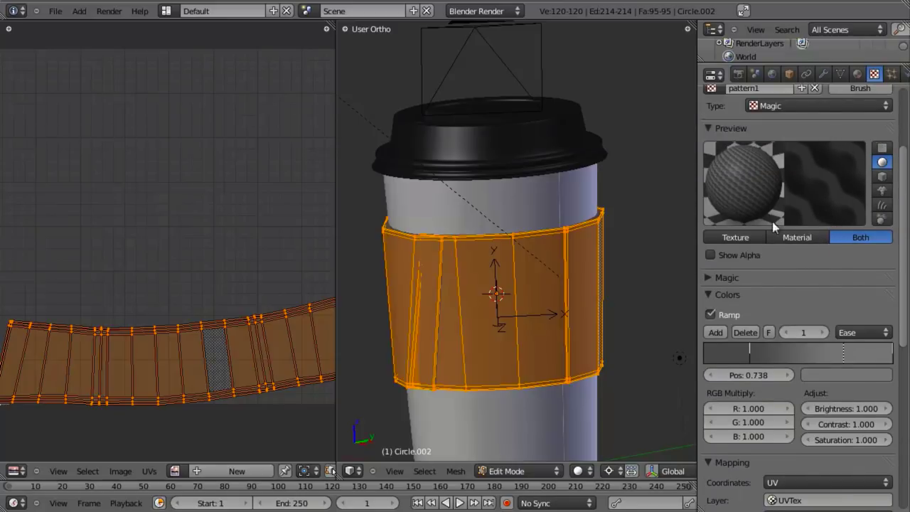
scroll(371, 335, "down", 2)
scroll(186, 336, "down", 4)
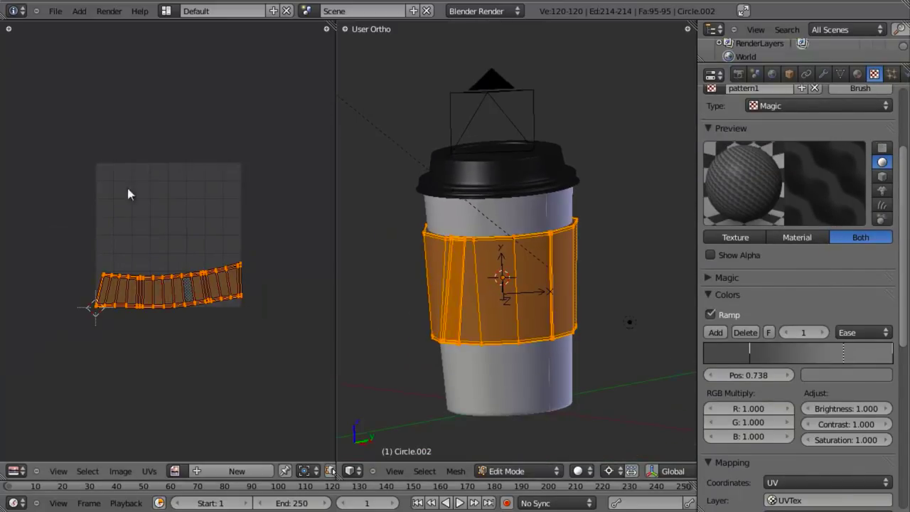
scroll(834, 302, "down", 5)
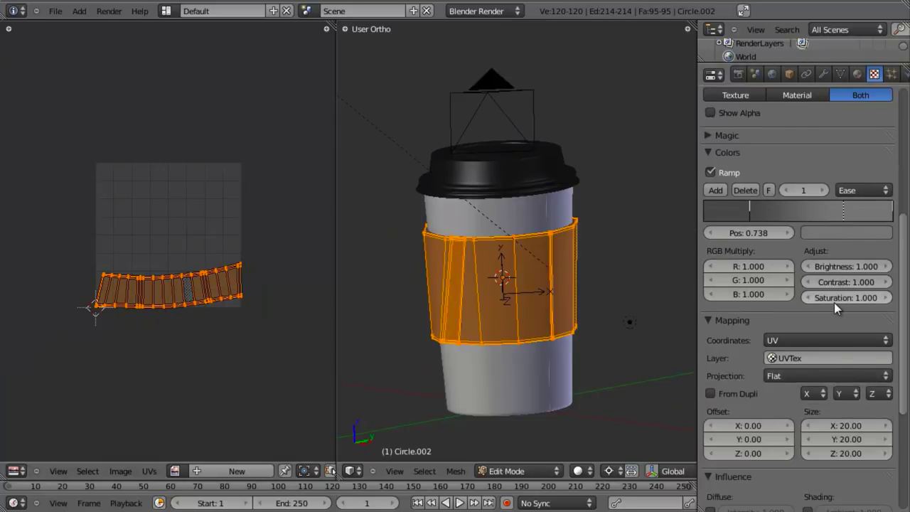
scroll(833, 302, "down", 2)
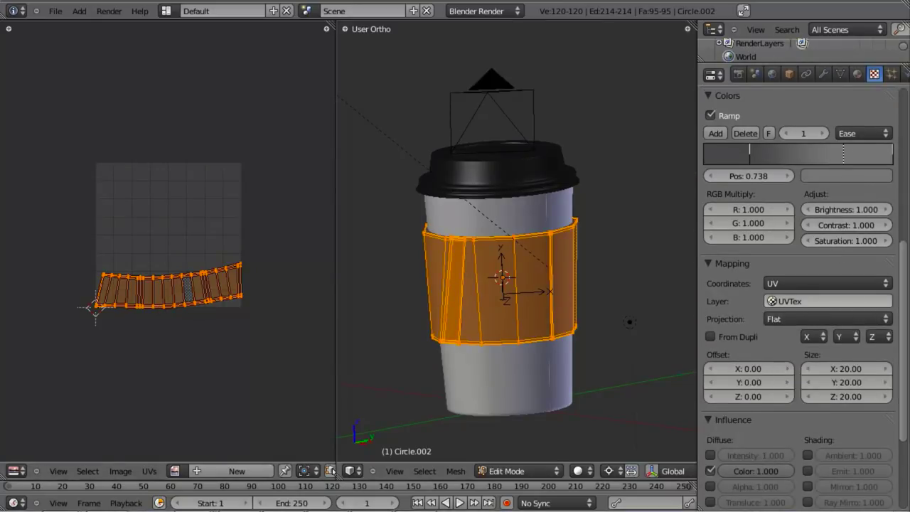
left_click(831, 301)
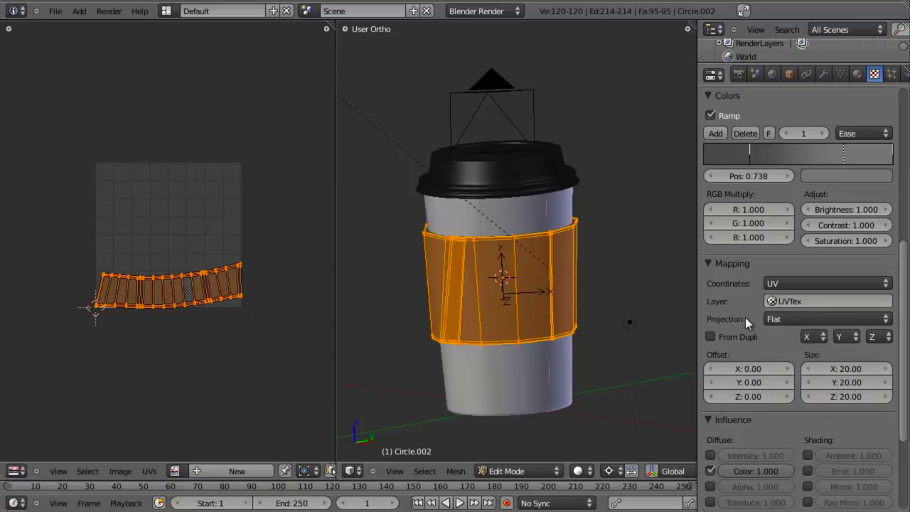
Turn off pattern1's diffuse color influence and enable its normal influence at 0.2
scroll(748, 355, "down", 4)
left_click(710, 357)
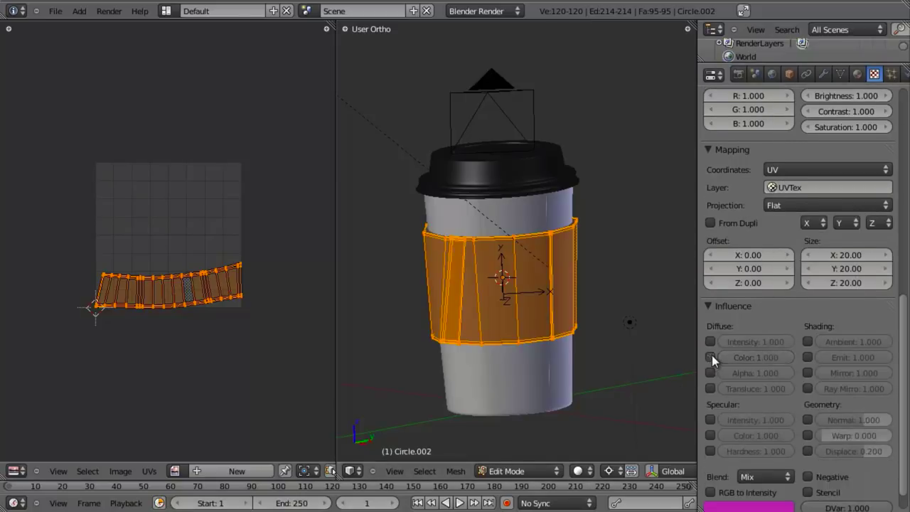
left_click(810, 419)
left_click(835, 420)
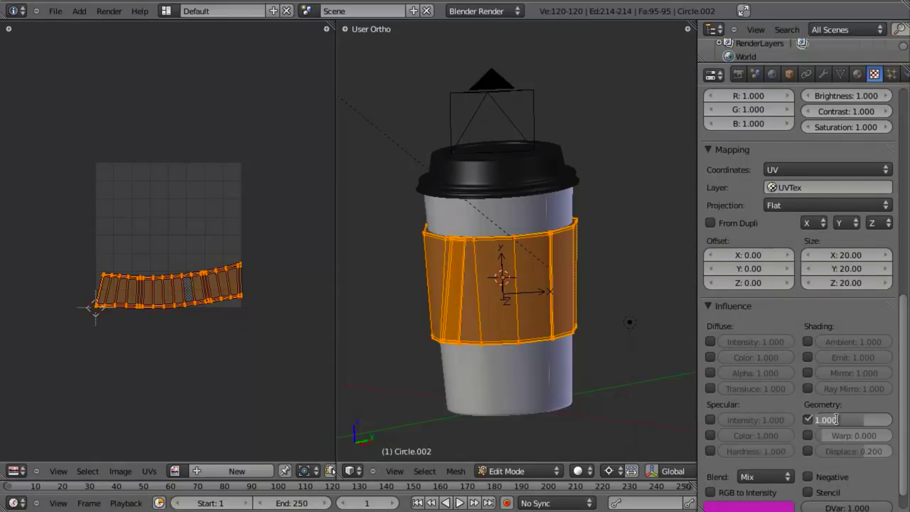
type("0.2")
key("Return")
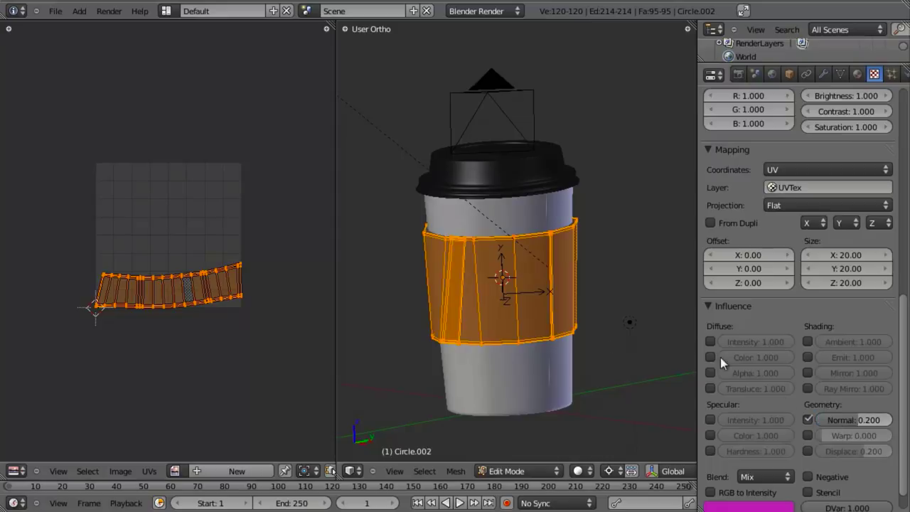
Return the sleeve to Object Mode, save the file, and render the cup to check the pattern
key("Tab")
key("ctrl+s")
left_click(503, 296)
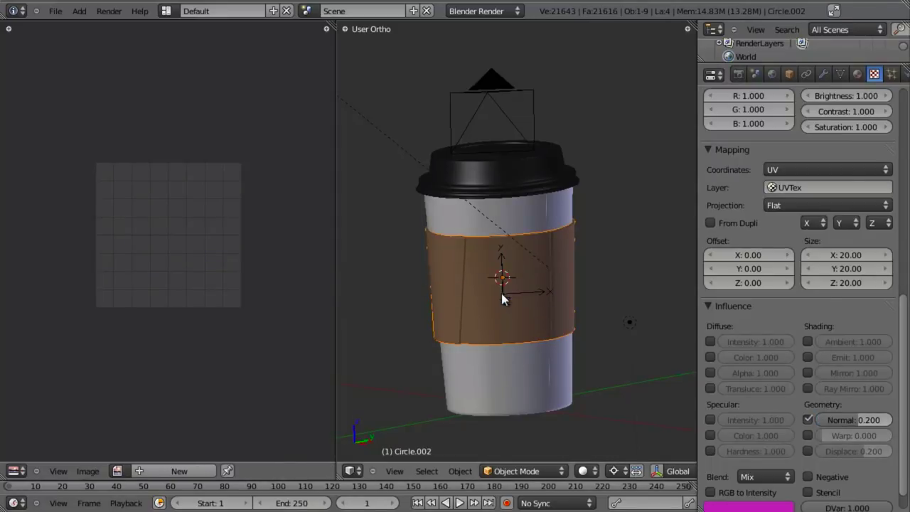
key("F12")
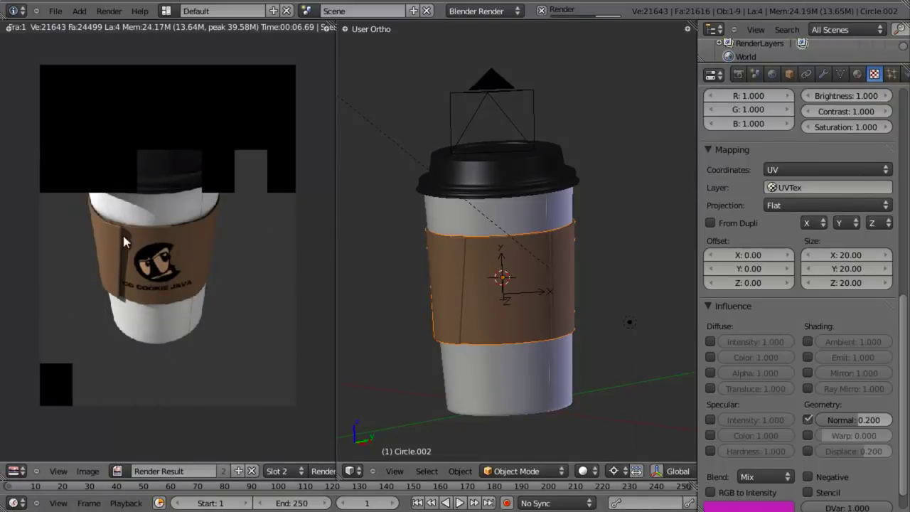
scroll(247, 206, "up", 1)
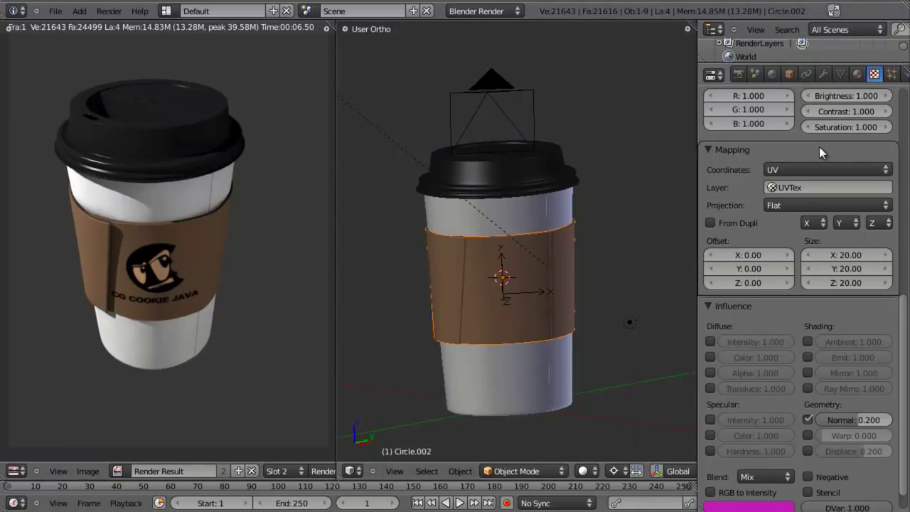
Turn pattern1's diffuse color influence back on and set its blend type to Soft Light
middle_click_drag(821, 146, 820, 230)
scroll(828, 306, "down", 4)
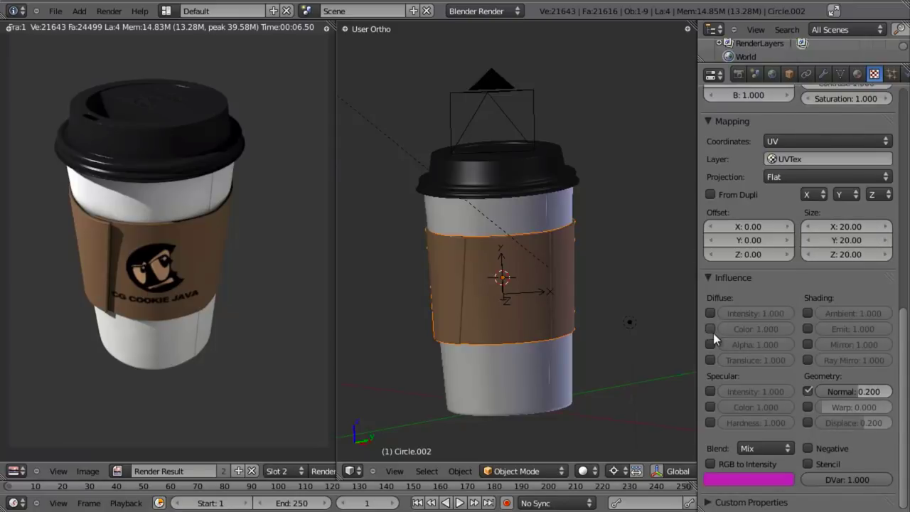
scroll(787, 354, "up", 10)
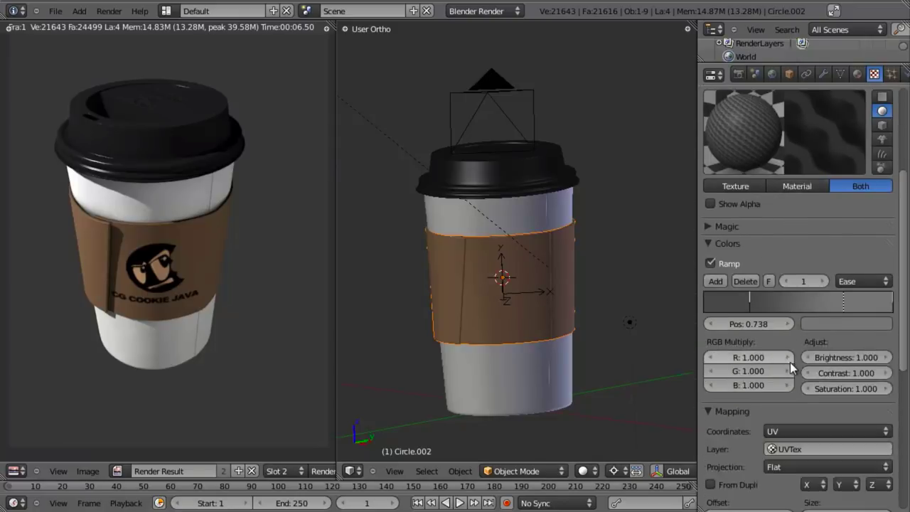
scroll(789, 362, "down", 10)
left_click(757, 448)
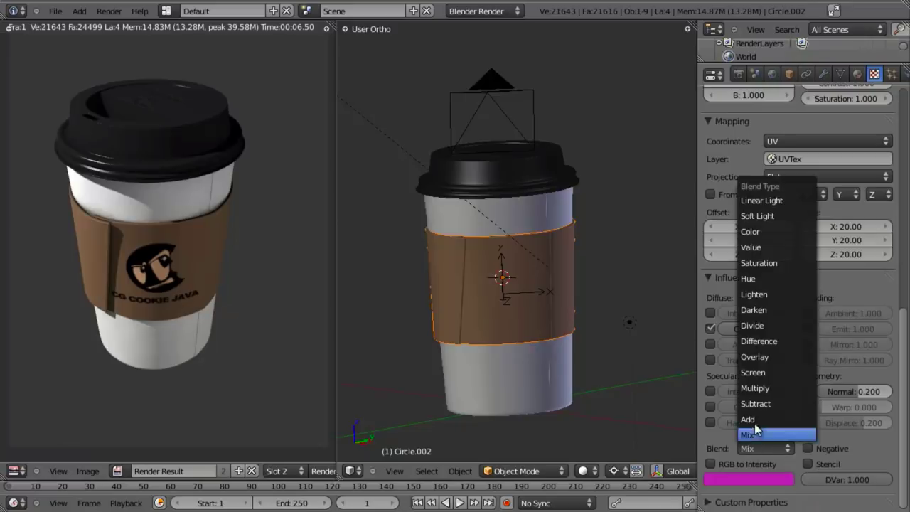
left_click(767, 216)
scroll(770, 311, "up", 14)
scroll(770, 310, "down", 9)
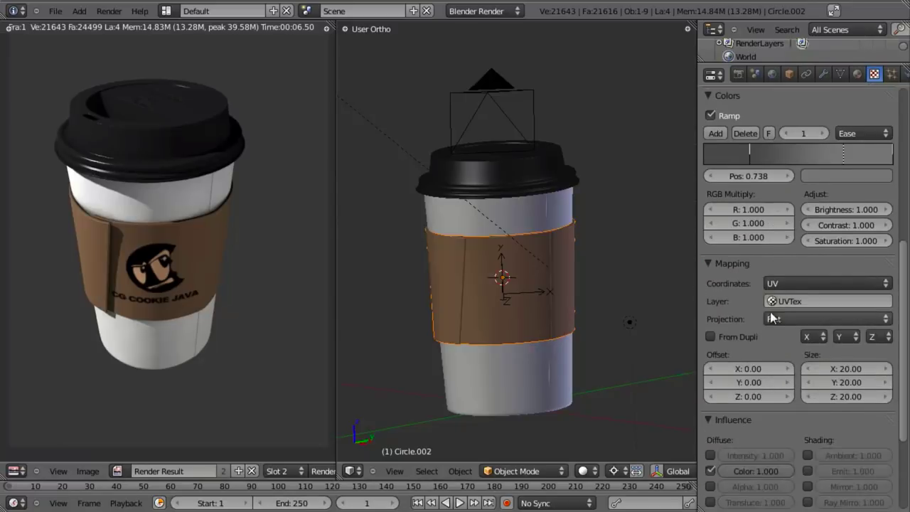
Turn off pattern1's diffuse color influence and set its blend type back to Mix
scroll(770, 316, "down", 5)
left_click(785, 446)
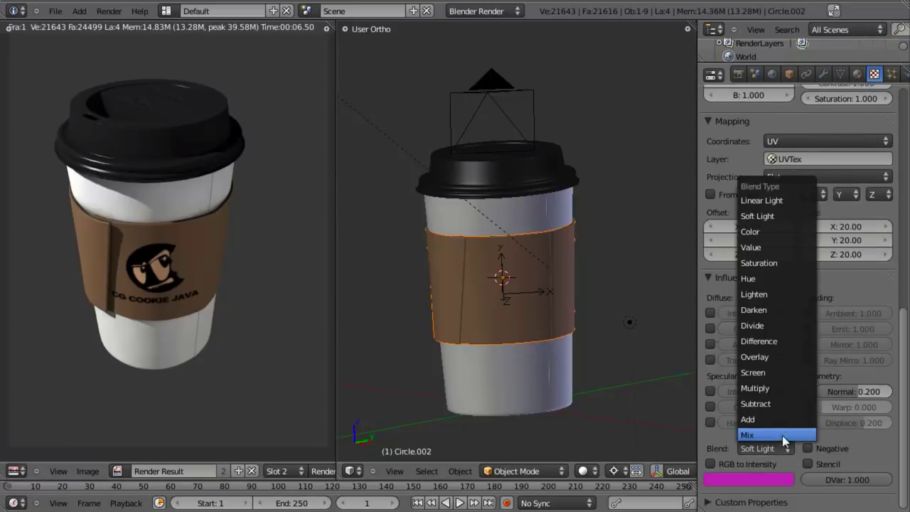
left_click(782, 435)
Set pattern1's normal influence to 1 and start rendering the cup
left_click(867, 388)
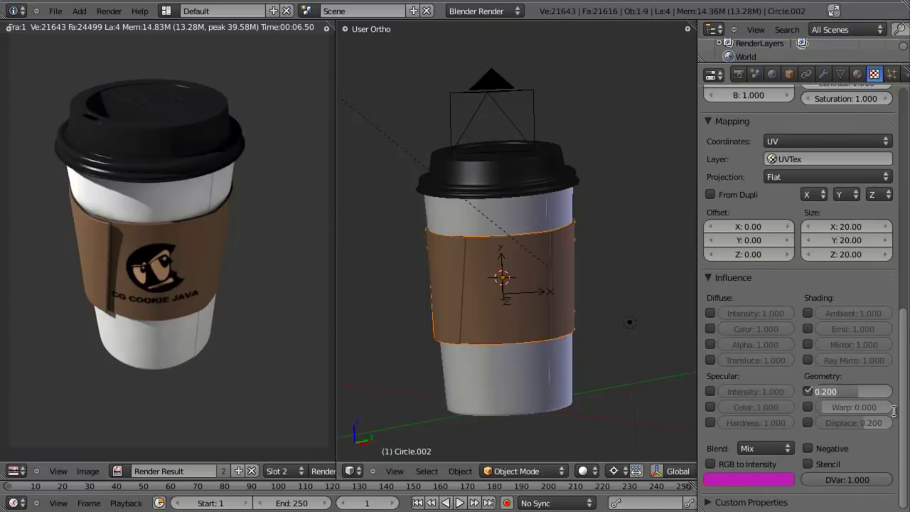
type("1")
key("Return")
key("F12")
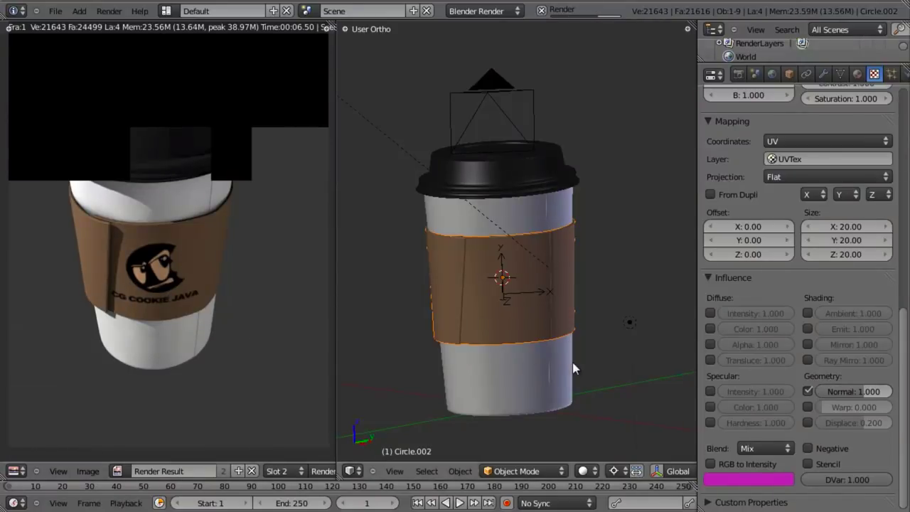
Set pattern1's normal influence to 0.5 and render the cup again
mouse_move(851, 391)
left_mouse_down()
mouse_move(832, 391)
mouse_move(857, 391)
left_mouse_up()
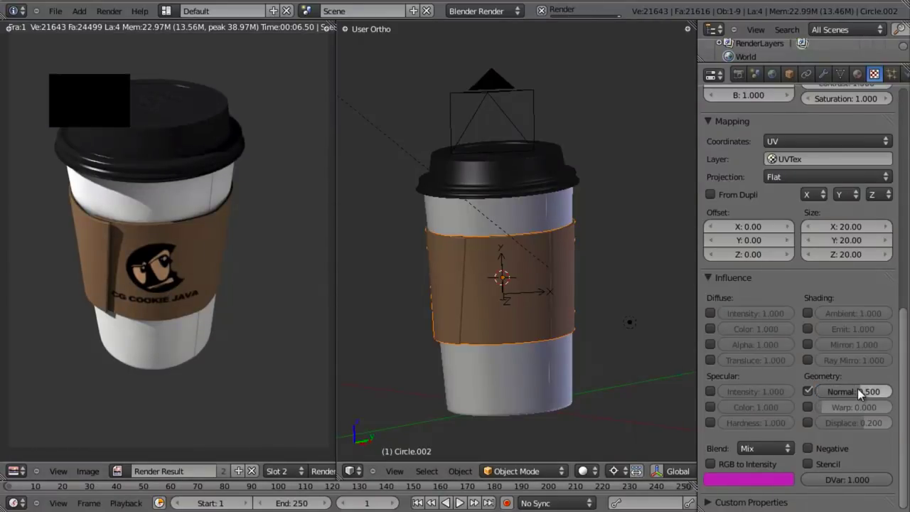
key("F12")
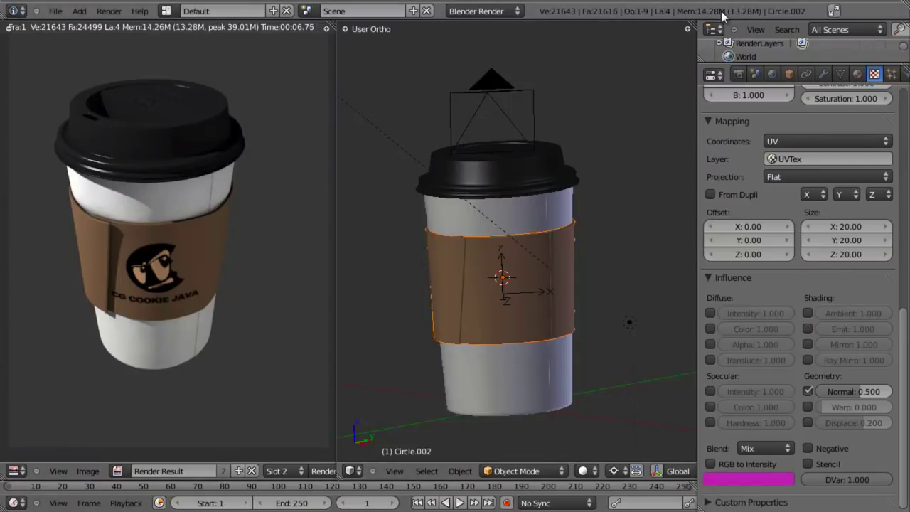
Copy pattern1's texture slot settings and paste them into the empty third slot of the java jacket material
scroll(823, 235, "up", 15)
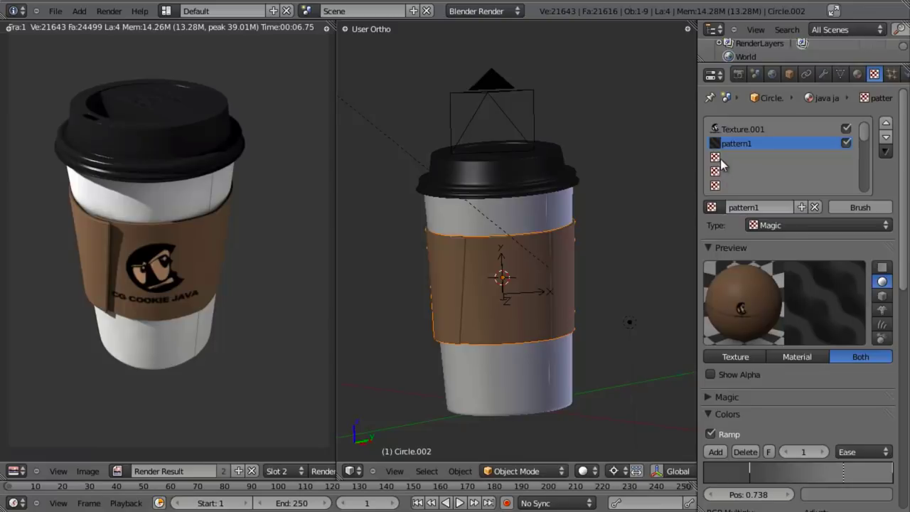
left_click(721, 157)
left_click(739, 144)
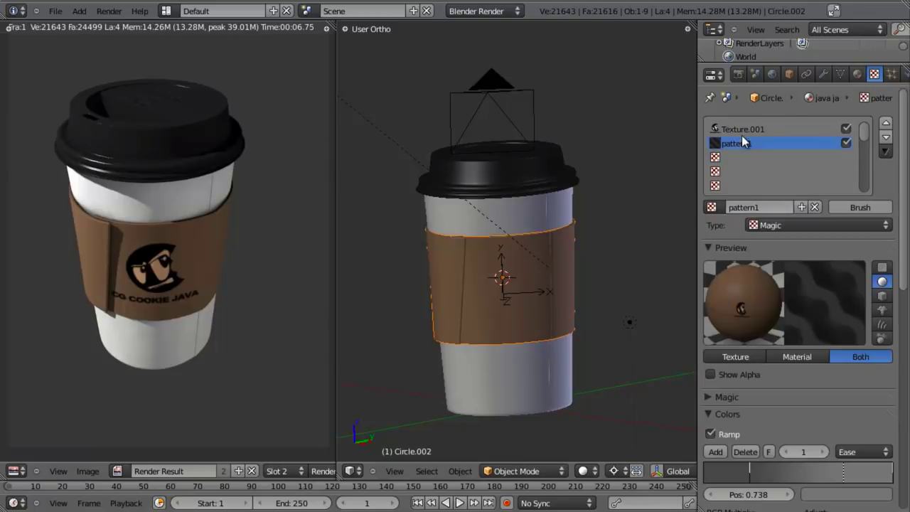
left_click(885, 150)
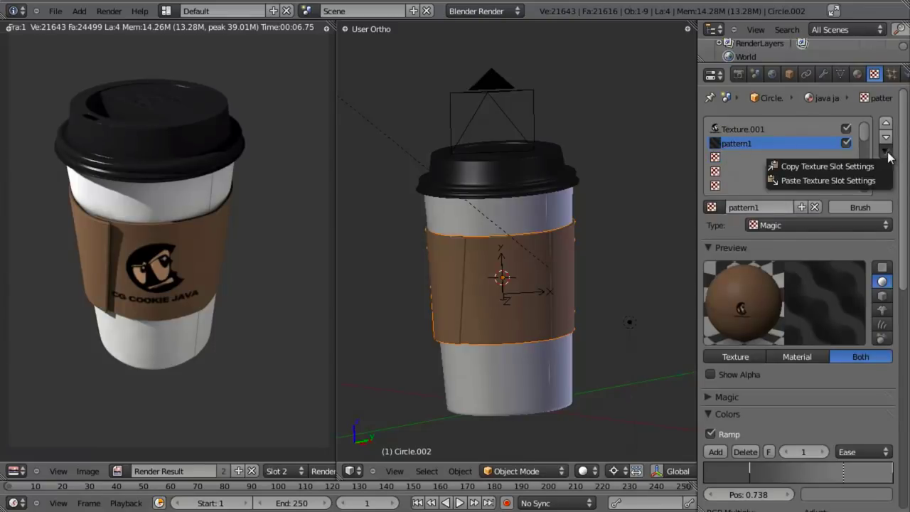
left_click(847, 163)
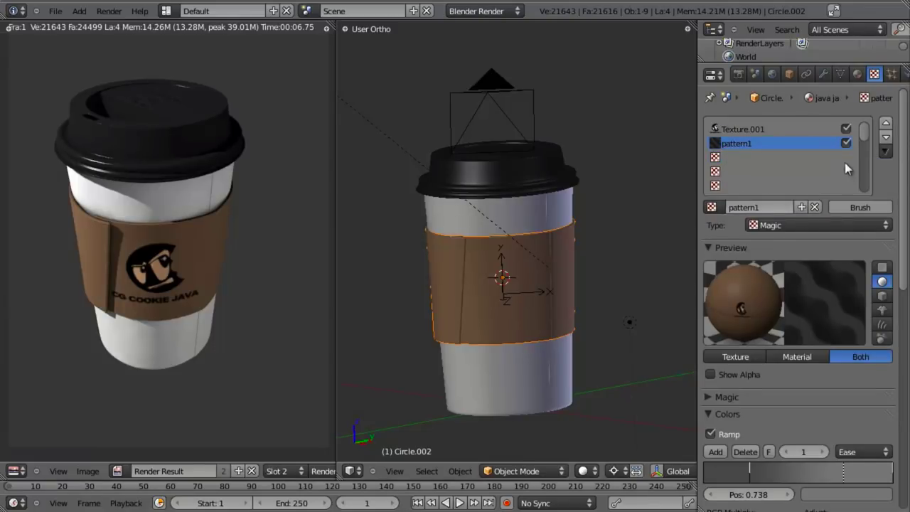
left_click(730, 158)
left_click(885, 150)
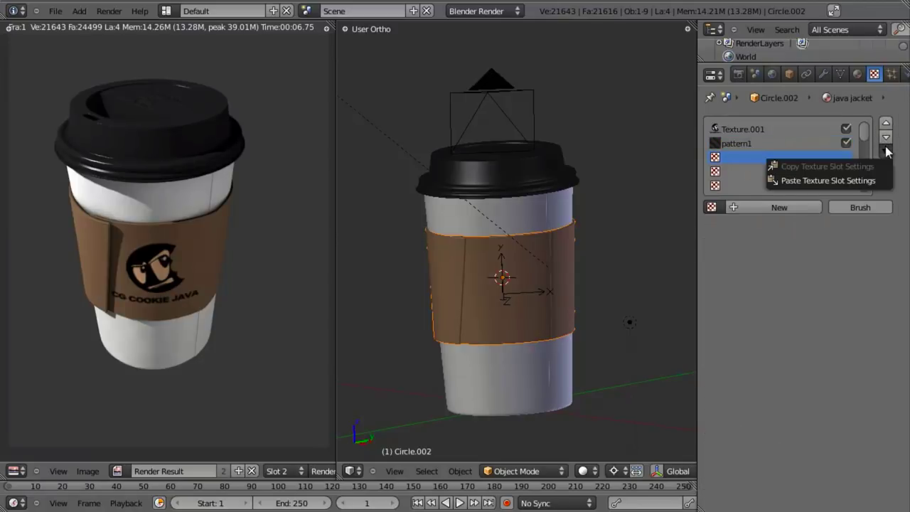
left_click(858, 164)
left_click(885, 151)
left_click(875, 177)
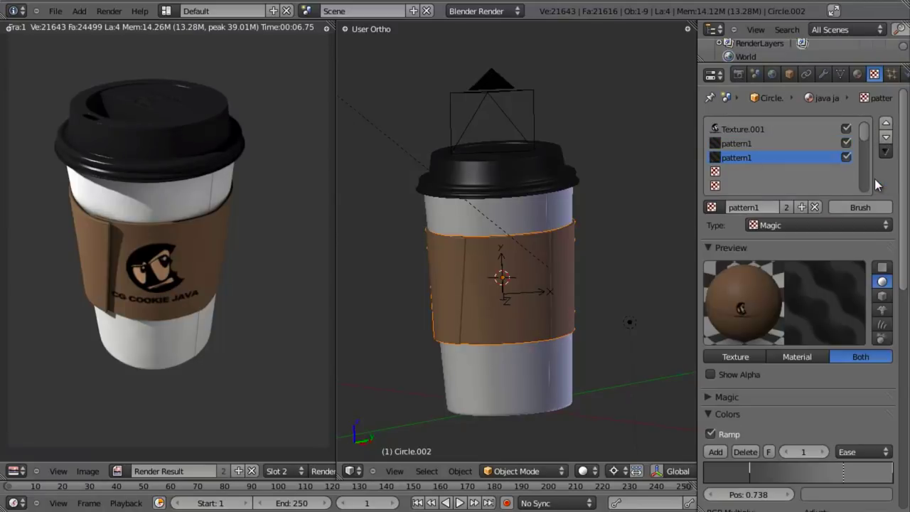
Expand the Magic settings of the duplicated pattern1 texture and review its ramp, mapping and influence settings
scroll(814, 359, "down", 10)
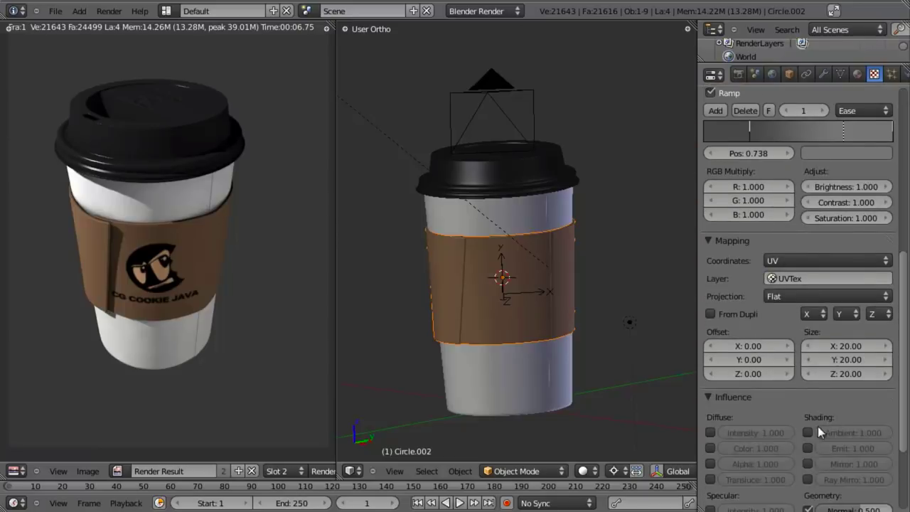
scroll(760, 312, "up", 10)
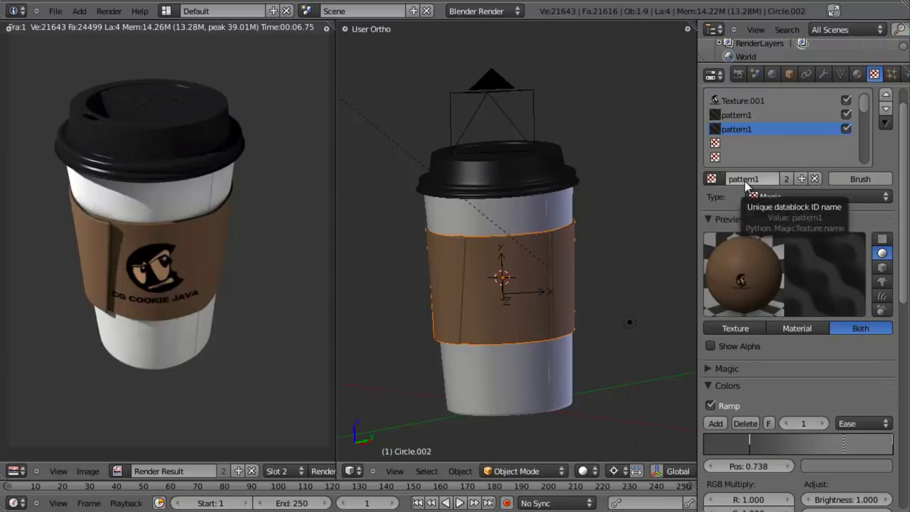
scroll(743, 206, "down", 1)
left_click(703, 337)
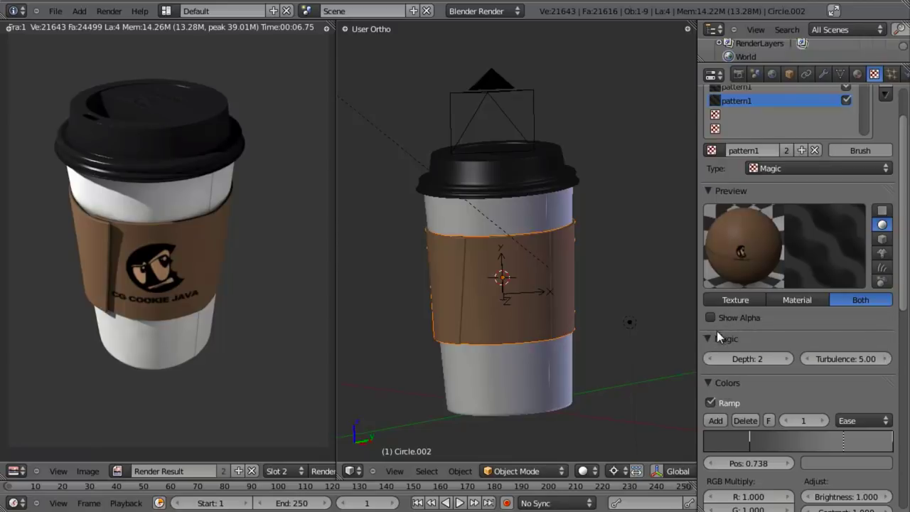
scroll(745, 366, "up", 2)
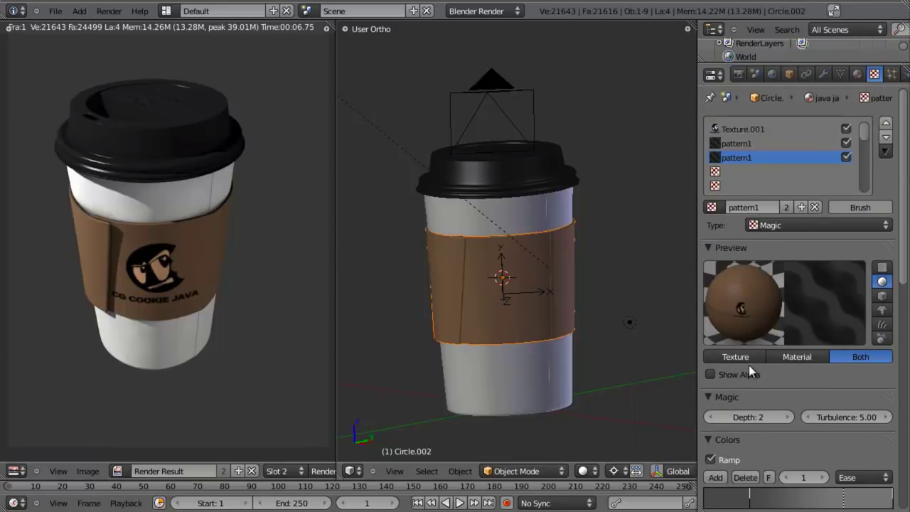
scroll(748, 365, "down", 1)
scroll(749, 359, "down", 12)
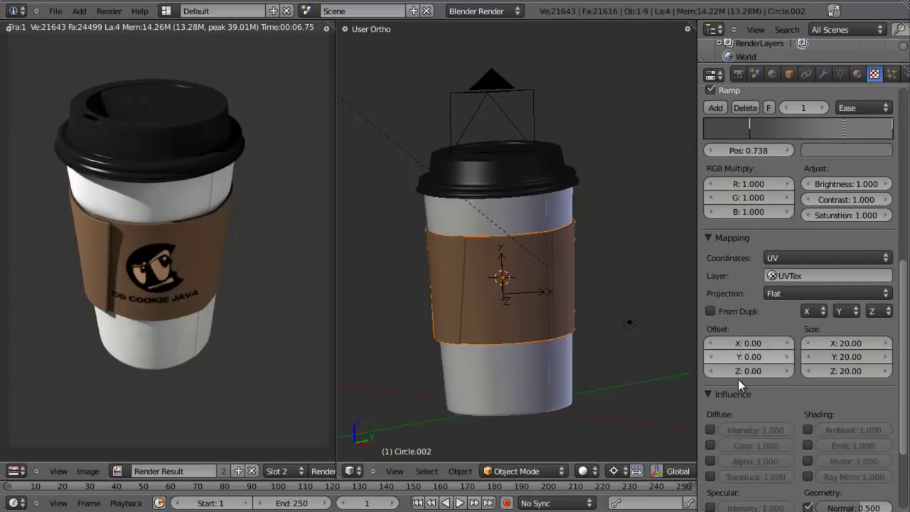
Add a second UV texture layer to the cup sleeve mesh in Edit Mode
scroll(784, 309, "up", 12)
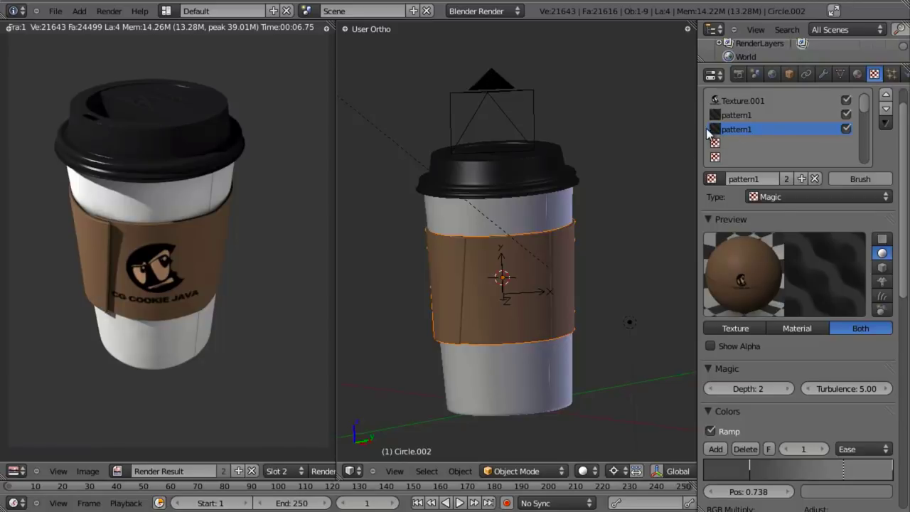
left_click(746, 126)
scroll(831, 362, "down", 7)
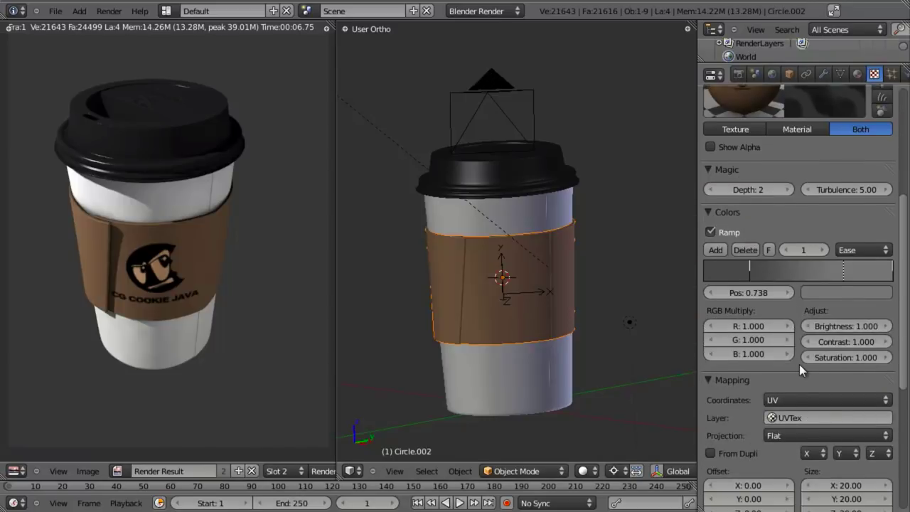
scroll(799, 363, "up", 8)
scroll(799, 362, "down", 4)
key("Tab")
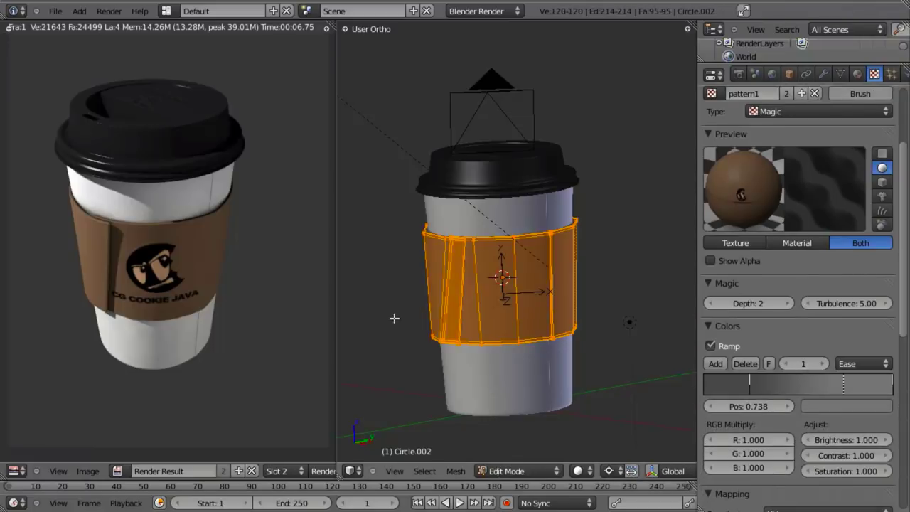
left_click(839, 74)
left_click(886, 381)
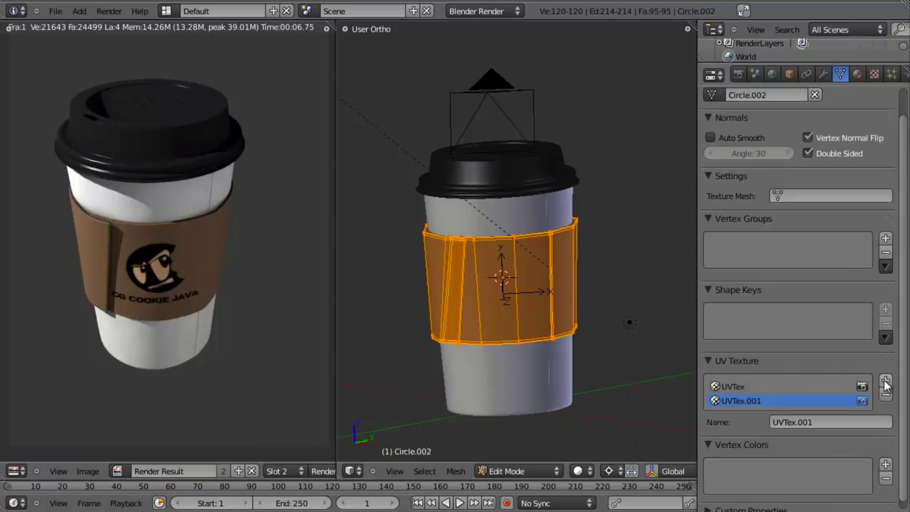
Unwrap the whole sleeve onto the new UV layer and display its layout in the image editor
key("u")
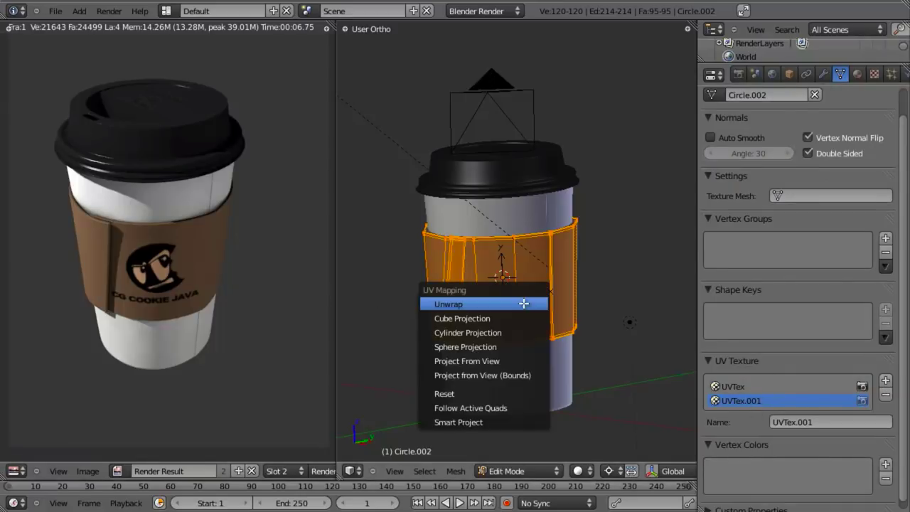
left_click(523, 303)
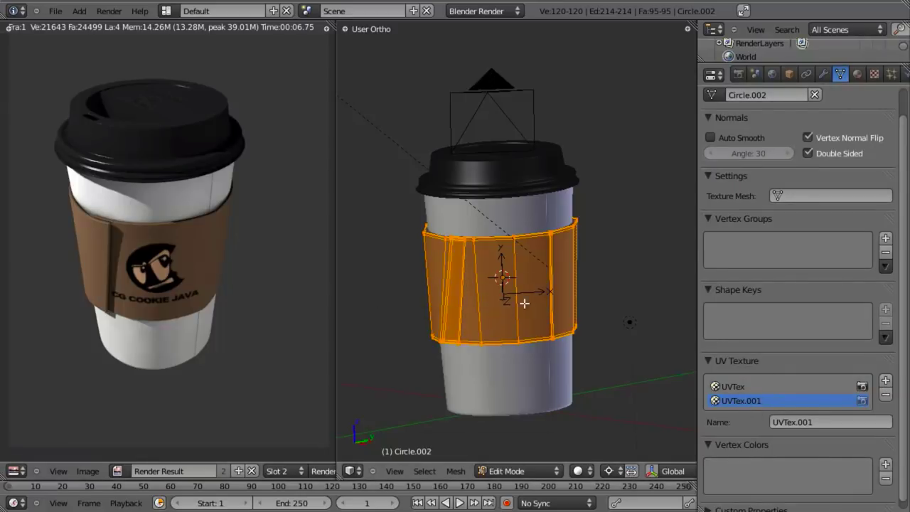
left_click(253, 471)
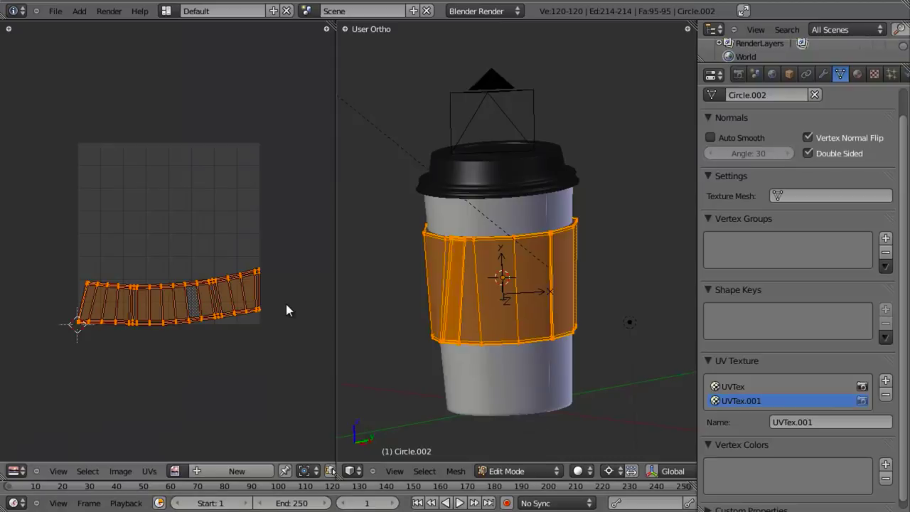
Mirror the sleeve's UV layout horizontally by scaling it -1 along X
type("sx")
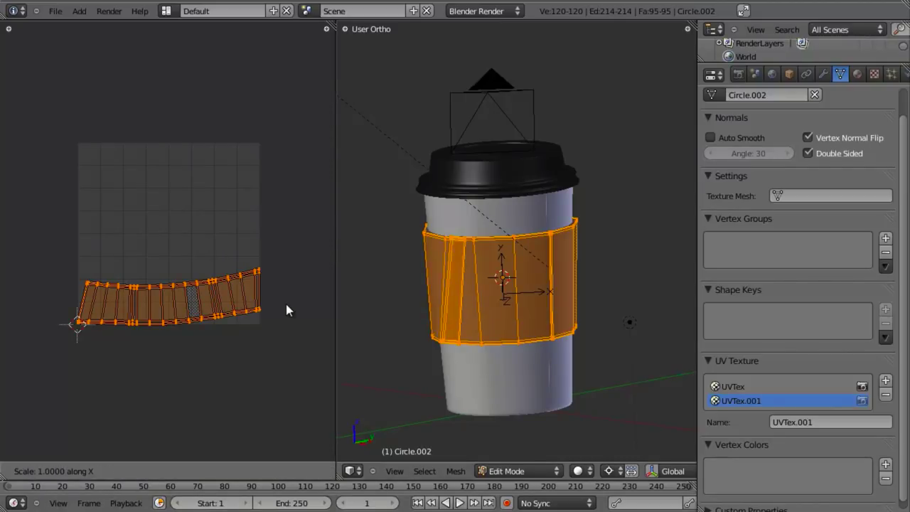
type("-11")
key("BackSpace")
key("BackSpace")
key("BackSpace")
key("Escape")
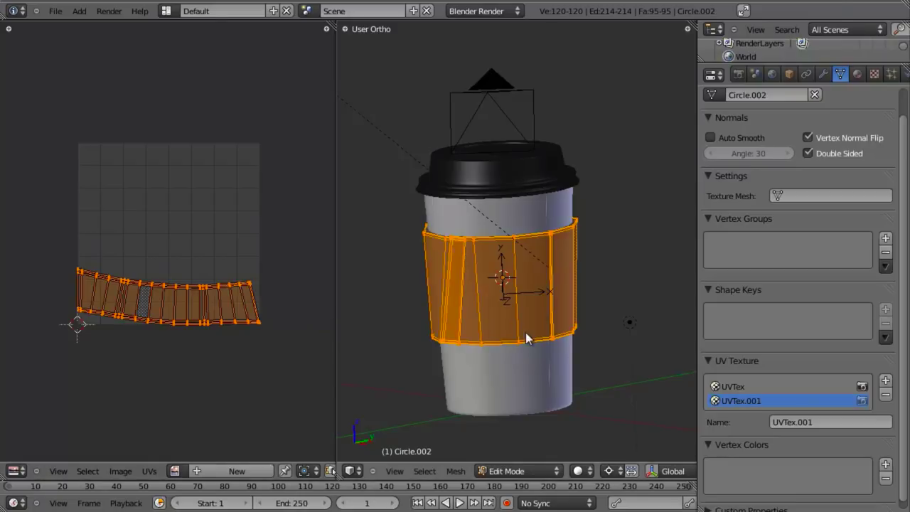
Map the sleeve's second pattern1 texture to the UVTex.001 layer in Object Mode and render the cup
key("Tab")
left_click(874, 74)
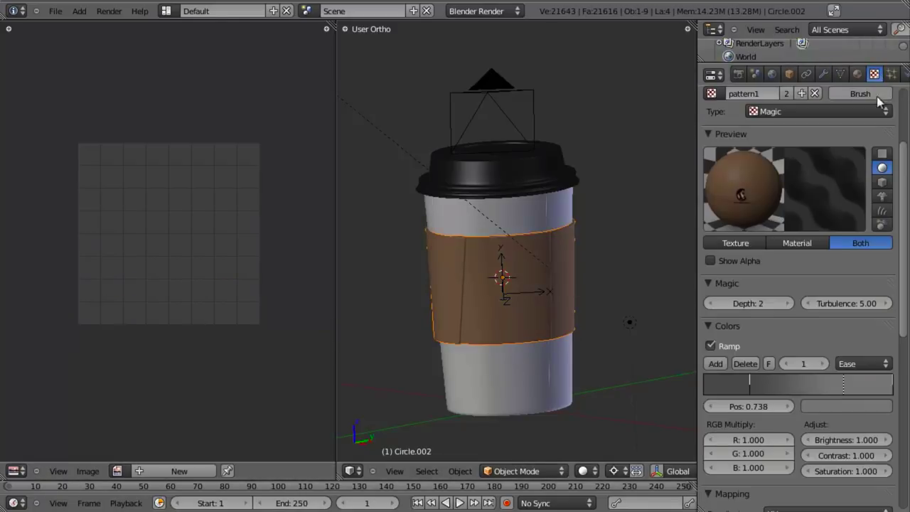
scroll(812, 299, "down", 10)
left_click(787, 275)
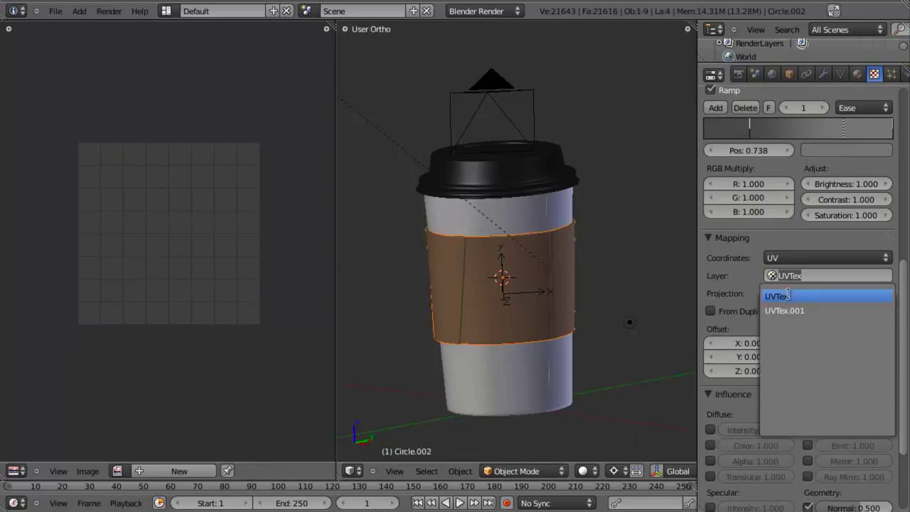
left_click(793, 311)
scroll(800, 305, "up", 10)
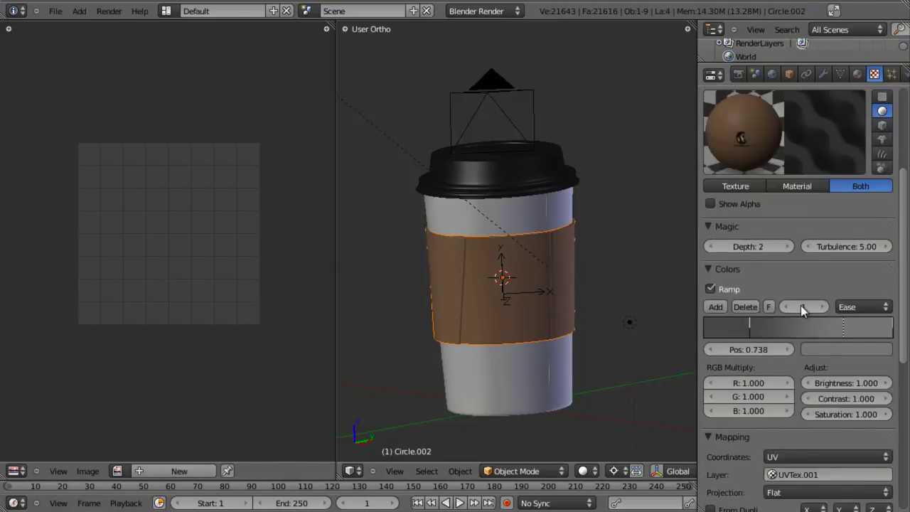
key("F12")
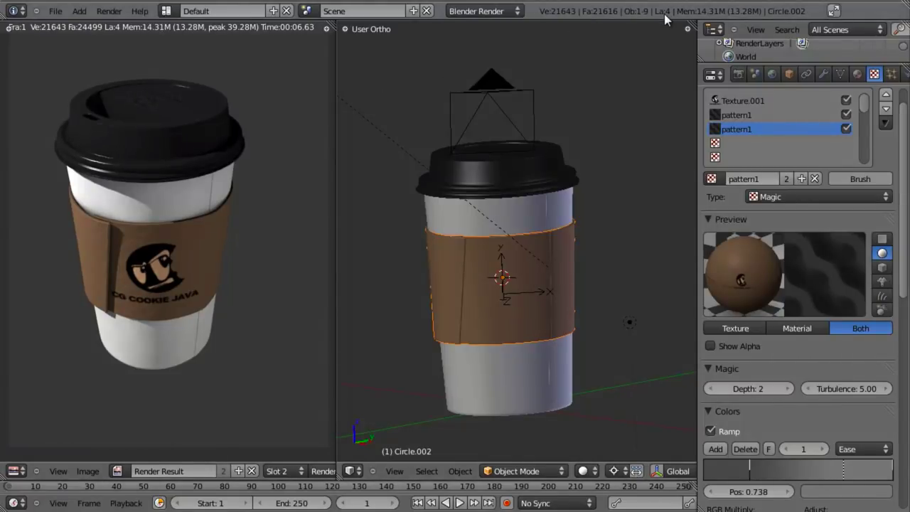
Set the Normal influence of the second pattern1 texture to 0.3
scroll(782, 321, "down", 12)
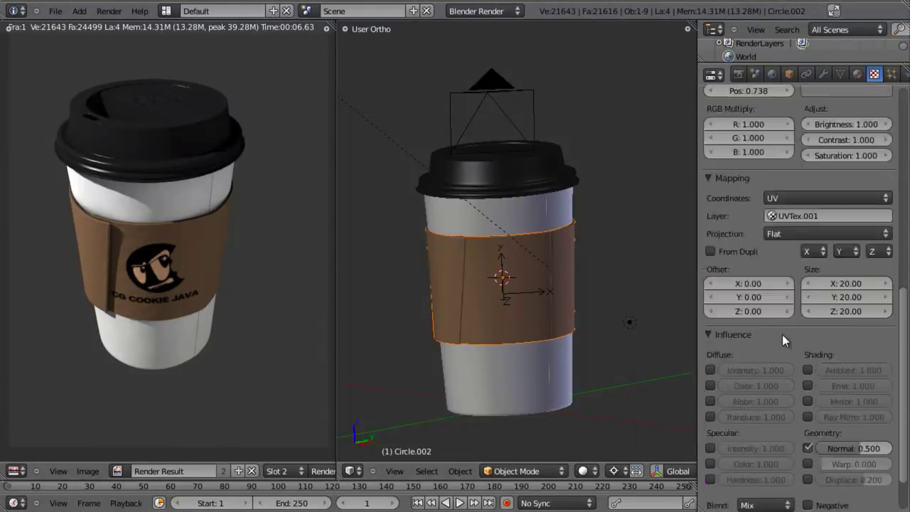
scroll(782, 330, "up", 4)
scroll(782, 327, "down", 7)
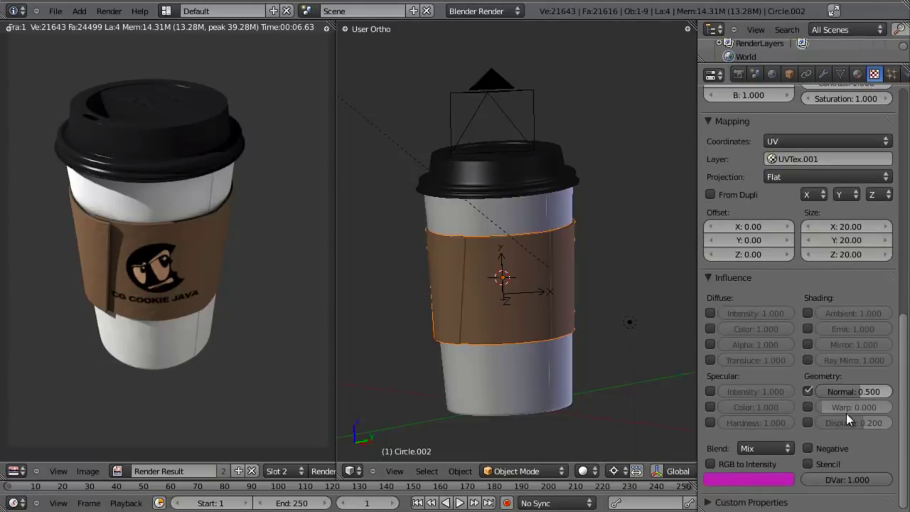
left_click(853, 391)
type("0.3")
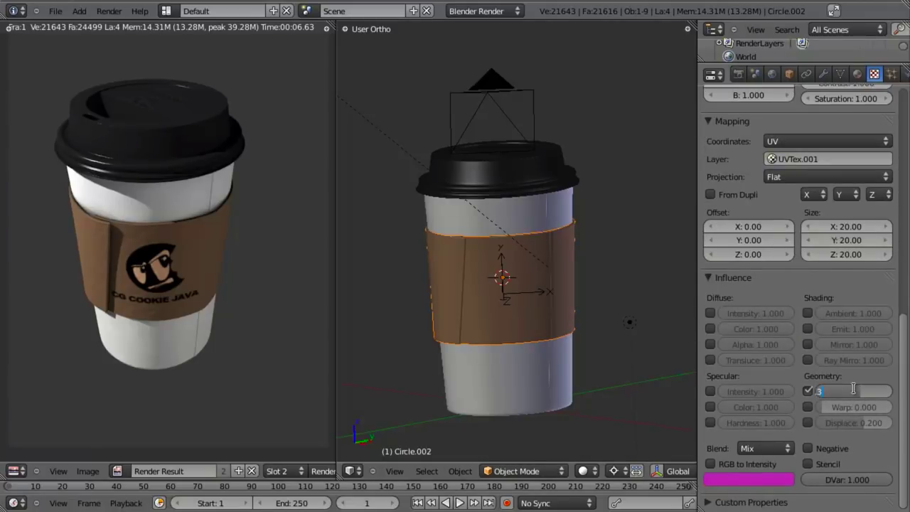
key("Return")
scroll(721, 315, "up", 1)
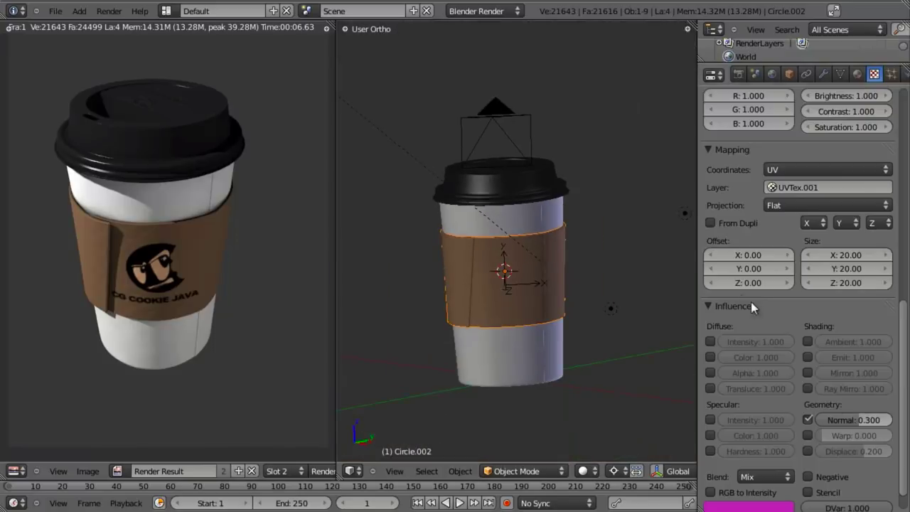
Set the first pattern1 texture's Normal influence to 0.3 and render the cup again
scroll(782, 313, "up", 12)
left_click(762, 143)
scroll(803, 320, "down", 12)
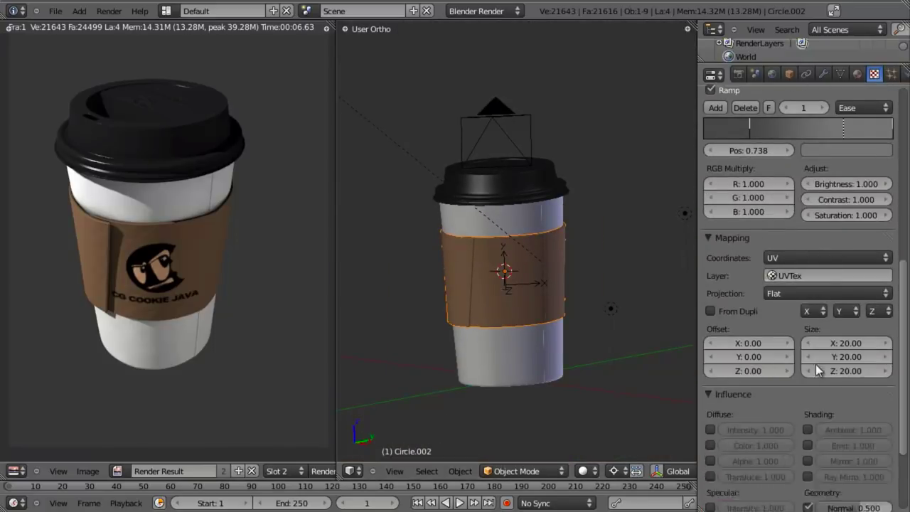
left_click(868, 390)
type("0.3")
key("Return")
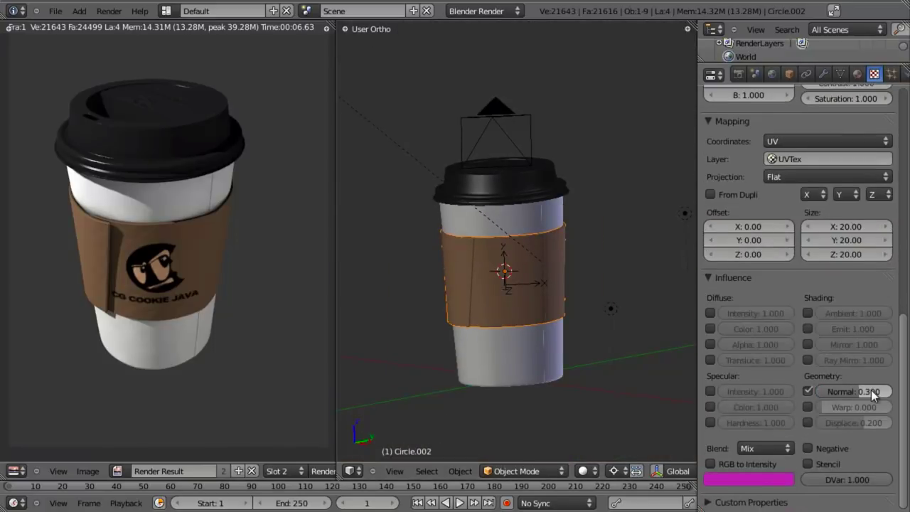
key("F12")
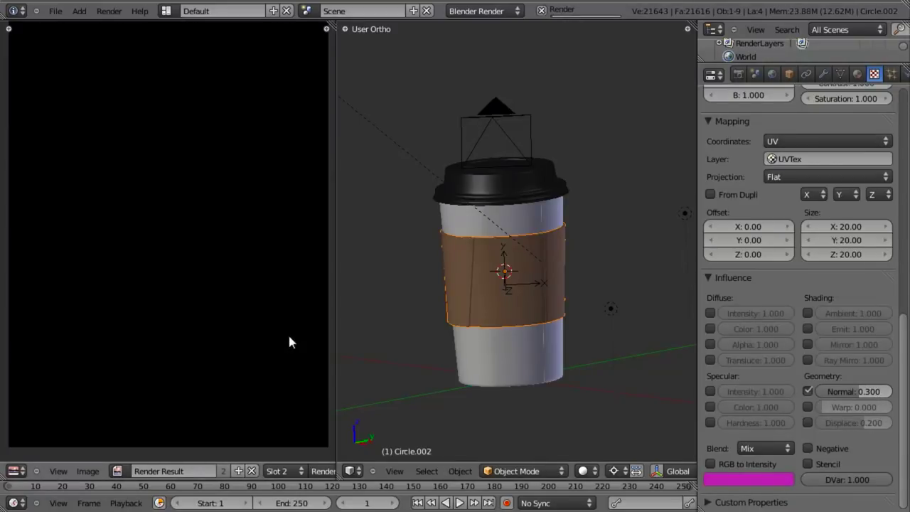
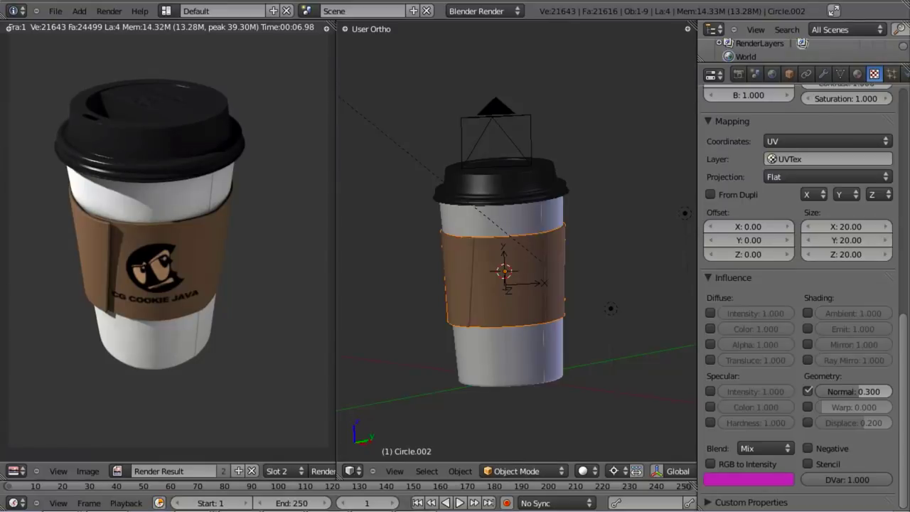
Assign the existing clouds texture to the java jacket material's fourth texture slot and rename it "paper fibers"
scroll(782, 216, "up", 9)
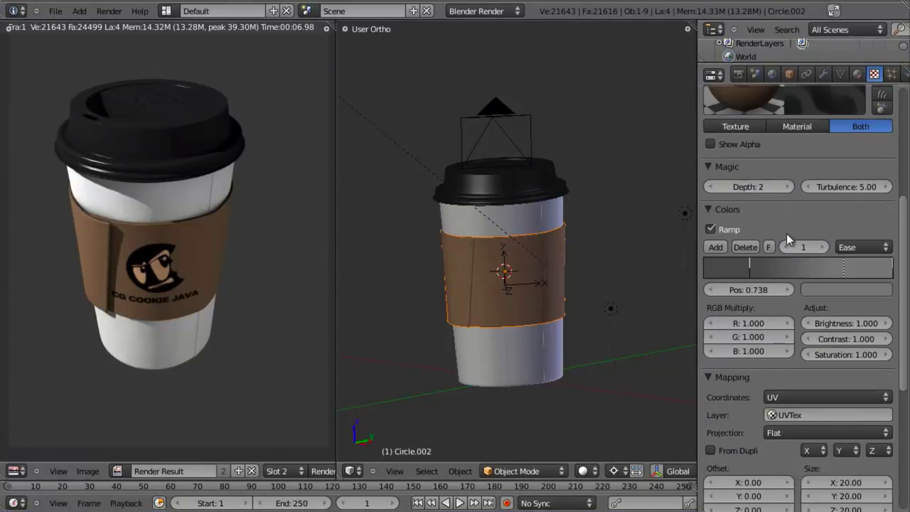
scroll(786, 233, "up", 5)
left_click(724, 169)
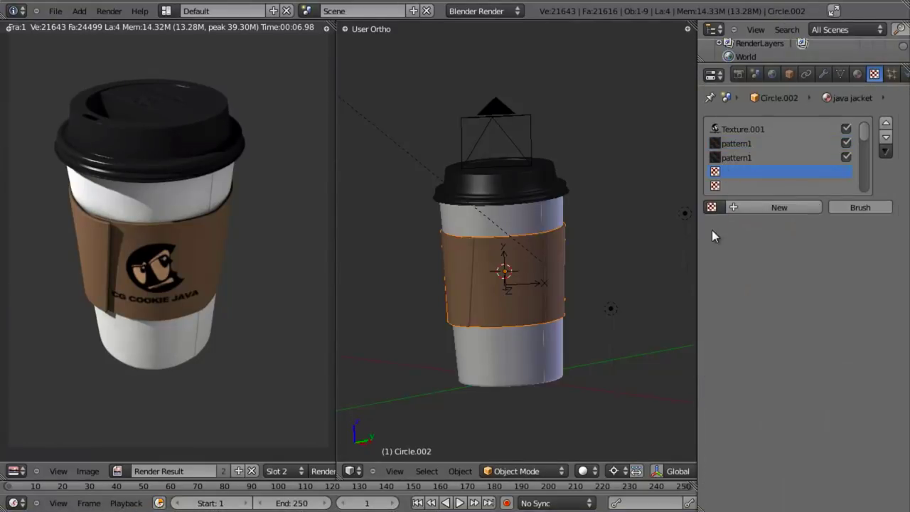
left_click(712, 207)
left_click(711, 255)
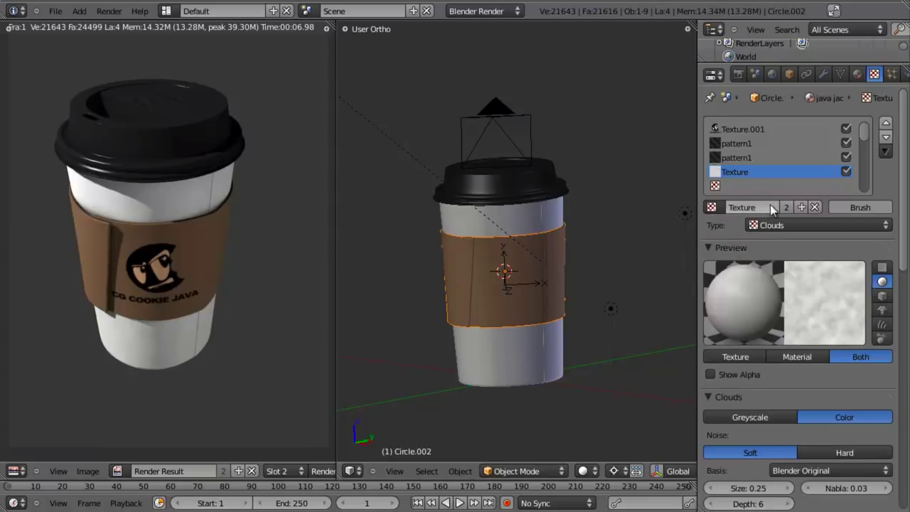
type("paper fi")
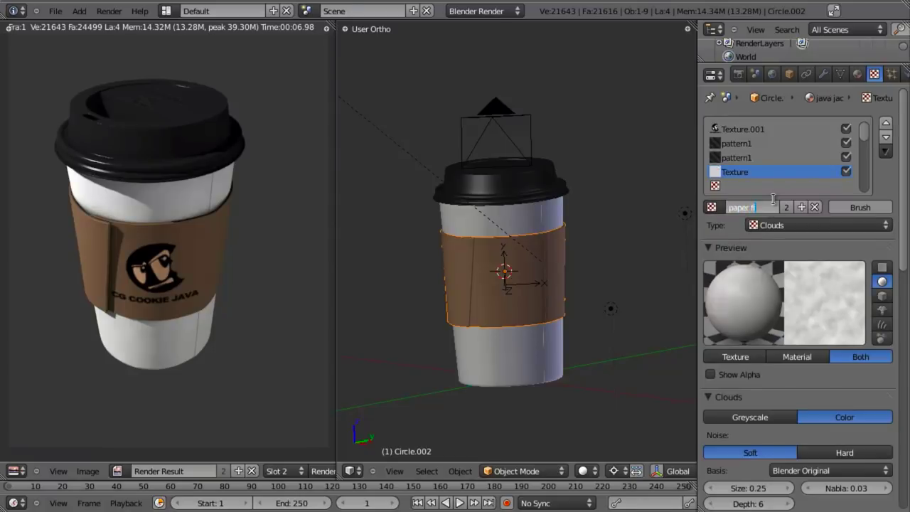
type("bers")
key("Return")
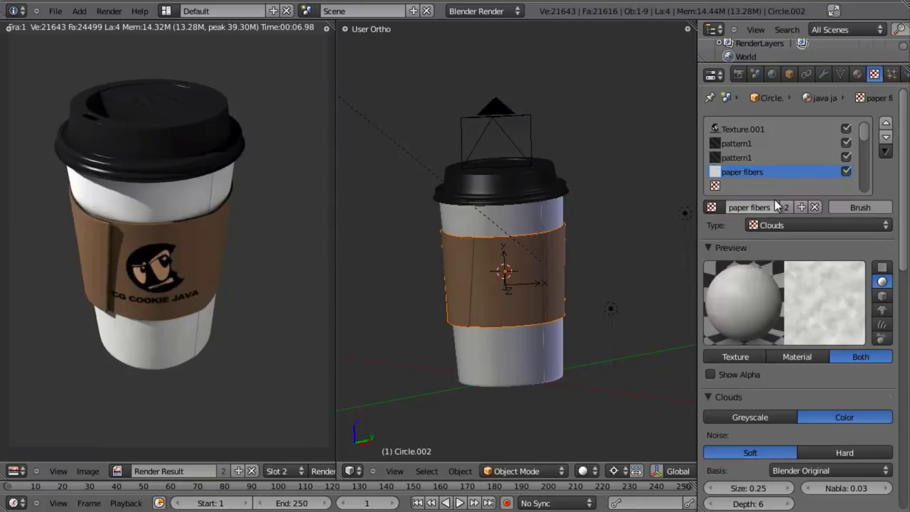
Rename the sleeve's logo image texture "cgc java logo"
left_click(754, 128)
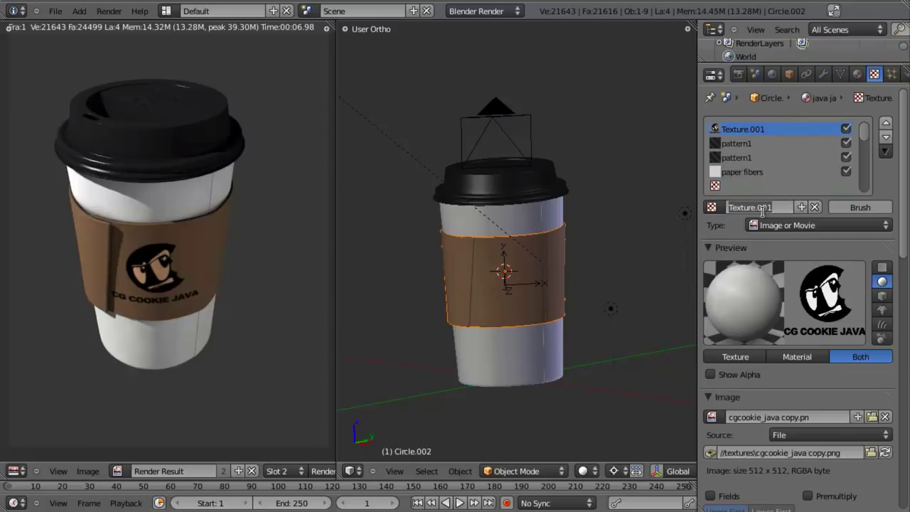
type("cgc java l")
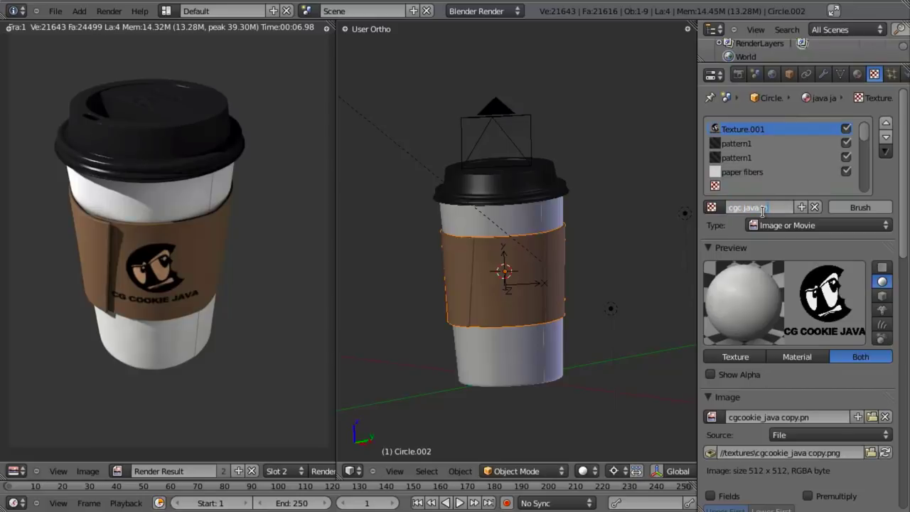
type("ogo")
key("Return")
Make the paper fibers texture affect Normal at 0.5 instead of Color, render the cup, and review the texture's settings
left_click(768, 171)
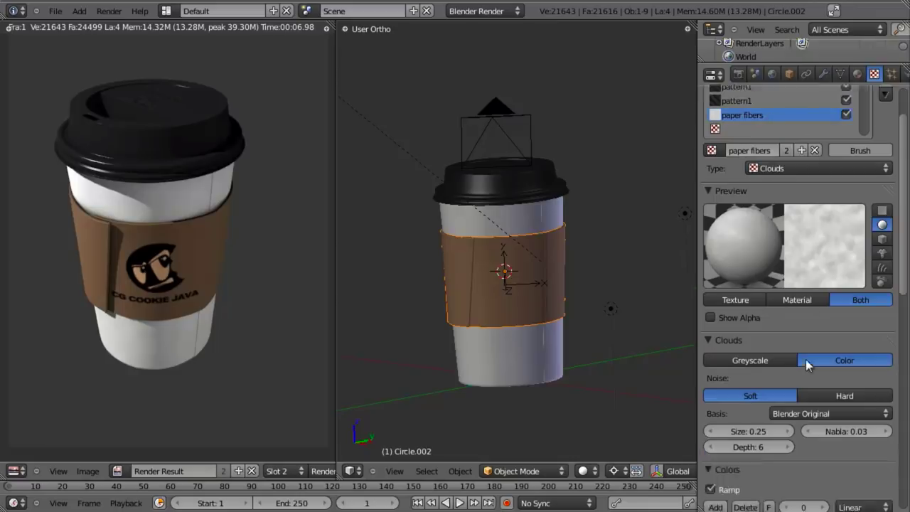
scroll(805, 359, "down", 10)
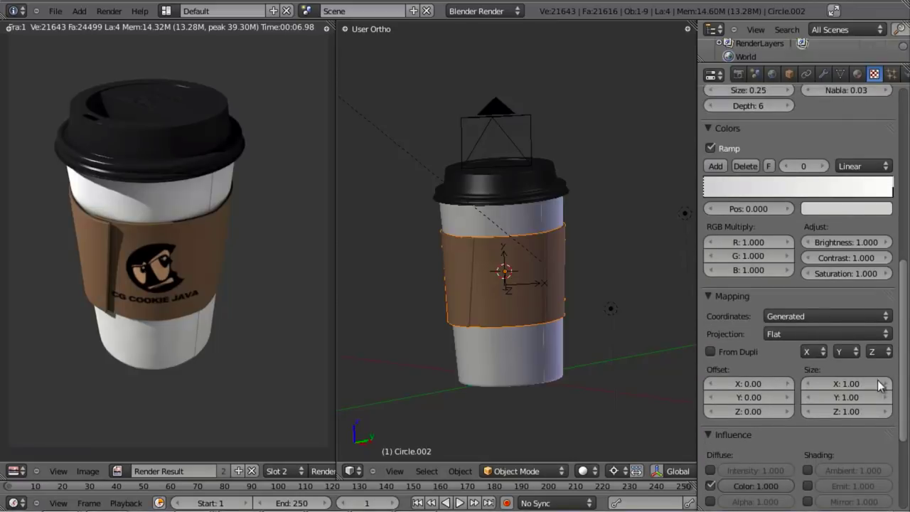
scroll(818, 384, "down", 5)
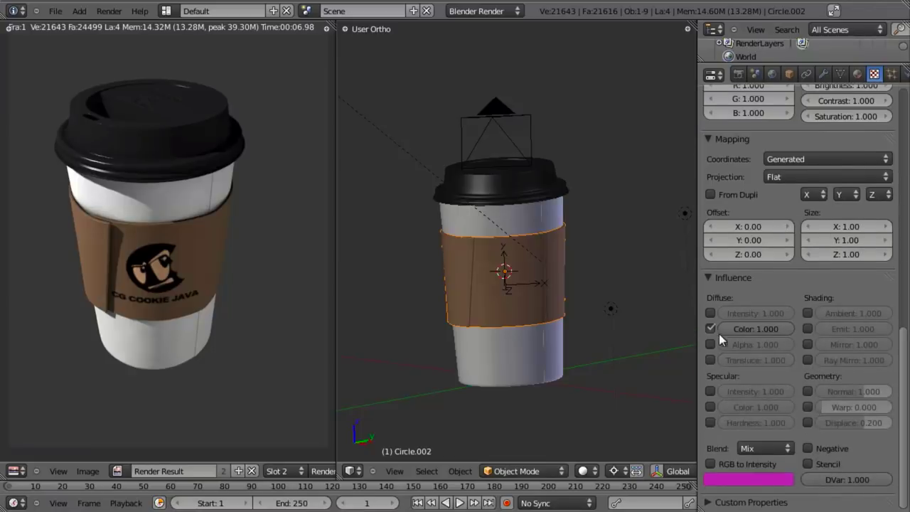
left_click(710, 328)
left_click(808, 391)
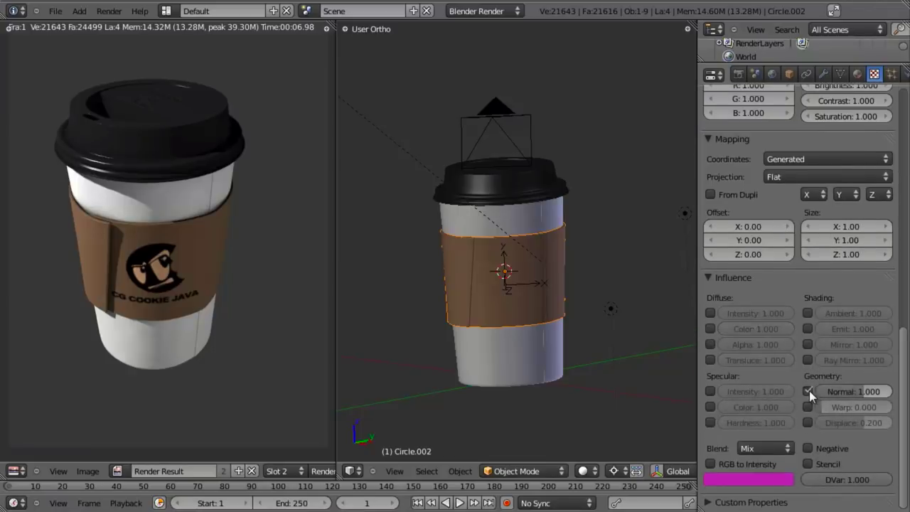
left_click(856, 389)
key("BackSpace")
key("F12")
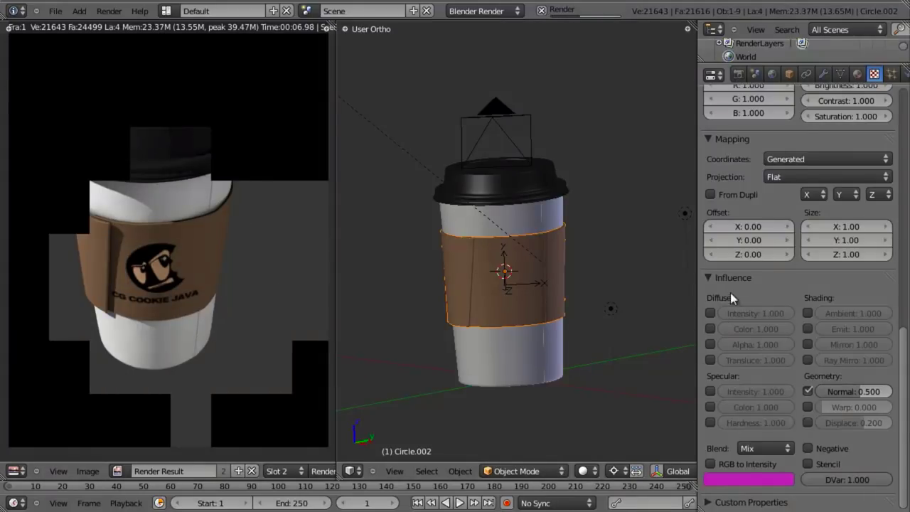
scroll(784, 273, "up", 8)
scroll(787, 270, "up", 4)
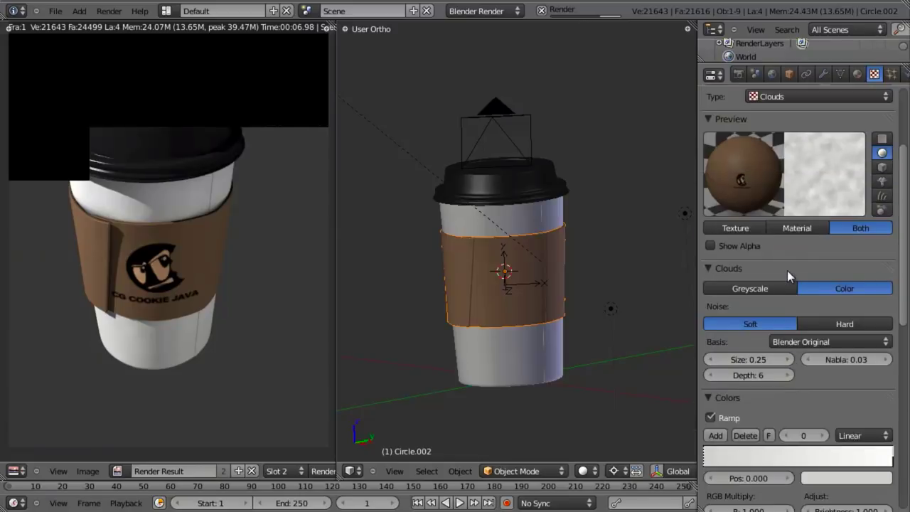
scroll(787, 270, "down", 15)
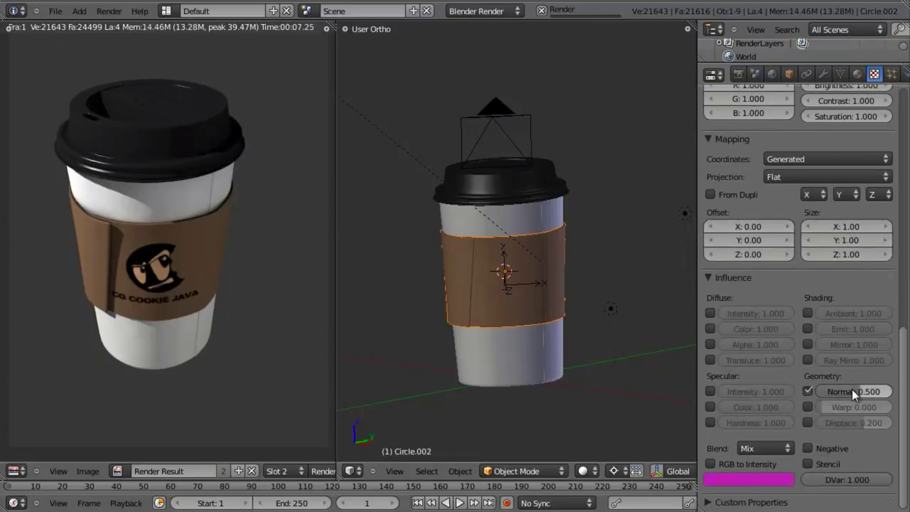
Set the paper fibers texture's Normal influence to 1 and render the cup again
left_click(851, 390)
type("1")
key("Return")
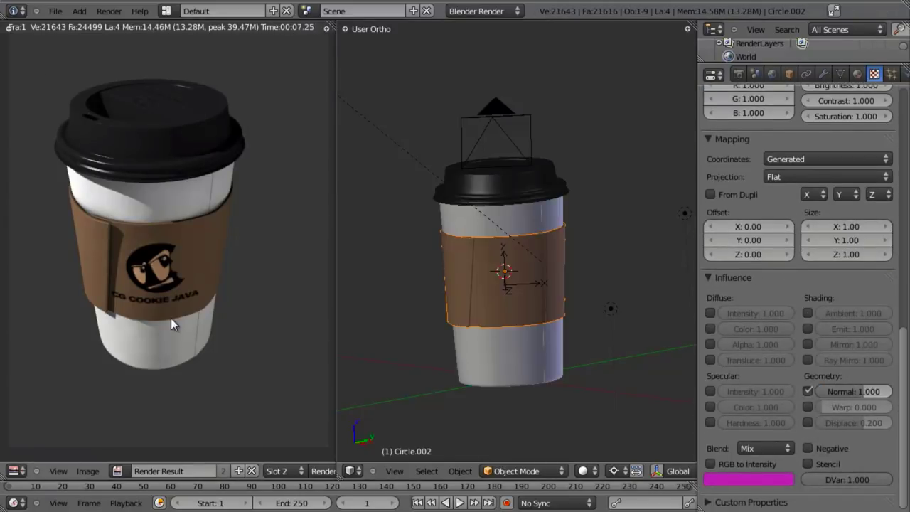
key("F12")
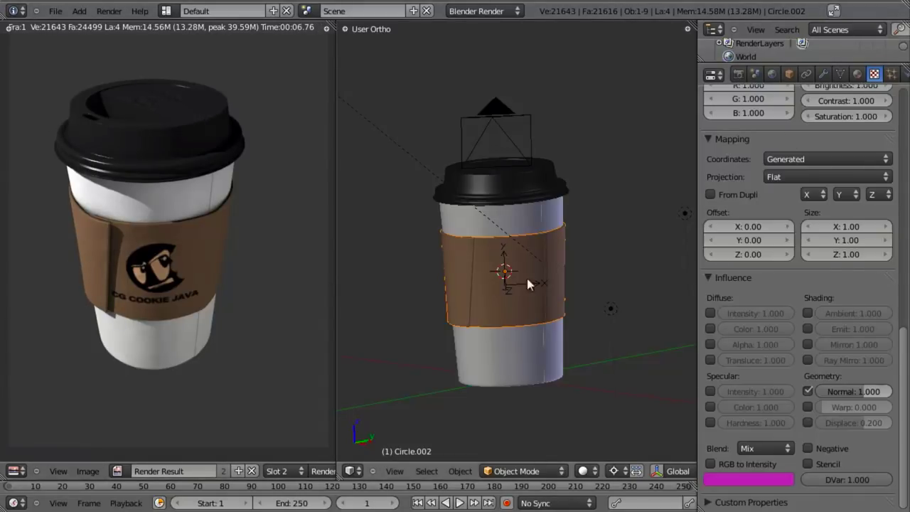
Save the file over the existing version and look over the rendered sleeve
key("ctrl+s")
left_click(562, 283)
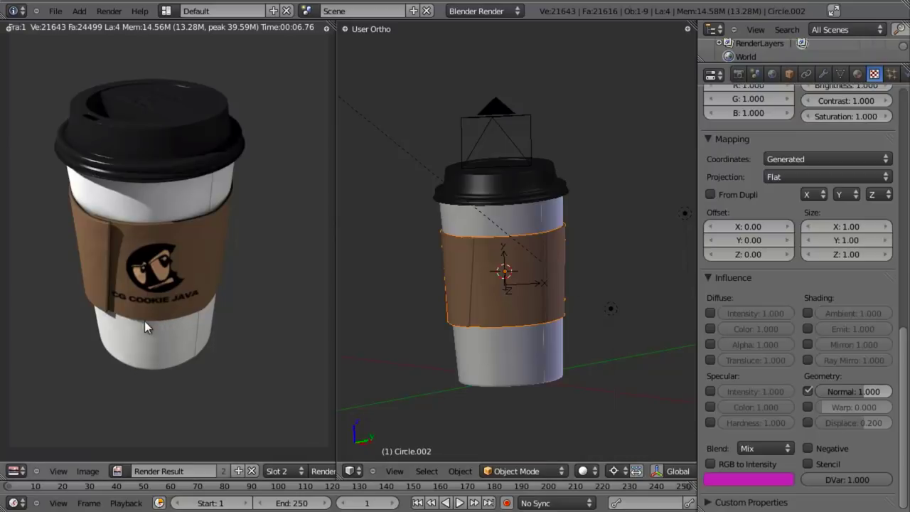
mouse_move(185, 246)
middle_mouse_down()
mouse_move(156, 259)
mouse_move(206, 274)
mouse_move(207, 247)
mouse_move(188, 244)
middle_mouse_up()
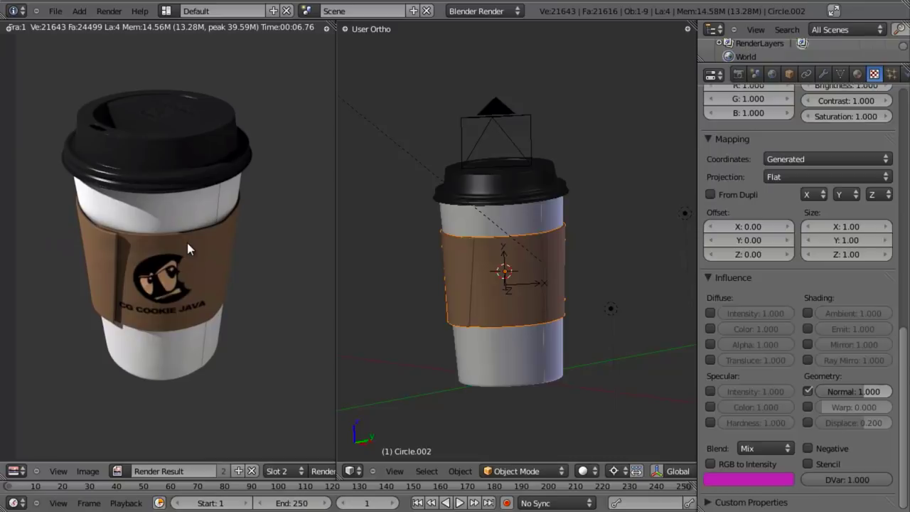
key("KP_7")
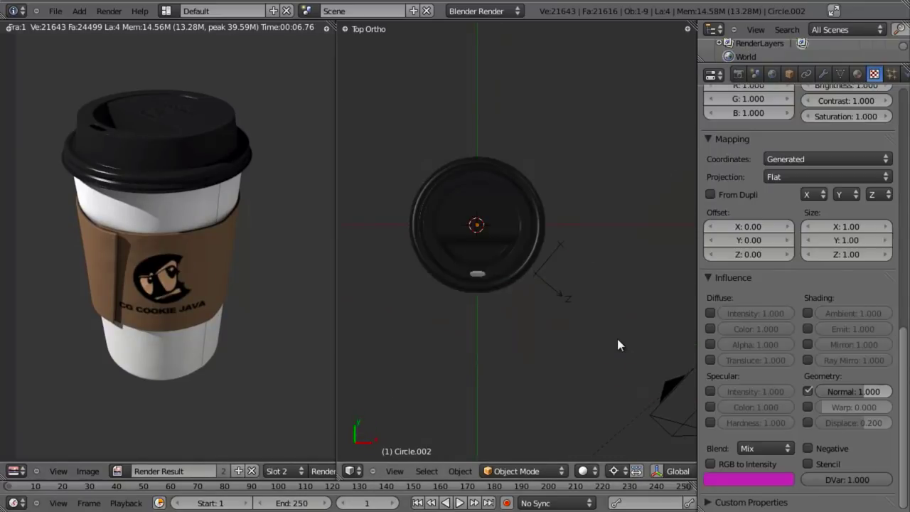
scroll(536, 334, "down", 4)
middle_click_drag(535, 328, 531, 323, "shift")
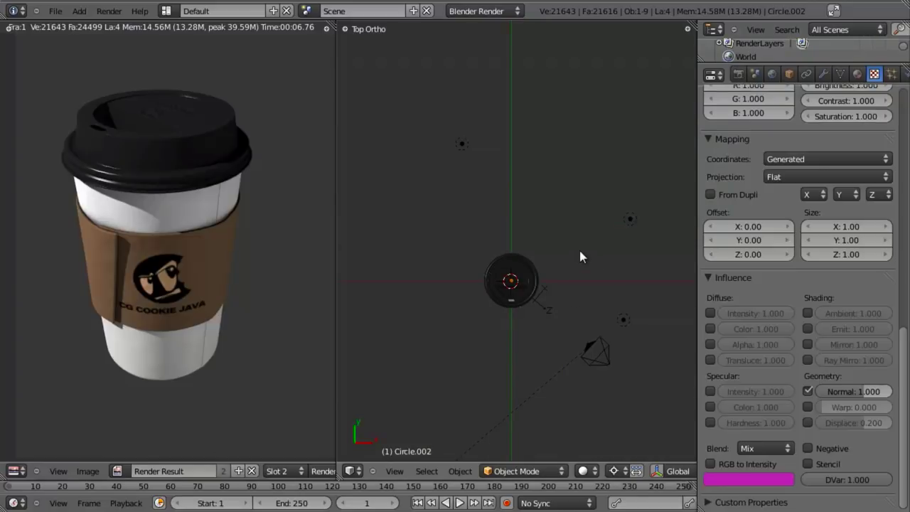
key("shift+a")
mouse_move(575, 148)
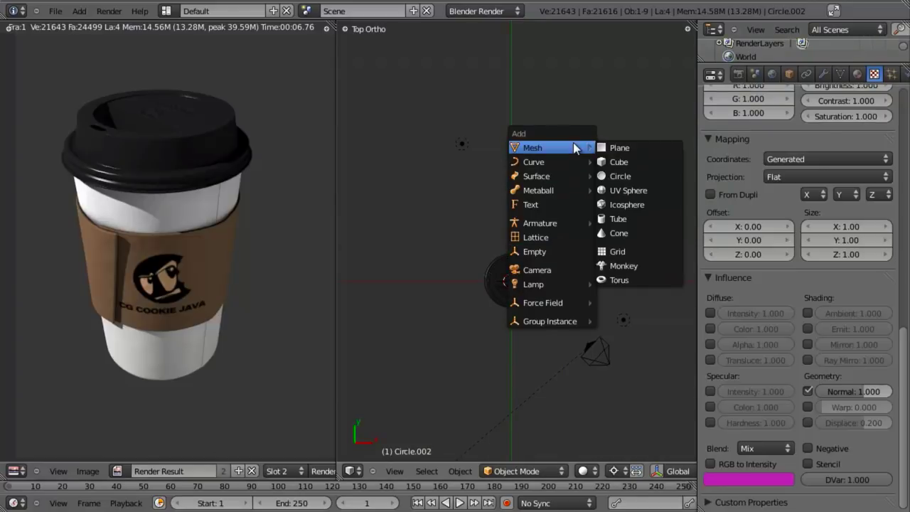
left_click(633, 147)
key("KP_1")
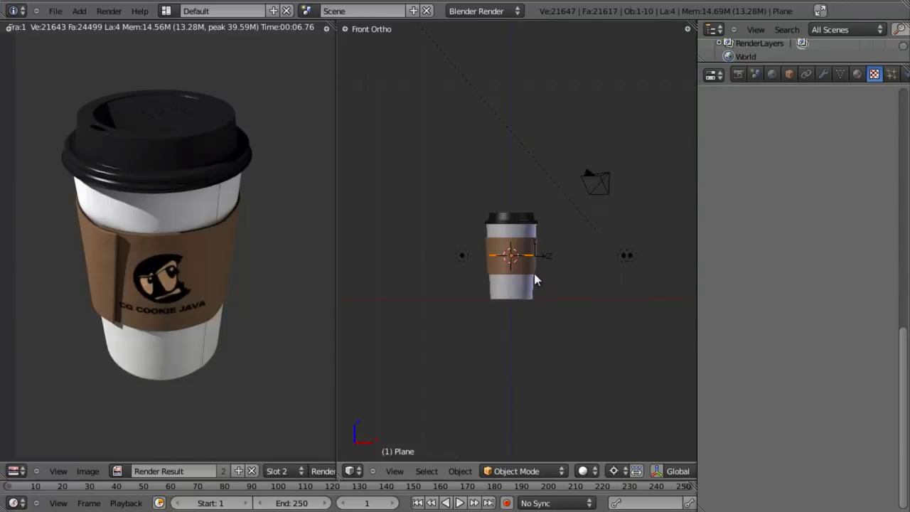
scroll(535, 275, "up", 1)
key("Delete")
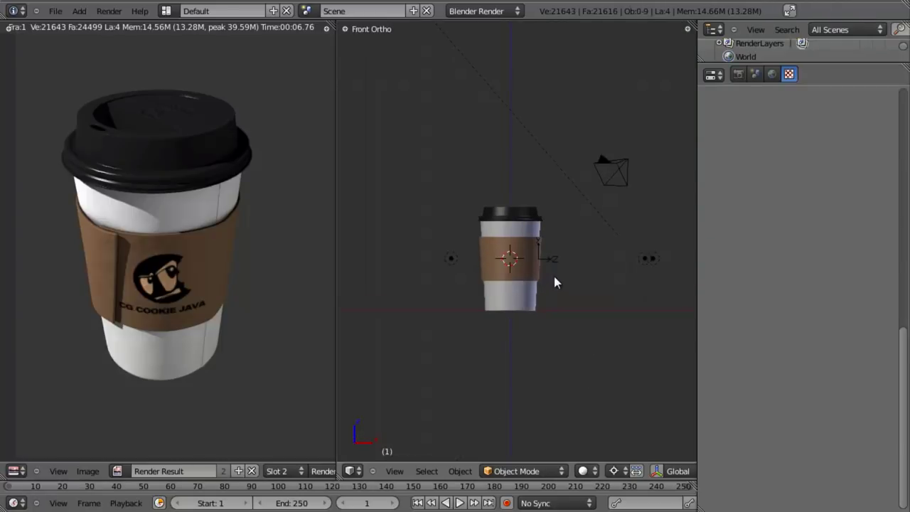
Reset the 3D cursor to the world origin and add a mesh plane there, under the cup
key("Home")
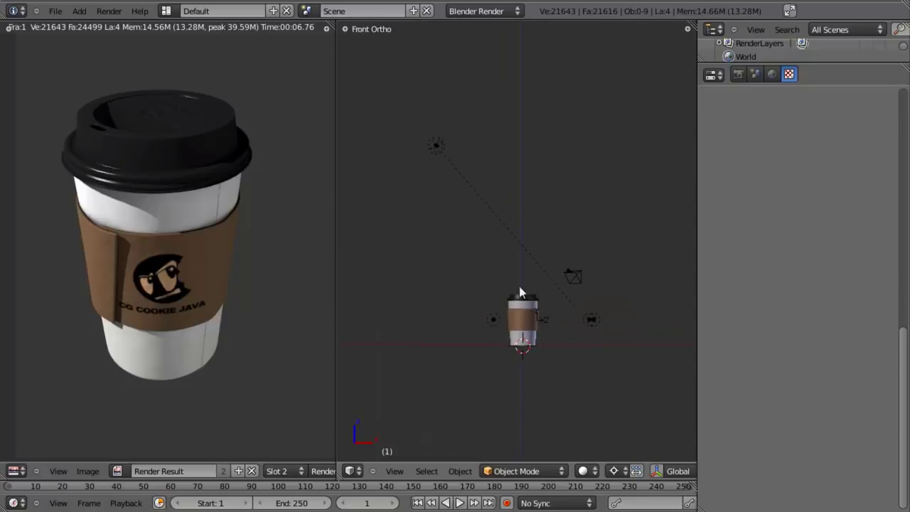
key("KP_7")
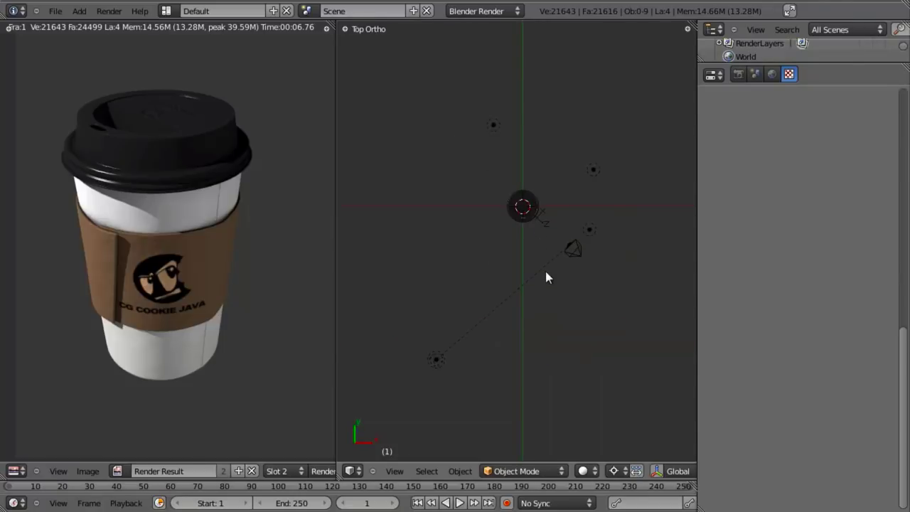
key("shift+a")
mouse_move(547, 274)
key("Escape")
middle_click_drag(554, 248, 533, 273, "shift")
scroll(532, 278, "up", 2)
scroll(526, 285, "up", 2)
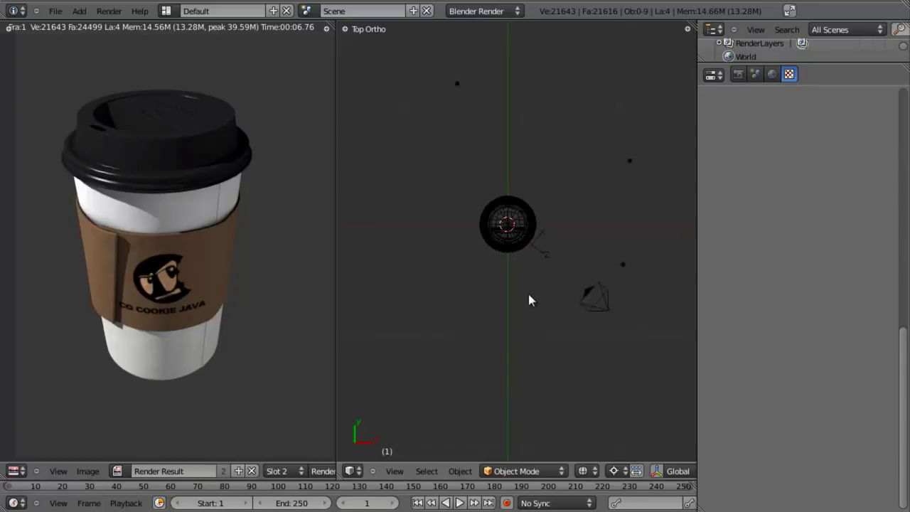
key("shift+a")
mouse_move(537, 275)
left_click(576, 272)
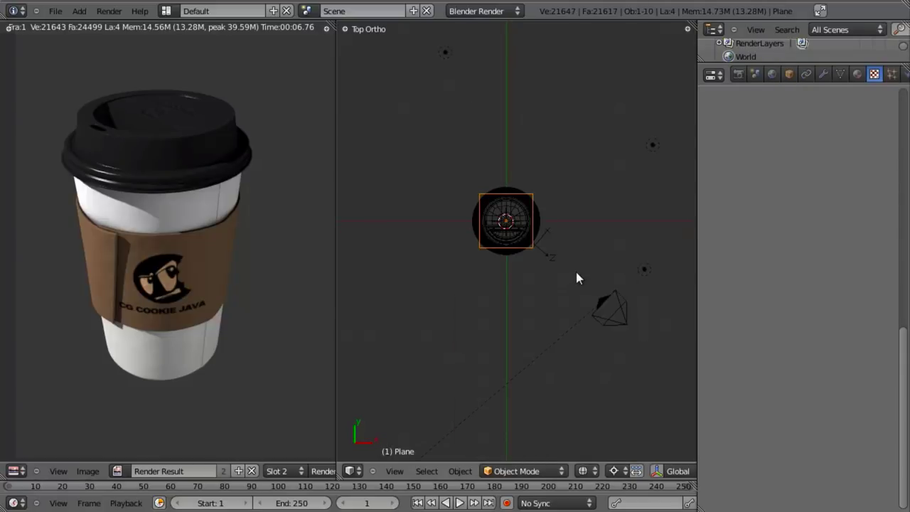
In Edit Mode, scale the plane's mesh by 20 and then by 0.5 so it surrounds the cup
key("Tab")
key("s")
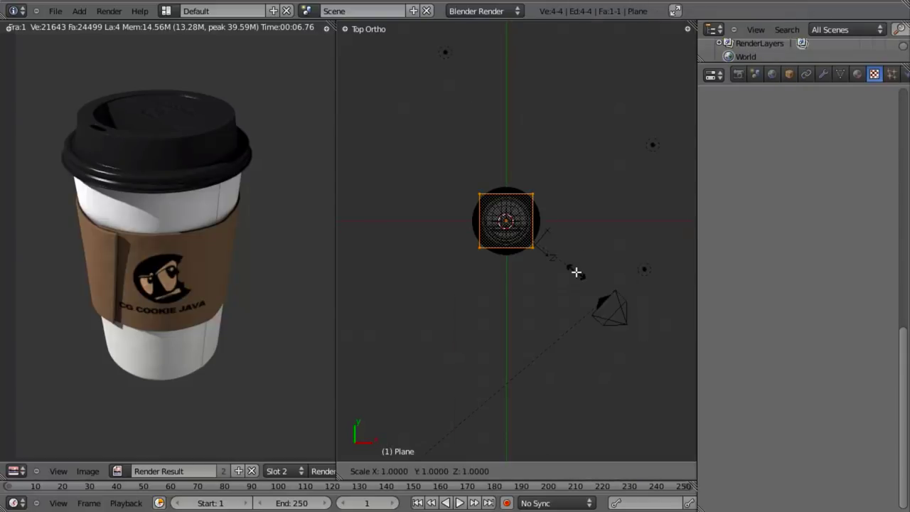
key("2")
key("0")
key("Return")
scroll(496, 312, "down", 3)
scroll(502, 296, "down", 6)
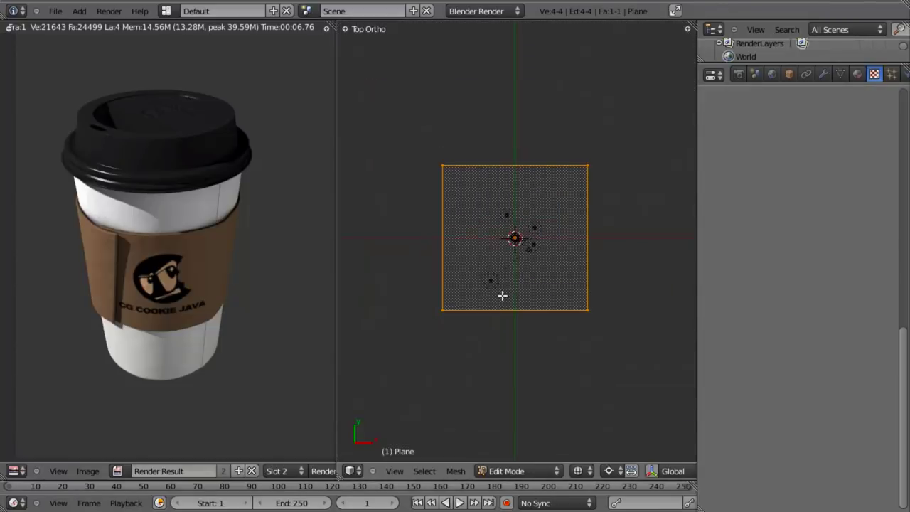
scroll(554, 249, "up", 3)
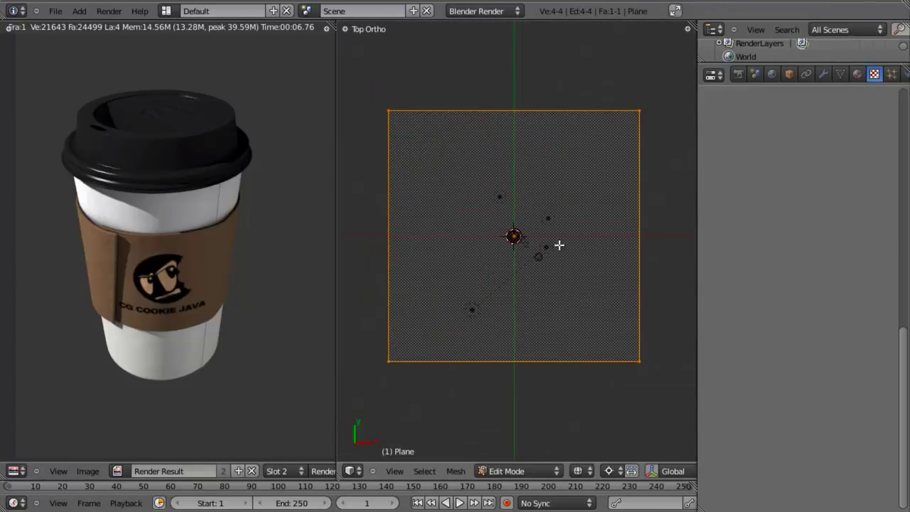
type("s.5")
key("Return")
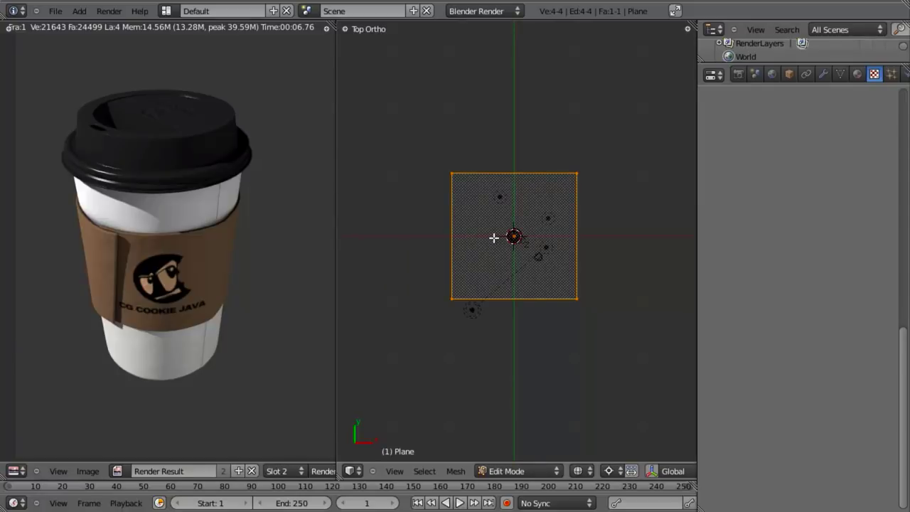
Widen the ground plane by scaling it along X by 2 twice
type("sx")
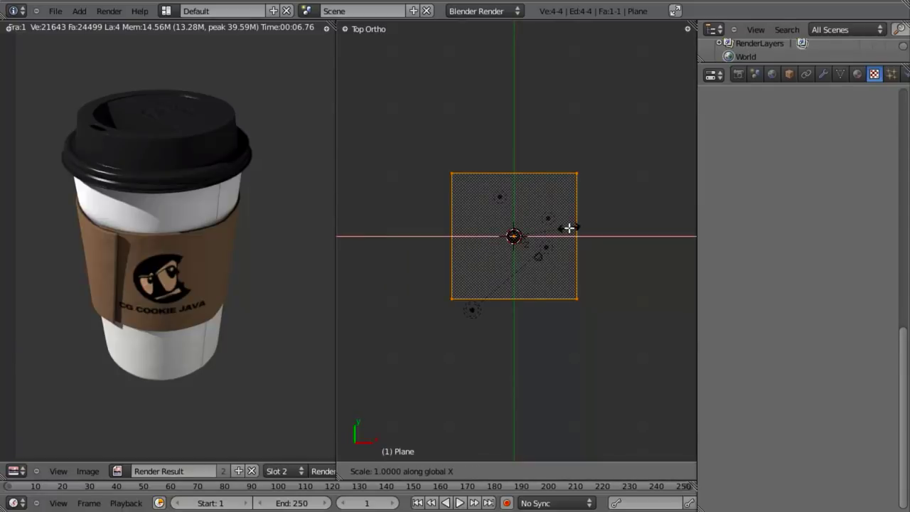
type("2")
key("Return")
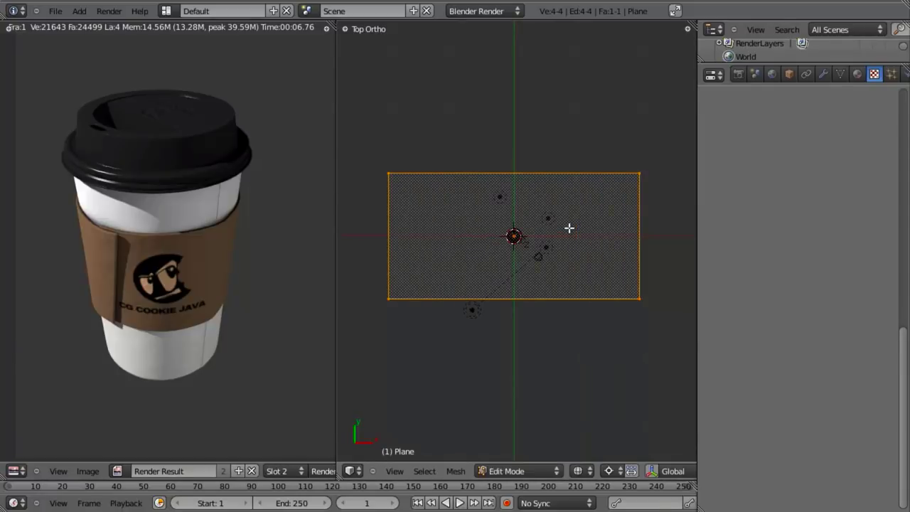
type("sx2")
key("Return")
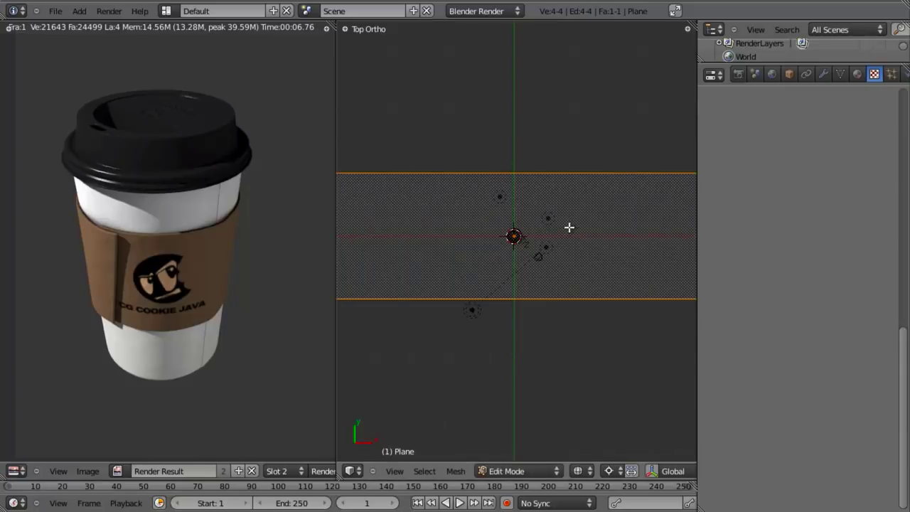
Extrude the plane's back edge five times in side view, curving backward and upward into a tall backdrop behind the cup
scroll(523, 291, "down", 4)
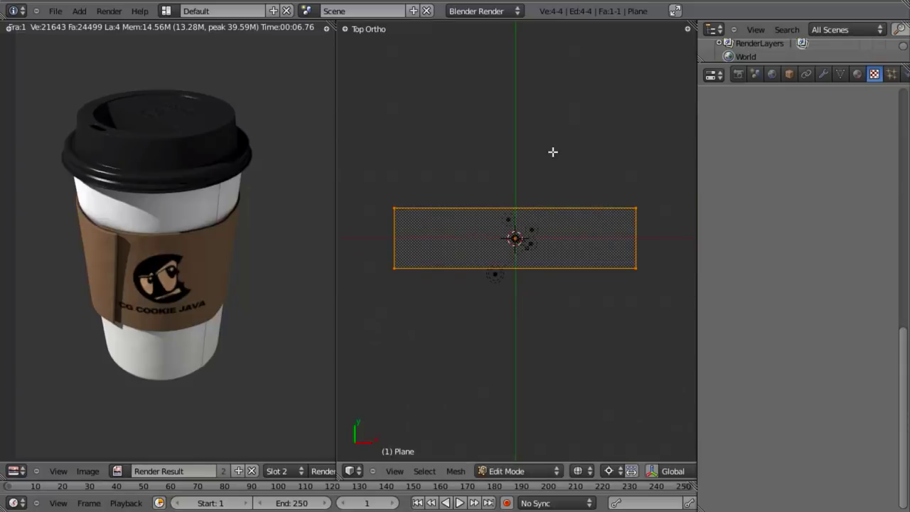
key("a")
key("b")
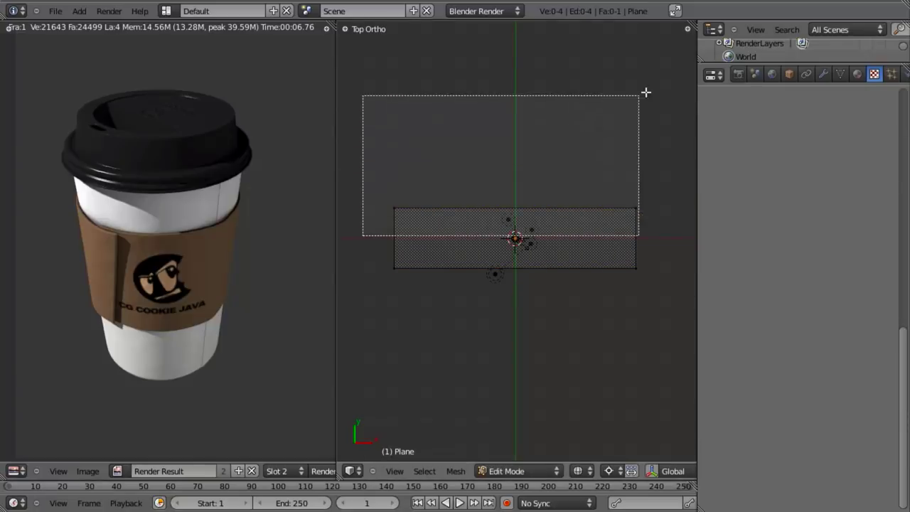
middle_click_drag(597, 211, 598, 211)
key("KP_3")
middle_click_drag(557, 305, 464, 315, "shift")
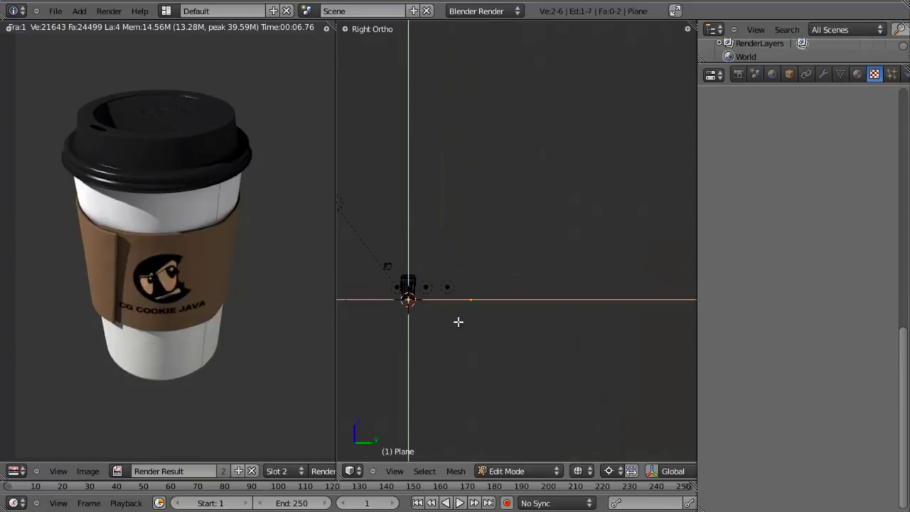
key("e")
left_click(546, 258)
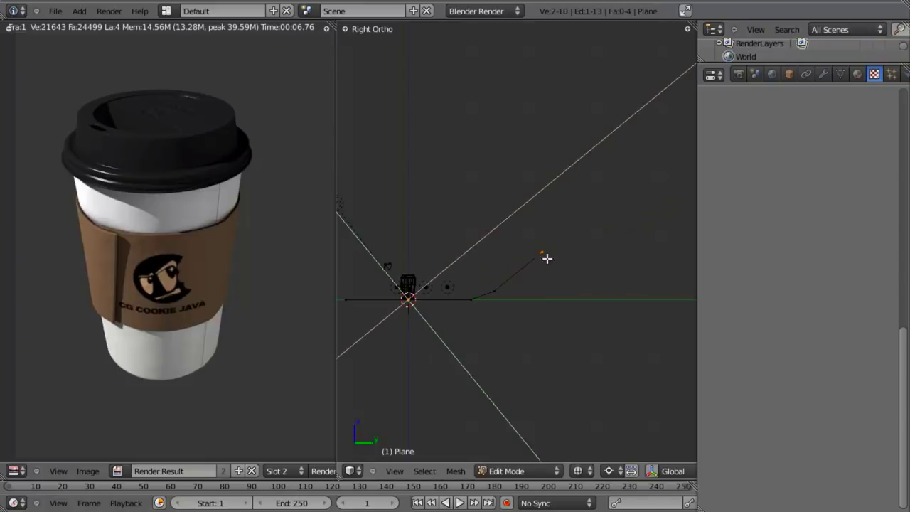
key("e")
left_click(562, 205)
key("e")
left_click(575, 148)
key("e")
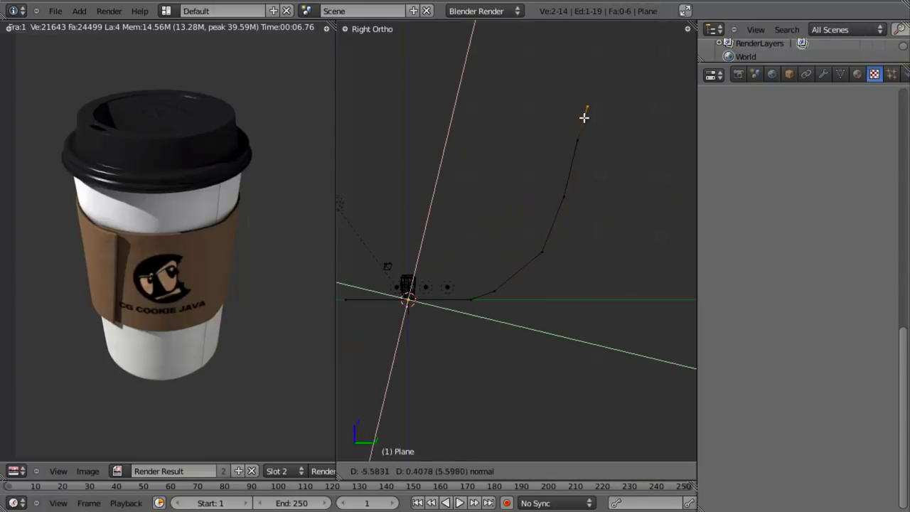
left_click(579, 115)
middle_click_drag(578, 116, 481, 293)
key("z")
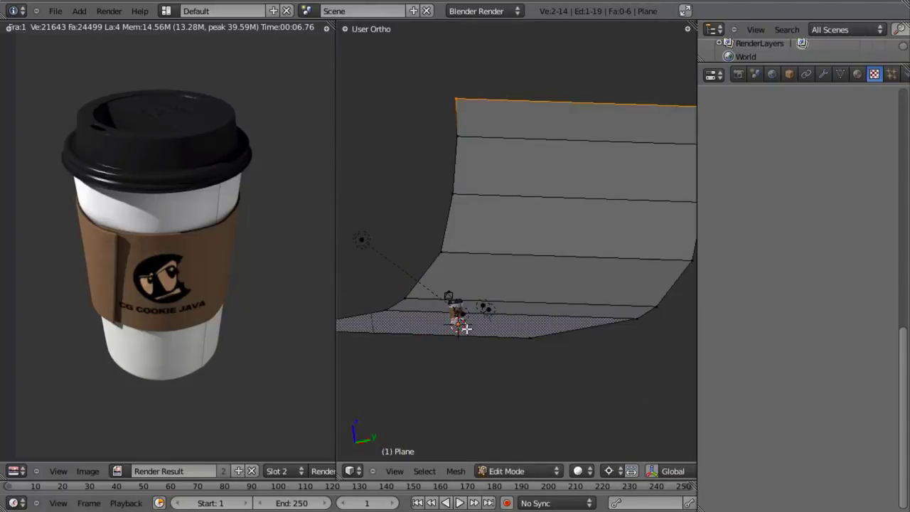
middle_click_drag(622, 155, 534, 273)
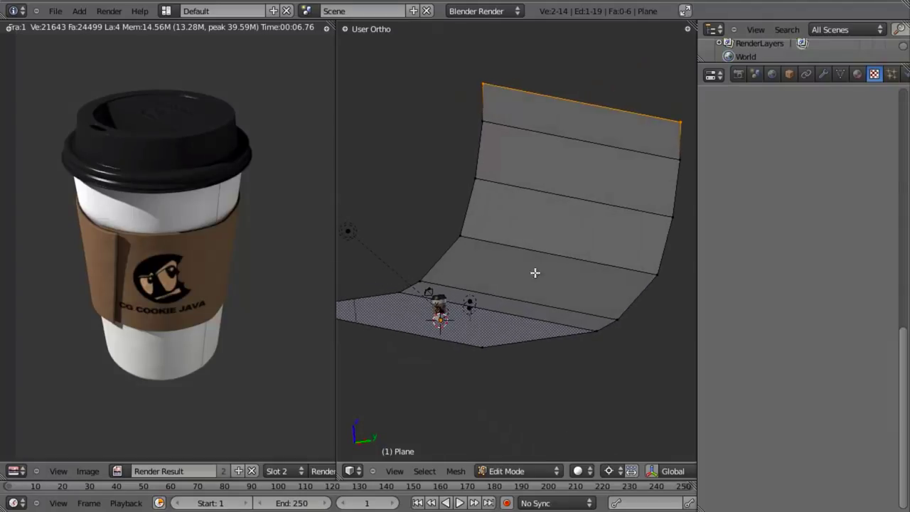
Add a Subdivision Surface modifier to the backdrop with View subdivisions 2 and Optimal Display enabled
key("a")
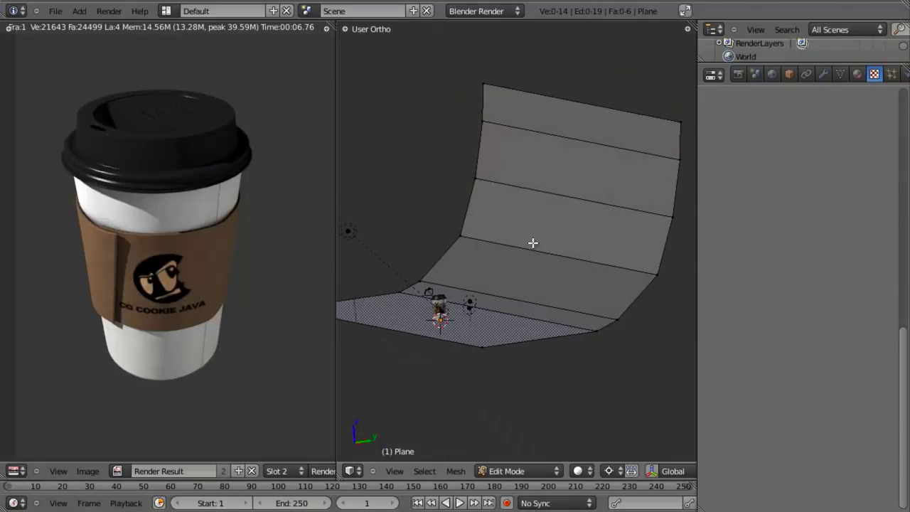
left_click(824, 74)
left_click(799, 145)
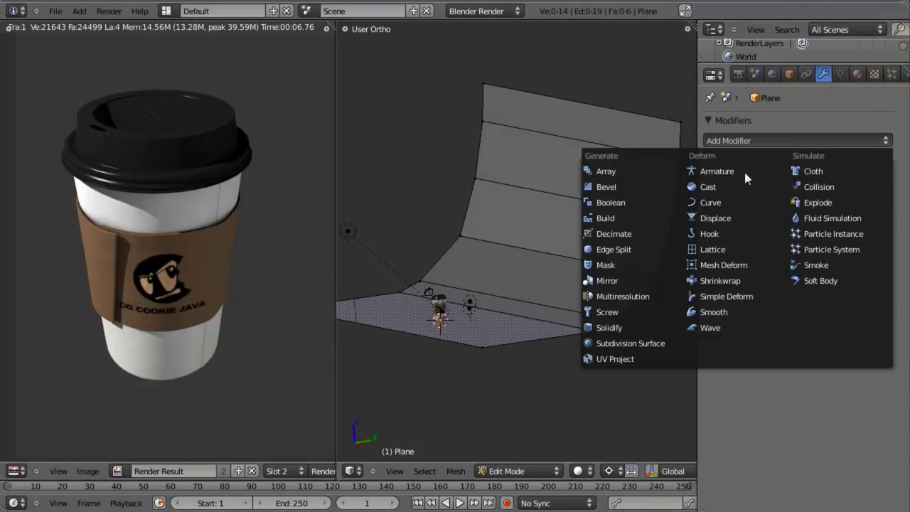
left_click(631, 342)
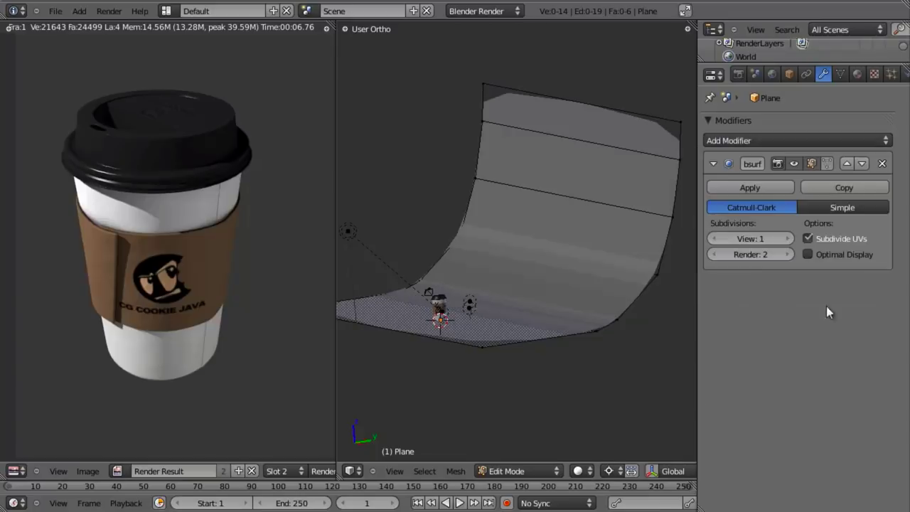
left_click(786, 238)
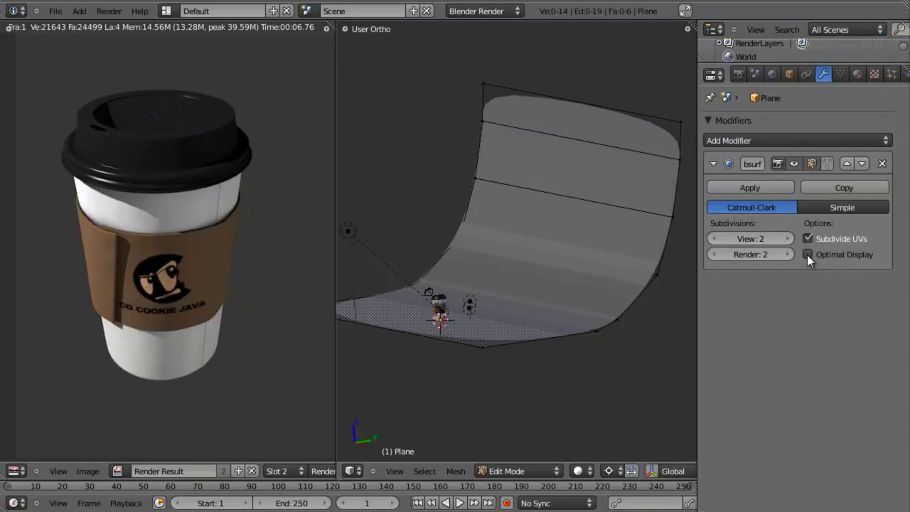
left_click(808, 254)
Apply smooth shading to all of the backdrop's faces
key("a")
key("w")
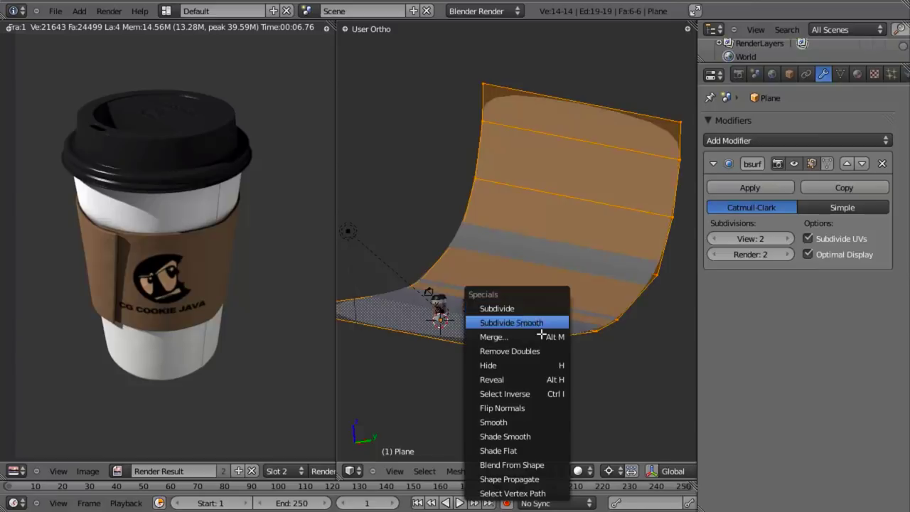
left_click(524, 435)
scroll(549, 195, "up", 4)
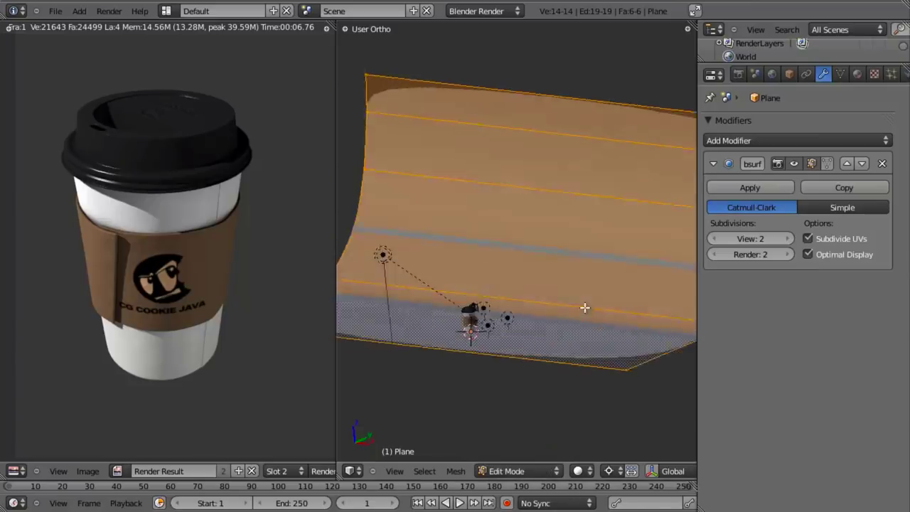
Add two edge loops across the backdrop and scale them along X close to its side edges to sharpen the corners
key("a")
key("a")
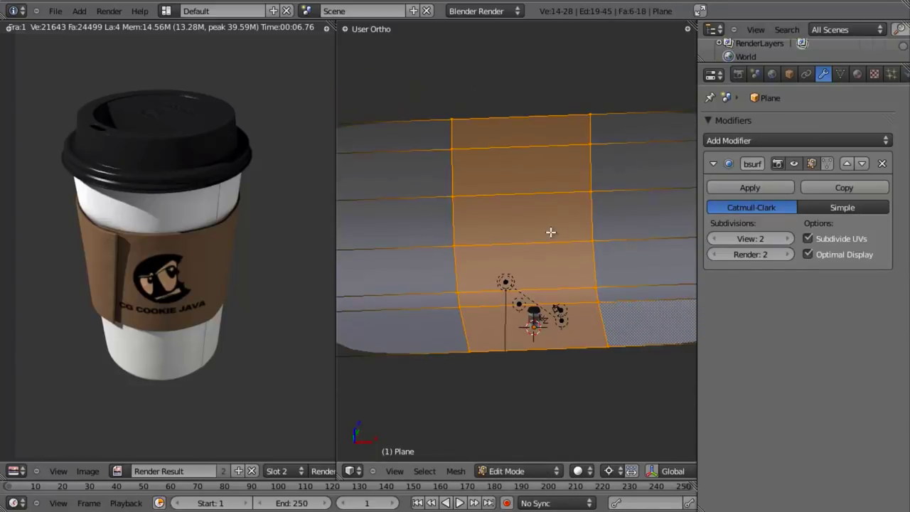
key("s")
key("x")
key("Escape")
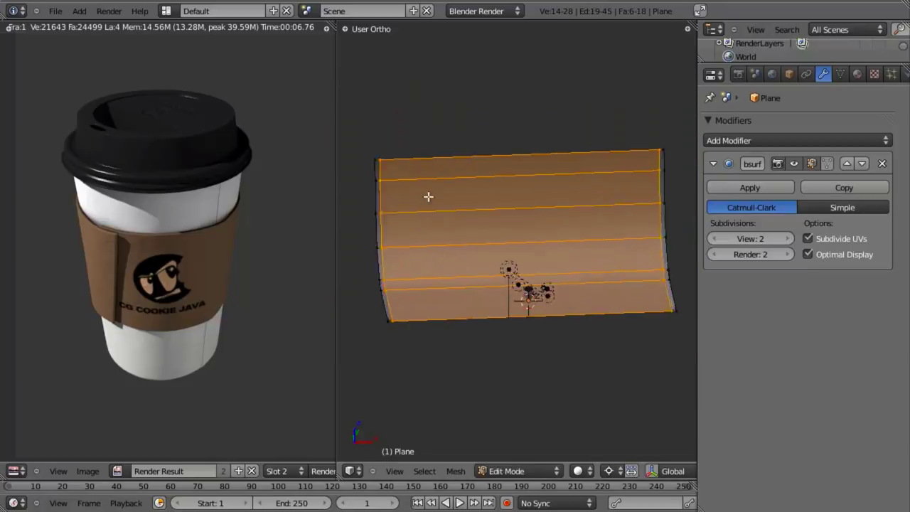
Move the edge loop at the foot of the backdrop's curve about 1.7 units backward along Y
key("Tab")
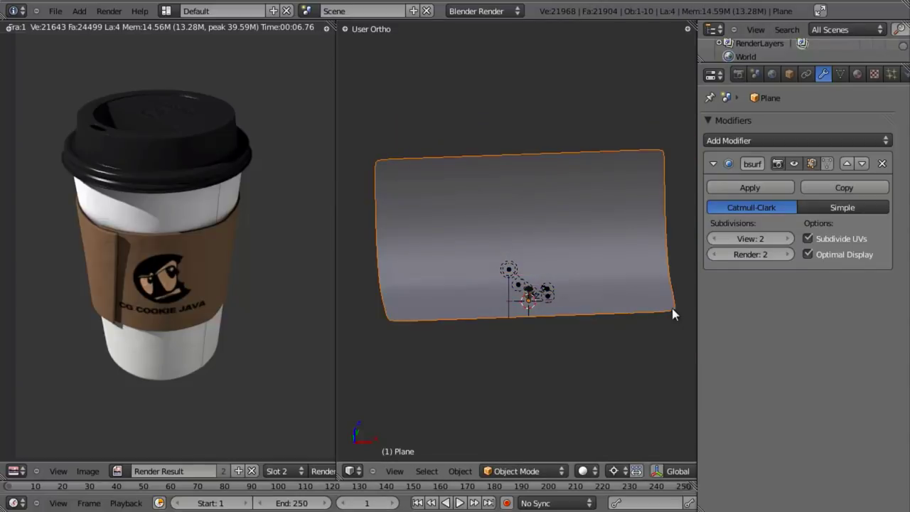
middle_click_drag(674, 292, 533, 274)
key("Tab")
middle_click_drag(563, 301, 590, 330)
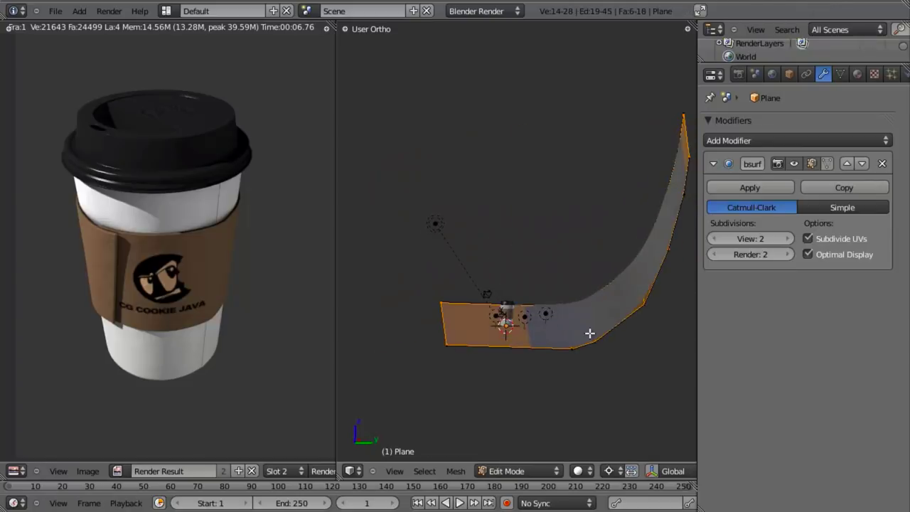
key("z")
key("a")
right_click(605, 318, "alt")
key("KP_3")
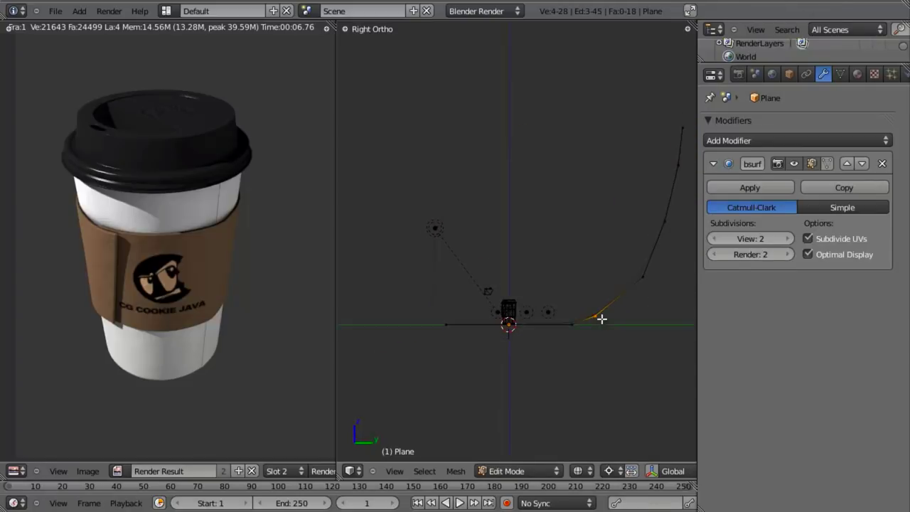
key("g")
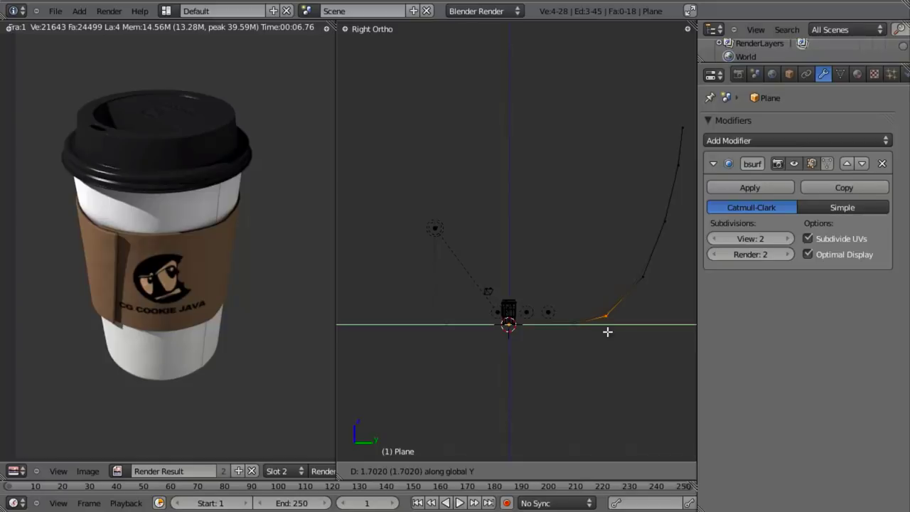
left_click(606, 331)
Select the edge loop where the backdrop's floor meets the curve and move it slightly forward along Y
mouse_move(520, 328)
middle_mouse_down()
mouse_move(562, 352)
mouse_move(450, 313)
middle_mouse_up()
key("z")
key("Tab")
key("Tab")
key("z")
right_click(469, 334, "alt")
key("z")
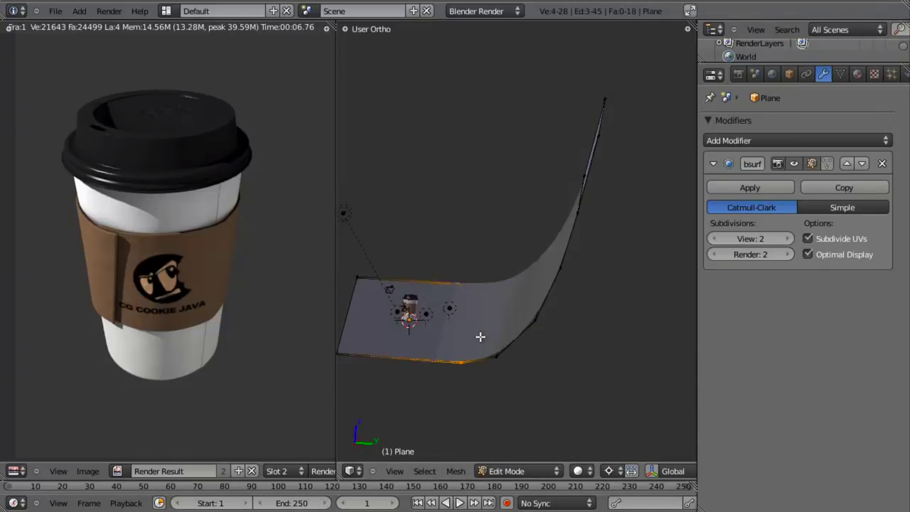
key("g")
key("y")
left_click(475, 336)
Add an edge loop across the backdrop's floor, slid back toward the curve, and finish editing the mesh
key("z")
key("ctrl+r")
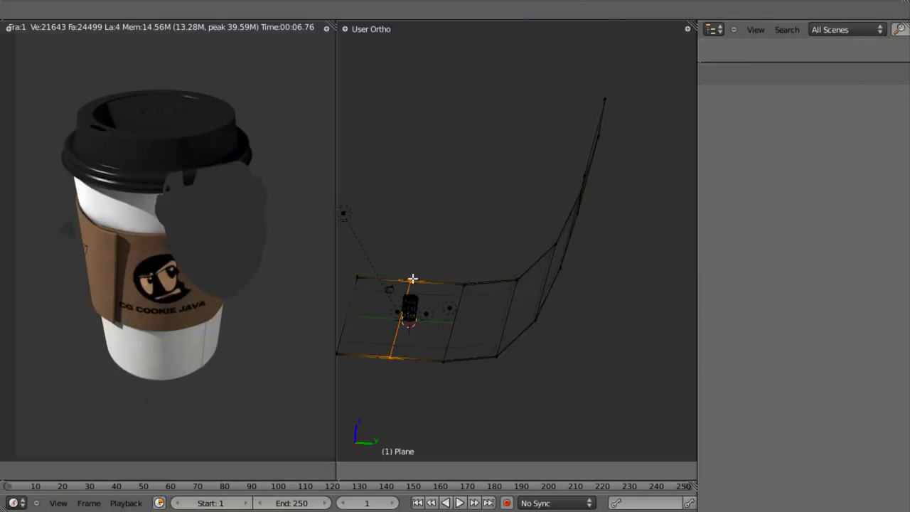
key("Escape")
key("Tab")
key("z")
key("ctrl+2")
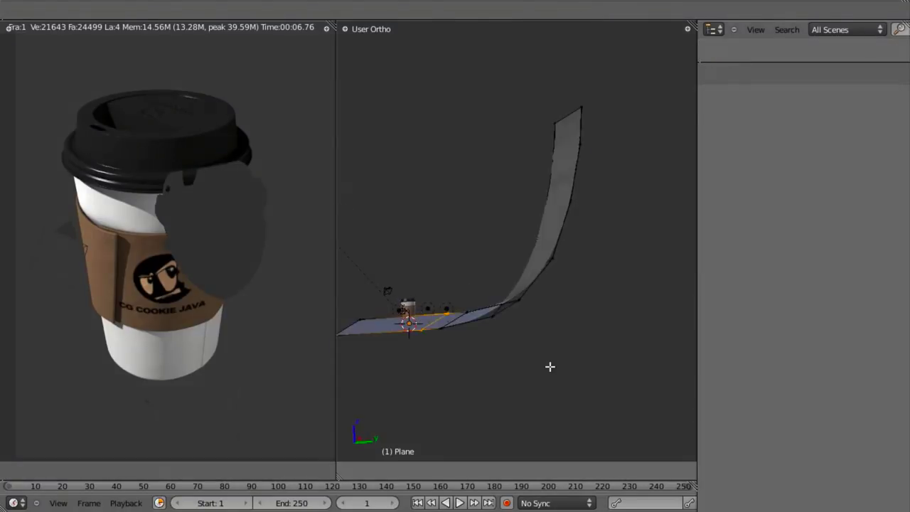
middle_click_drag(522, 302, 520, 327)
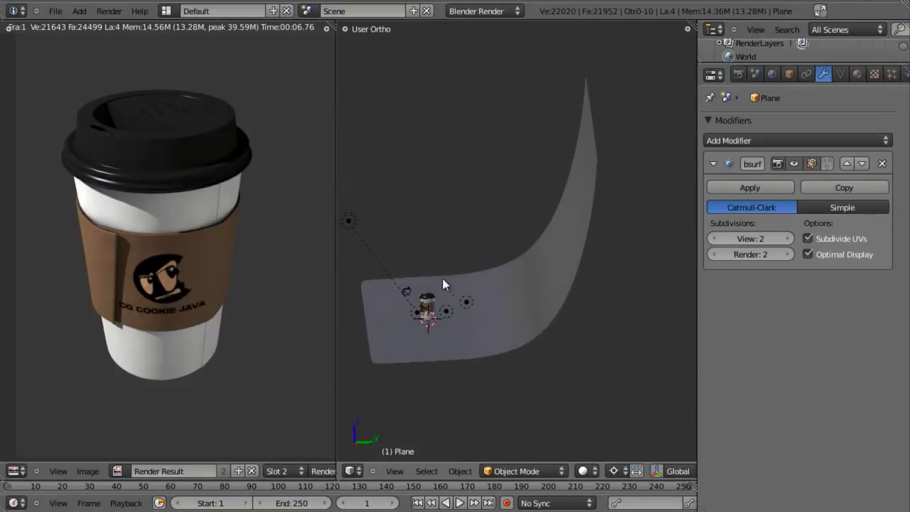
Trackball-rotate the camera around the cup from the camera view to reframe it against the backdrop
key("KP_0")
scroll(568, 273, "down", 4)
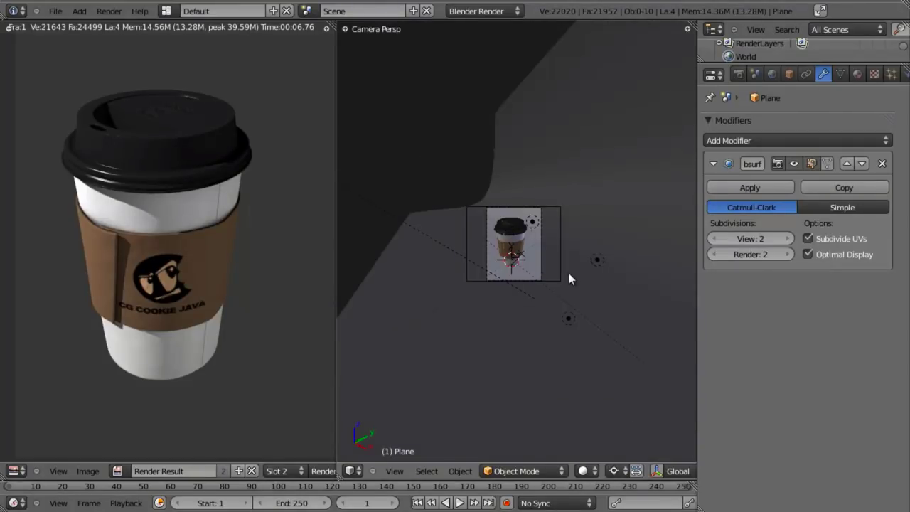
scroll(570, 273, "up", 2)
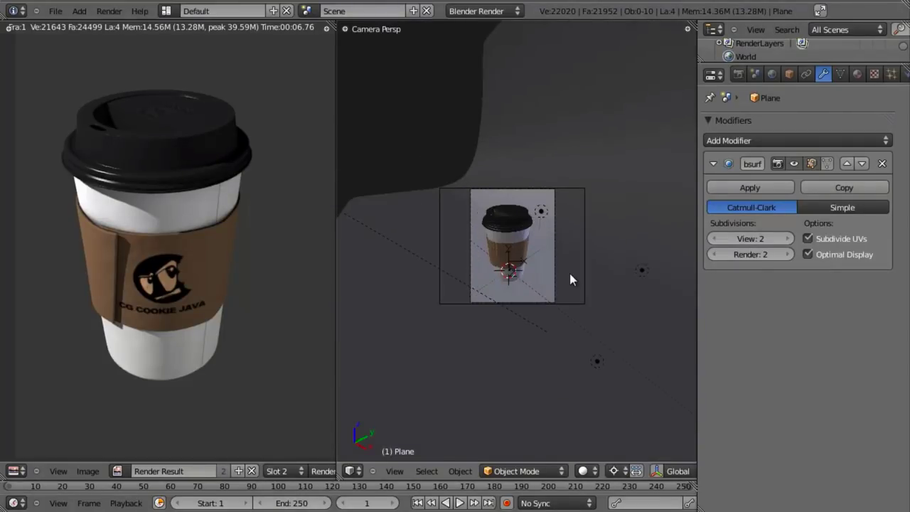
right_click(583, 237)
key("r")
key("r")
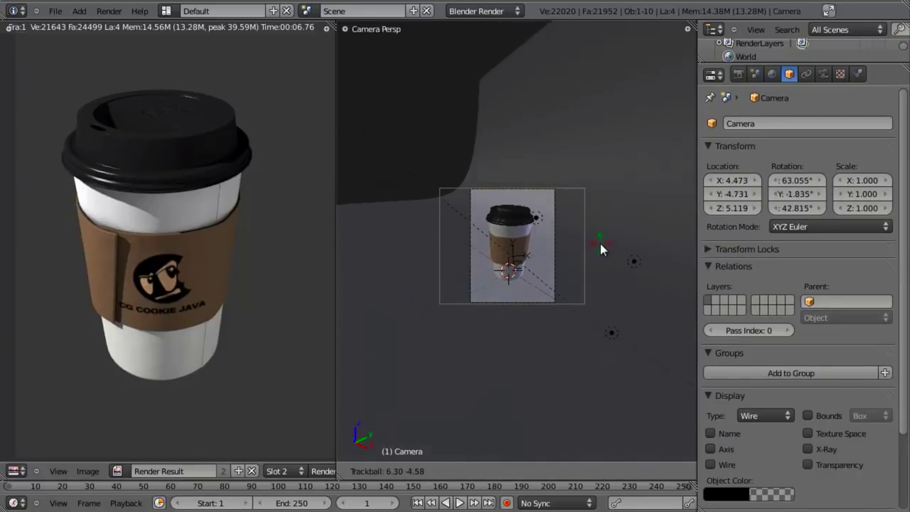
left_click(608, 248)
key("g")
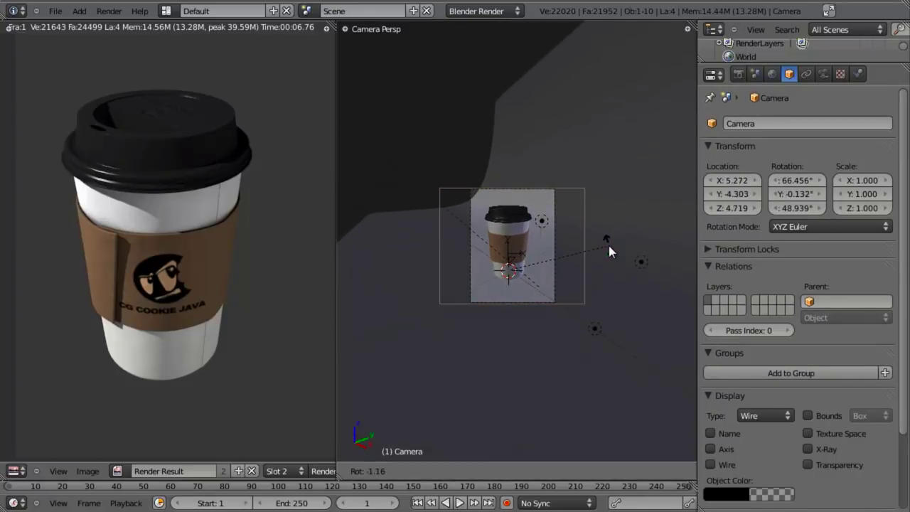
key("Escape")
Move the camera up to about Z 5.23 and orbit it around global Z to about 42°
key("g")
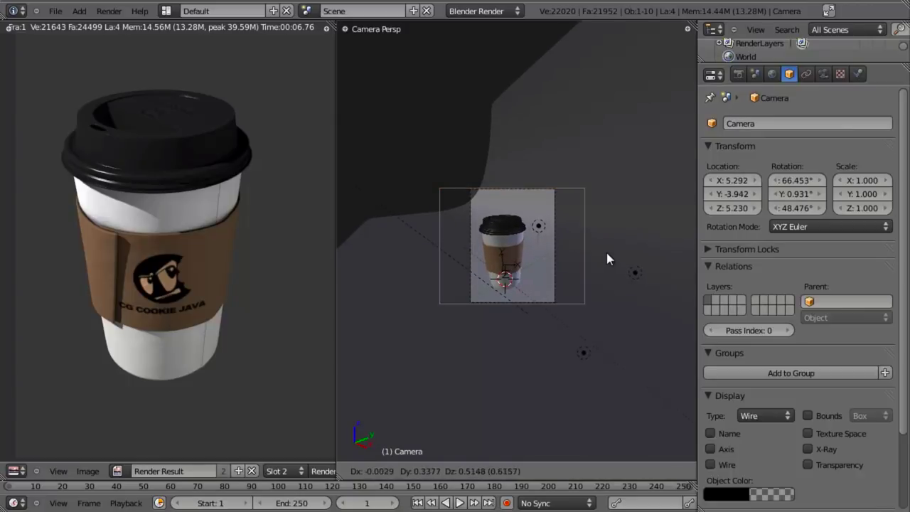
left_click(608, 253)
key("r")
key("z")
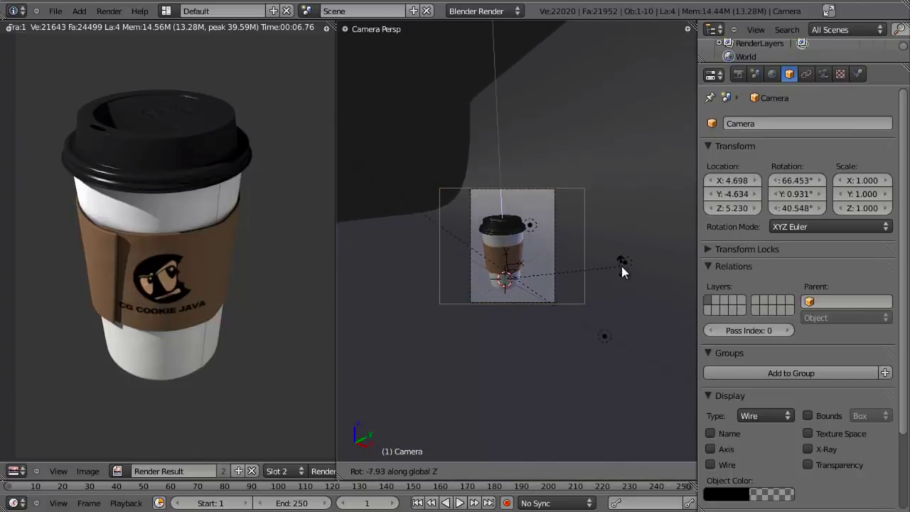
left_click(621, 264)
Render the cup on the backdrop from the adjusted camera
key("ctrl+shift+o")
key("Escape")
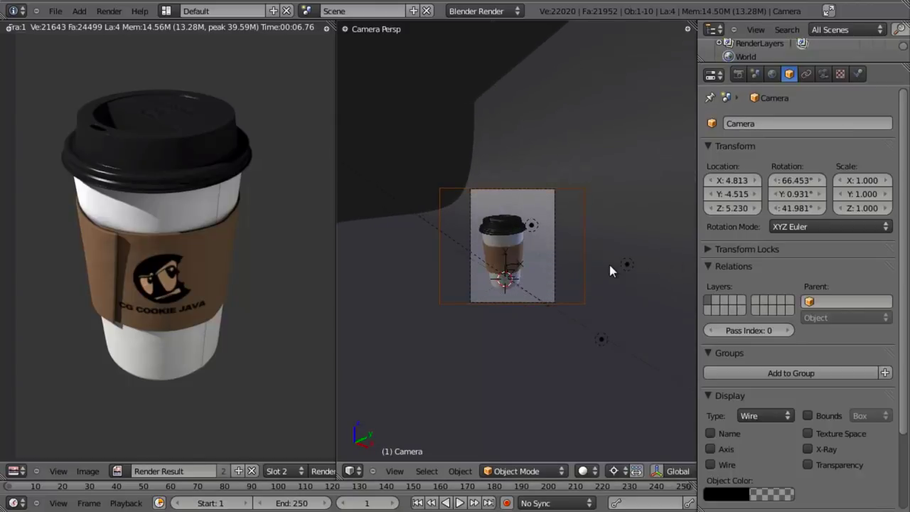
key("F12")
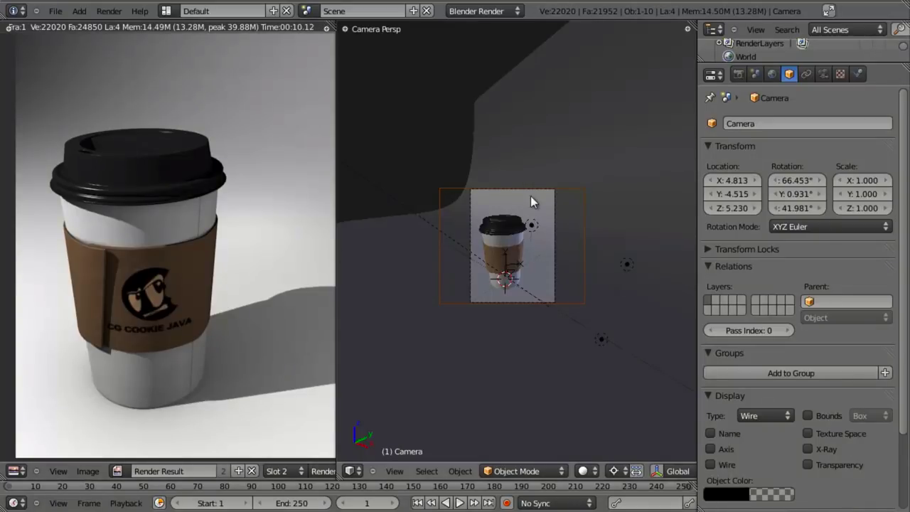
Add a Copy Rotation constraint to the backdrop plane
right_click(525, 132)
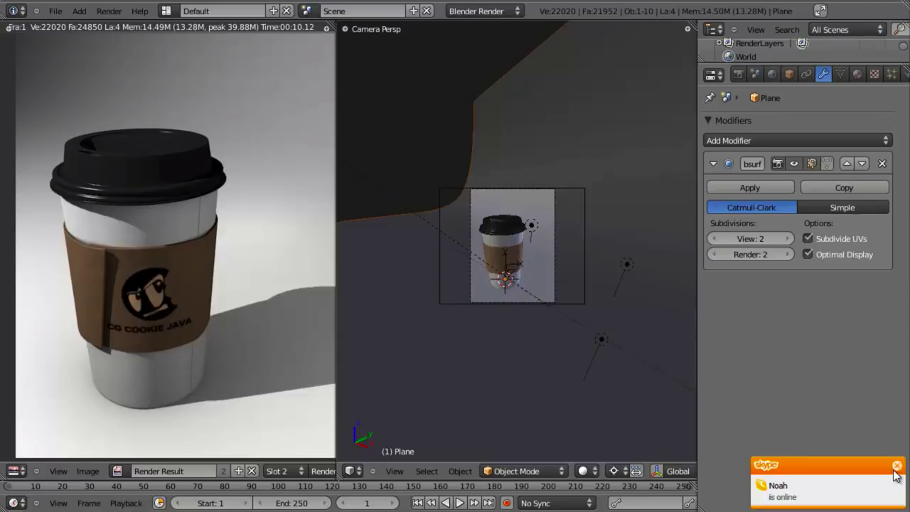
left_click(897, 466)
scroll(848, 82, "down", 1)
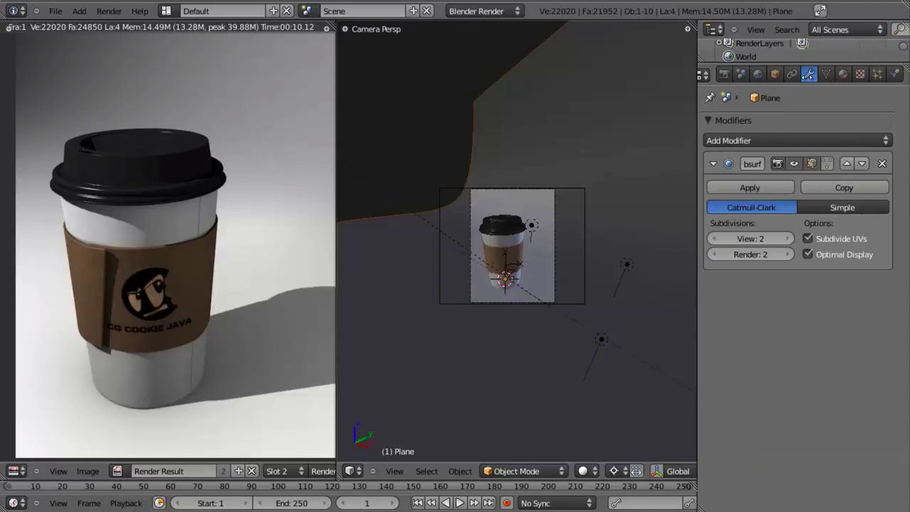
left_click(791, 74)
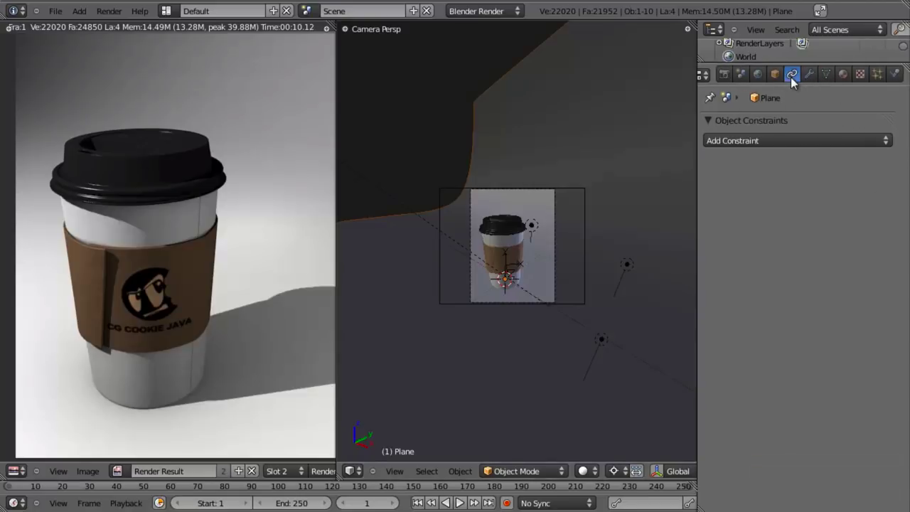
left_click(760, 140)
left_click(633, 187)
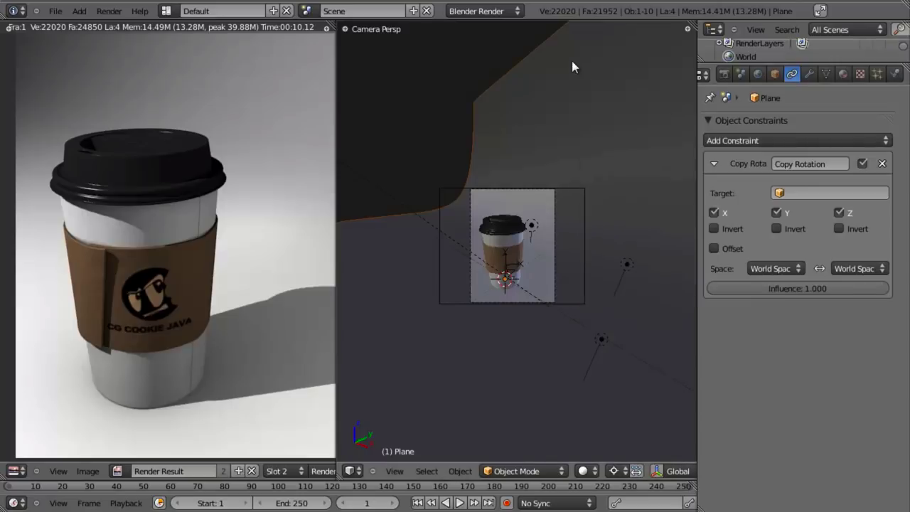
Target the Copy Rotation constraint at Camera and limit it to the Z axis by disabling X and Y
left_click(815, 193)
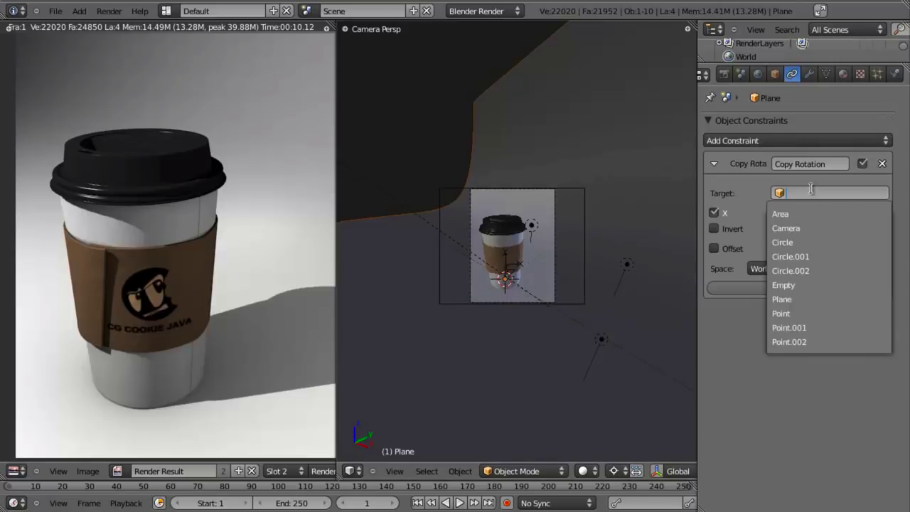
left_click(797, 227)
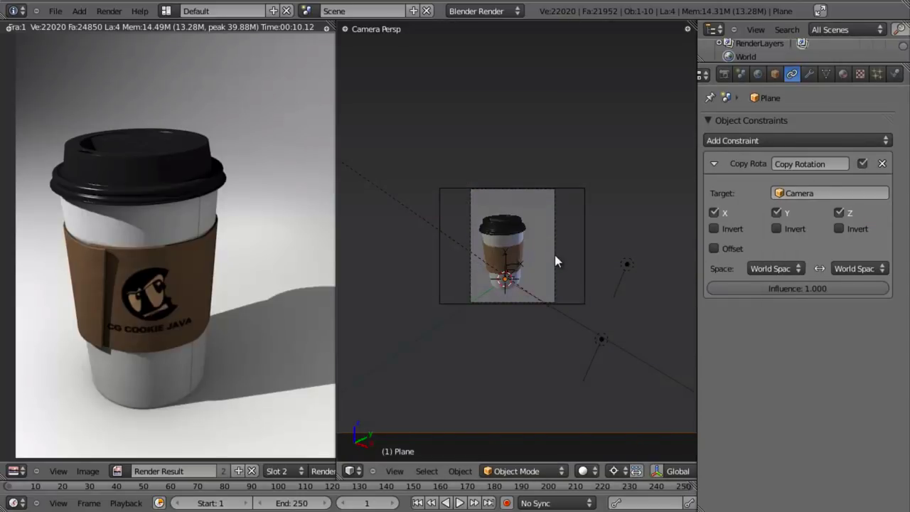
left_click(714, 212)
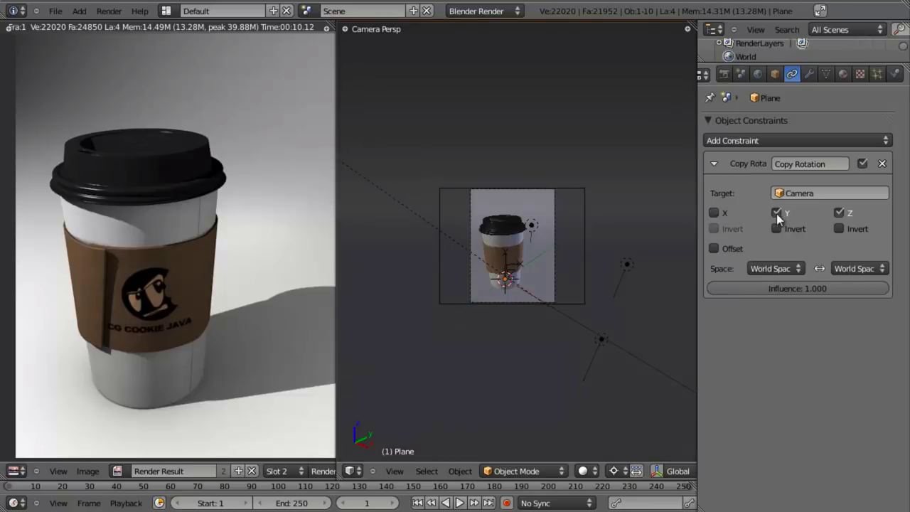
left_click(776, 212)
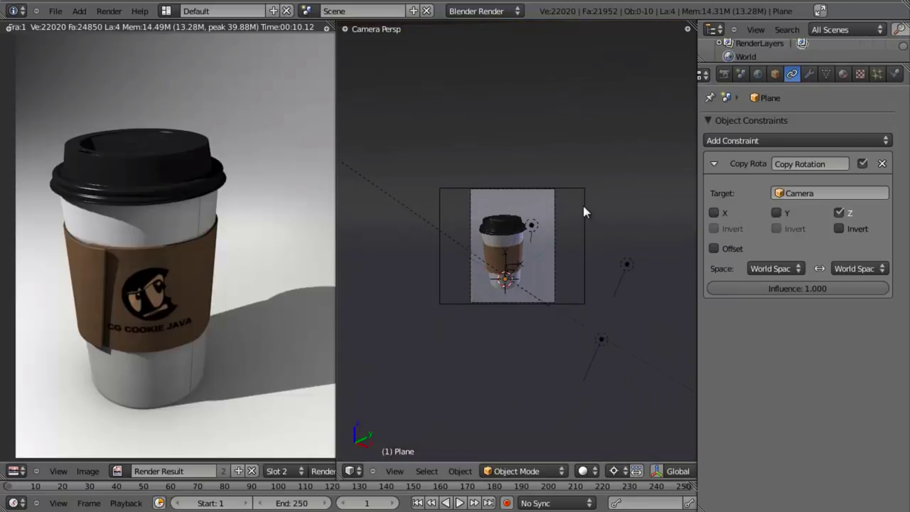
Try rotating the camera around global Z in camera view to check that the backdrop follows
right_click(589, 219)
key("r")
key("z")
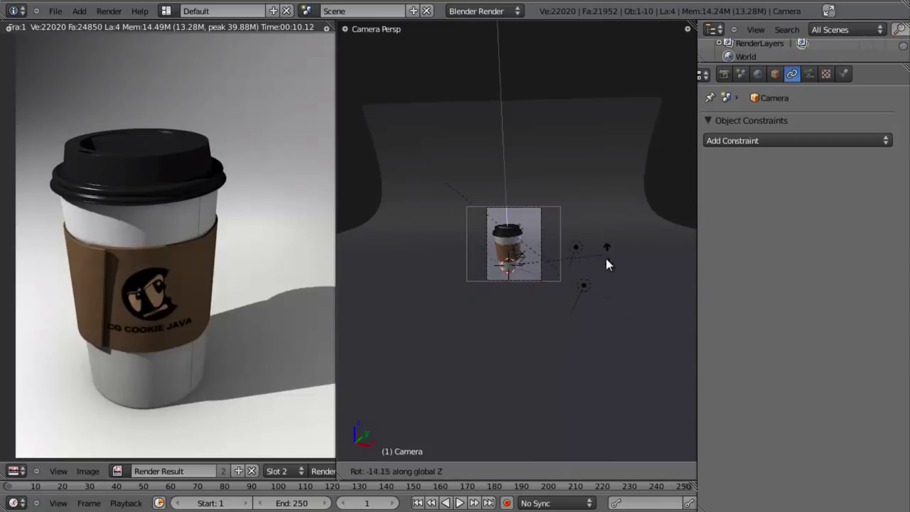
left_click(589, 279)
key("r")
key("z")
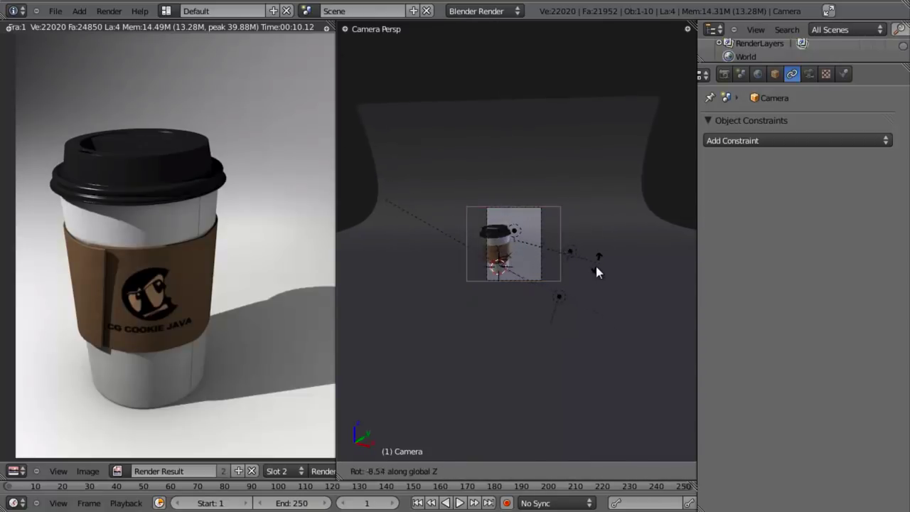
left_click(558, 299)
Try rotating the camera in top view to examine how the backdrop turns with it
key("KP_5")
key("KP_7")
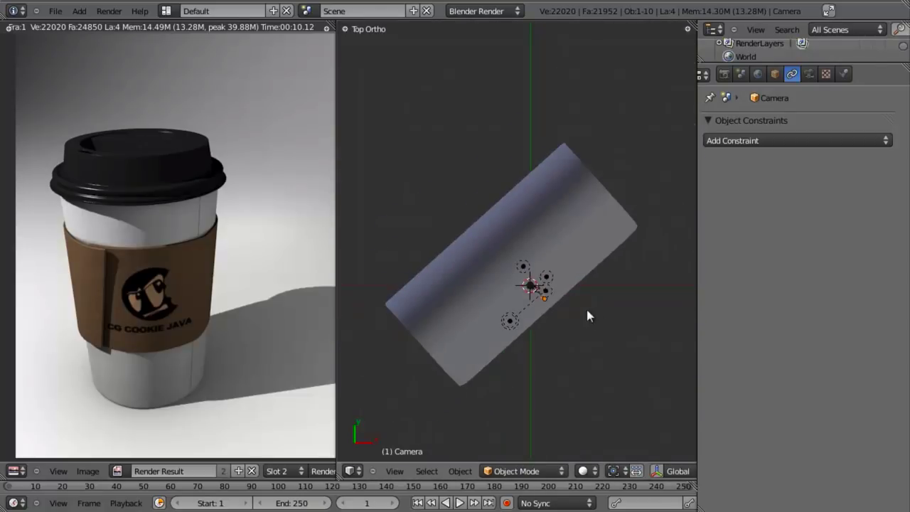
key("r")
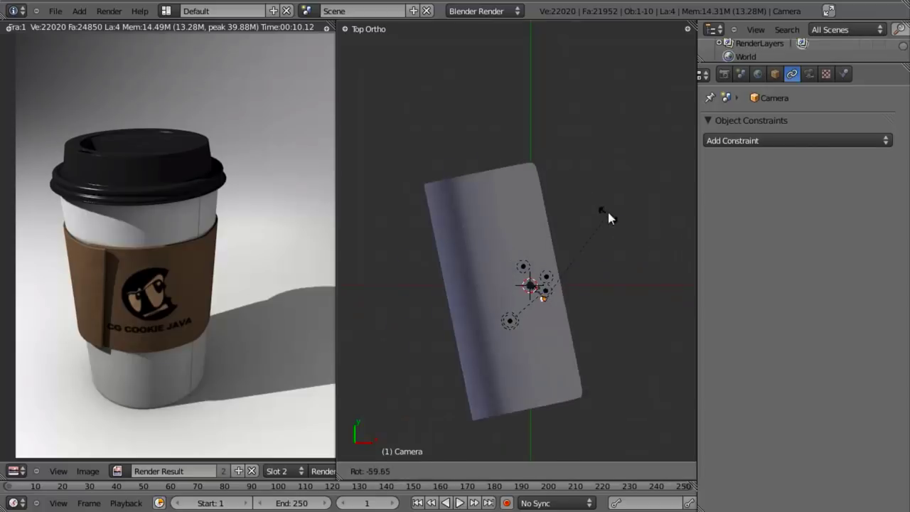
left_click(562, 349)
scroll(569, 348, "up", 2)
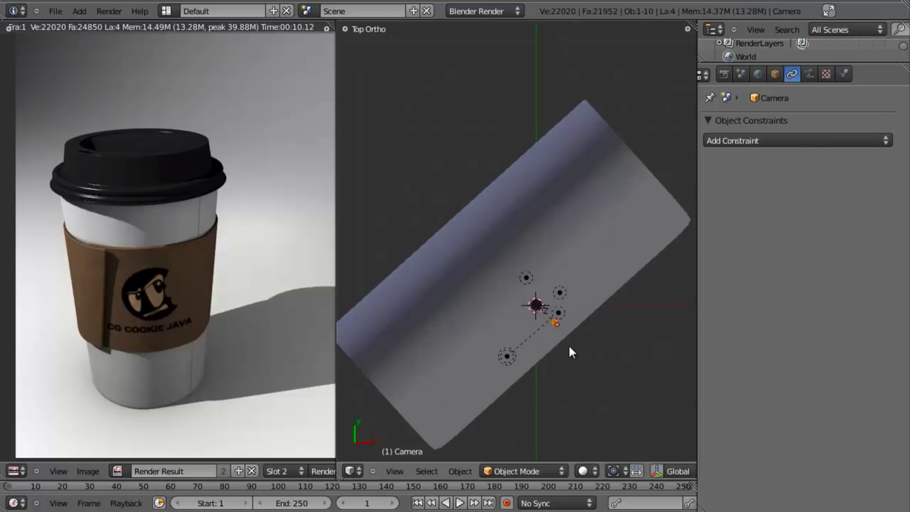
key("period")
scroll(611, 356, "up", 3)
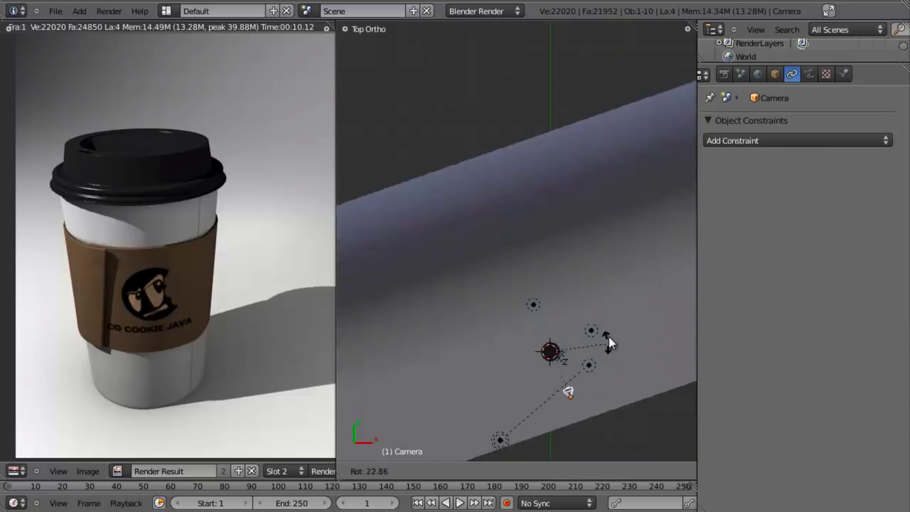
left_click(609, 328)
scroll(590, 339, "down", 2)
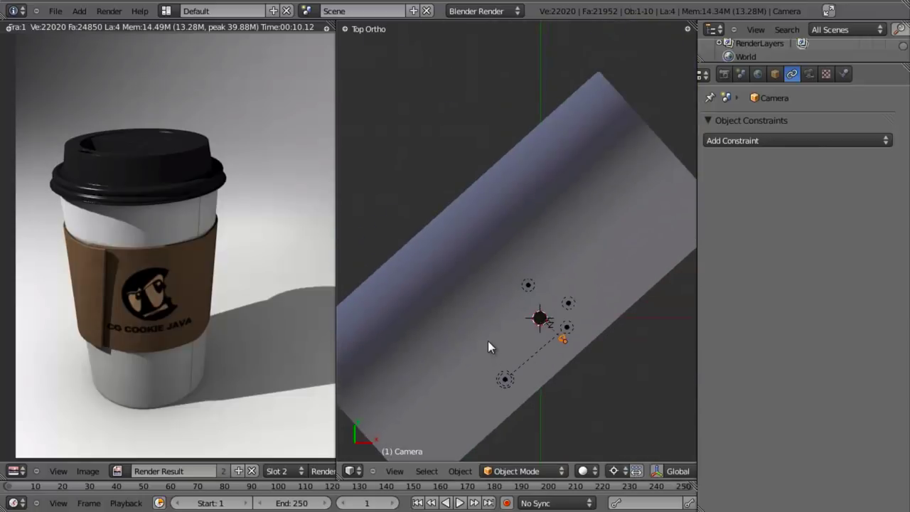
Return to the camera view and try one more camera rotation around global Z
key("KP_0")
key("r")
key("z")
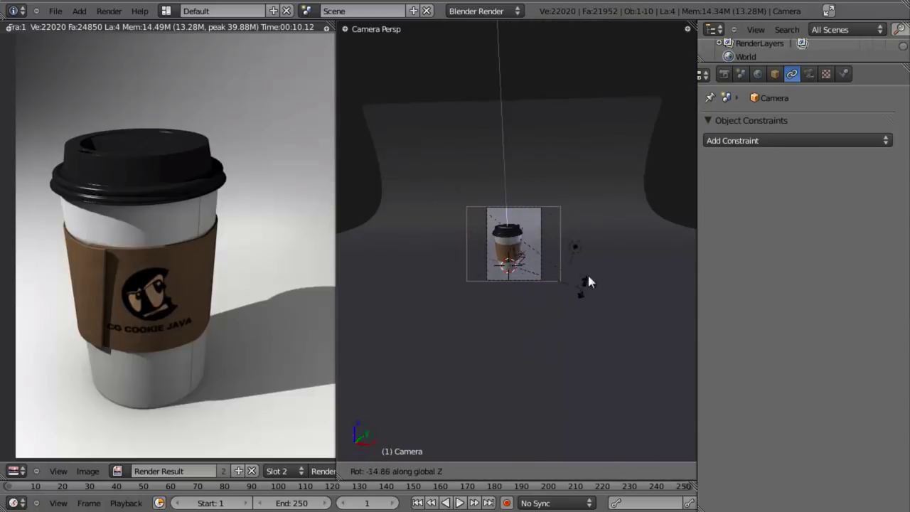
left_click(576, 275)
Save over cgc_coffee_cup_part2.blend and select the backdrop
key("ctrl+s")
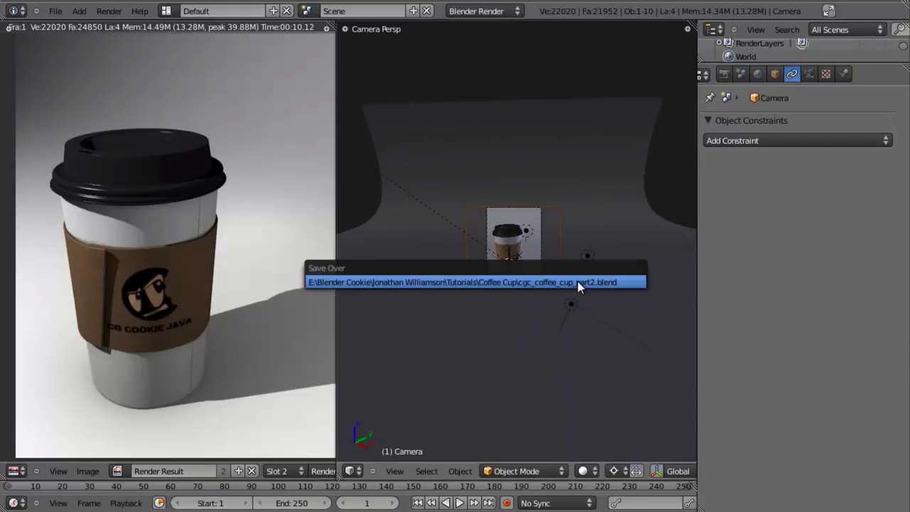
left_click(578, 281)
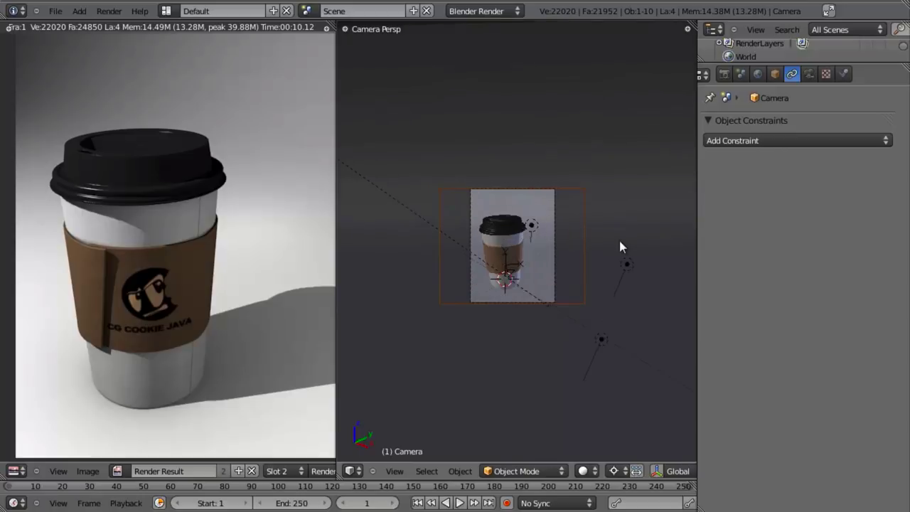
right_click(588, 101)
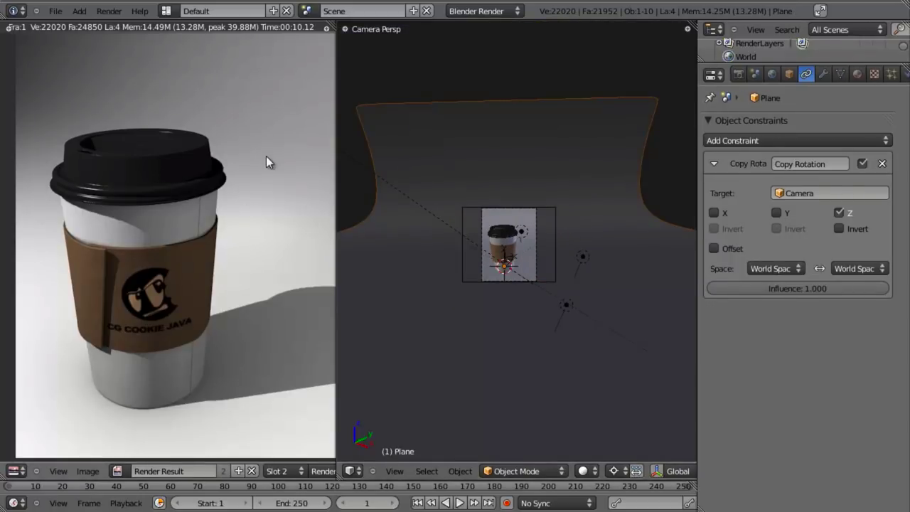
Create a new material for the backdrop and set its specular intensity to 0
left_click(857, 75)
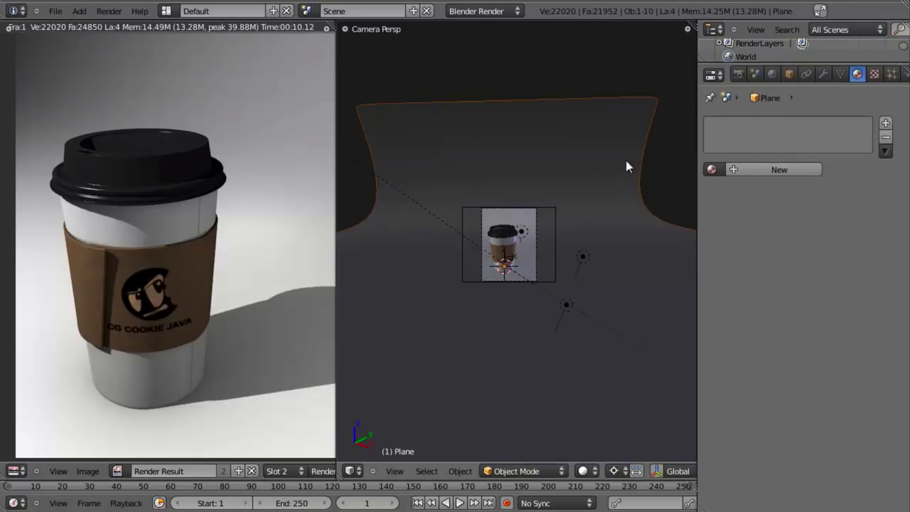
left_click(765, 166)
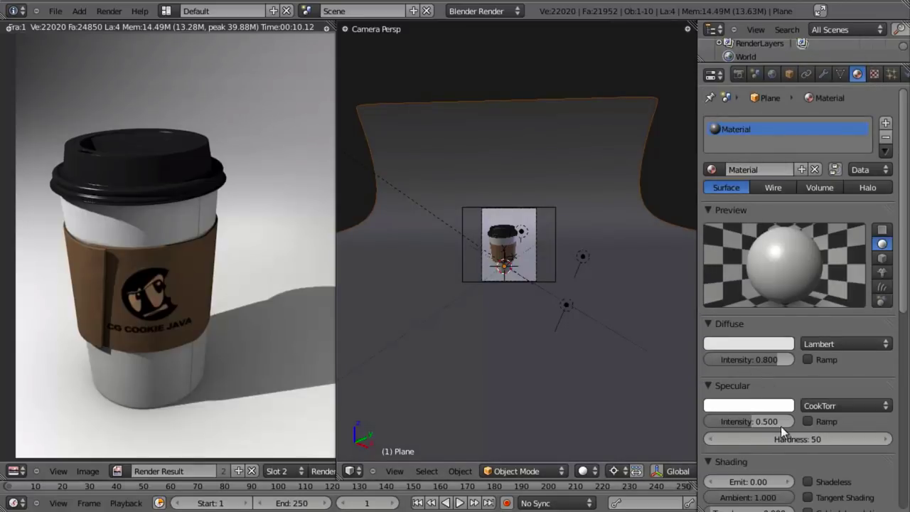
left_click_drag(782, 424, 624, 429)
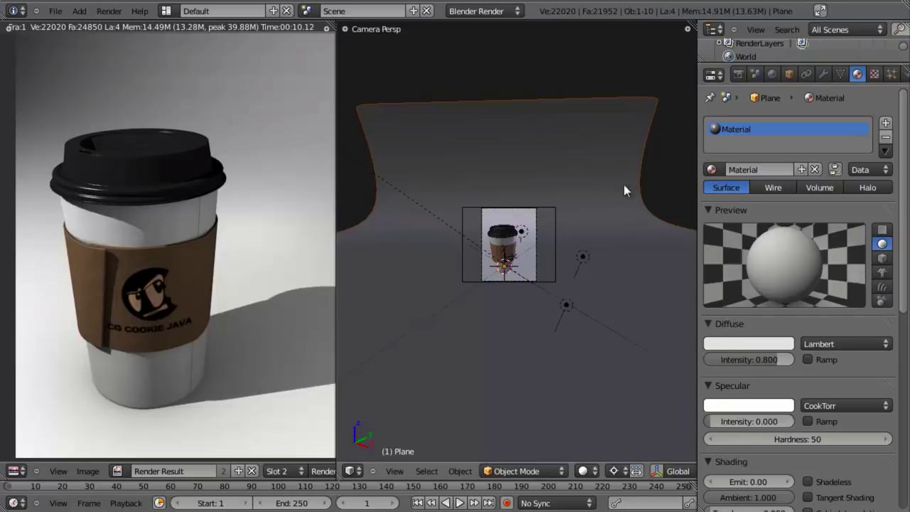
Change the backdrop material's diffuse color to a dark, muted blue-green
left_click(760, 343)
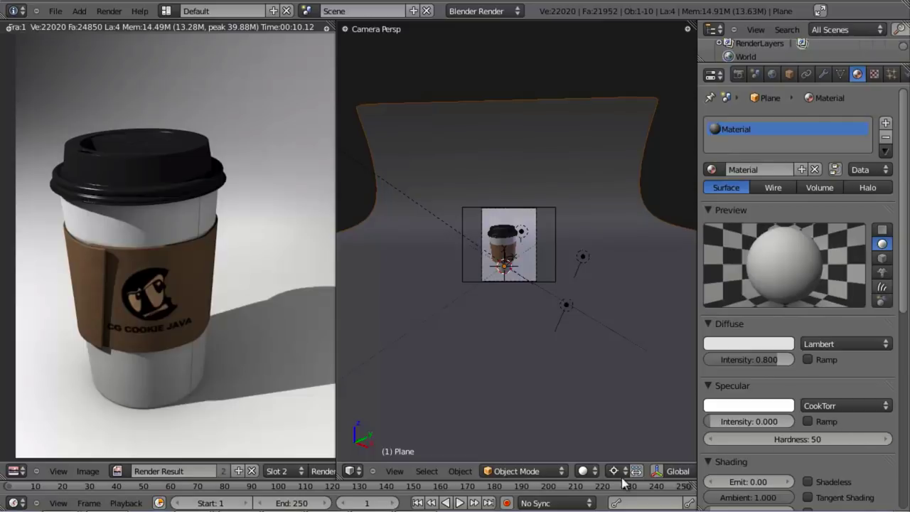
left_click(747, 343)
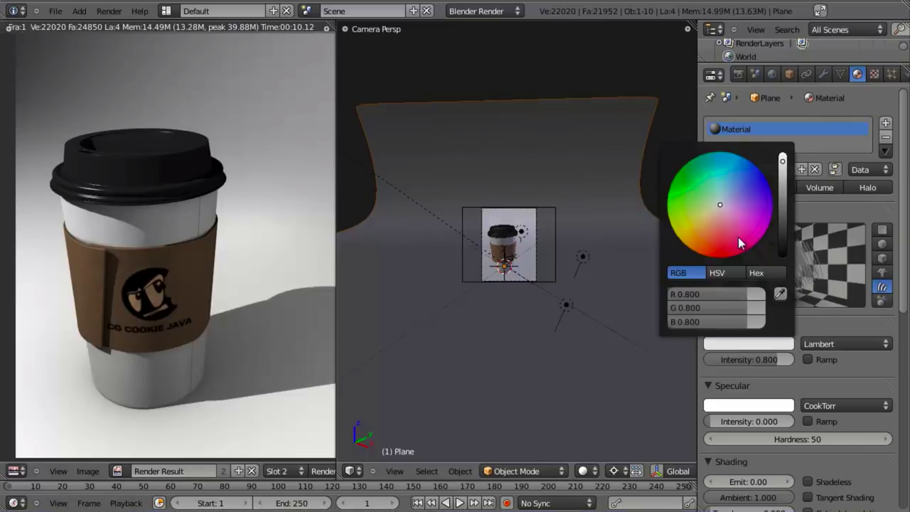
left_click_drag(721, 204, 736, 187)
scroll(735, 187, "down", 10)
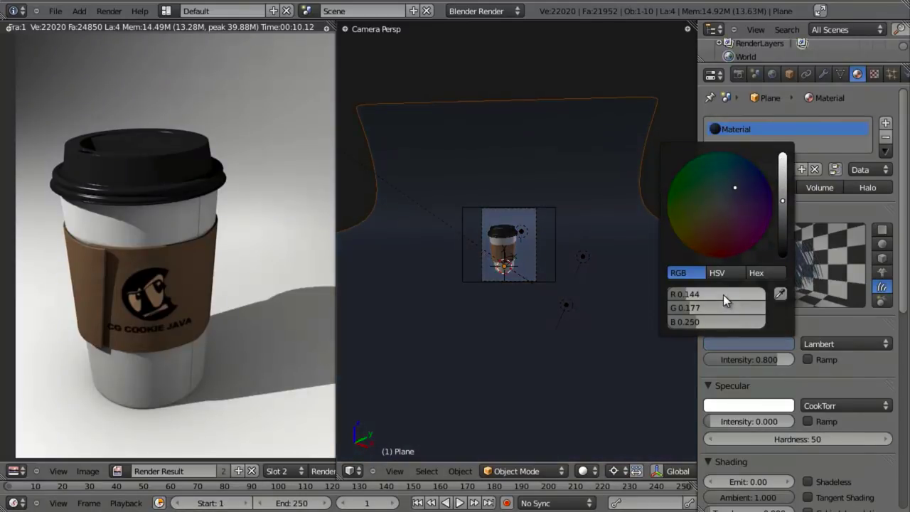
left_click_drag(723, 293, 689, 311)
Save over cgc_coffee_cup_part2.blend and render the scene to see the cup against the dark backdrop
key("ctrl+s")
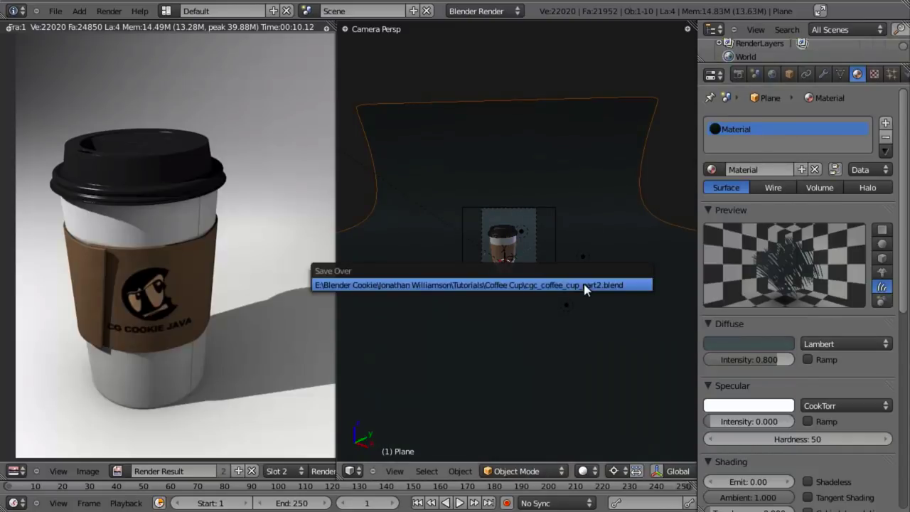
left_click(584, 285)
key("F12")
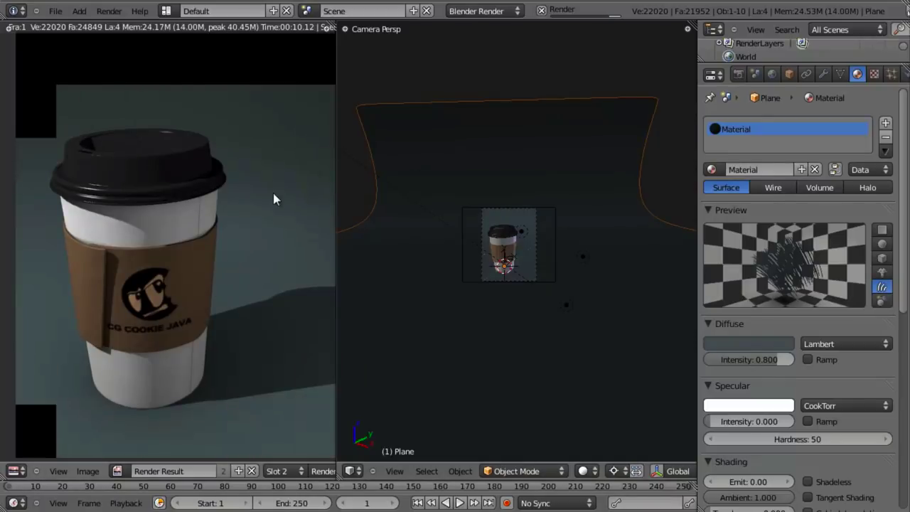
middle_click_drag(247, 238, 217, 250)
key("ctrl+s")
left_click(218, 252)
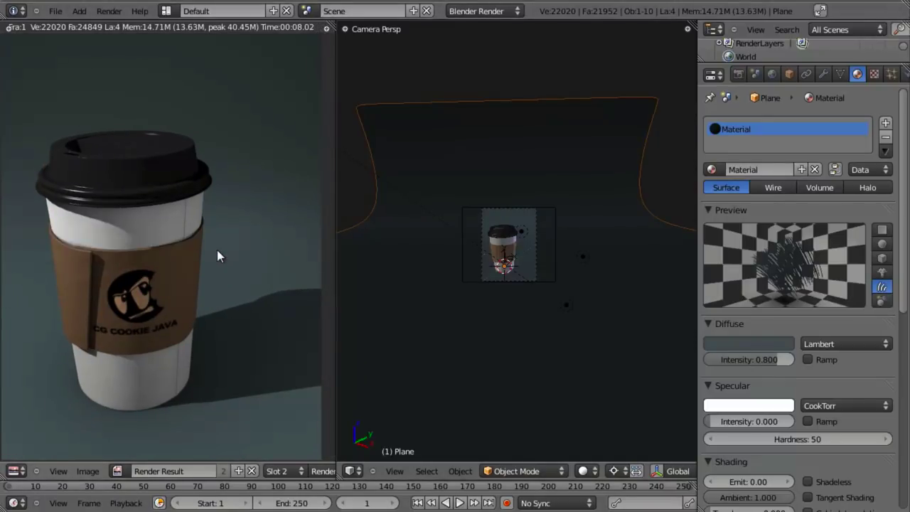
Add an empty at the base of the cup in the wireframe front view
scroll(483, 284, "up", 4)
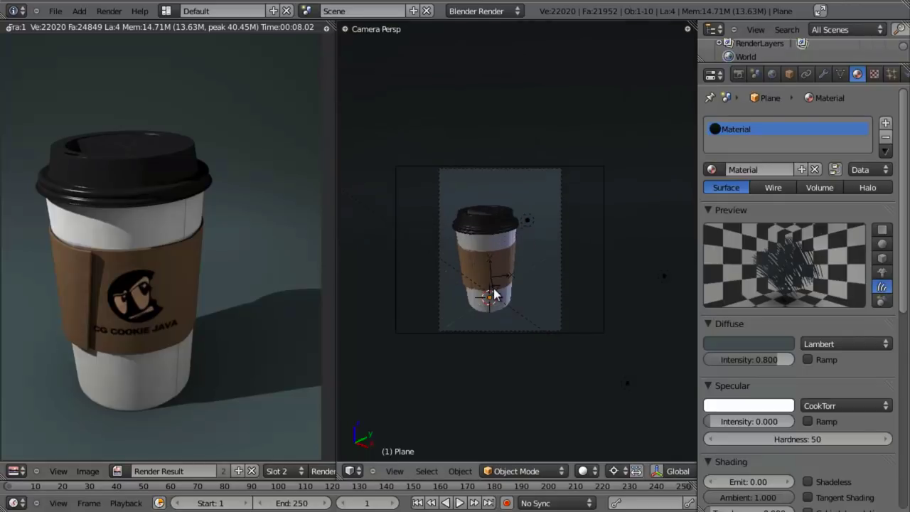
key("KP_5")
scroll(558, 291, "down", 3)
scroll(483, 285, "up", 2)
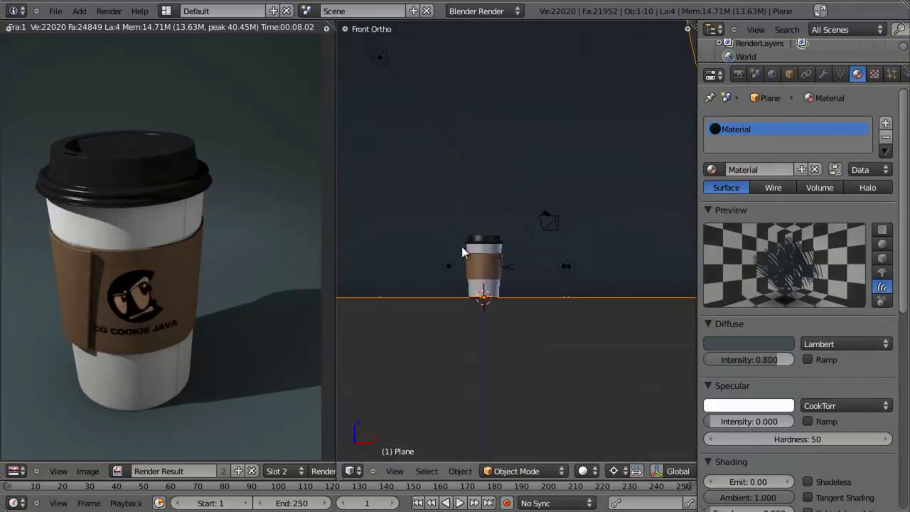
key("KP_1")
key("z")
middle_click_drag(477, 311, 540, 309, "shift")
key("a")
key("shift+a")
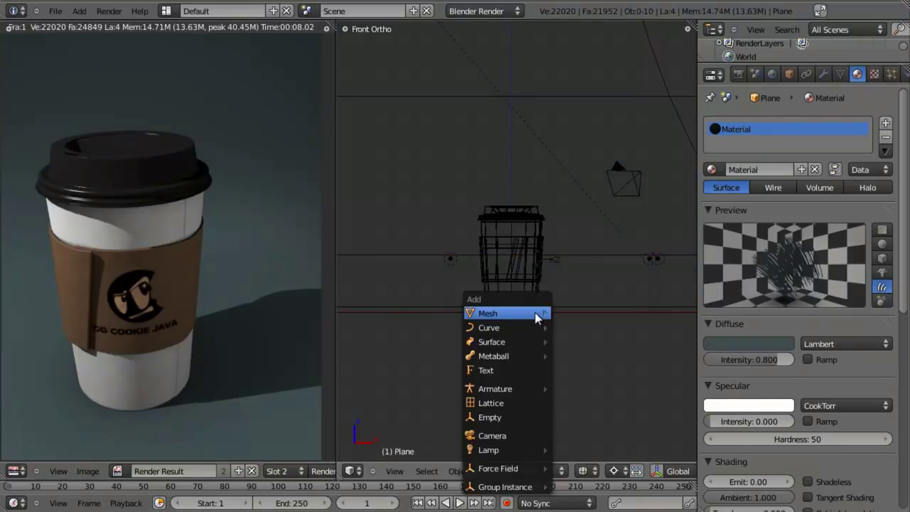
left_click(520, 417)
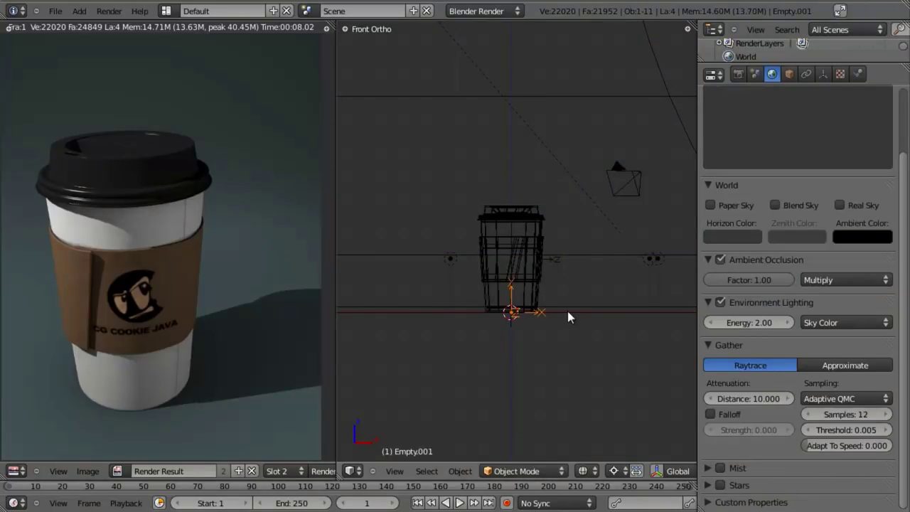
Scale the new empty up by a factor of 5 and apply its scale
type("s2")
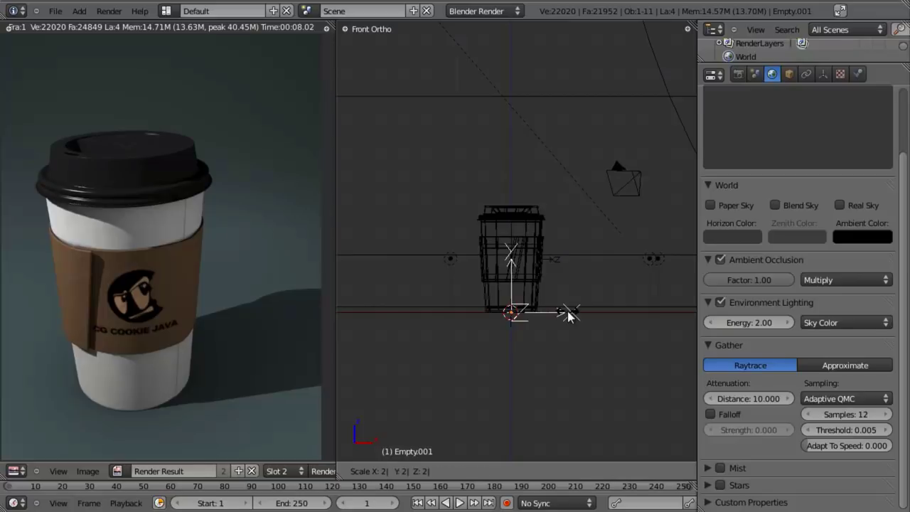
key("Escape")
type("s5")
key("Return")
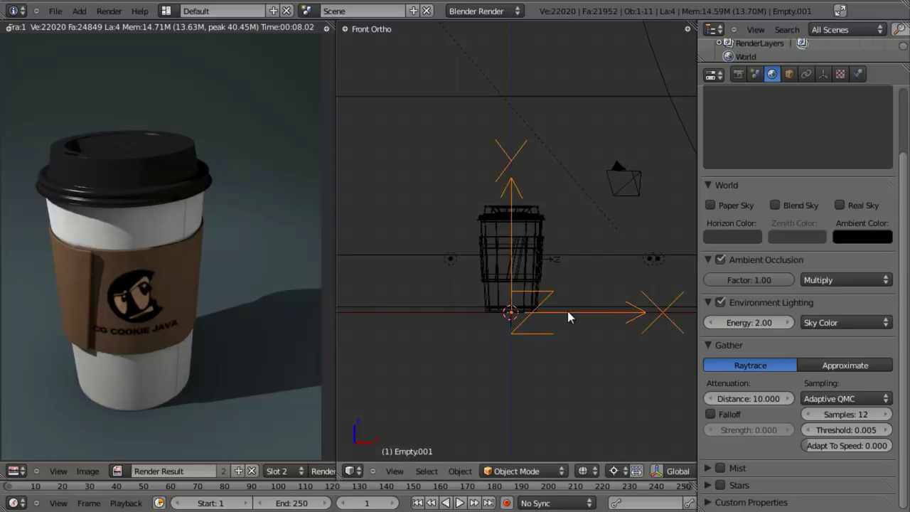
middle_click_drag(552, 230, 492, 274)
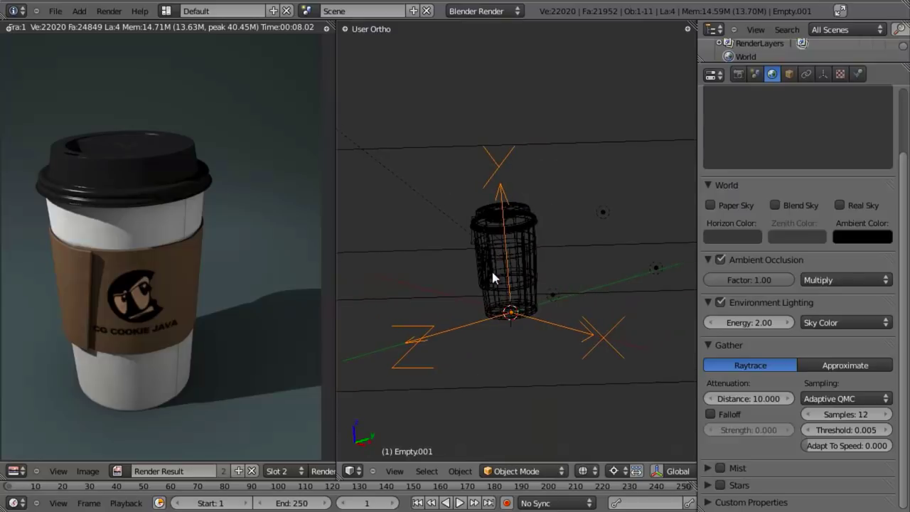
mouse_move(517, 345)
middle_mouse_down()
mouse_move(546, 351)
mouse_move(537, 353)
middle_mouse_up()
key("shift+z")
key("ctrl+a")
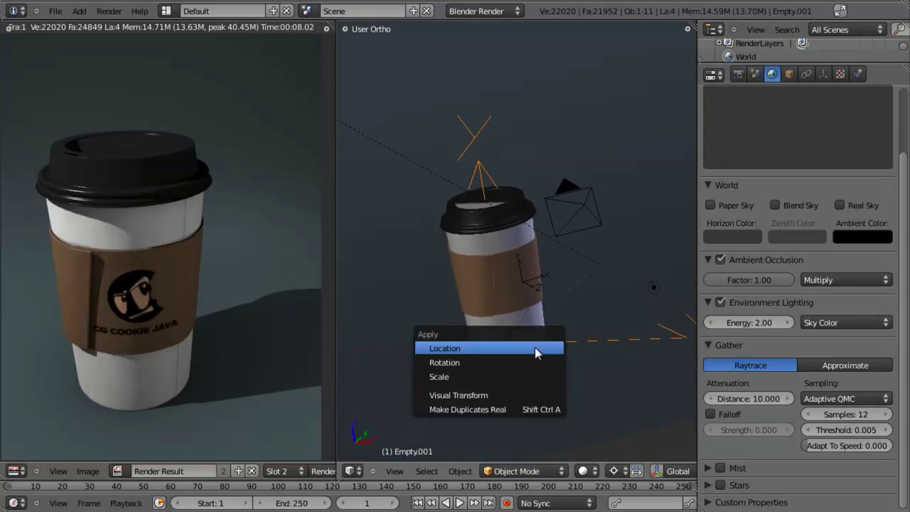
left_click(526, 377)
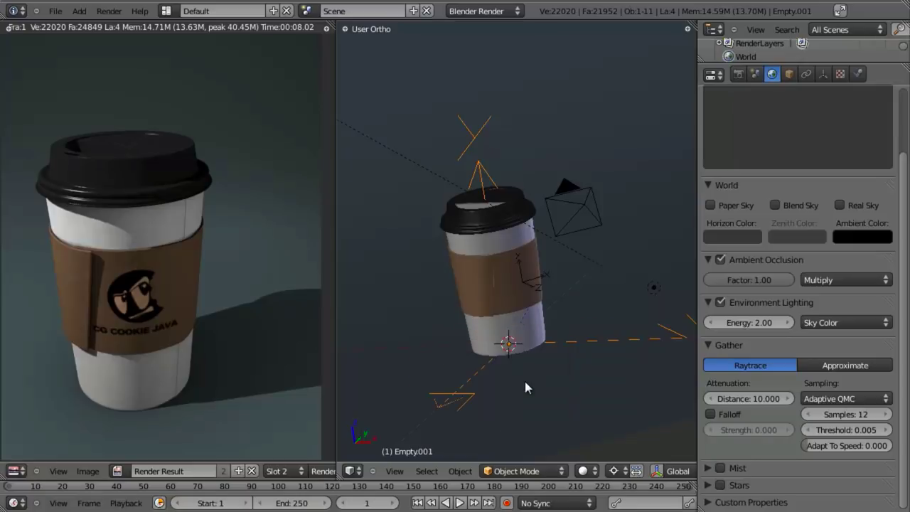
Box-select all the cup parts together with the empty and parent them to the empty as object
key("shift+z")
middle_click_drag(524, 381, 534, 284)
scroll(548, 346, "up", 1)
scroll(534, 285, "up", 3)
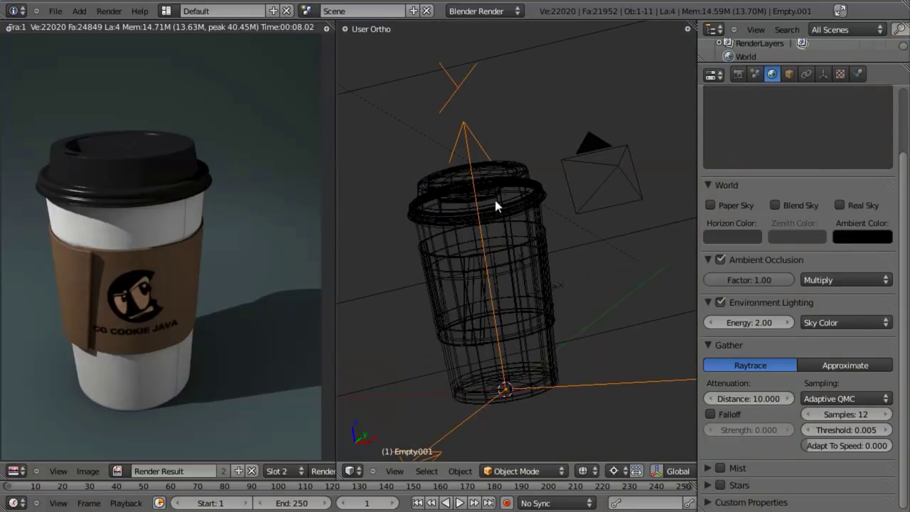
middle_click_drag(496, 206, 487, 179)
key("b")
left_click_drag(478, 164, 575, 350)
scroll(632, 356, "down", 2)
middle_click_drag(633, 356, 412, 348)
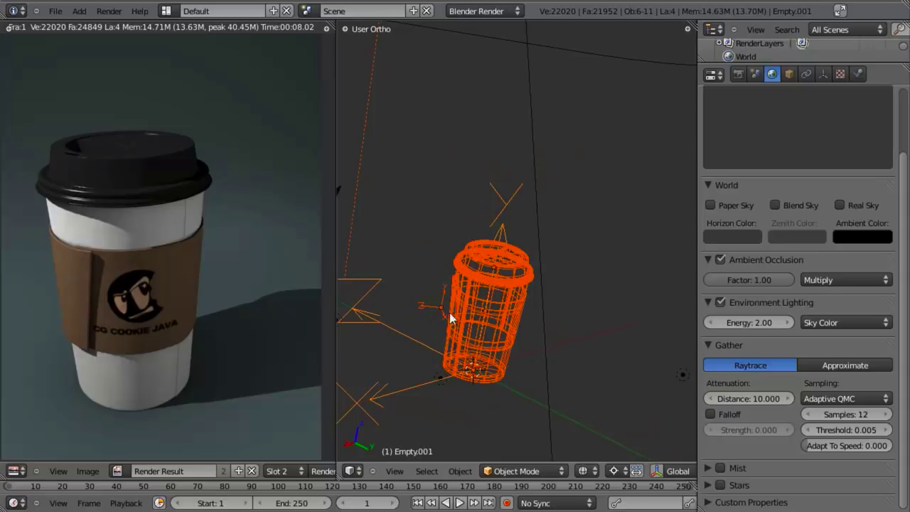
key("ctrl+p")
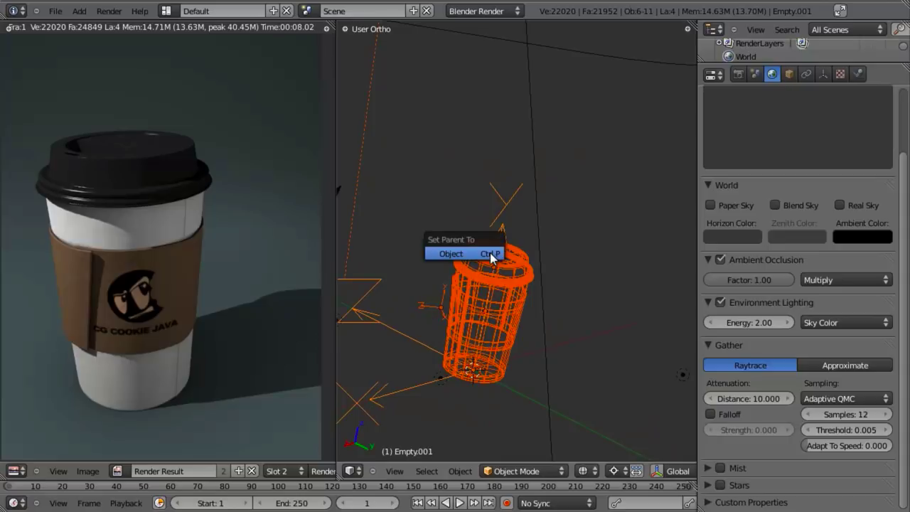
left_click(489, 253)
Select the area lamp above the cup, clear its parent relation to the empty, and deselect it
key("a")
scroll(507, 252, "down", 3)
middle_click_drag(508, 254, 506, 299)
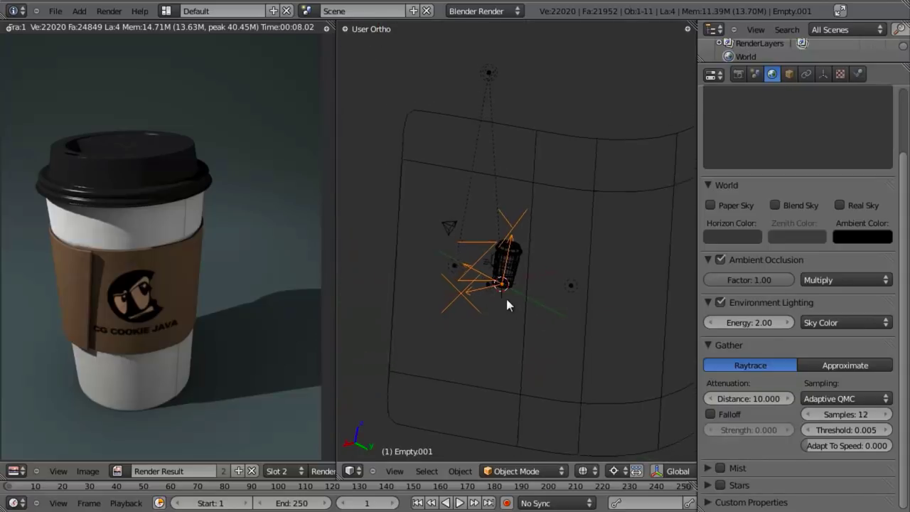
right_click(500, 75)
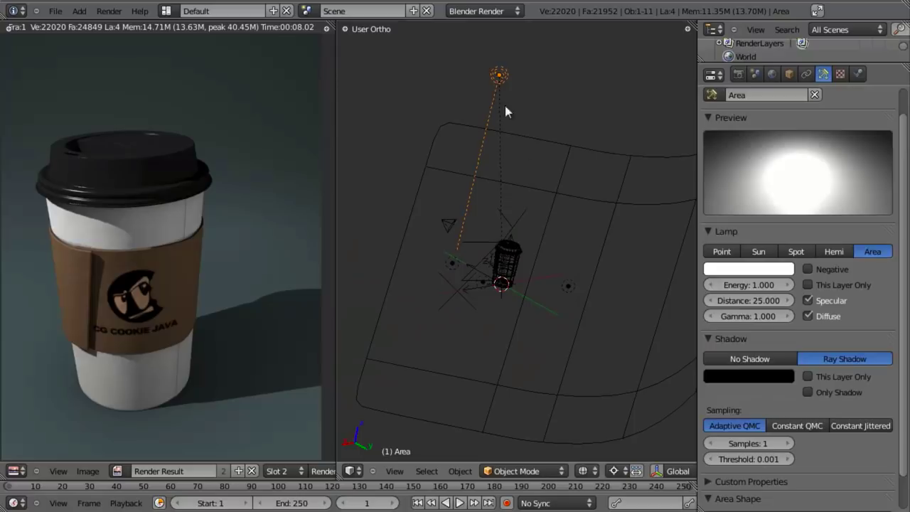
key("alt+p")
left_click(531, 177)
scroll(531, 183, "up", 2)
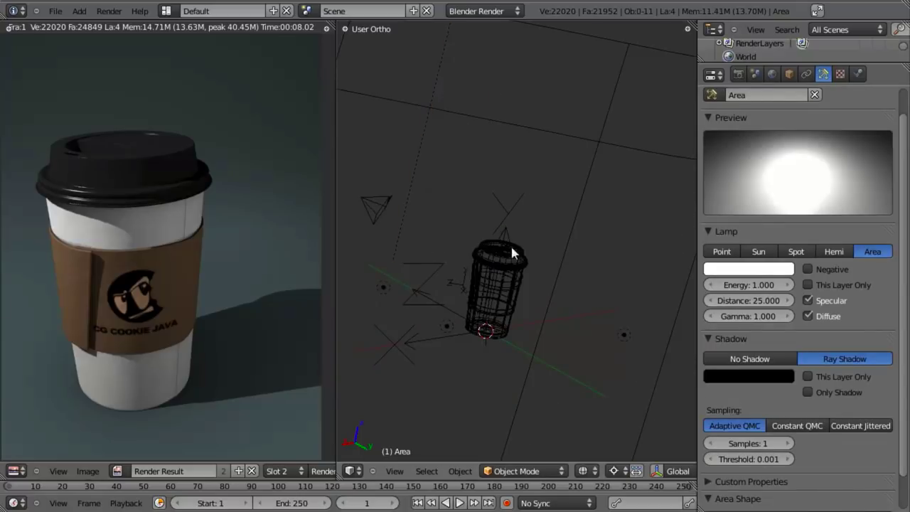
Try moving and rotating the cup's empty in solid shading to check that the parented parts follow
right_click(511, 244)
left_click(772, 74)
key("g")
left_click(477, 419)
key("alt+z")
middle_click_drag(477, 422, 486, 414)
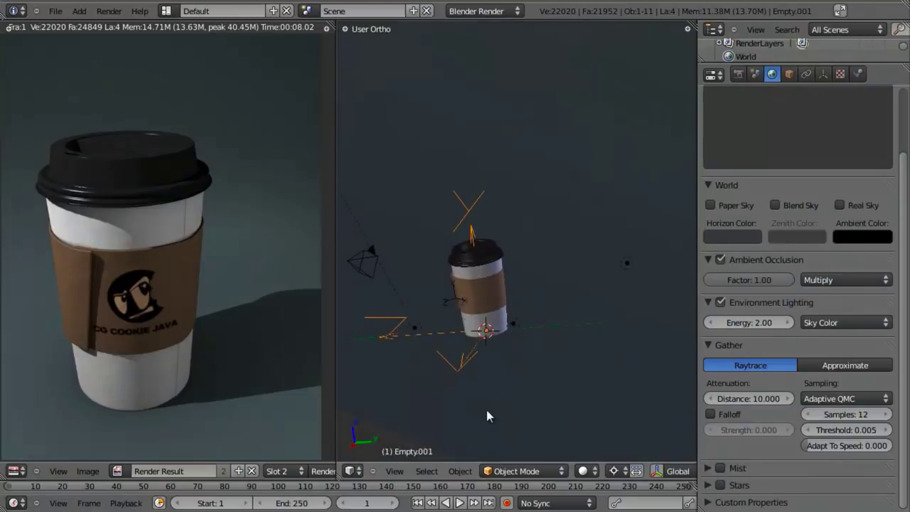
key("r")
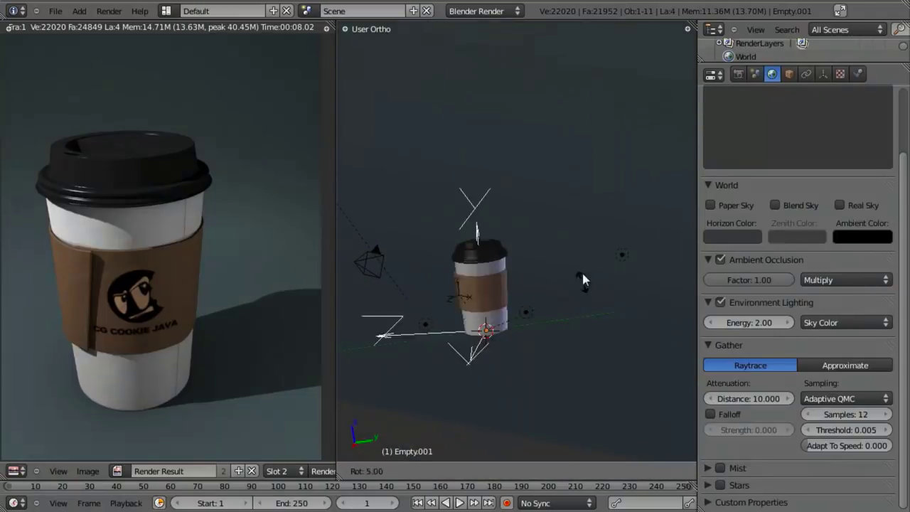
left_click(464, 349)
key("z")
key("shift+z")
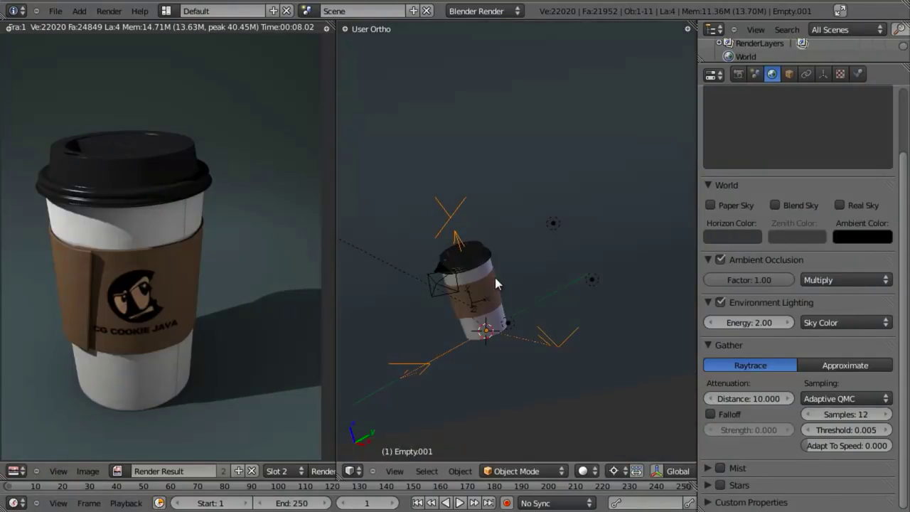
key("KP_7")
key("Home")
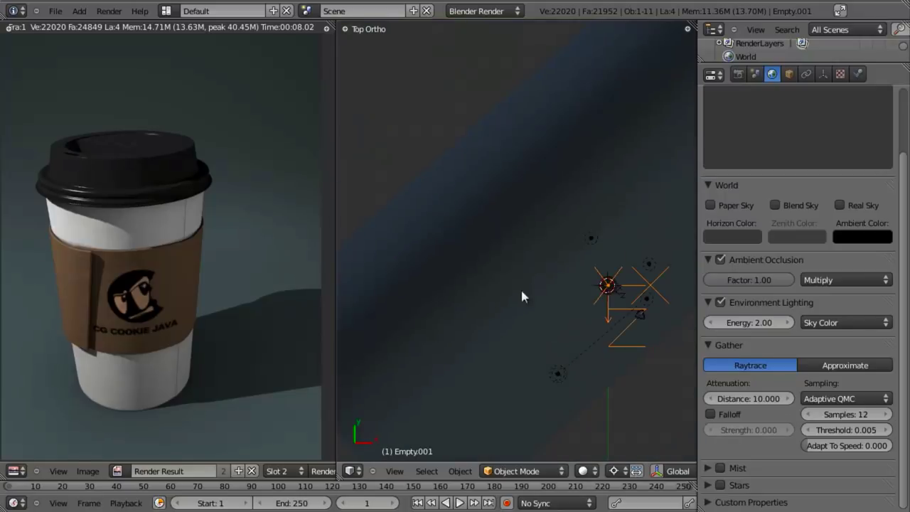
key("shift+d")
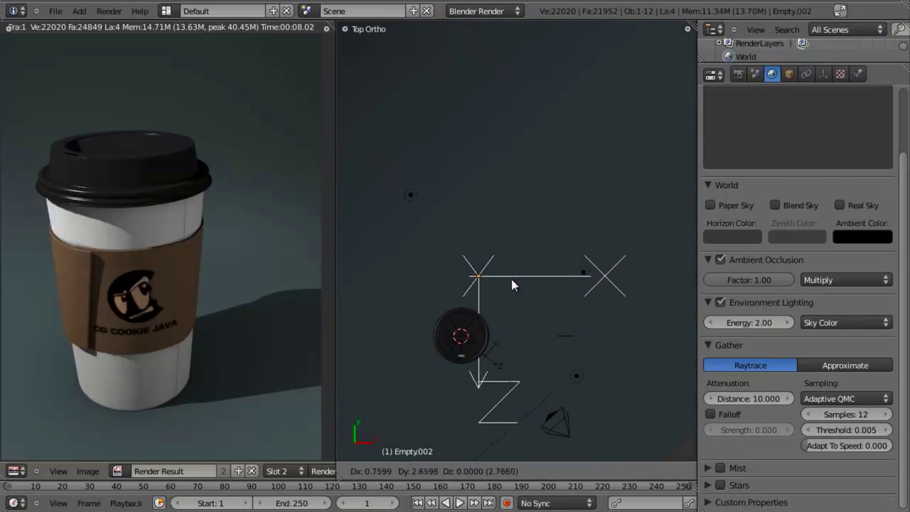
key("Escape")
key("ctrl+z")
Select the whole cup with its empty, without the backdrop, and place a duplicate behind the original in top view
key("b")
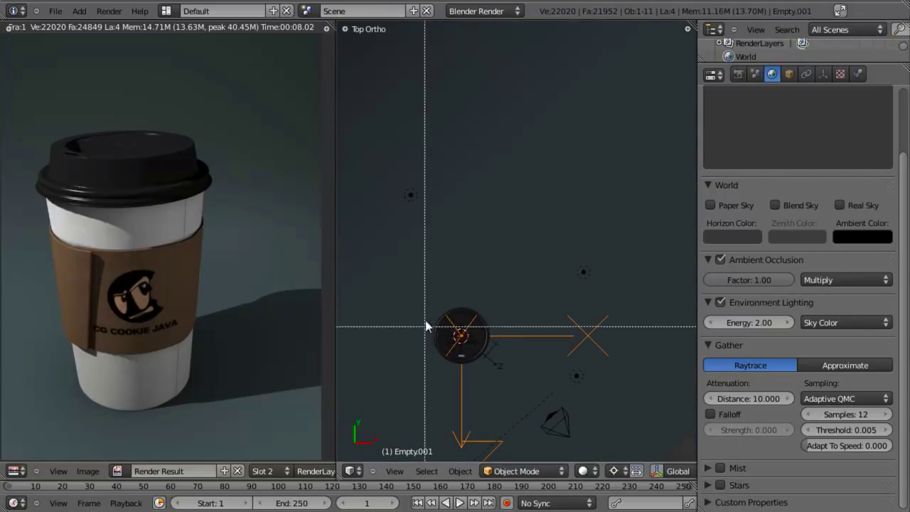
left_click_drag(426, 296, 534, 366)
key("shift+z")
right_click(557, 206, "shift")
scroll(557, 207, "down", 2)
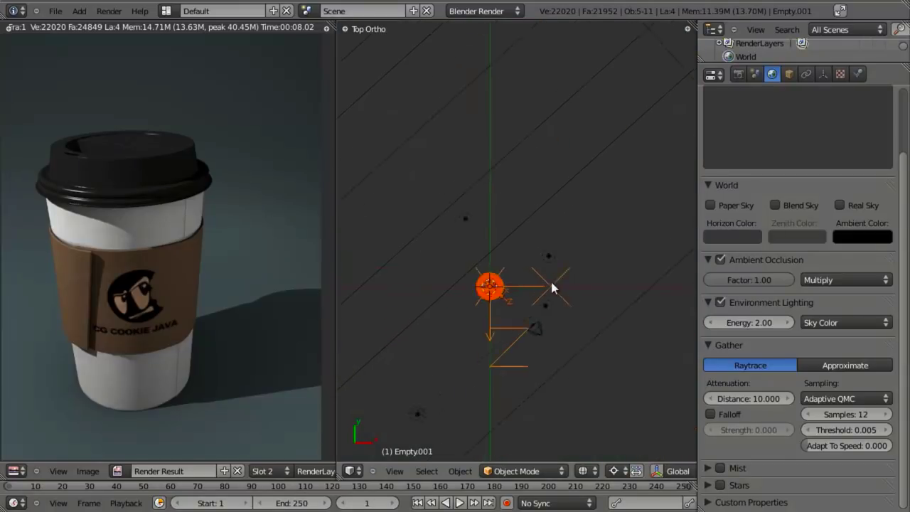
key("shift+d")
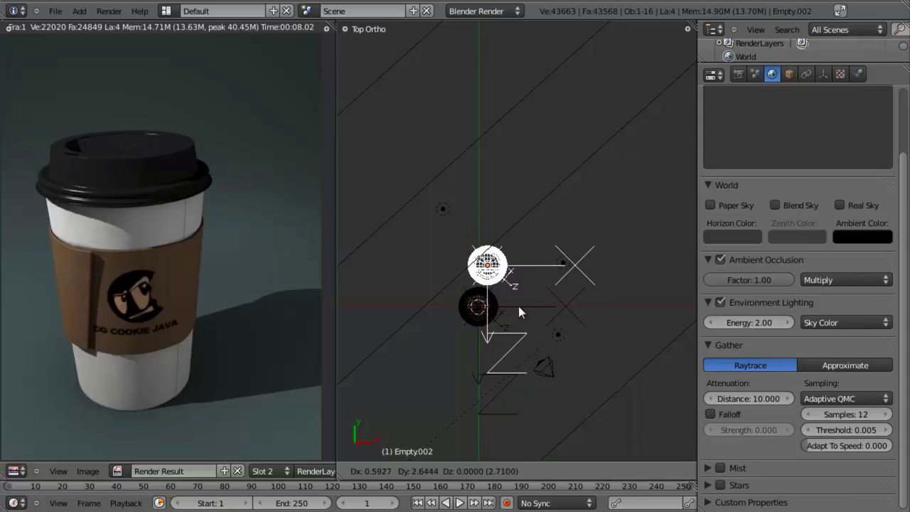
left_click(526, 298)
Check the duplicate cup through the camera, then rotate it in top view using its parent empty
key("KP_0")
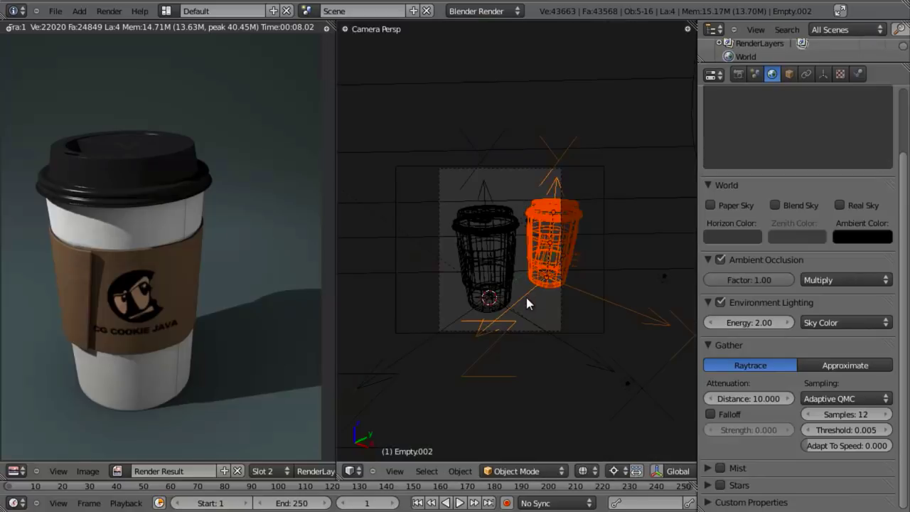
key("KP_7")
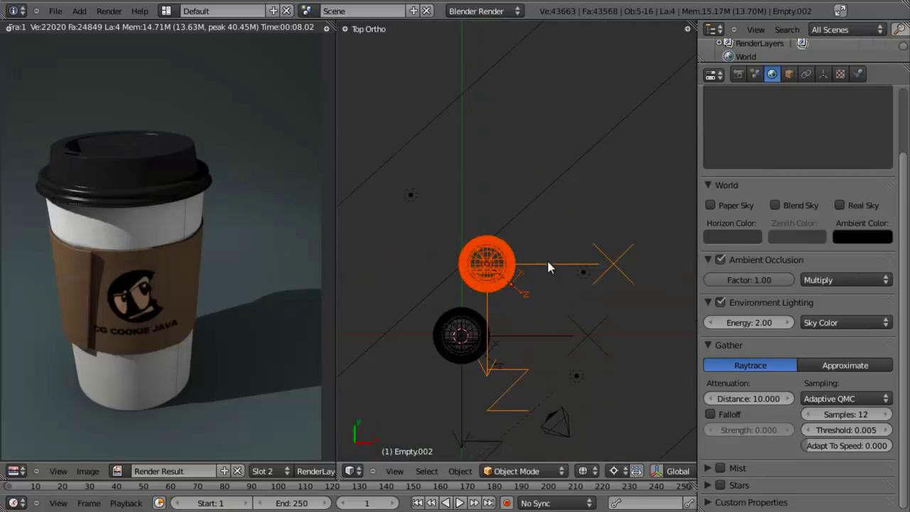
right_click(547, 263)
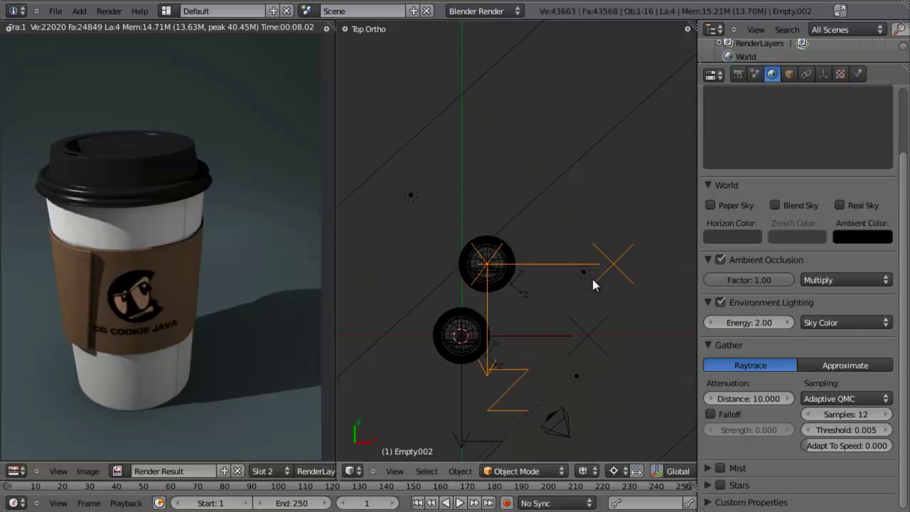
key("r")
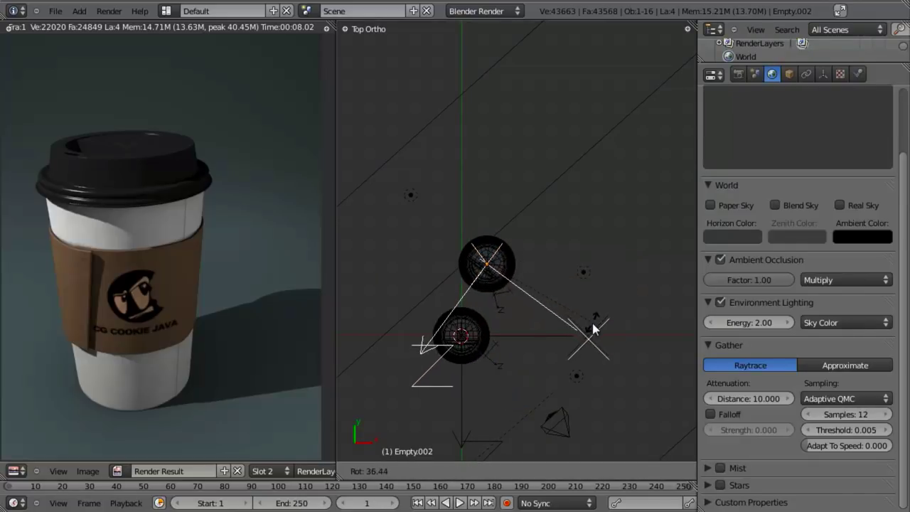
left_click(522, 326)
scroll(522, 325, "up", 2)
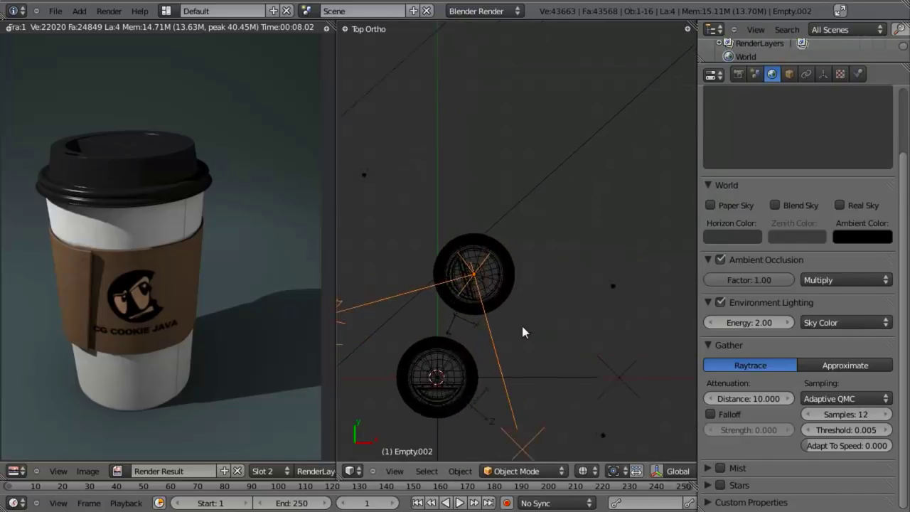
Rotate the second cup's lid 45 degrees in front view and move it off the cup, down beside its side
right_click(491, 284)
key("KP_1")
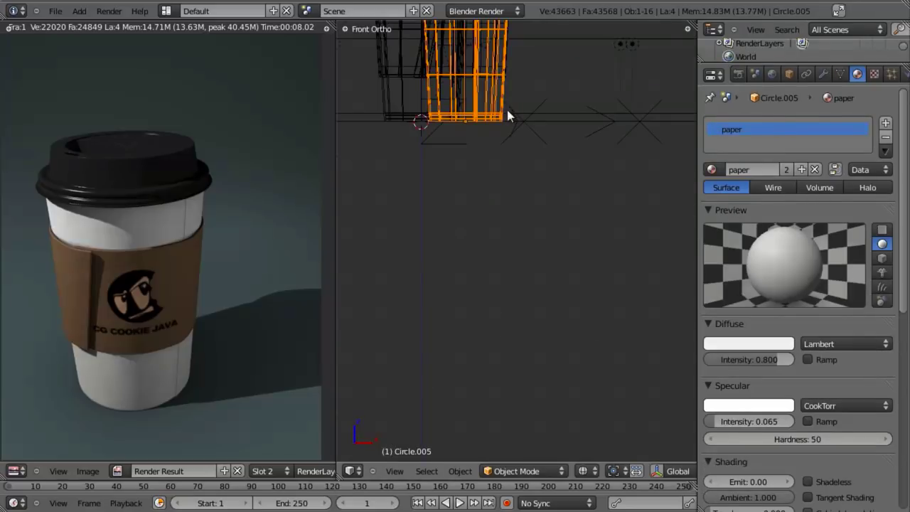
scroll(507, 113, "up", 4, "shift")
right_click(483, 173)
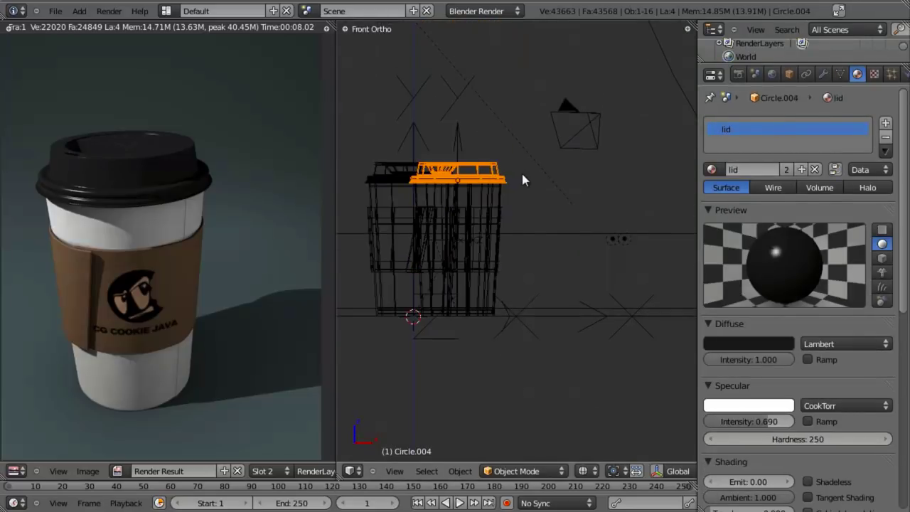
type("r45")
key("Return")
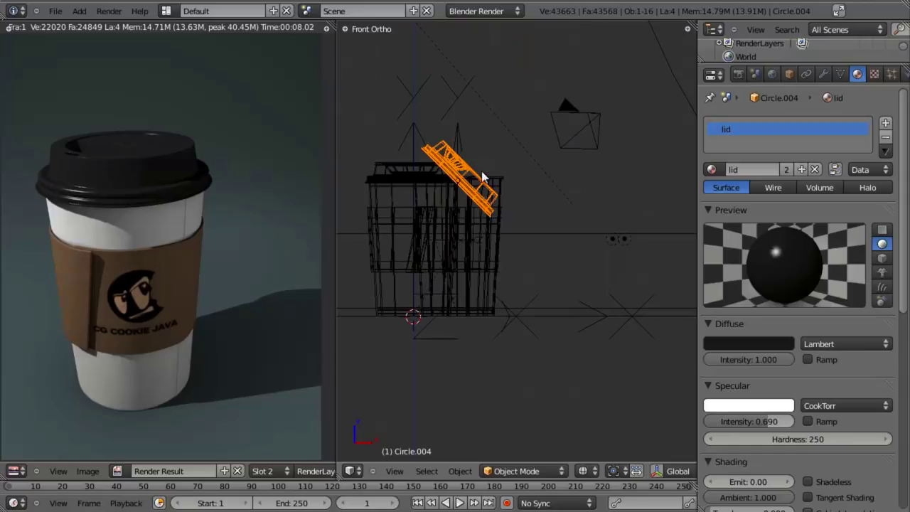
key("g")
left_click(571, 262)
Fine-tune the loose lid's angle and position so it leans against the second cup with its lower edge on the floor
scroll(668, 246, "up", 2)
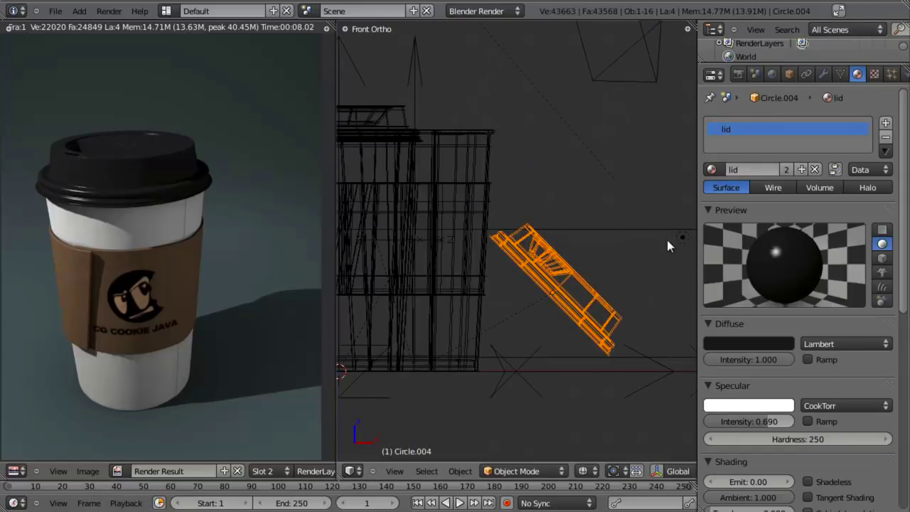
key("g")
left_click(674, 265)
key("g")
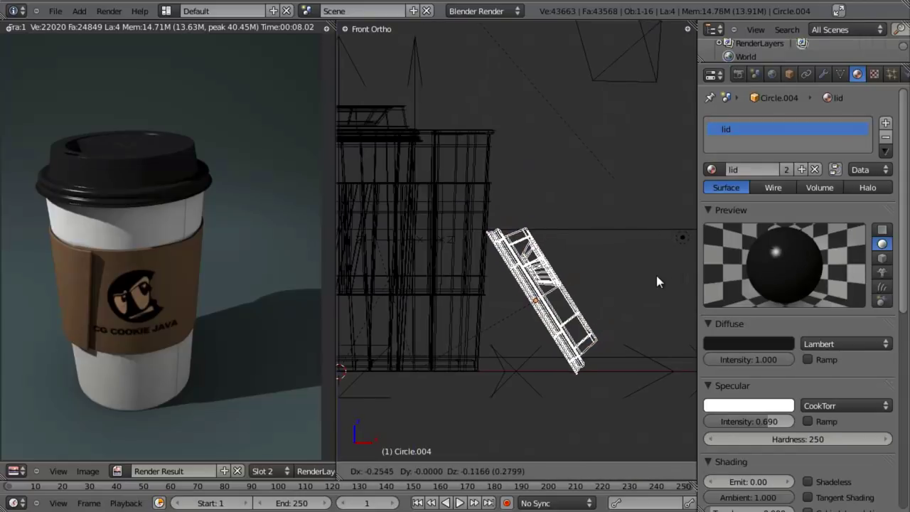
left_click(665, 266)
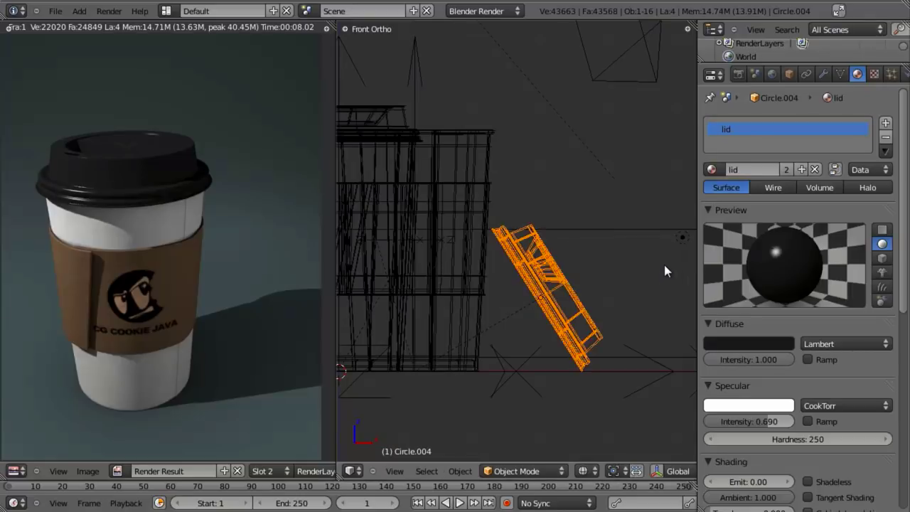
key("z")
mouse_move(593, 250)
middle_mouse_down()
mouse_move(496, 206)
mouse_move(591, 238)
mouse_move(578, 233)
mouse_move(498, 284)
mouse_move(522, 360)
mouse_move(555, 286)
mouse_move(535, 259)
middle_mouse_up()
scroll(496, 206, "up", 4)
scroll(569, 240, "down", 5)
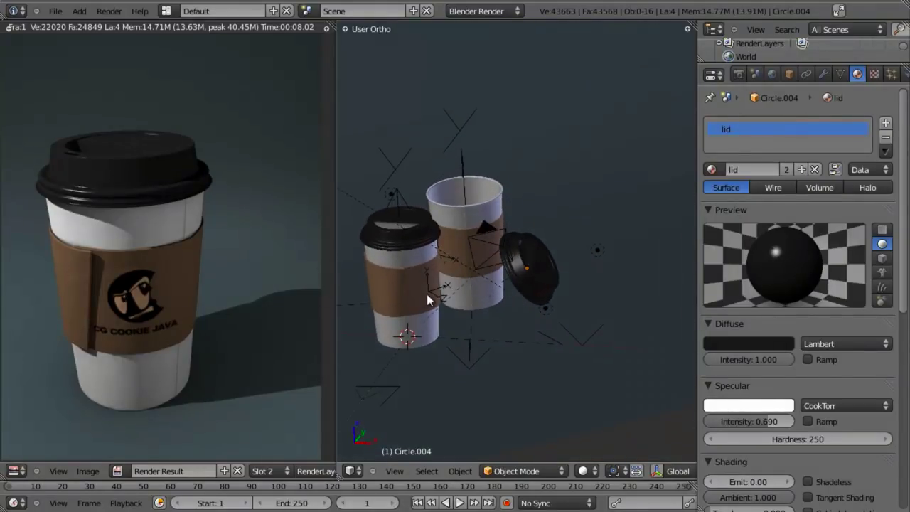
Select all parts of the original cup with its empty, duplicate them, and move the copy beyond the loose lid in front view
key("z")
mouse_move(427, 293)
middle_mouse_down()
mouse_move(414, 312)
mouse_move(399, 248)
middle_mouse_up()
key("b")
left_click_drag(366, 121, 401, 276)
middle_click_drag(401, 276, 426, 291)
key("b")
left_click_drag(345, 258, 362, 320)
right_click(416, 219, "shift")
middle_click_drag(530, 293, 431, 319)
key("KP_1")
key("shift+d")
key("Escape")
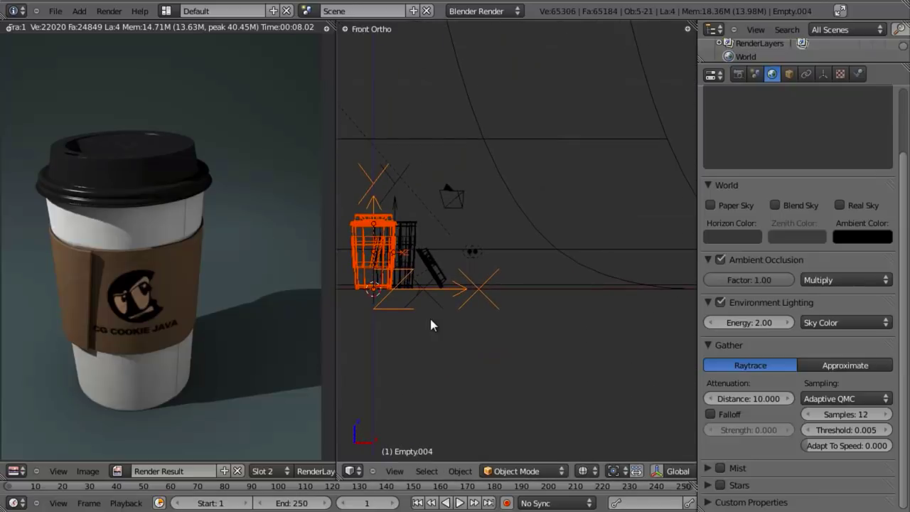
key("g")
left_click(541, 312)
key("a")
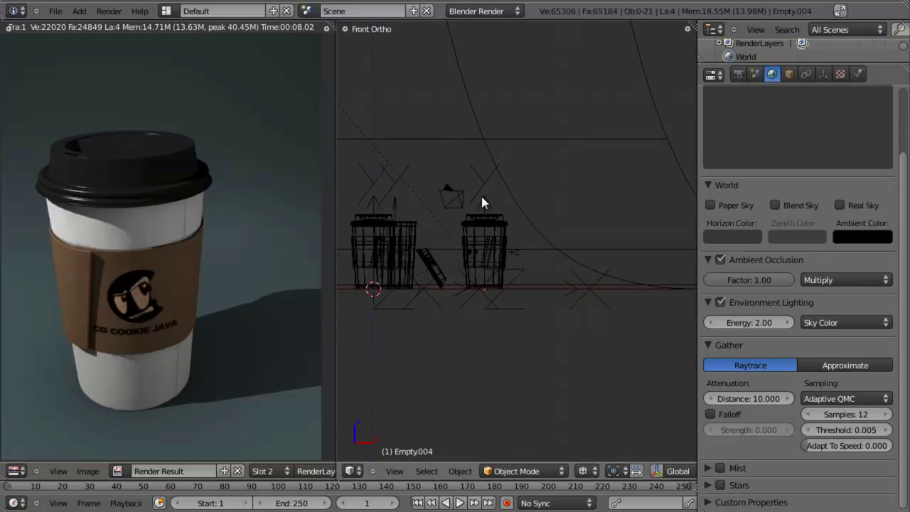
Tip the third cup onto its side in front view by rotating its empty, and raise it along Z to floor level
right_click(481, 196)
key("r")
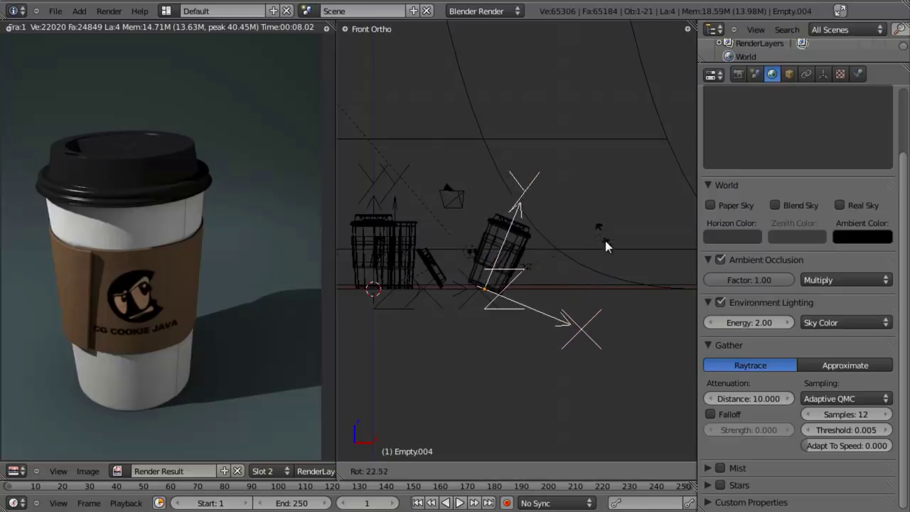
key("Escape")
scroll(597, 346, "up", 2)
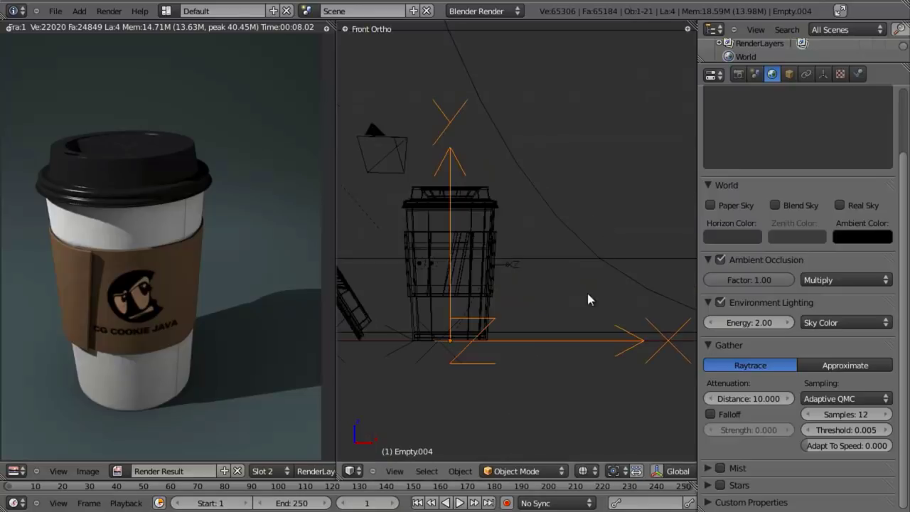
key("r")
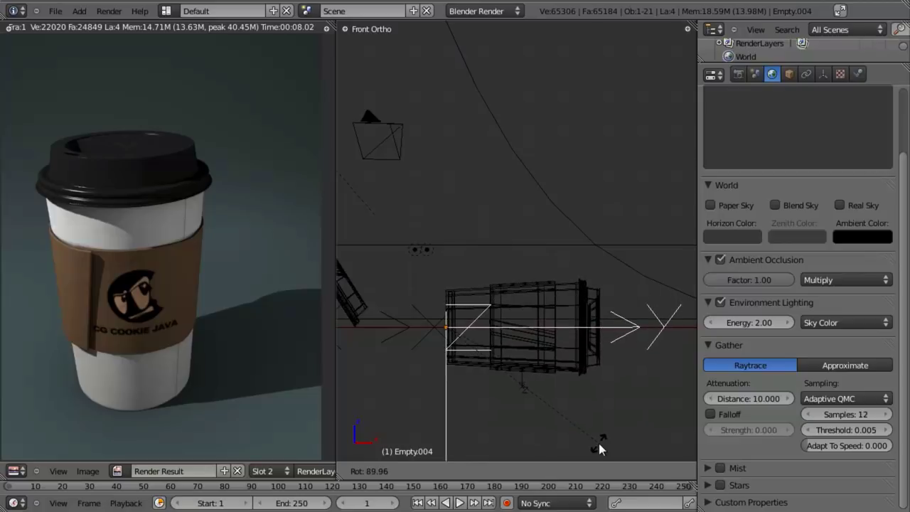
left_click(598, 443)
key("g")
key("z")
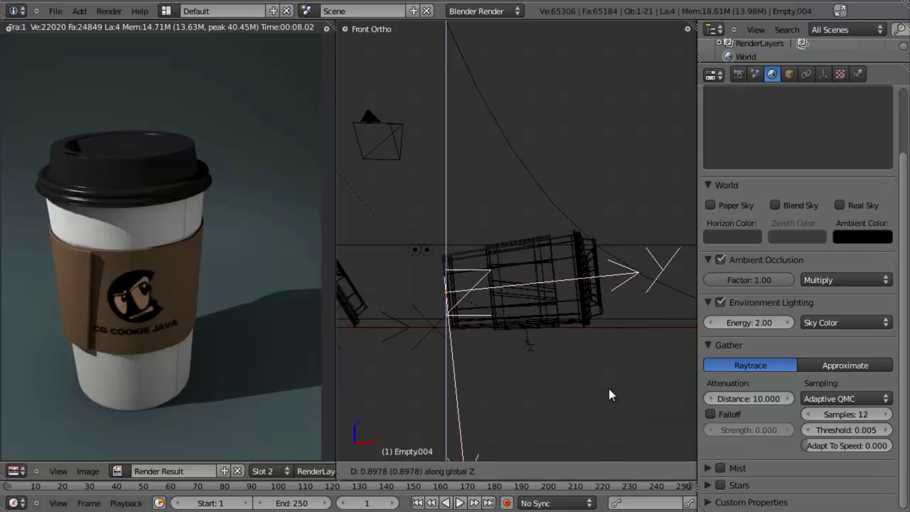
left_click(609, 386)
Adjust the lying cup's tilt slightly and lift it along Z by about 0.03 so it rests on the floor line
scroll(553, 302, "up", 3)
middle_click_drag(491, 336, 567, 321, "shift")
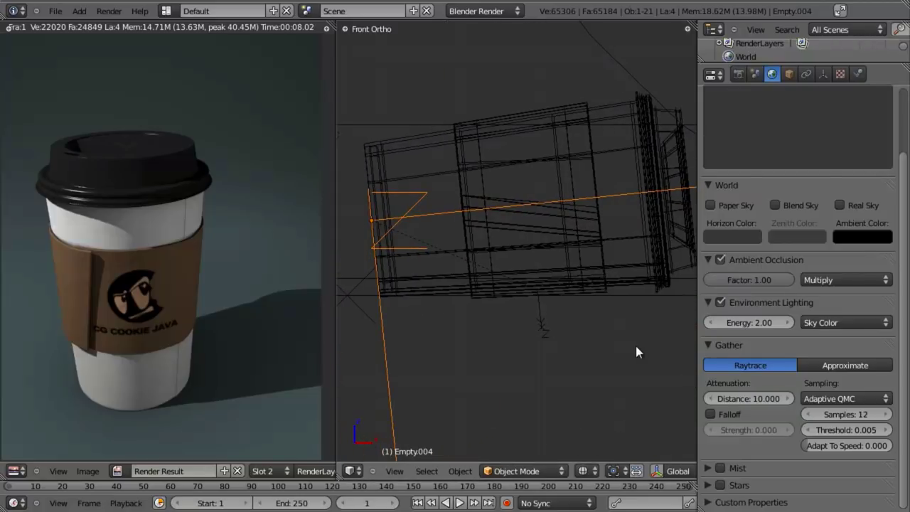
key("r")
left_click(678, 322)
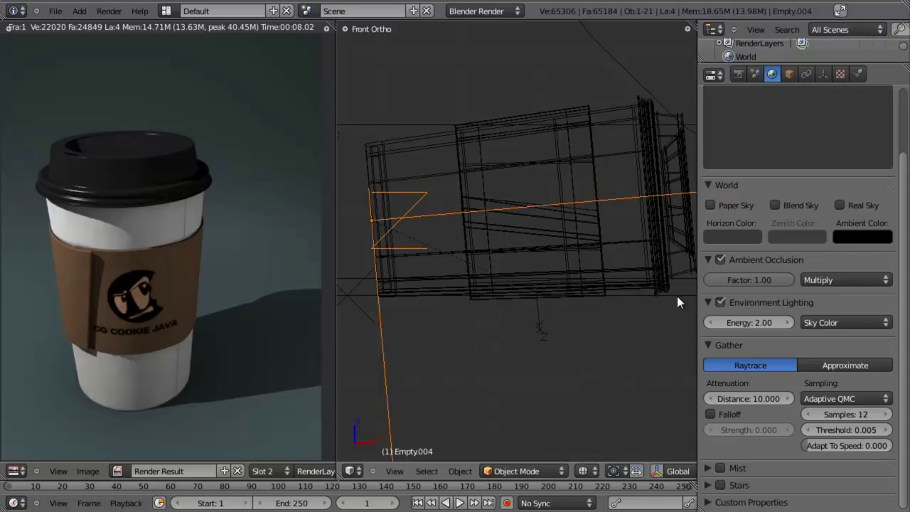
key("g")
key("z")
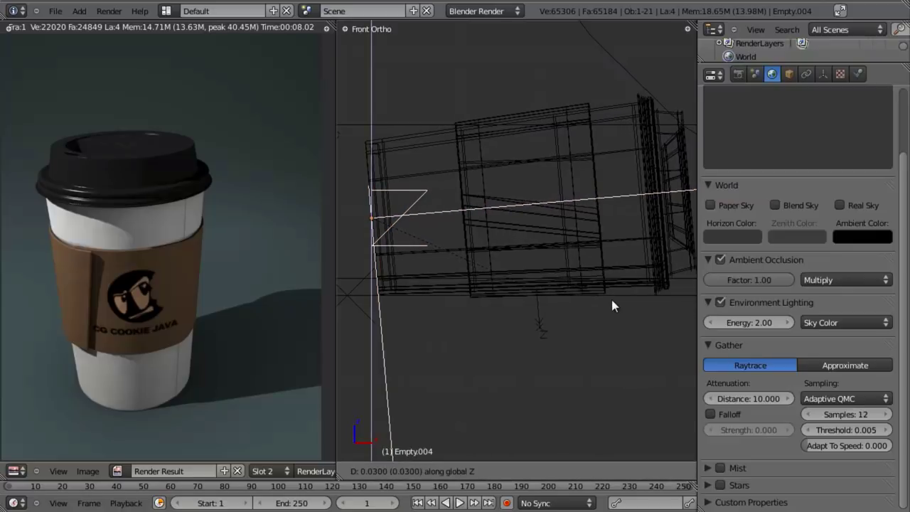
left_click(612, 300)
key("z")
key("z")
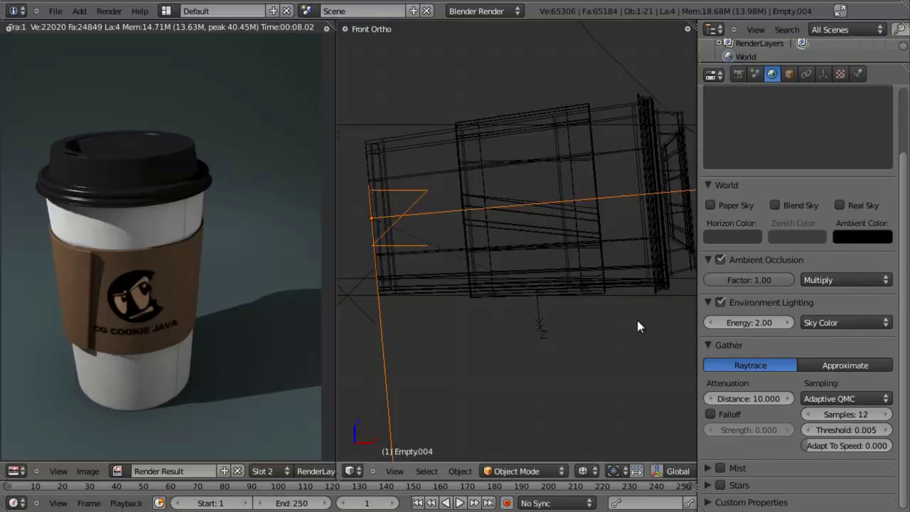
Refine the lying cup's rotation and height further in wireframe, and inspect its contact with the floor in solid shading
key("z")
key("r")
key("Escape")
key("z")
key("r")
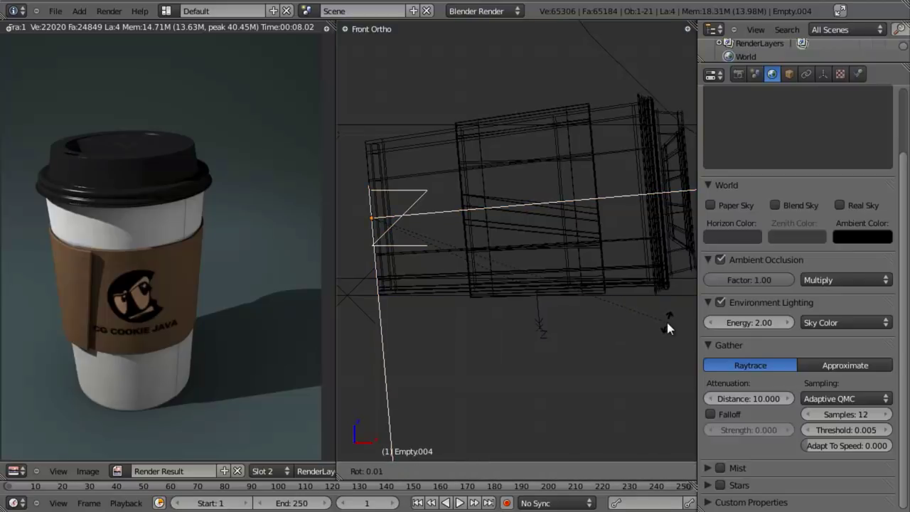
key("Escape")
key("r")
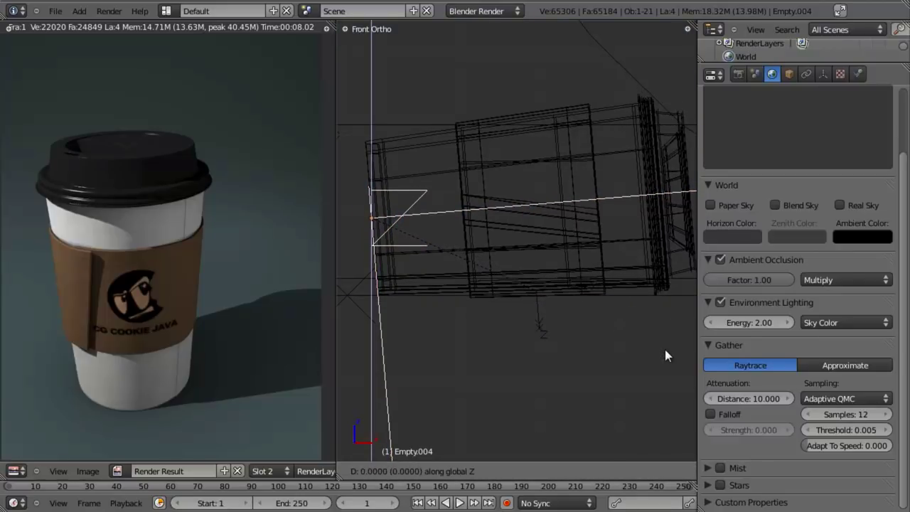
left_click(665, 347)
key("r")
key("z")
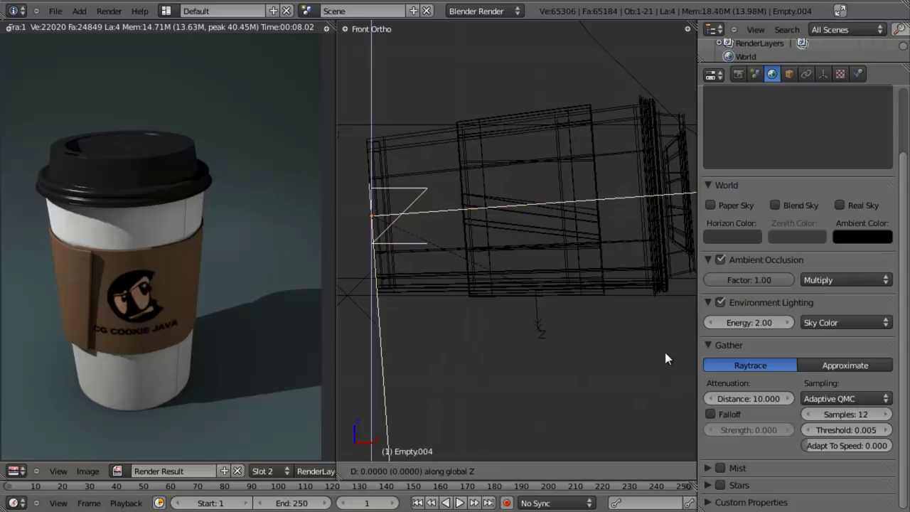
left_click(666, 346)
key("z")
middle_click_drag(621, 291, 496, 242)
middle_click_drag(494, 242, 631, 252)
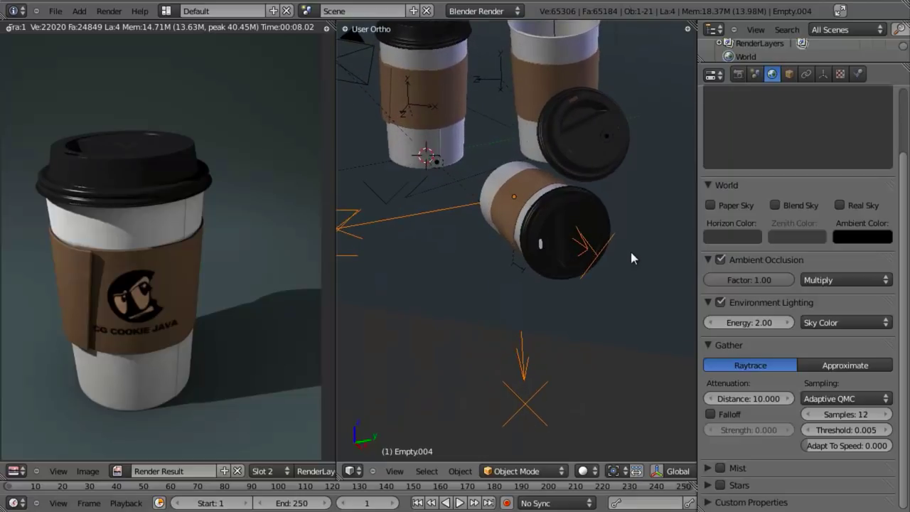
key("r")
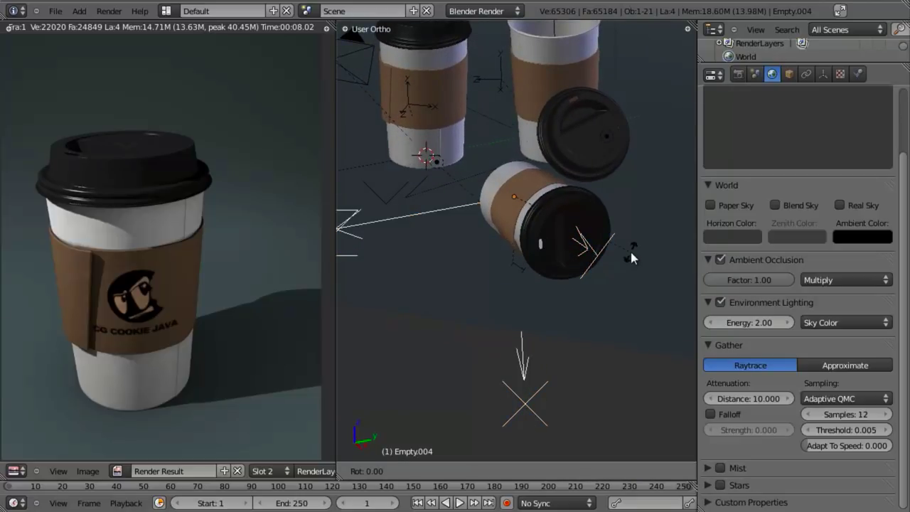
key("x")
key("x")
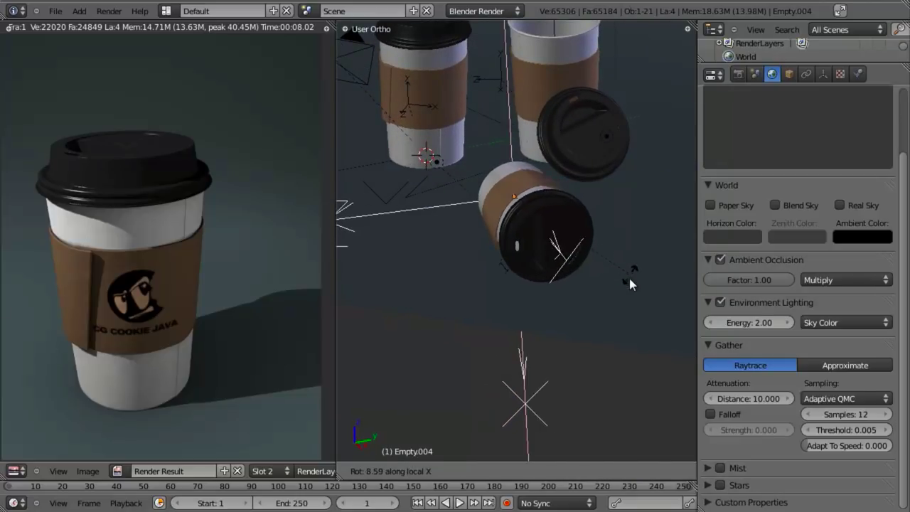
left_click(624, 294)
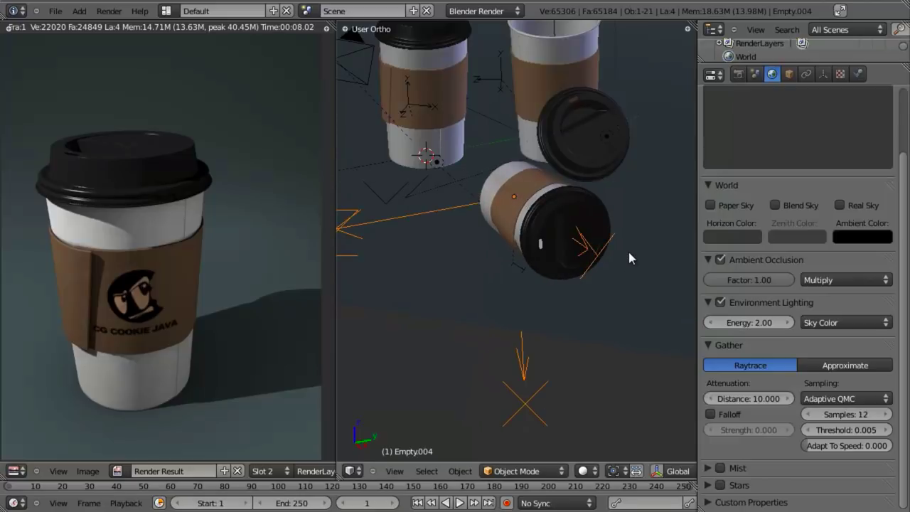
Roll the lying cup around its empty's local Y axis to turn the sleeve and lid
key("r")
key("y")
key("y")
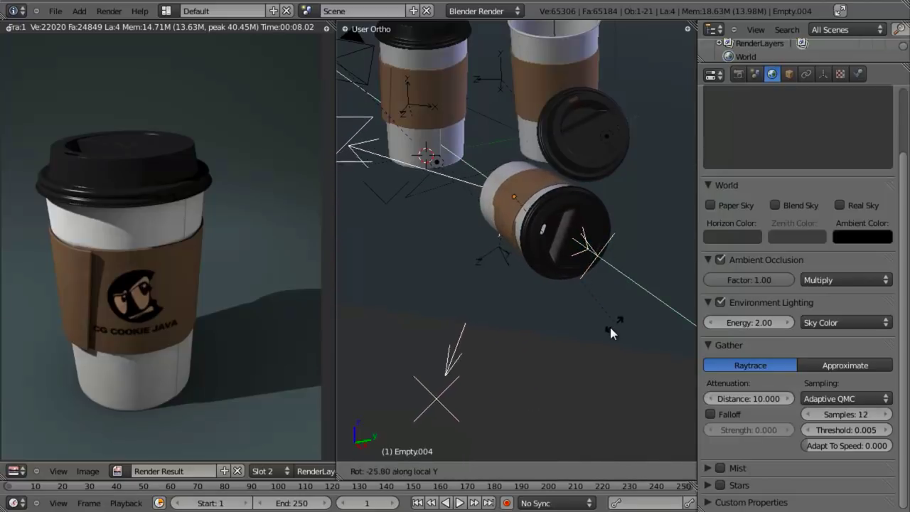
left_click(507, 342)
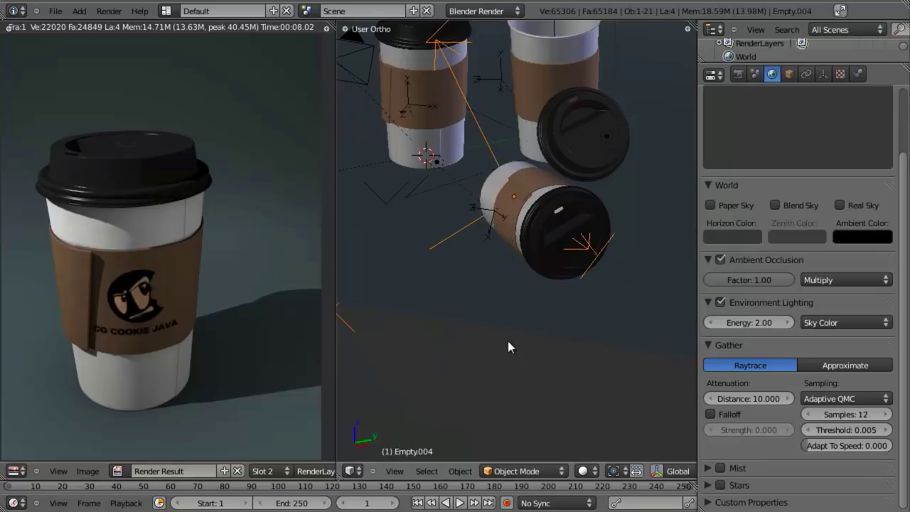
Correct the rolled cup's tilt and Z height against the floor in front view, and check the whole arrangement in solid shading
key("KP_1")
key("KP_Decimal")
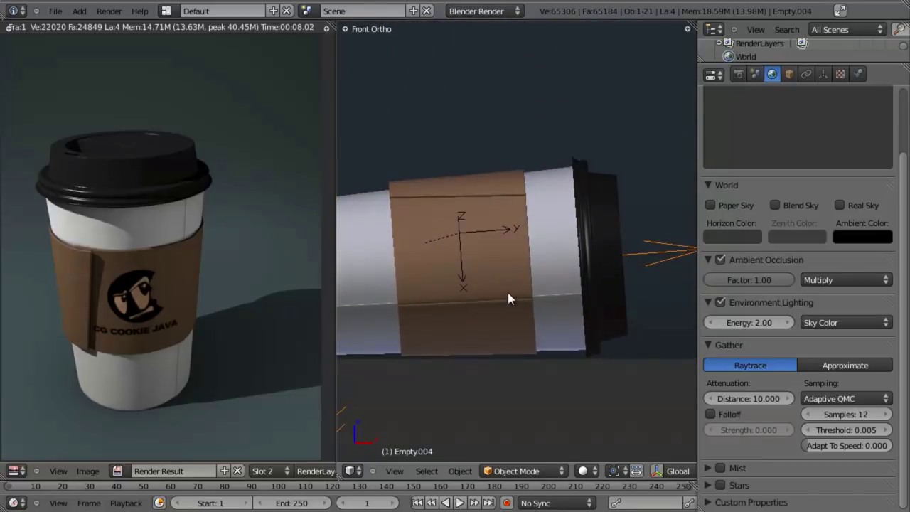
middle_click_drag(508, 299, 530, 298, "shift")
key("z")
key("r")
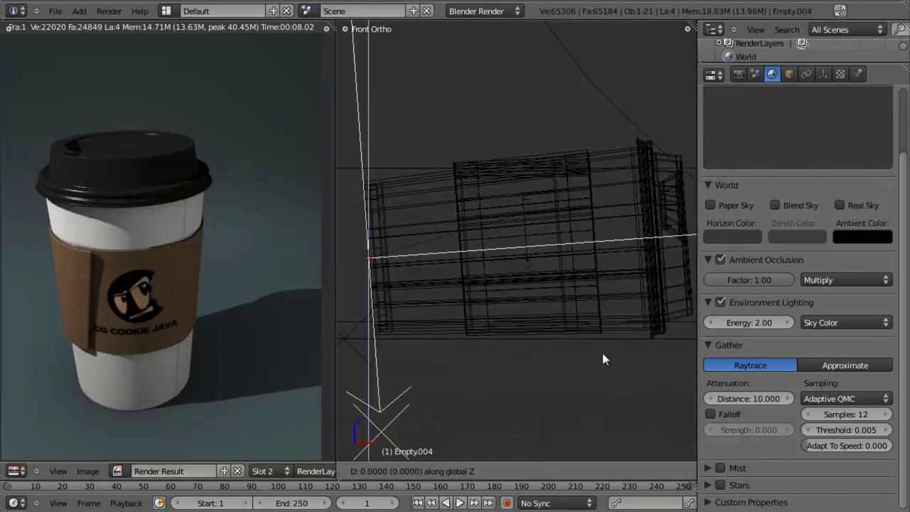
left_click(652, 286)
key("g")
key("z")
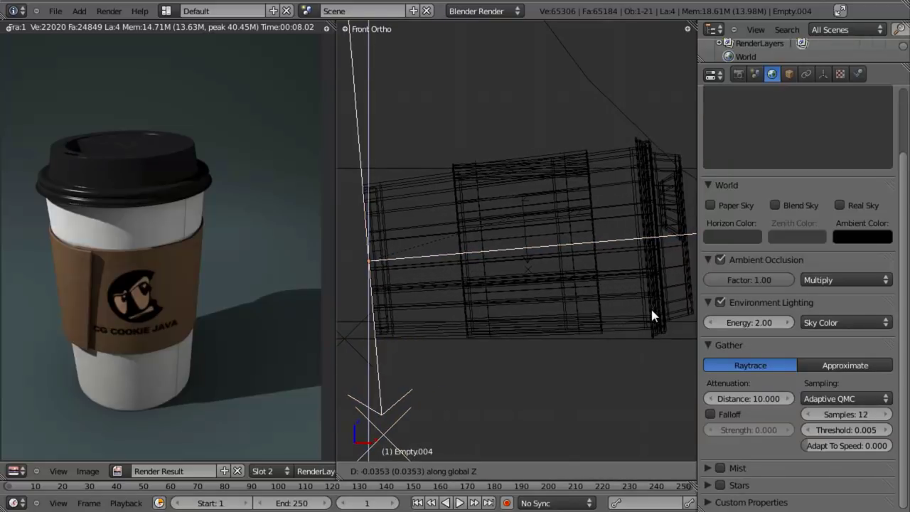
left_click(650, 306)
key("z")
scroll(488, 261, "down", 4)
middle_click_drag(487, 261, 501, 289)
scroll(489, 233, "down", 6)
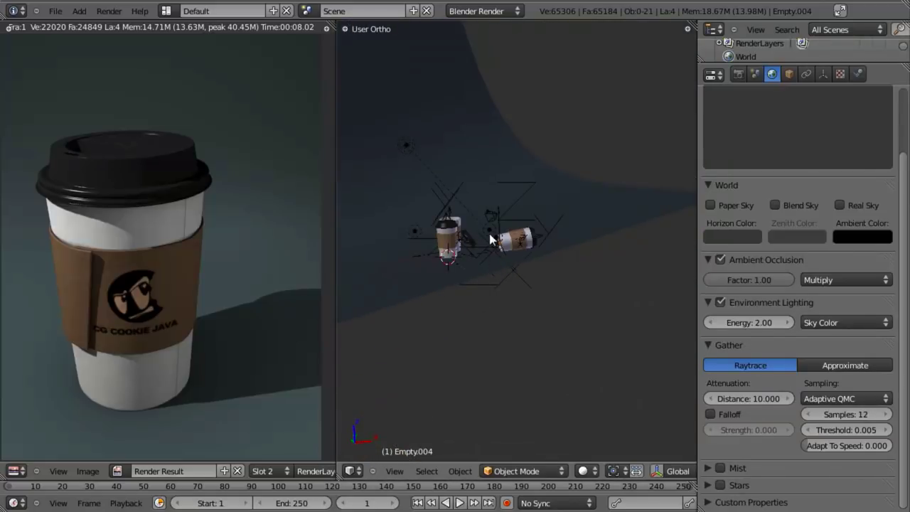
Turn the lying cup around global Z so its lid points toward the camera, and shift it along Y toward the other cups
scroll(515, 210, "up", 4)
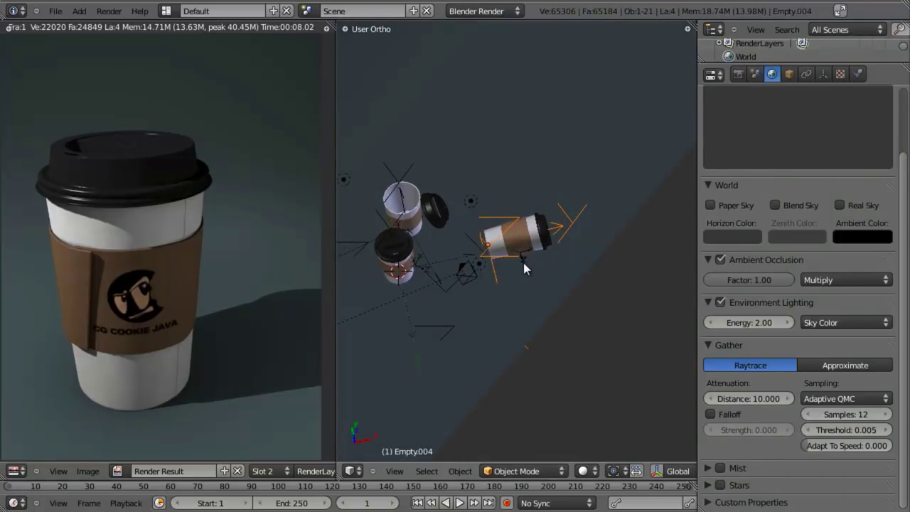
key("g")
key("x")
key("Escape")
key("r")
key("z")
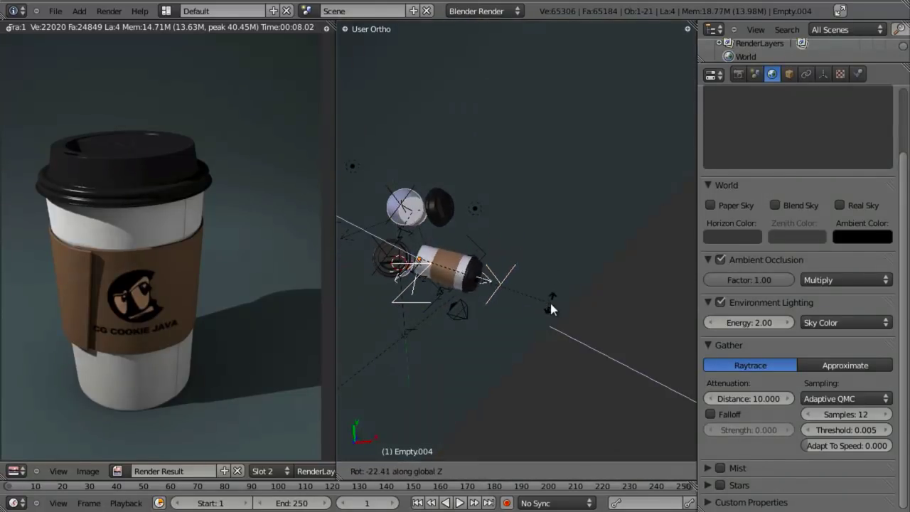
left_click(530, 334)
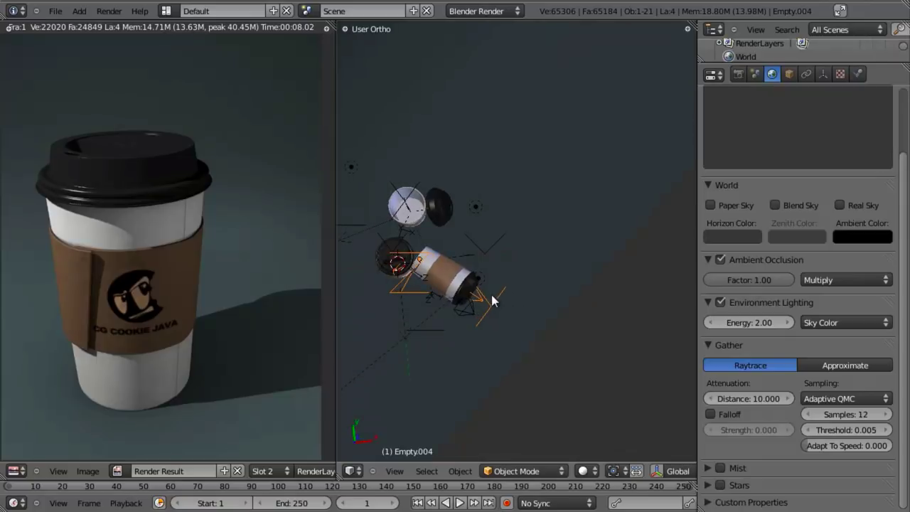
key("g")
key("y")
left_click(501, 270)
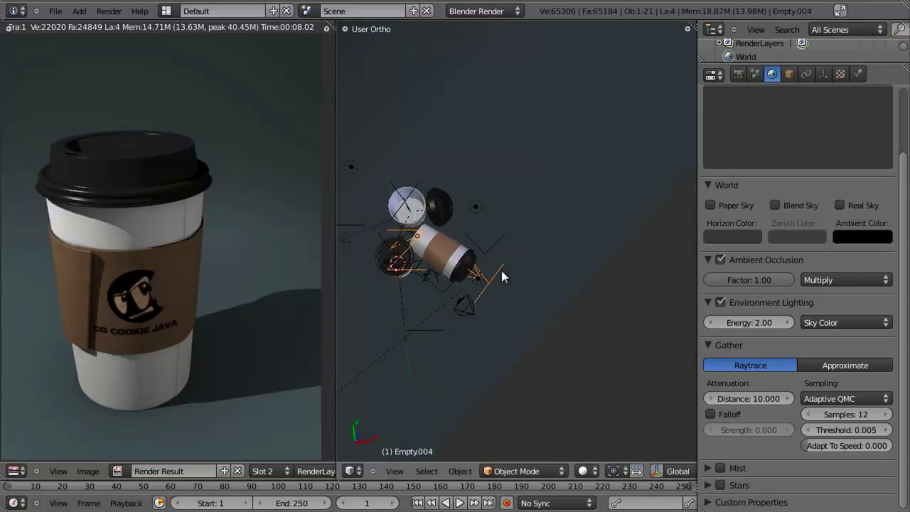
Fine-tune the lying cup's rotation around Z and nudge it slightly closer to the standing cups
scroll(365, 263, "up", 4)
scroll(365, 258, "down", 4)
key("r")
key("Escape")
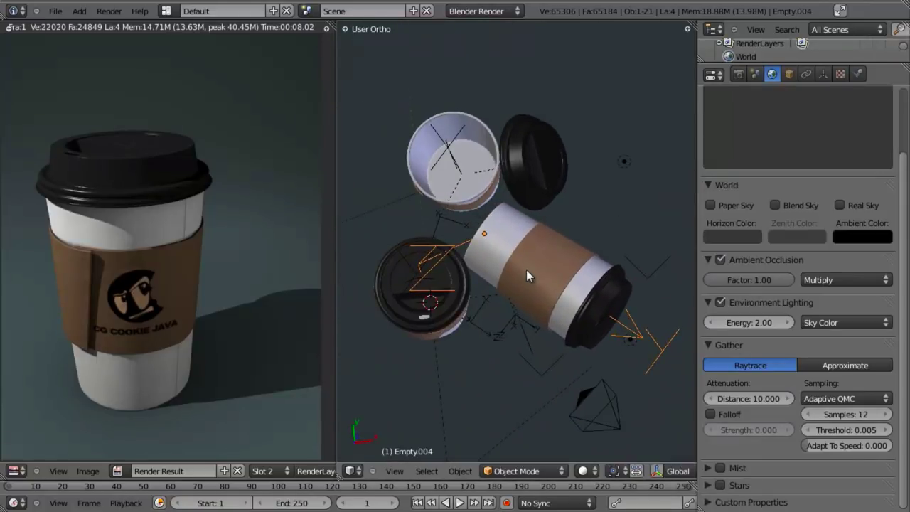
key("r")
key("z")
left_click(649, 250)
key("g")
key("y")
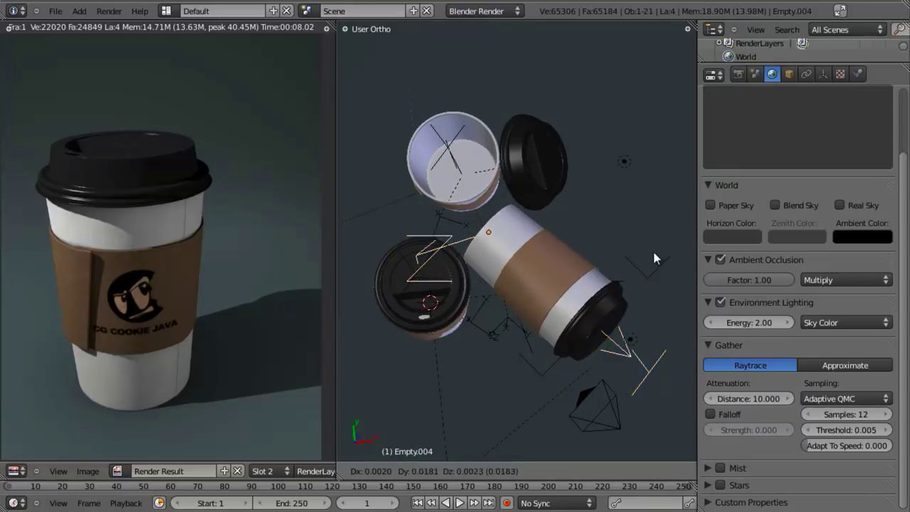
left_click(644, 246)
In camera view, slide the lying cup along global X by about -0.21
key("KP_0")
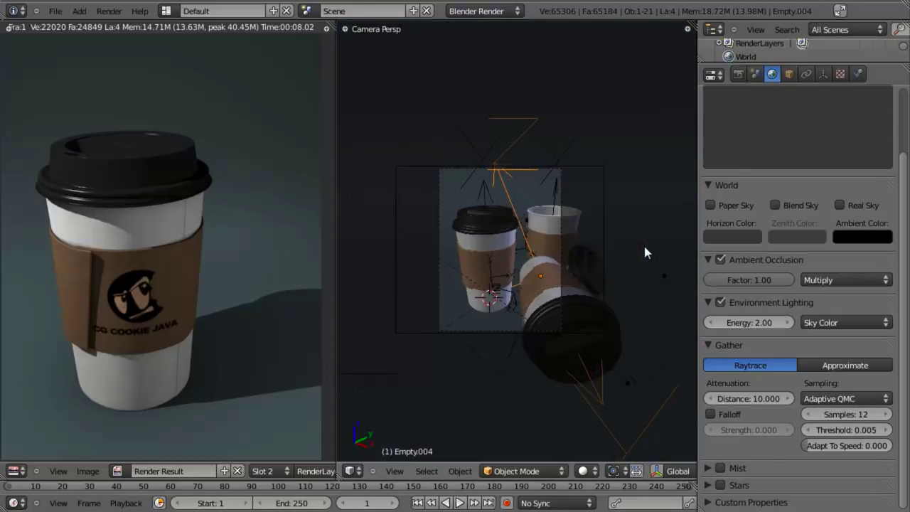
scroll(562, 237, "up", 6)
key("g")
key("x")
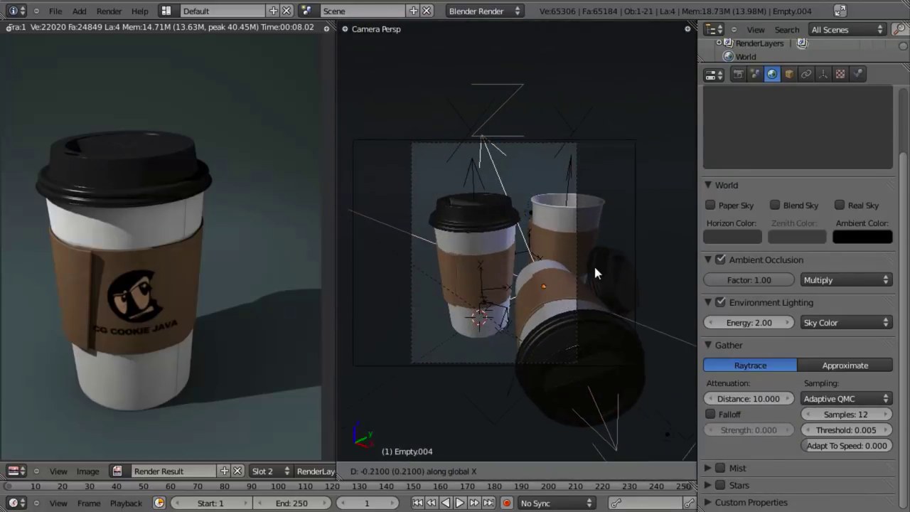
left_click(594, 263)
Rotate the lying cup around global Z to angle its lid outward, and move it back along Y beside the lidded cup
key("r")
key("z")
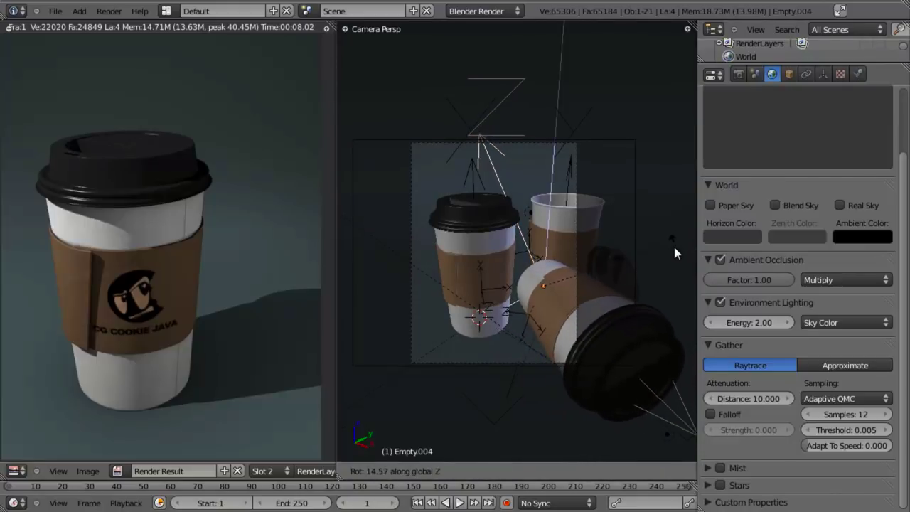
left_click(693, 220)
key("g")
key("y")
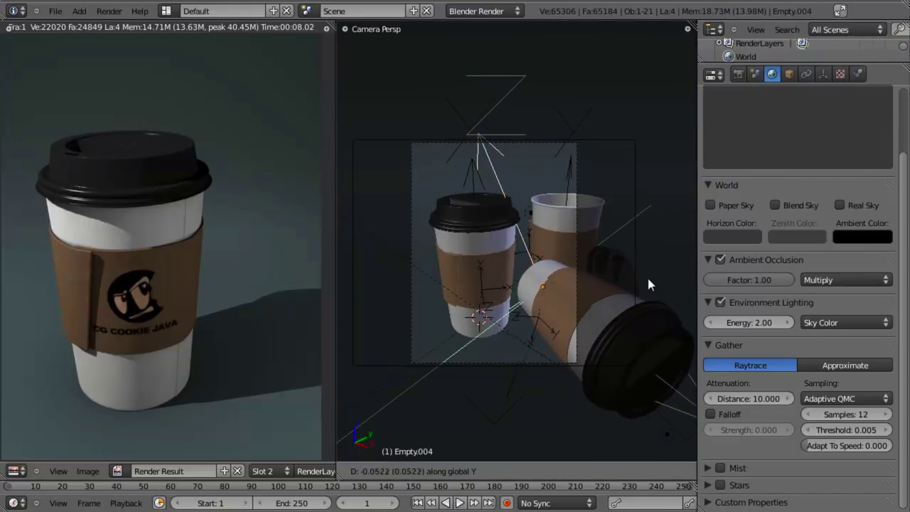
left_click(631, 267)
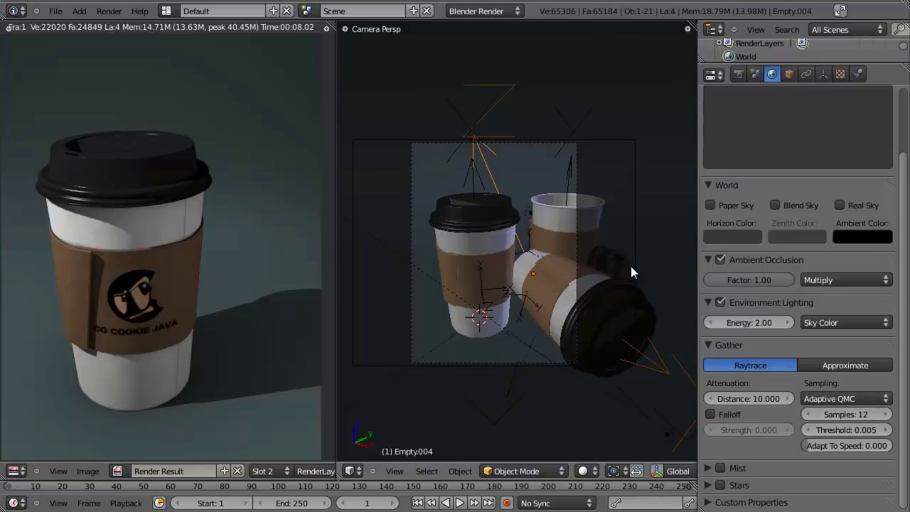
Shift the lying cup slightly further along negative X and readjust its rotation around Z
key("r")
key("z")
key("Escape")
key("g")
key("x")
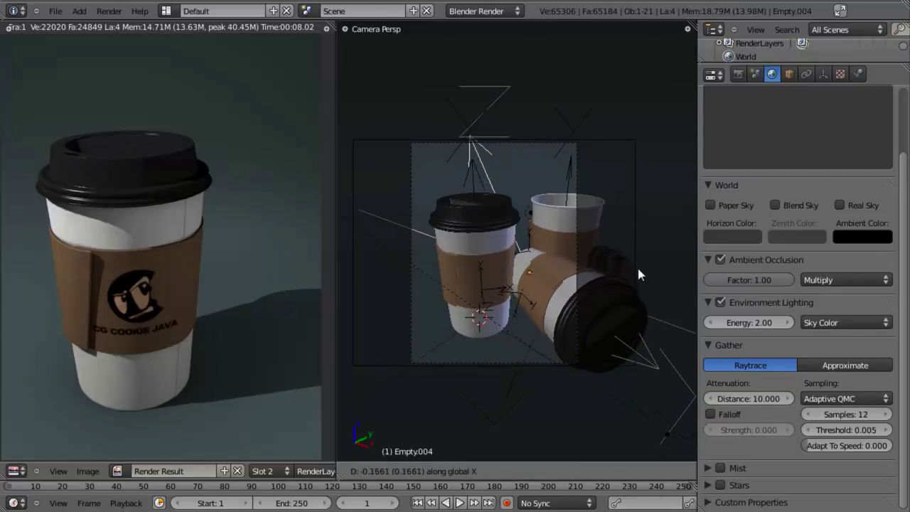
left_click(635, 271)
key("r")
key("z")
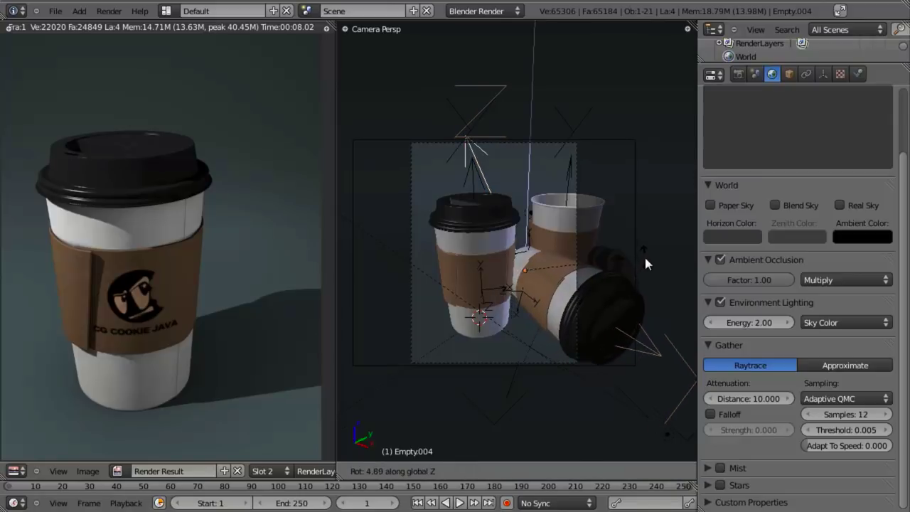
left_click(649, 276)
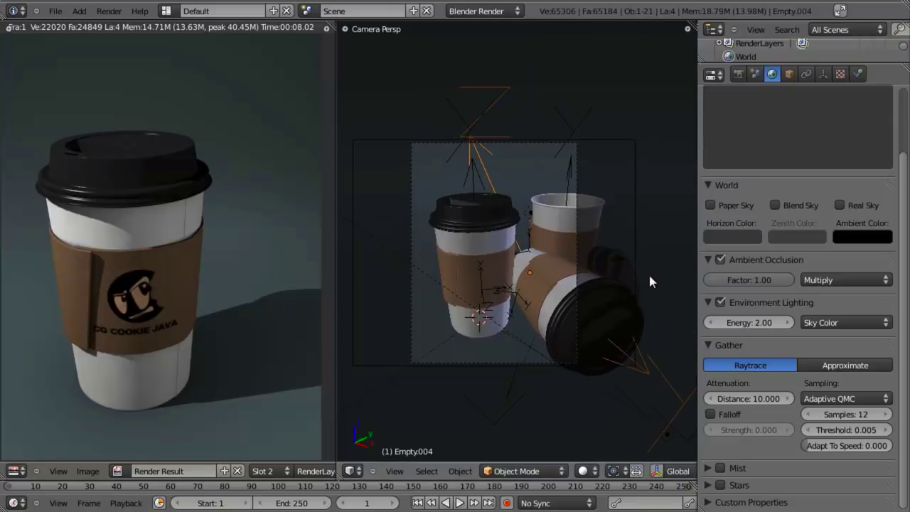
In top view, move the open cup's empty away from the lying cup so the two no longer overlap
key("KP_7")
scroll(509, 256, "up", 1)
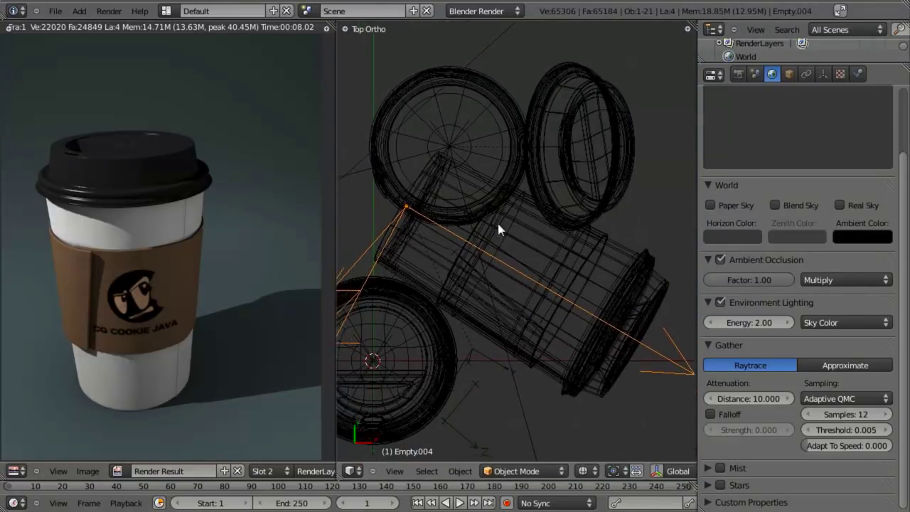
right_click(446, 144)
key("g")
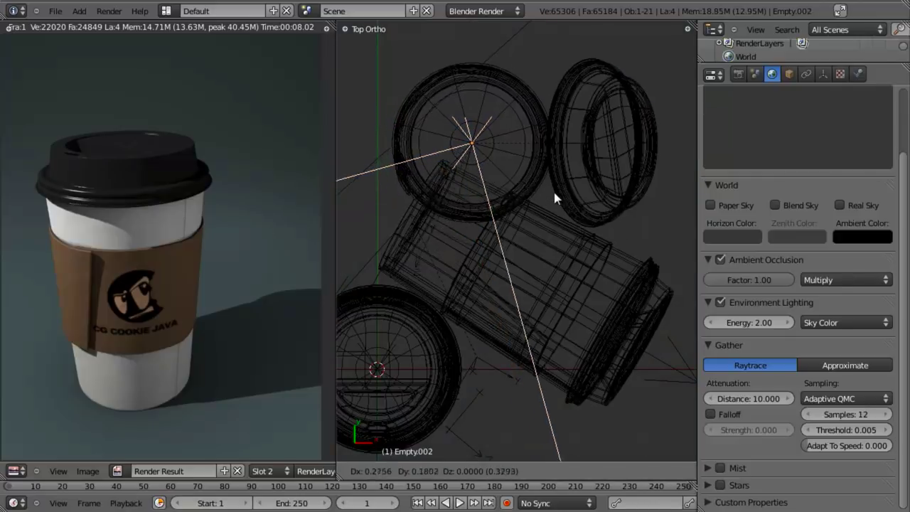
left_click(480, 145)
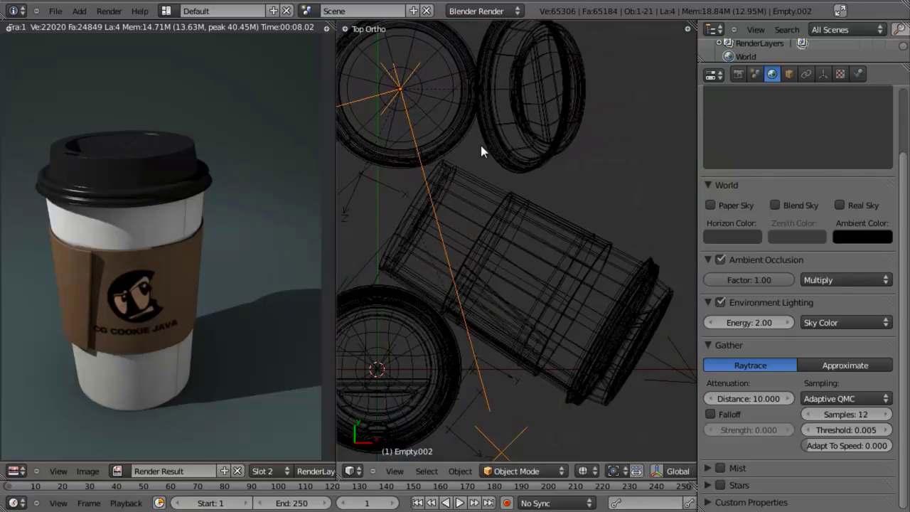
Reposition the open cup and its lid along X and in top view so they sit behind the other two cups in camera view
key("KP_0")
key("g")
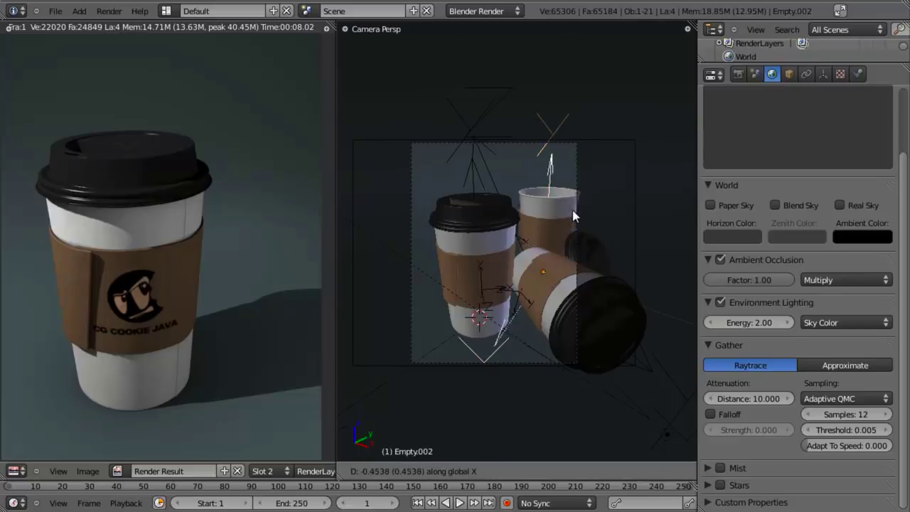
left_click(553, 216)
key("KP_7")
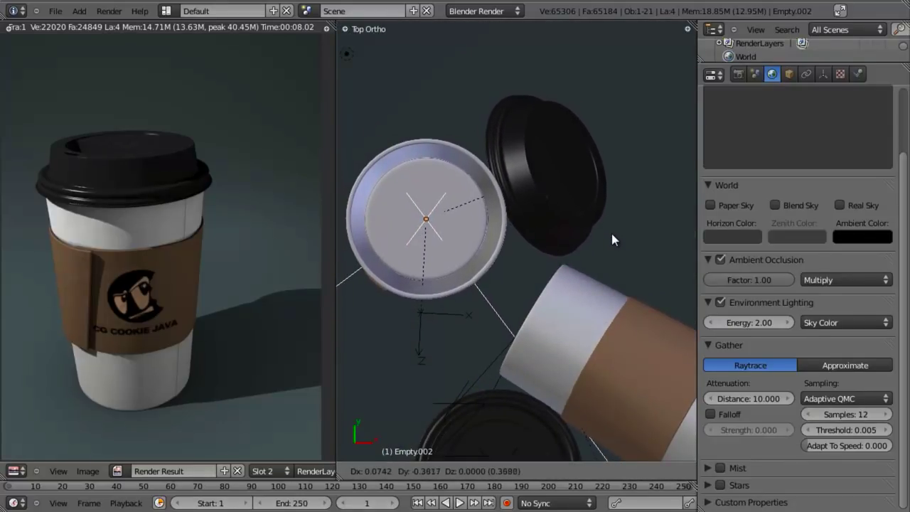
key("KP_0")
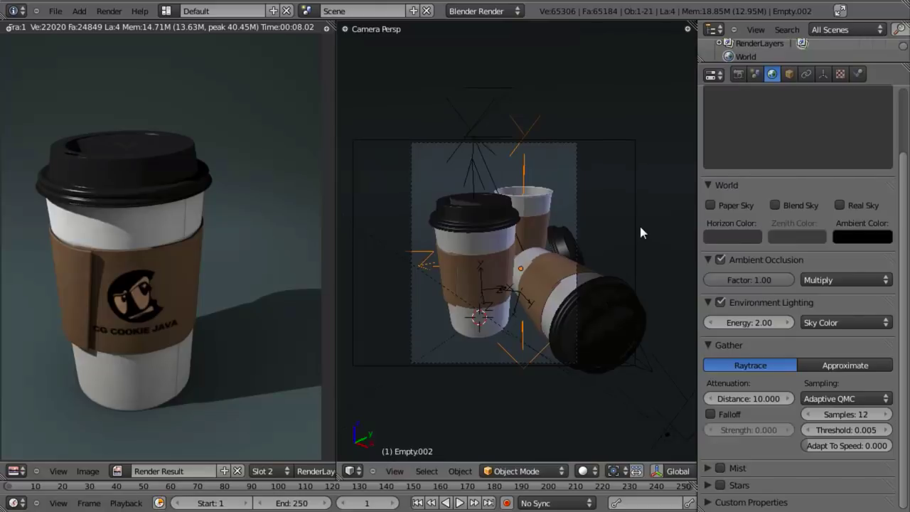
Select the camera and set the render's X resolution to 1200
right_click(634, 221)
left_click(823, 73)
left_click(738, 73)
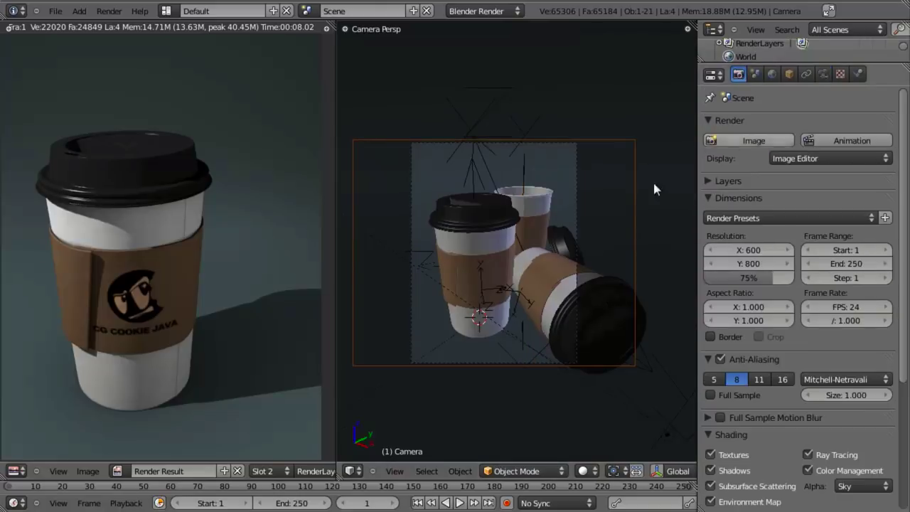
left_click(765, 249)
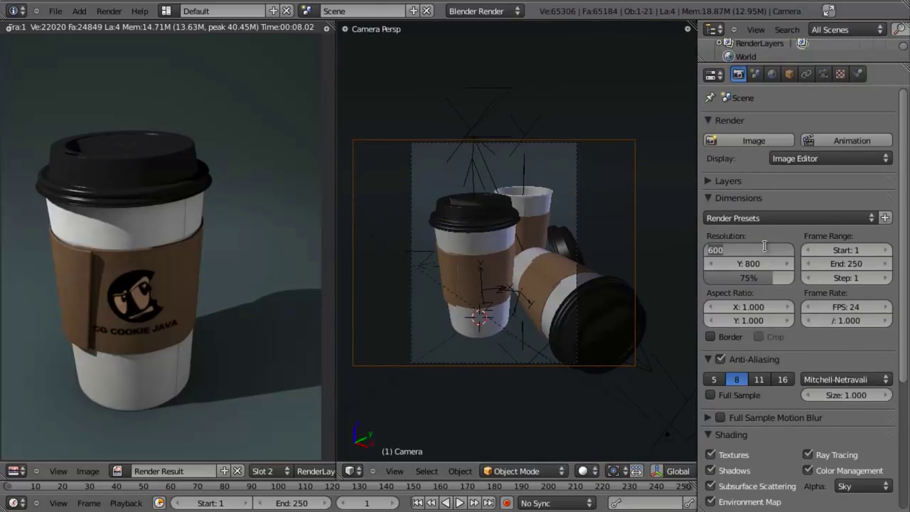
type("1200")
key("Return")
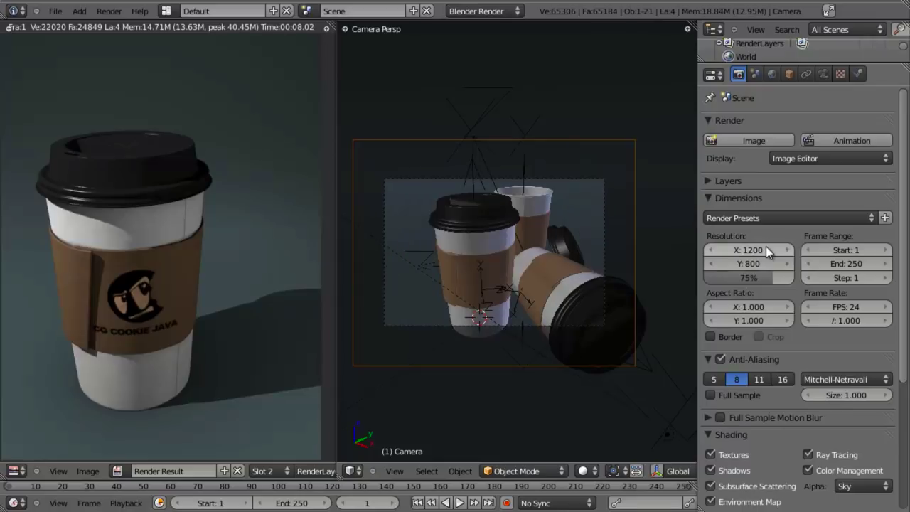
Pull the camera back along its local Z axis and shift it sideways so all three cups fit in the frame
middle_click_drag(561, 279, 552, 277, "shift")
key("g")
key("z")
key("z")
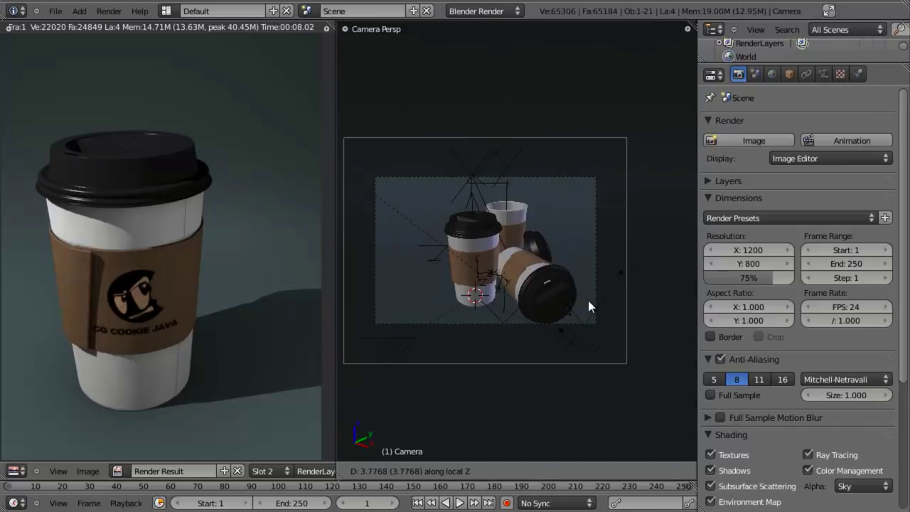
key("z")
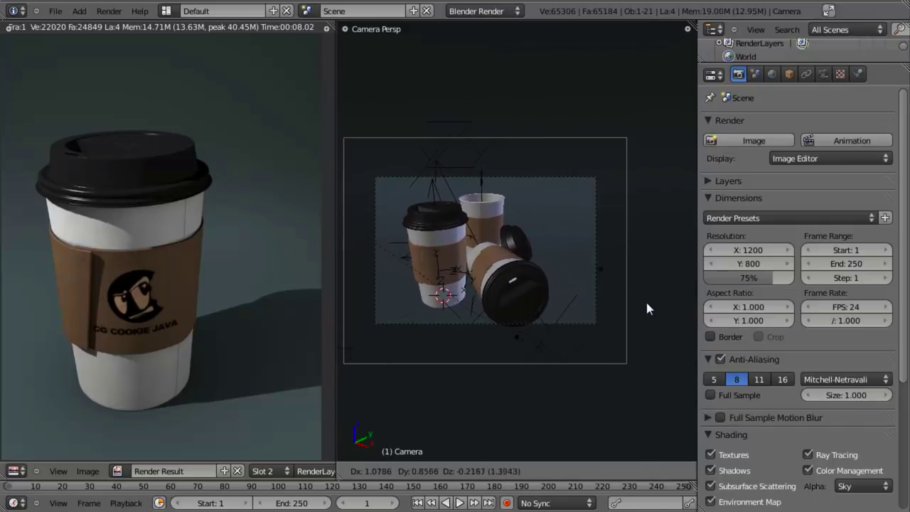
left_click(652, 308)
Rotate the camera around global Z by about -8 degrees and move it to reframe the cups
key("r")
key("z")
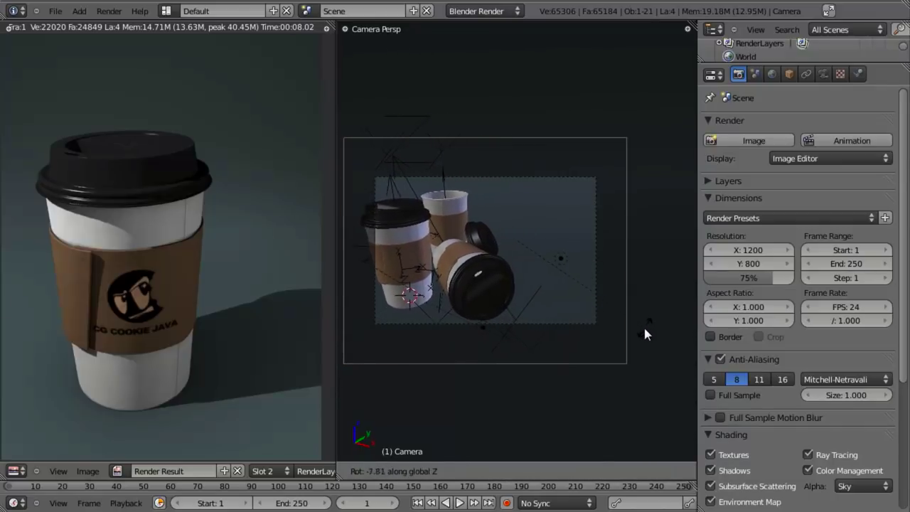
left_click(638, 327)
key("g")
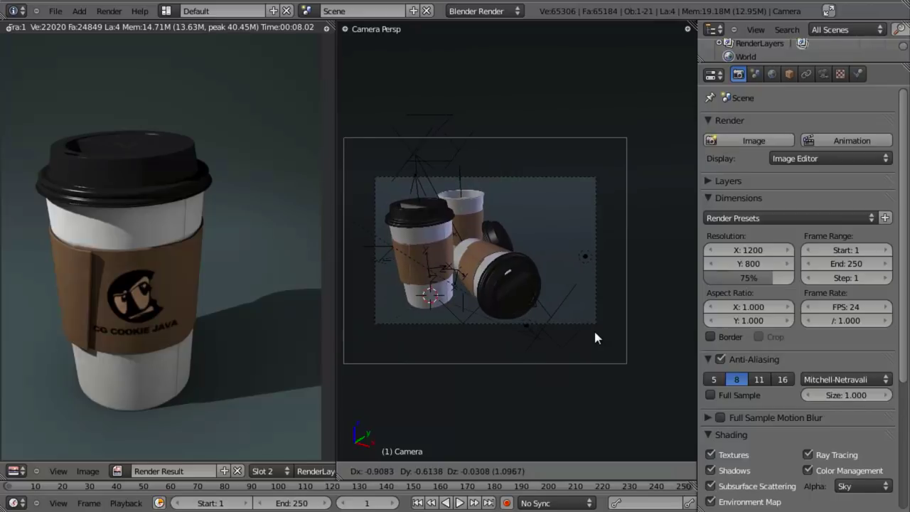
left_click(593, 328)
Tilt the camera with trackball rotation, adjust its roll, and reposition it so the cups fill more of the frame
key("r")
key("r")
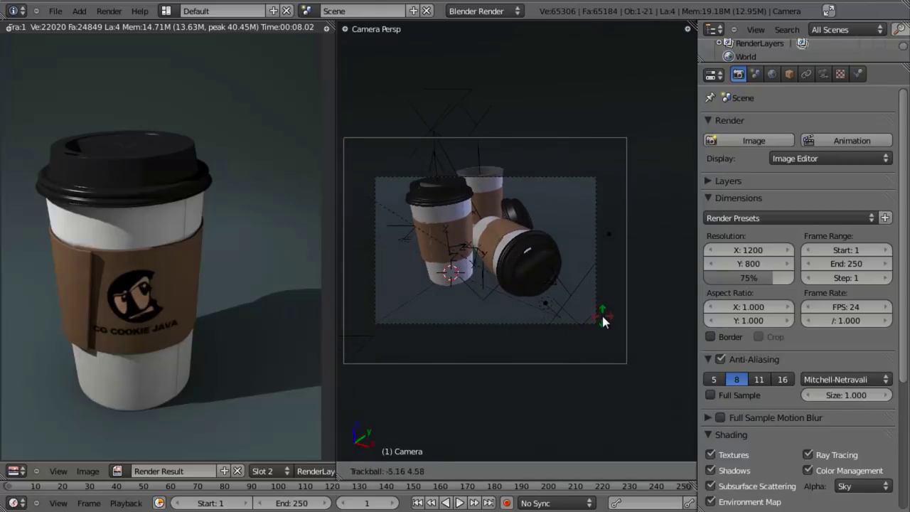
left_click(626, 289)
key("r")
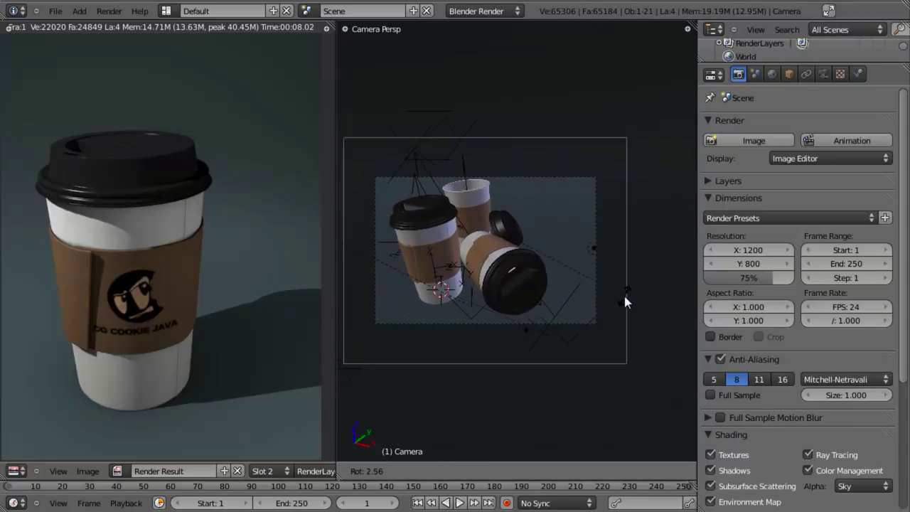
key("g")
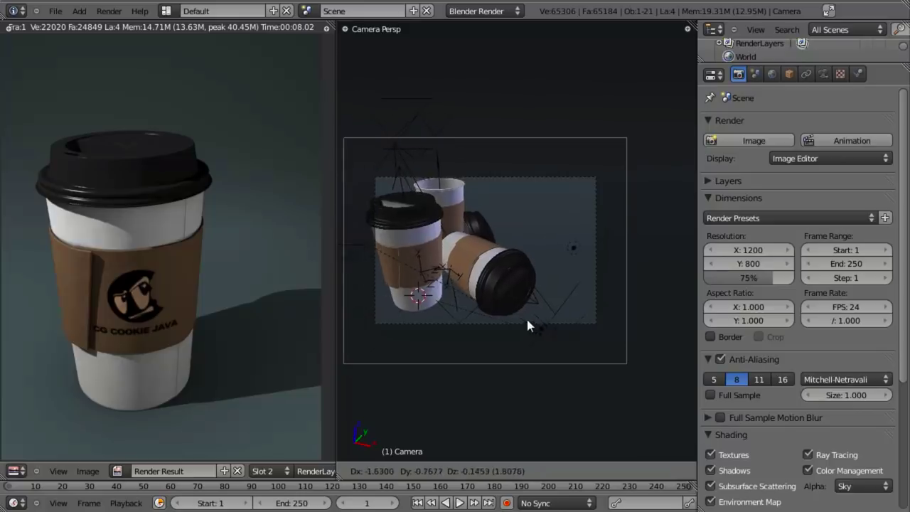
left_click(569, 342)
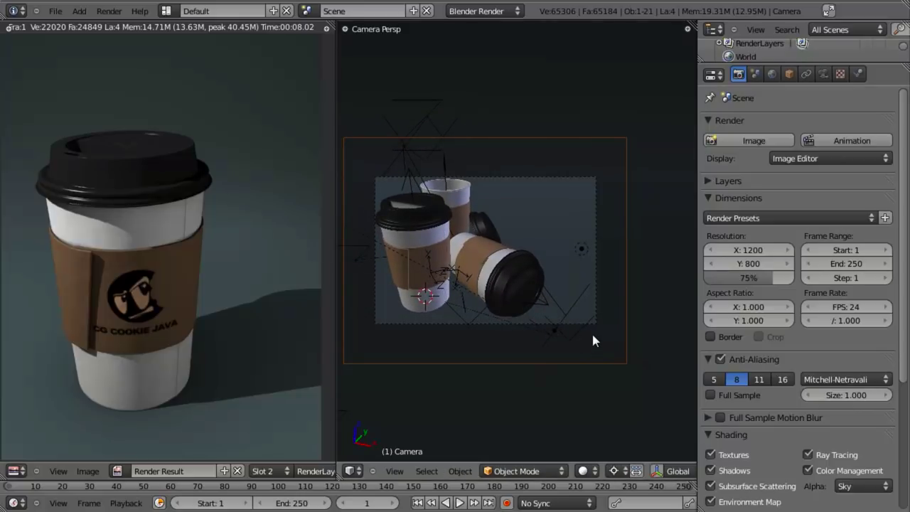
Orbit the camera around the 3D cursor about global Z by about 6 degrees
key("r")
key("z")
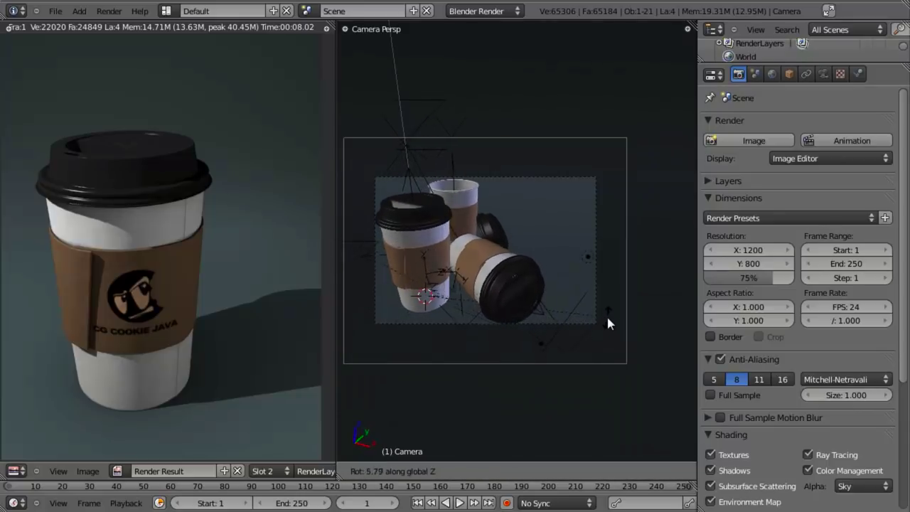
left_click(607, 320)
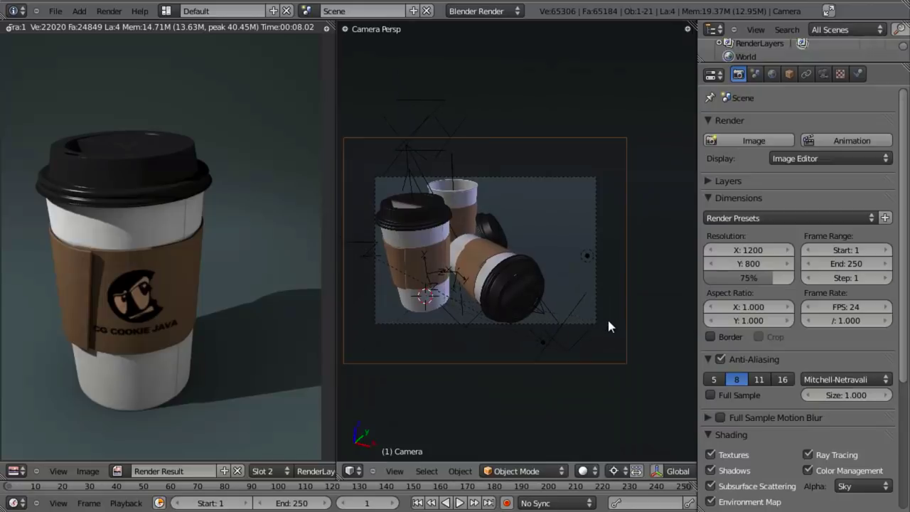
Pull the camera back along its local Z axis and nudge it sideways to give the cups more room
key("g")
key("z")
key("z")
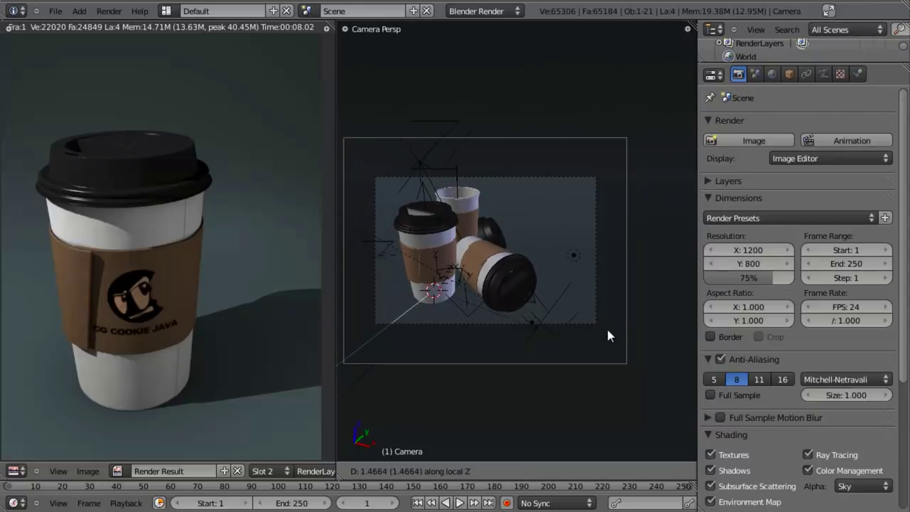
key("z")
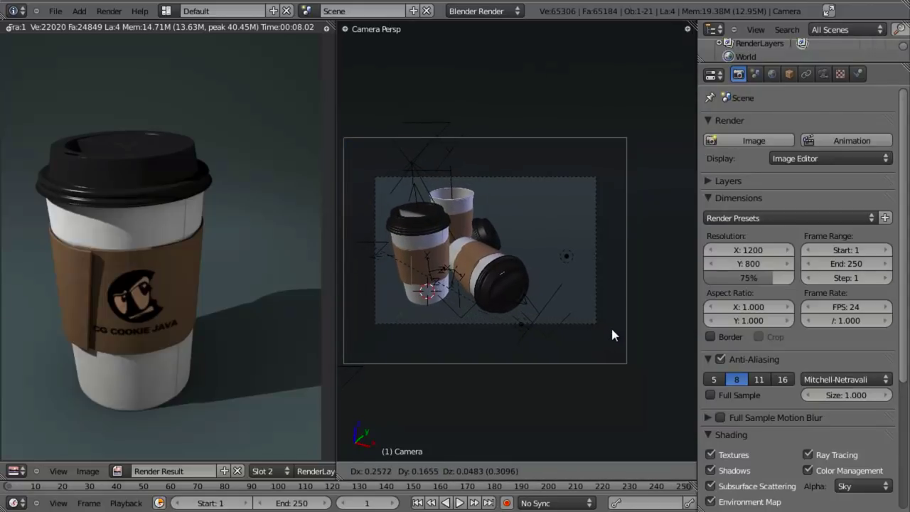
left_click(573, 314)
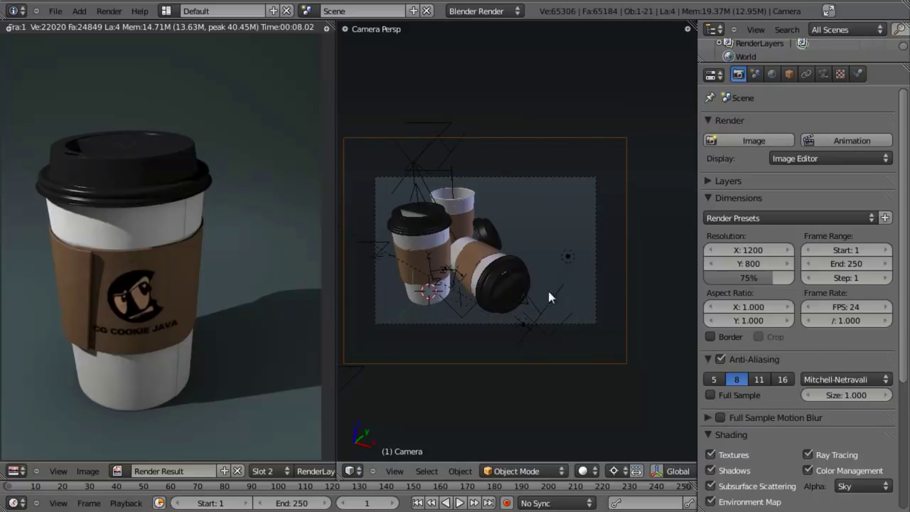
Save over the current file, render the three-cup scene, and inspect the result at full size
key("ctrl+s")
left_click(595, 255)
key("F12")
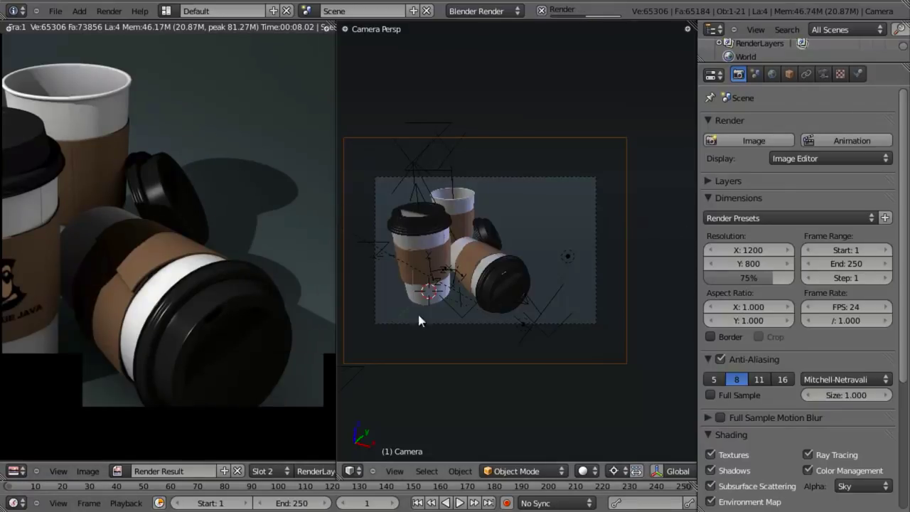
key("ctrl+space")
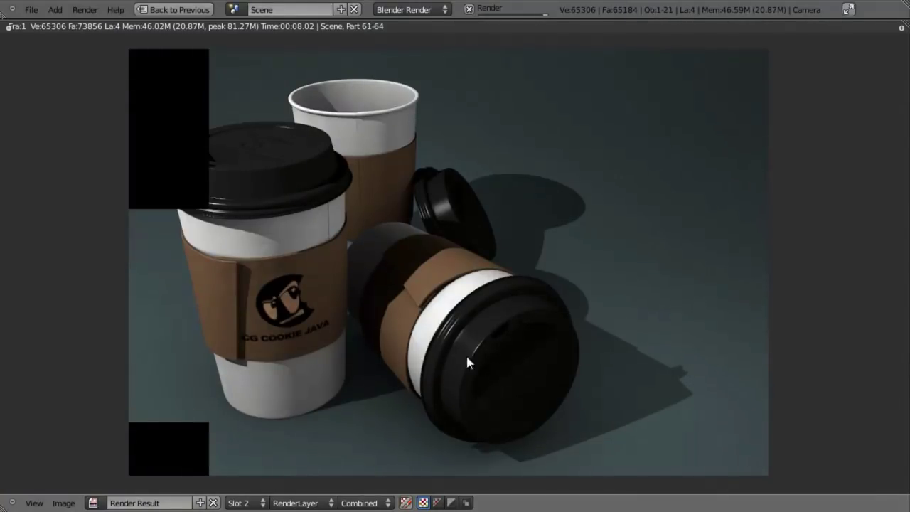
key("ctrl+space")
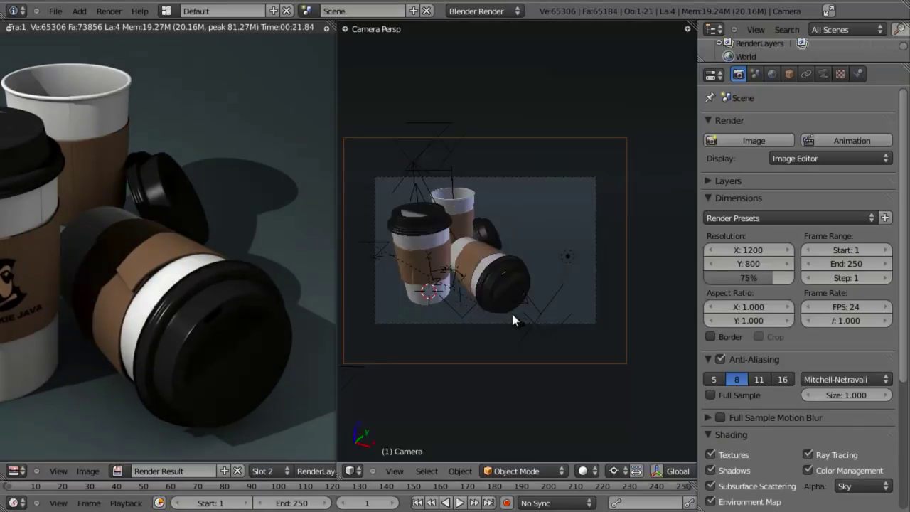
Rotate the large empty at the rear open cup's base around global Z
right_click(448, 168)
scroll(512, 234, "up", 4)
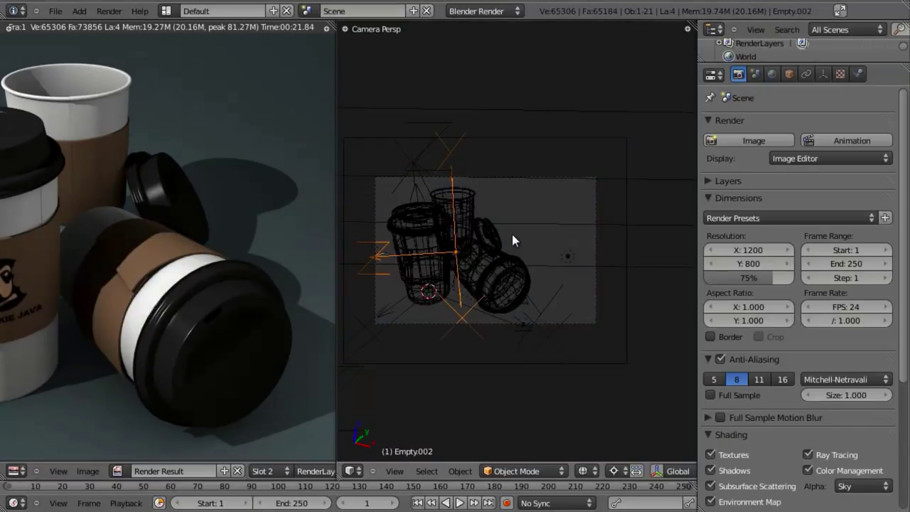
key("r")
key("z")
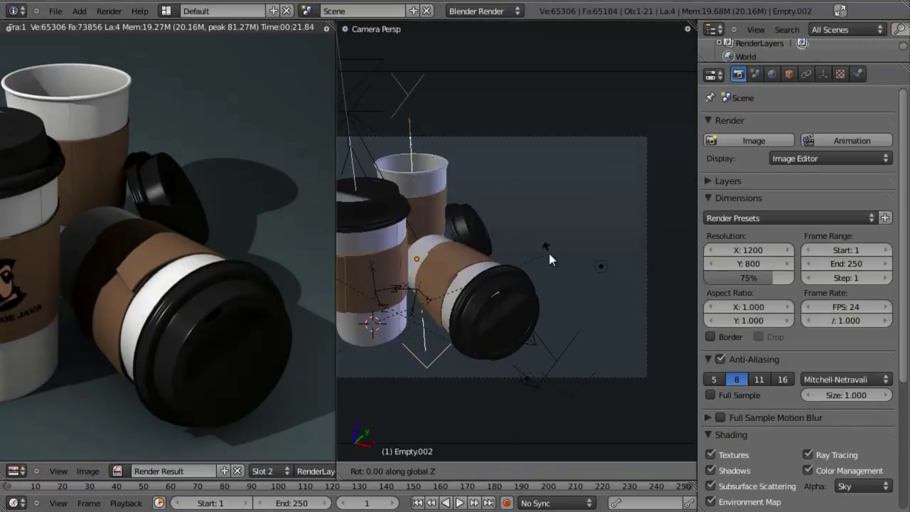
left_click(560, 238)
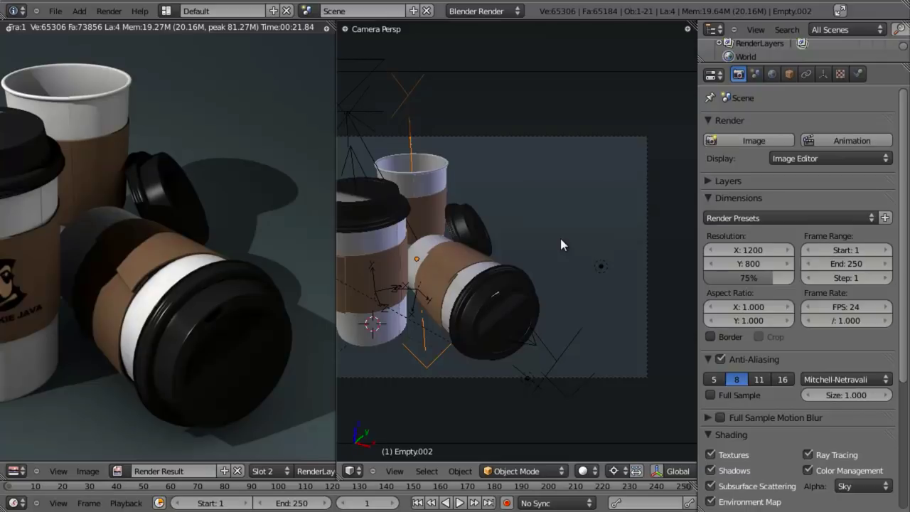
key("r")
key("z")
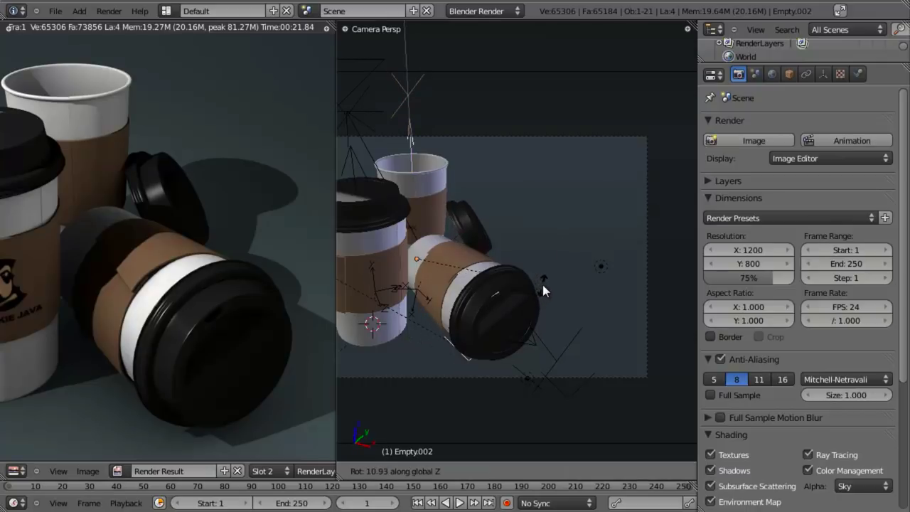
left_click(578, 214)
Snap the 3D cursor to the rear open cup
right_click(473, 225)
right_click(436, 192)
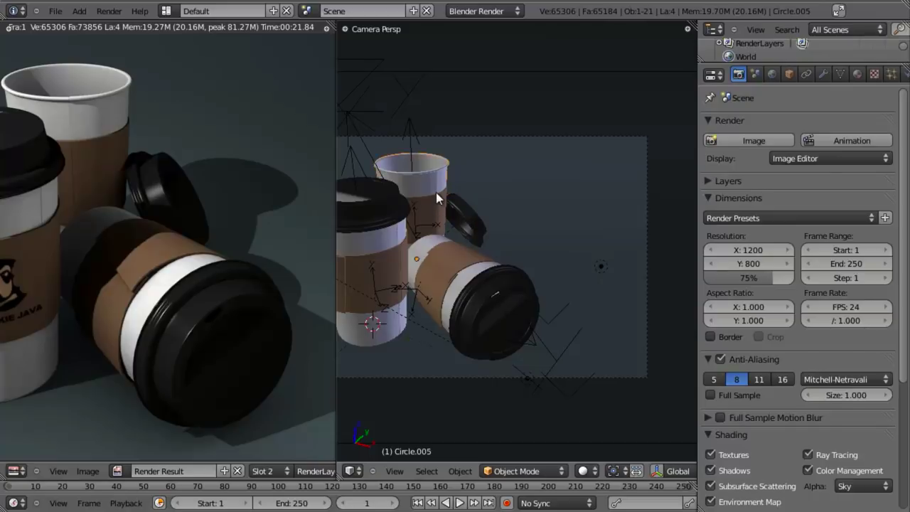
key("z")
key("shift+s")
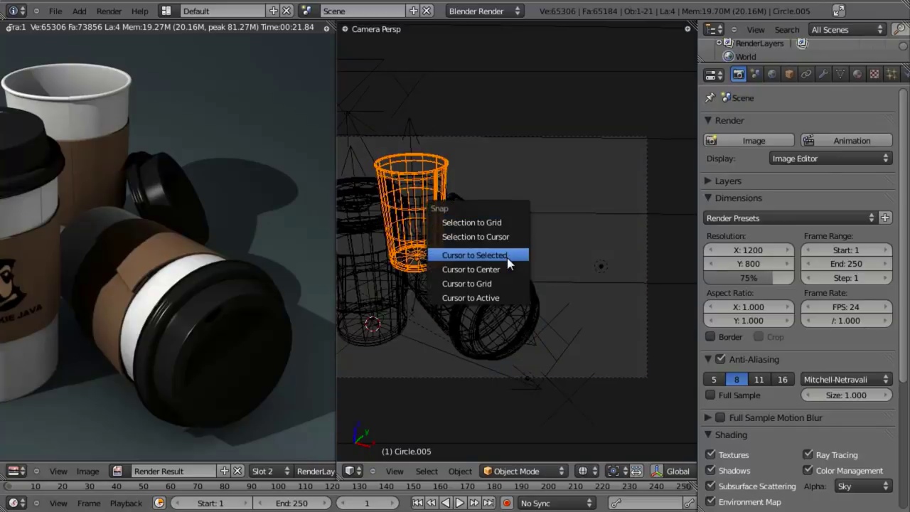
left_click(507, 257)
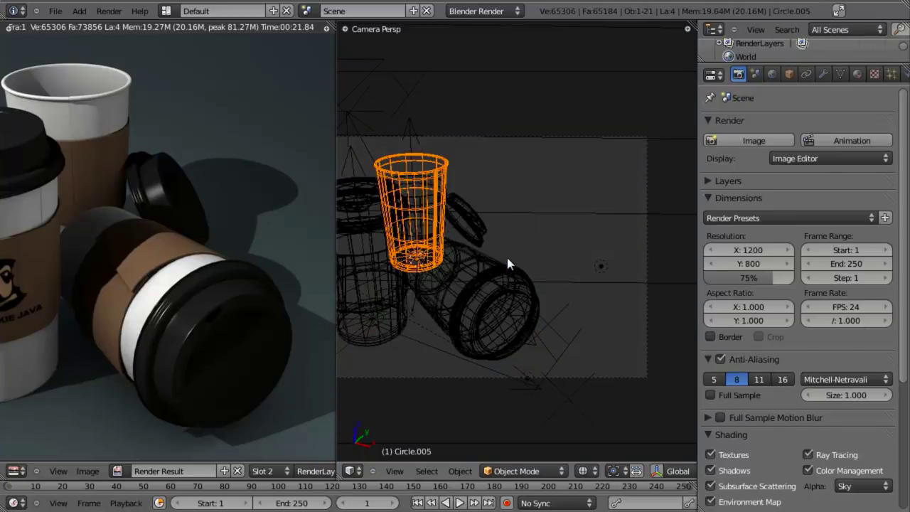
Rotate the loose lid around the 3D cursor so it swings about the rear open cup
right_click(471, 218)
middle_click_drag(472, 217, 607, 200)
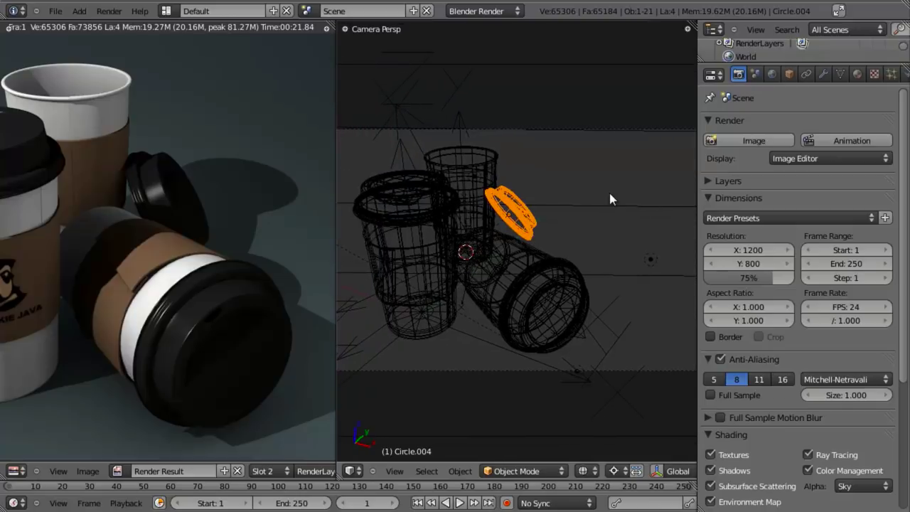
key("r")
left_click(606, 256)
key("z")
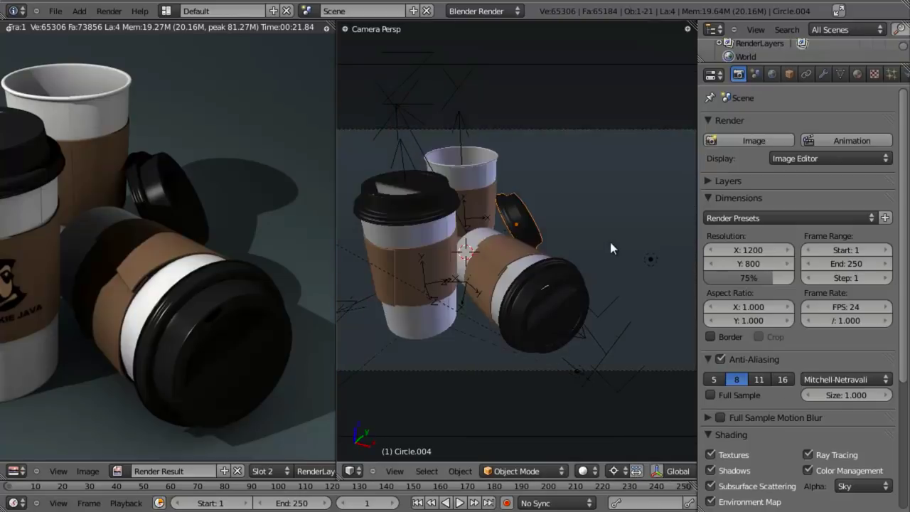
scroll(631, 221, "up", 2)
key("r")
key("z")
left_click(631, 236)
From the top view, rotate the loose lid around global Z by about -7 degrees, and return to the camera view
key("KP_7")
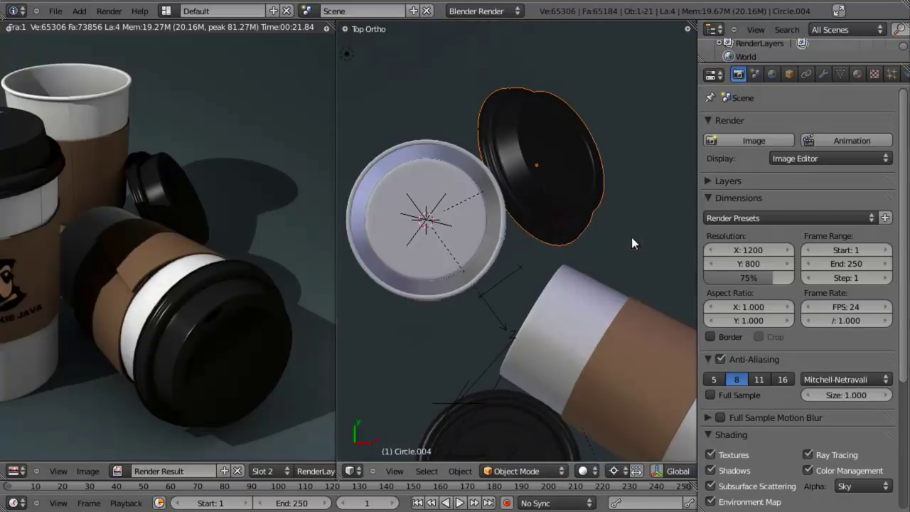
key("r")
key("z")
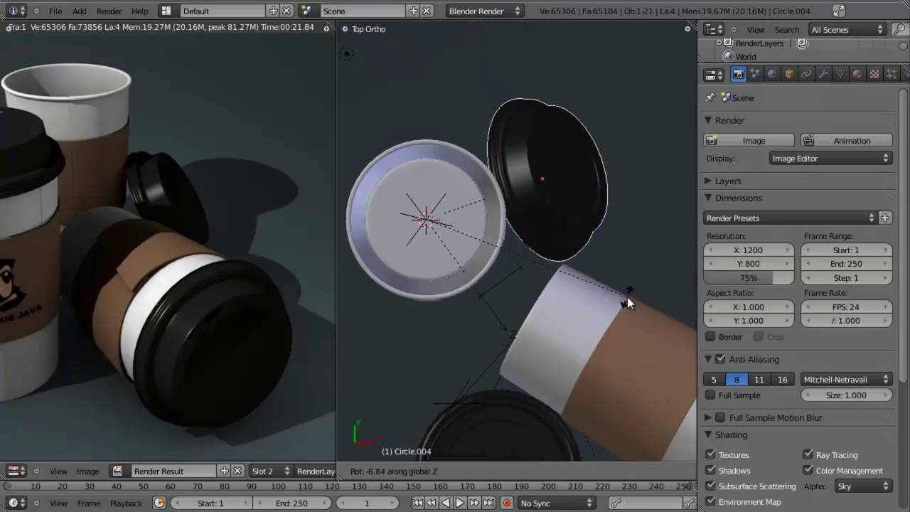
left_click(627, 300)
key("KP_0")
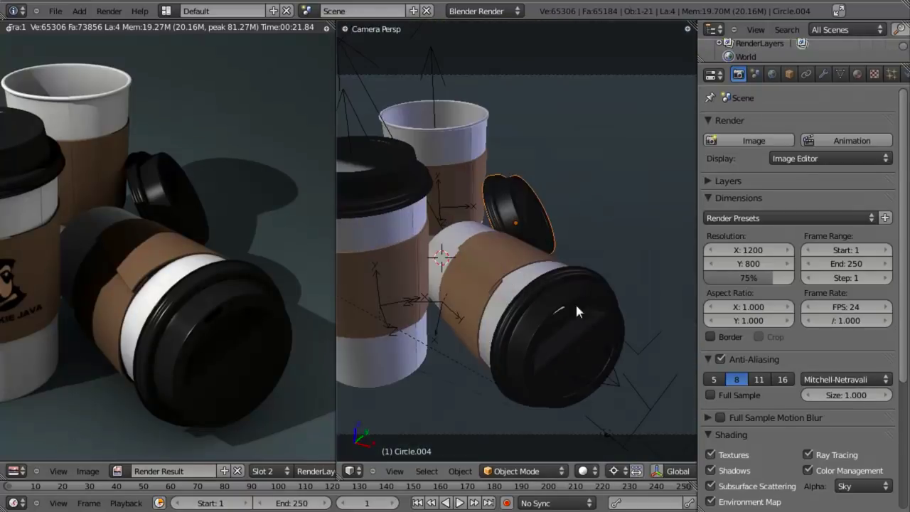
Rotate the rear cup's sleeve together with its small empty around global Z
right_click(436, 191)
key("z")
key("z")
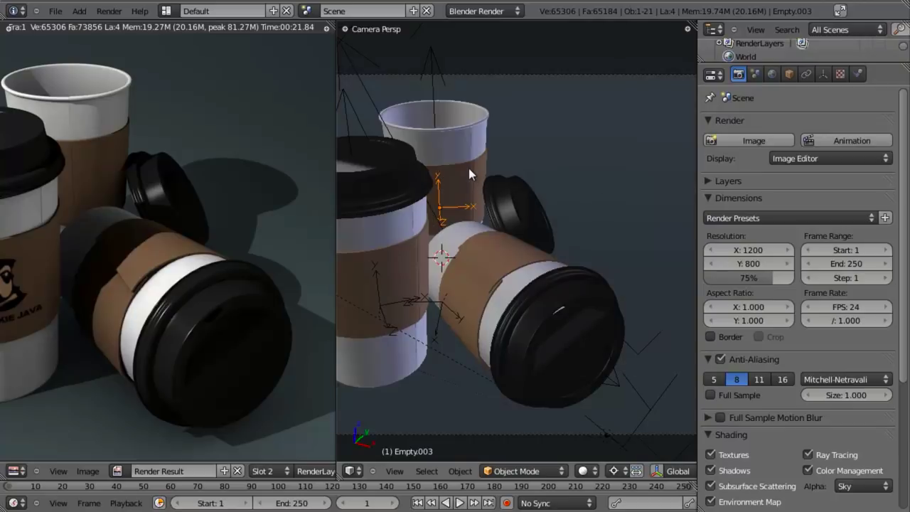
right_click(466, 165)
key("z")
key("z")
key("r")
key("z")
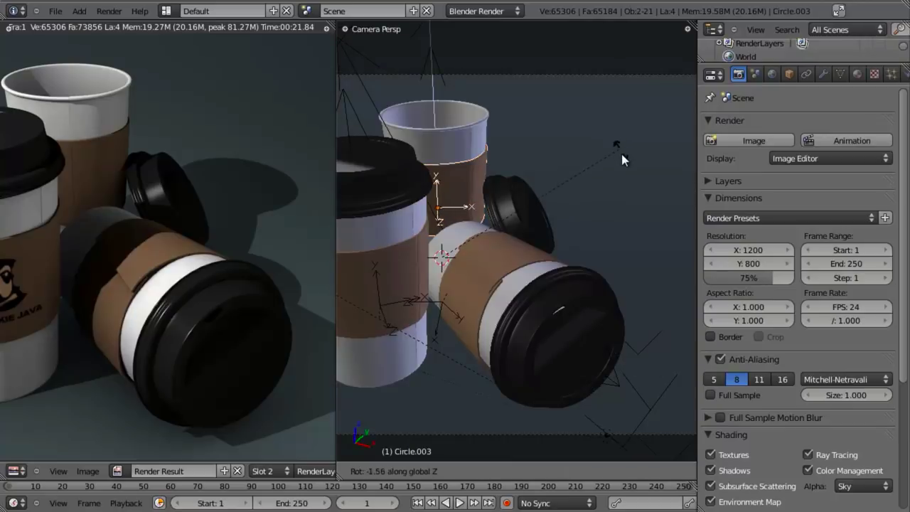
left_click(617, 240)
Save the file, render the adjusted lid and sleeve, and check the render in a maximized image view
key("ctrl+s")
left_click(617, 240)
key("F12")
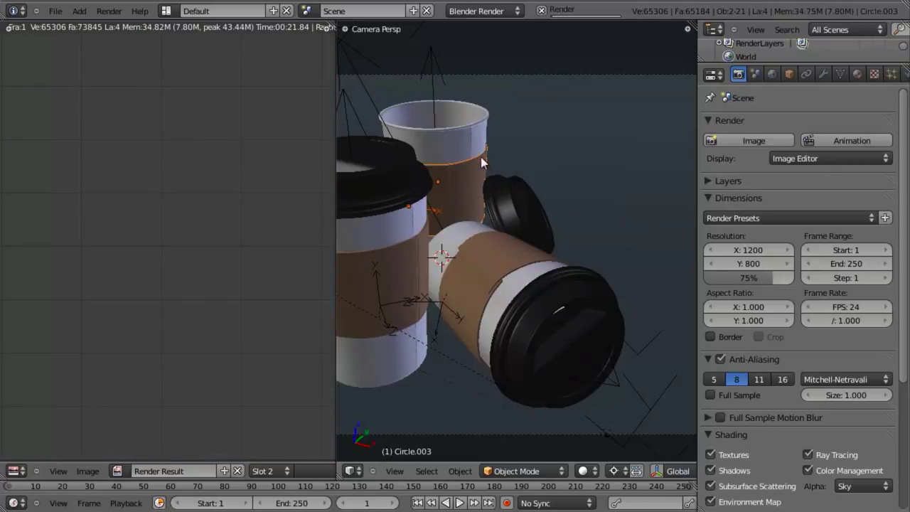
key("ctrl+Up")
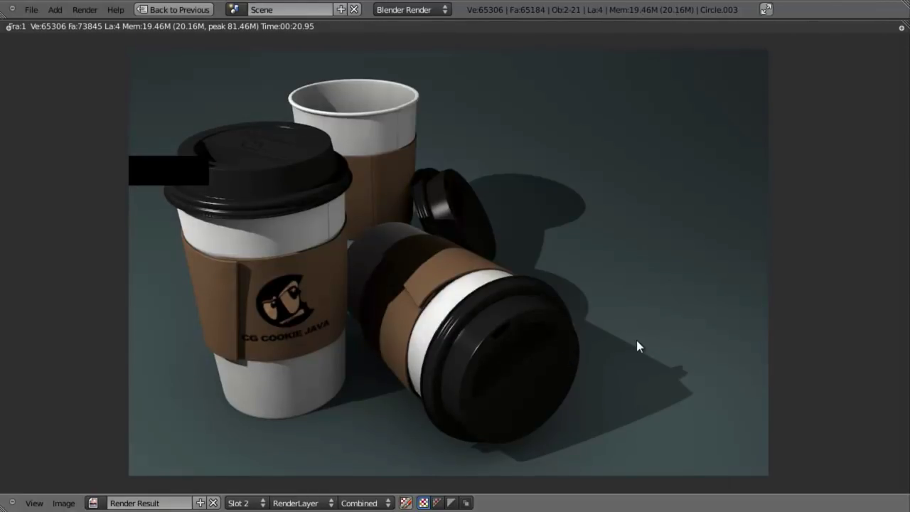
scroll(637, 340, "down", 1)
key("Escape")
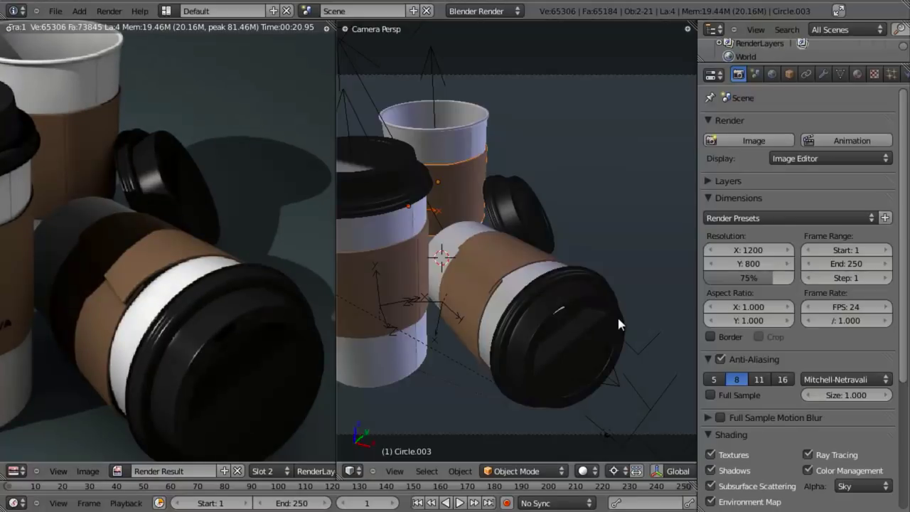
Set the energy of the point lamp beside the fallen cup to 0.65
key("KP_7")
scroll(594, 334, "up", 3)
key("z")
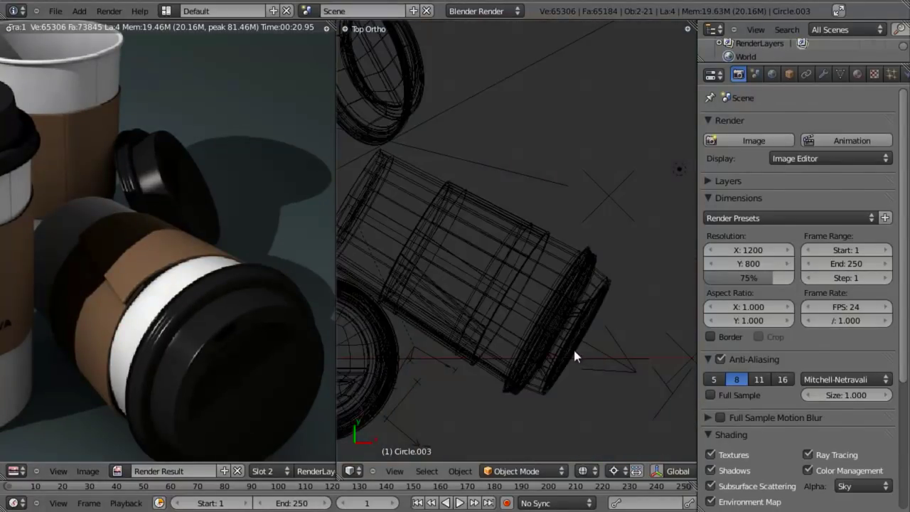
scroll(574, 356, "down", 5)
right_click_drag(575, 337, 598, 311)
mouse_move(589, 207)
right_mouse_down()
mouse_move(576, 203)
mouse_move(578, 213)
right_mouse_up()
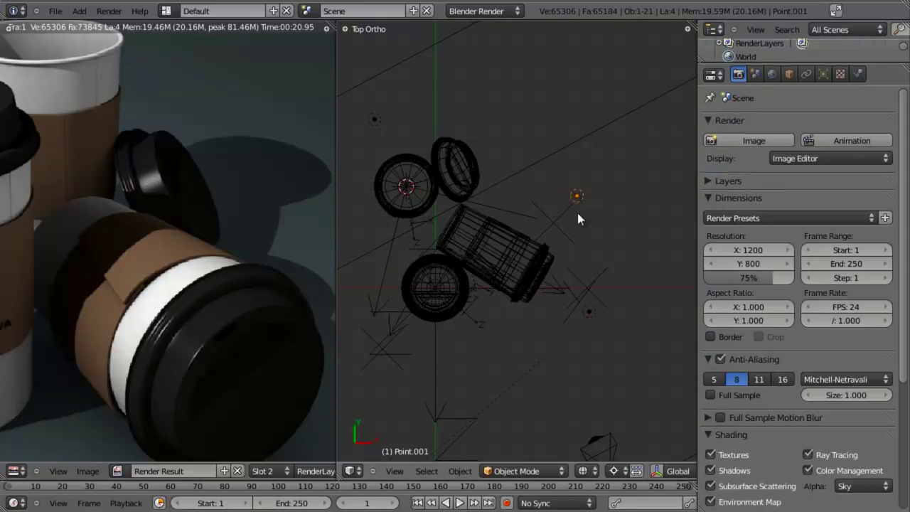
right_click(496, 394)
scroll(560, 308, "down", 4)
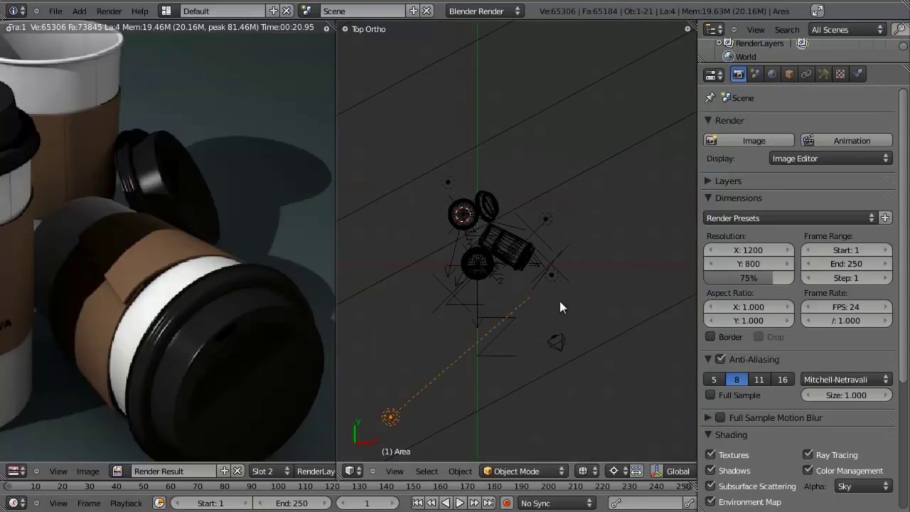
left_click(822, 74)
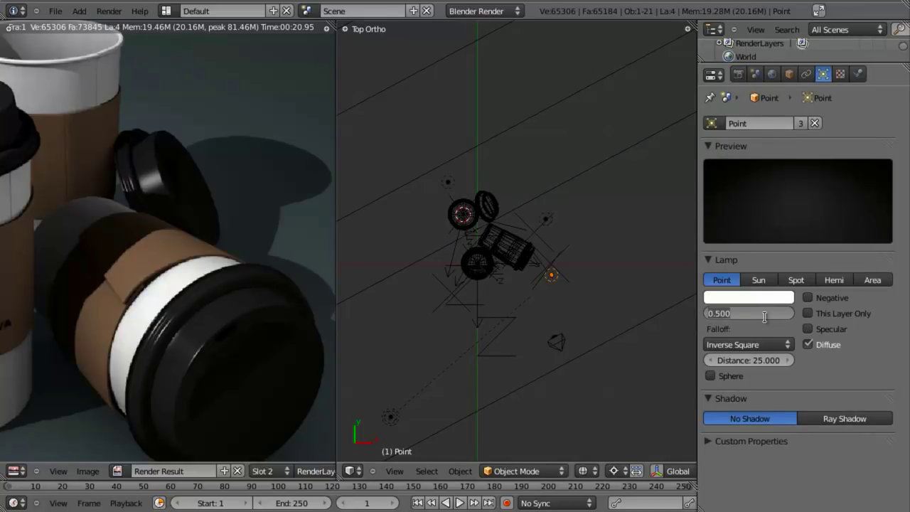
type("0.65")
key("Return")
Check the lamp placement in the shaded front view and render the scene with the brighter lamps
key("KP_0")
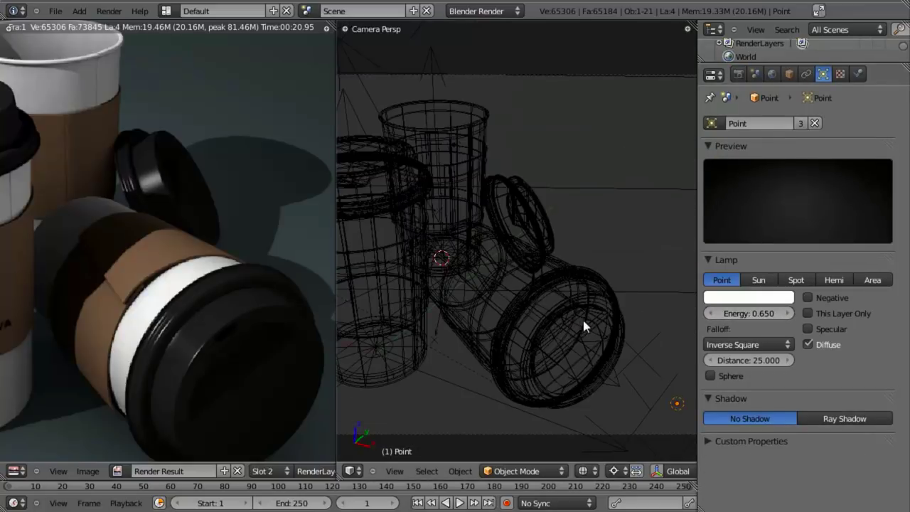
key("KP_1")
key("z")
scroll(577, 285, "up", 3)
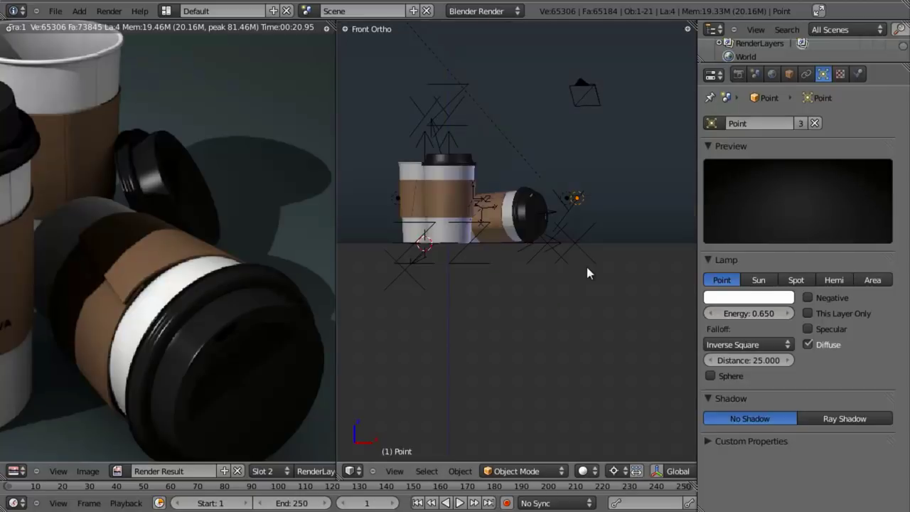
key("F12")
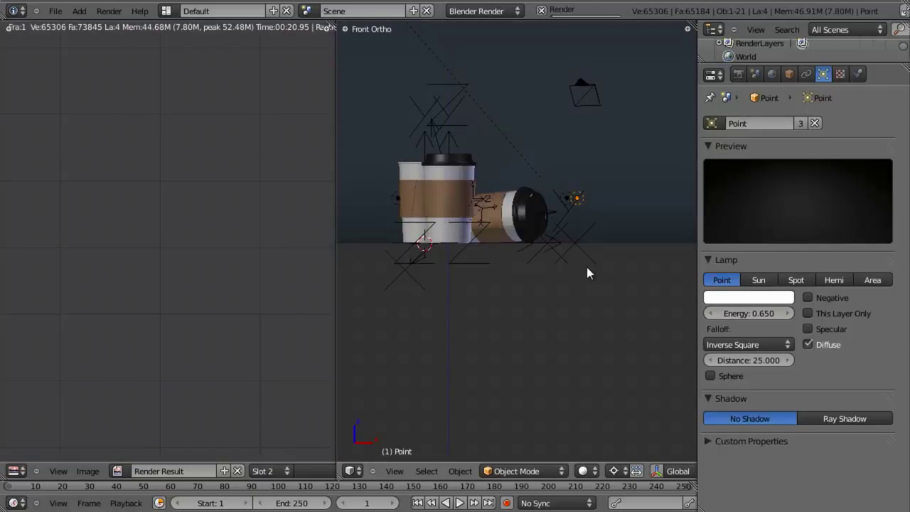
Select the camera in an orbited overview of the scene and save over cgc_coffee_cup_part2.blend
scroll(546, 247, "down", 3)
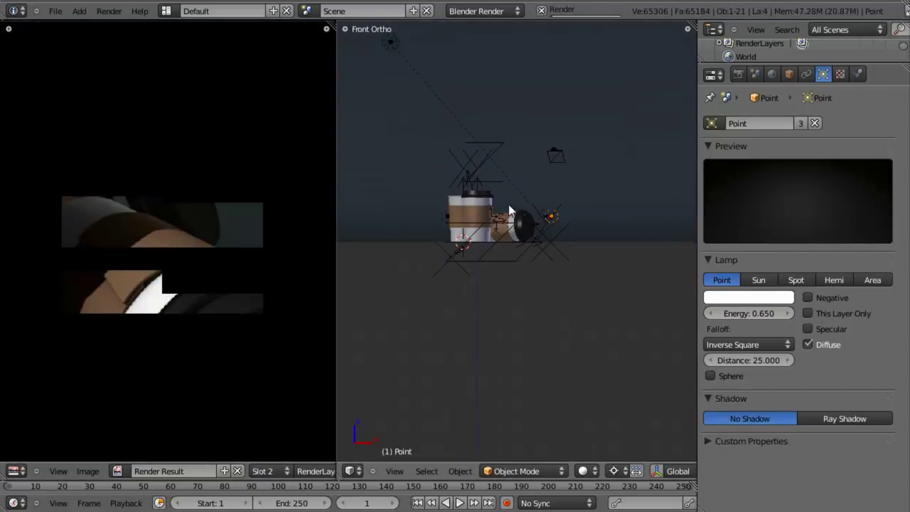
middle_click_drag(508, 204, 595, 189)
right_click(590, 186)
middle_click_drag(553, 249, 652, 229)
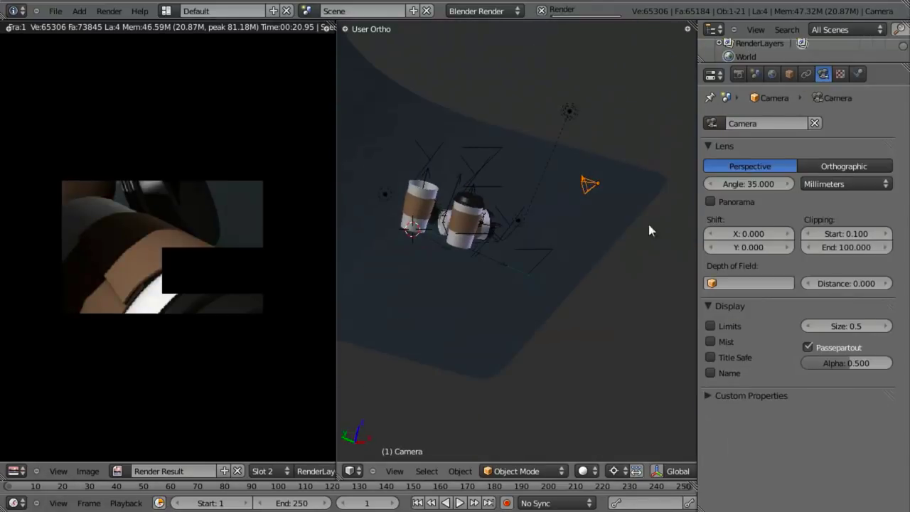
middle_click_drag(463, 272, 499, 292, "shift")
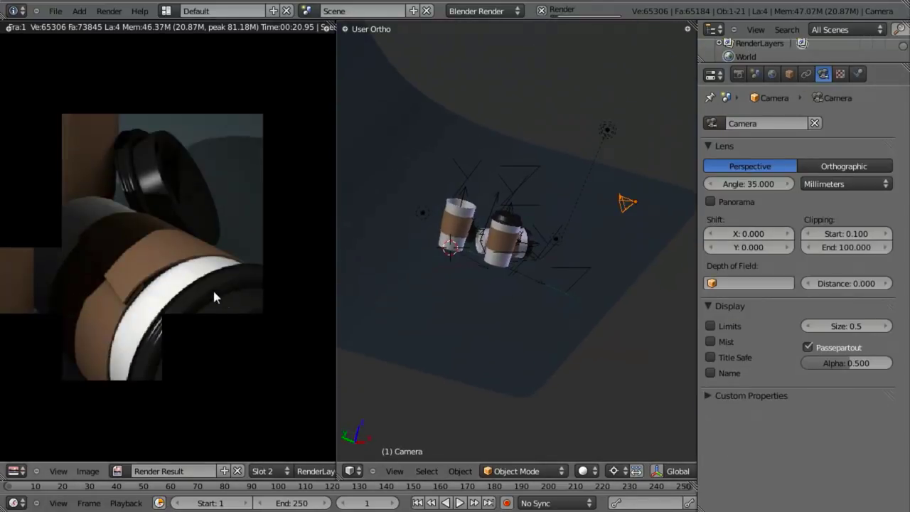
key("ctrl+s")
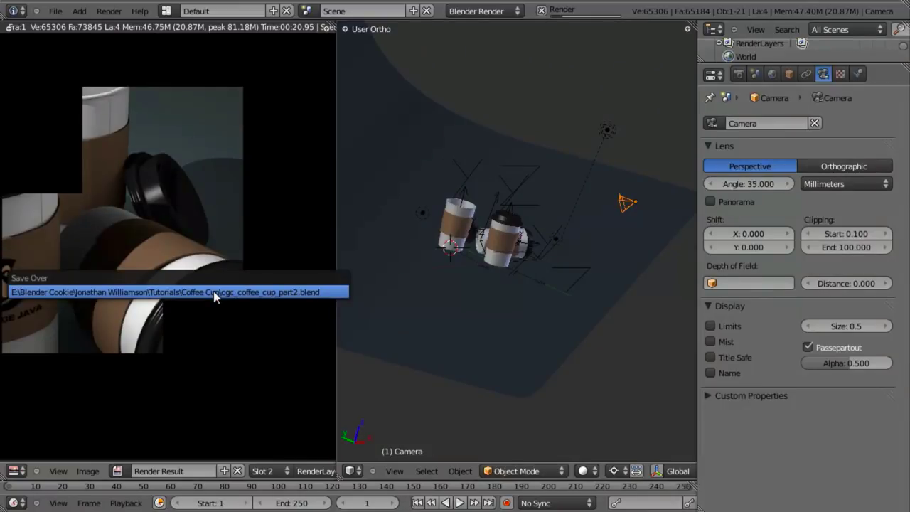
left_click(260, 290)
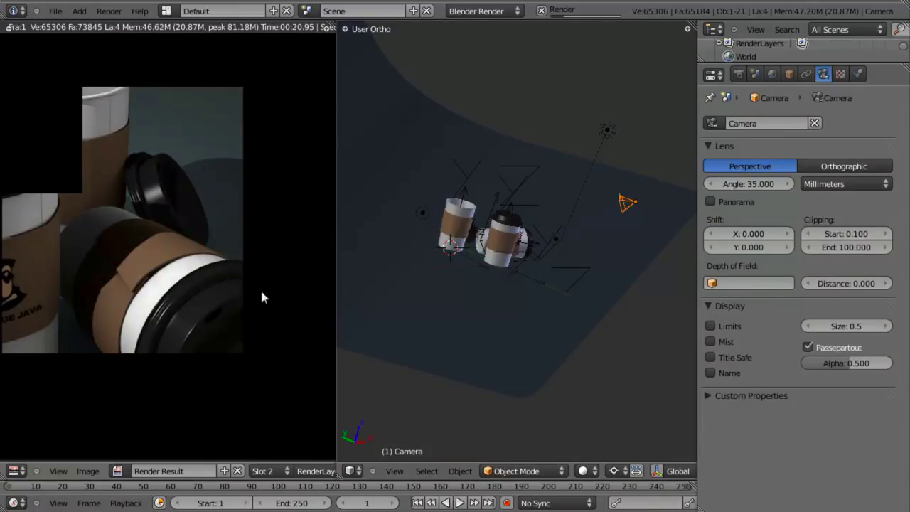
Show the camera's limits in the scene and set its depth of field distance to 3.5
left_click(711, 325)
middle_click_drag(466, 250, 787, 313)
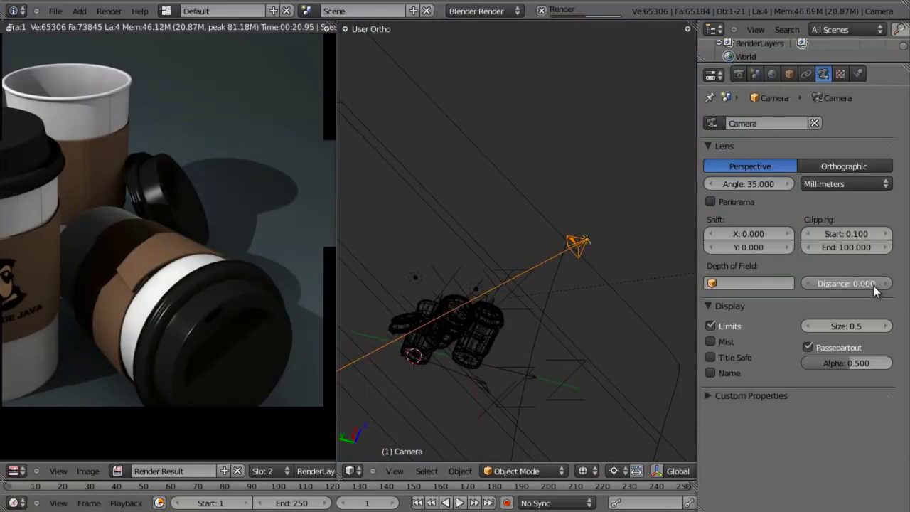
left_click(846, 284)
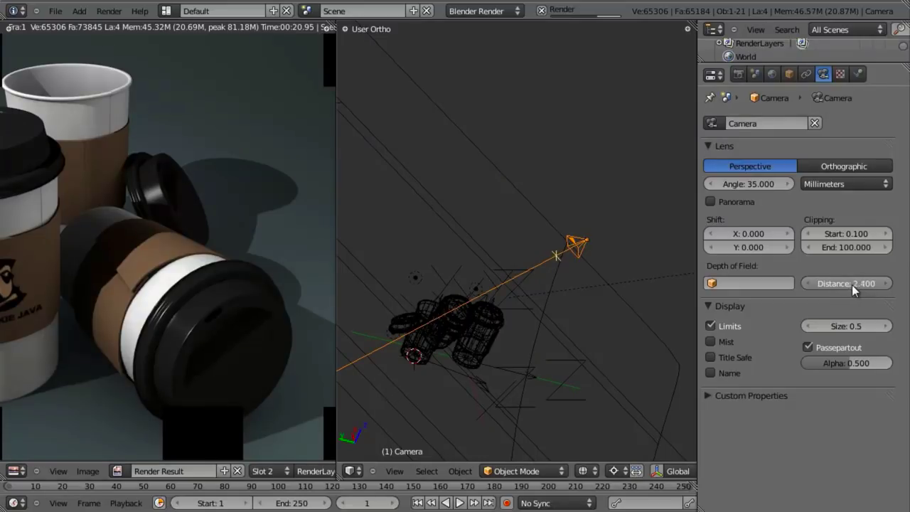
type("3.5")
key("Return")
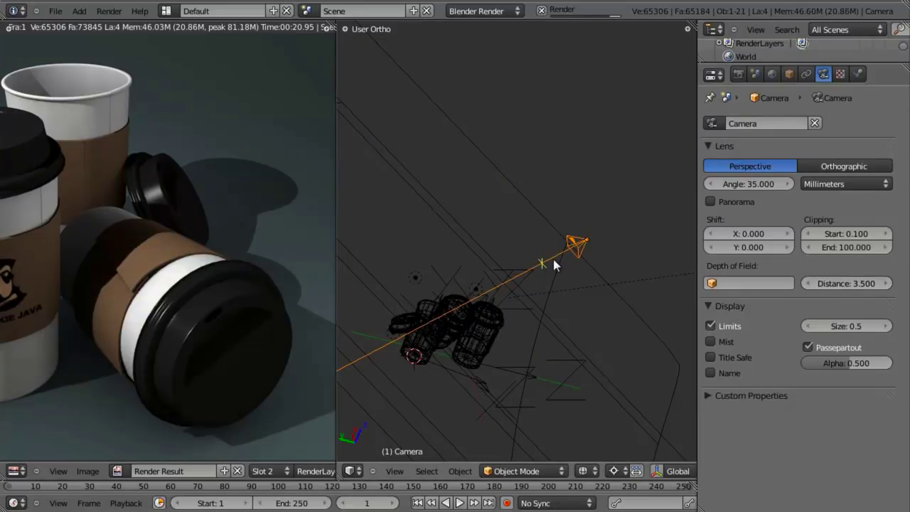
Increase the camera's depth of field distance to 8.4 at the fallen cup's lid in top view, and save over the file
key("KP_7")
middle_click_drag(418, 267, 556, 302, "shift")
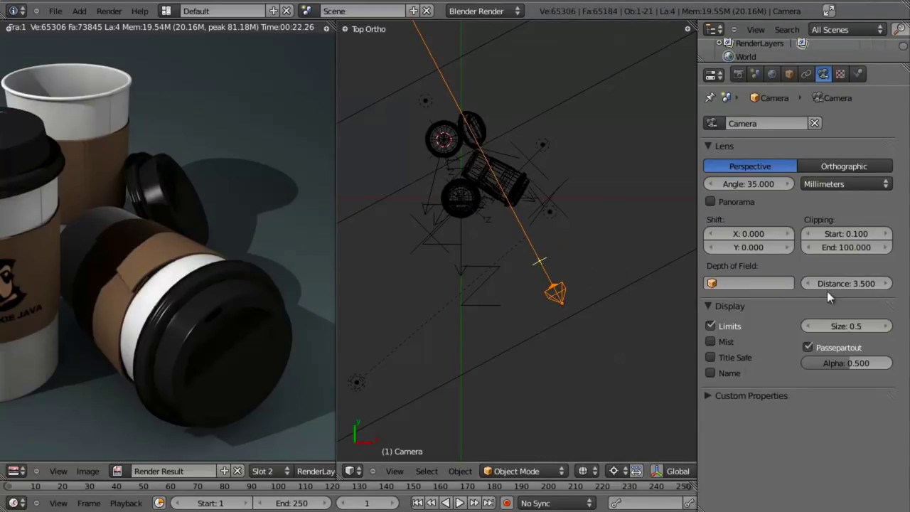
left_click(886, 283)
left_click(886, 283)
left_click_drag(887, 283, 908, 285)
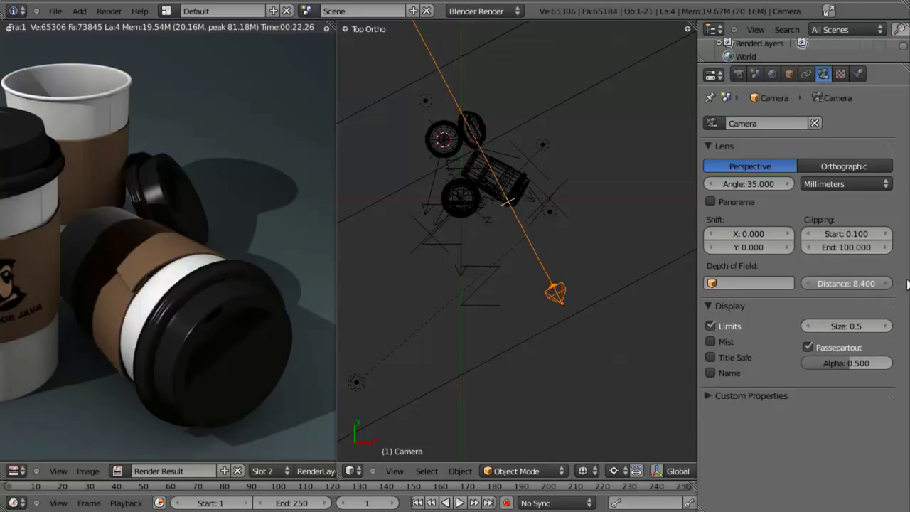
key("ctrl+s")
left_click(582, 259)
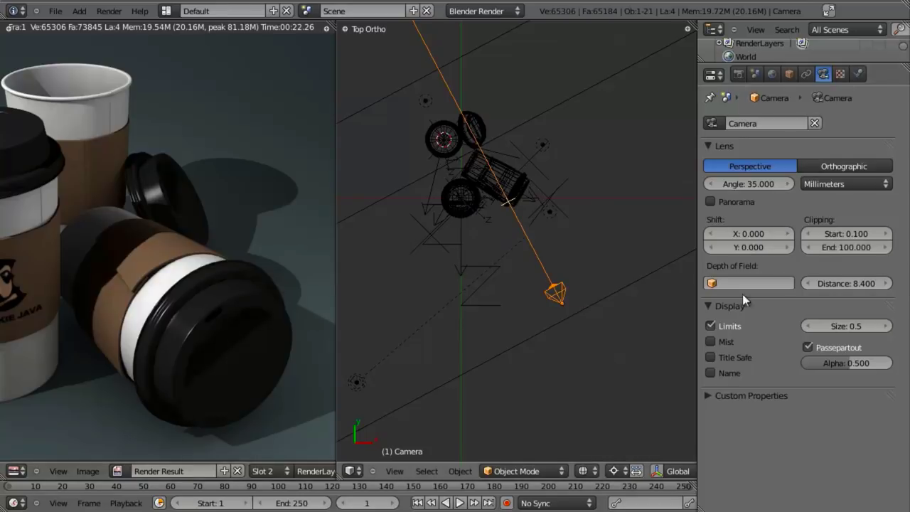
Split the 3D view horizontally, turn the upper half into a Node Editor and enable compositing nodes for the scene
left_click(739, 74)
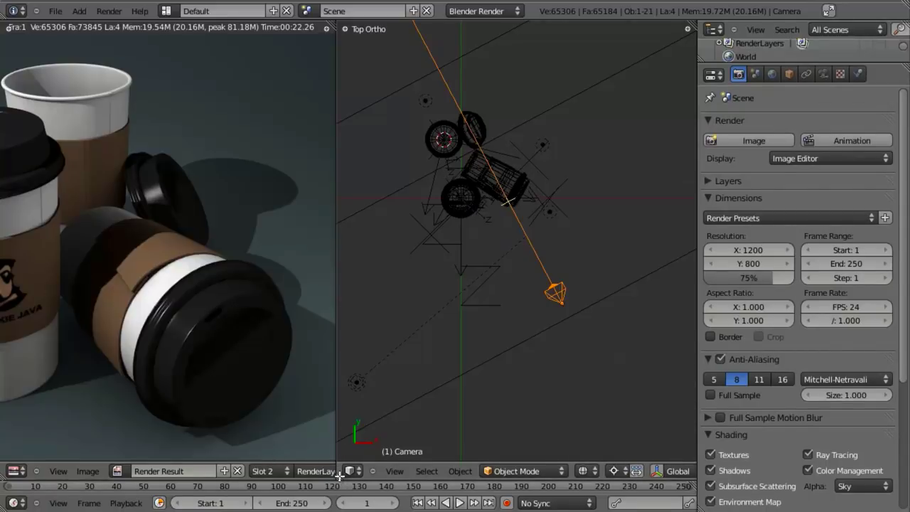
left_click_drag(340, 476, 353, 256)
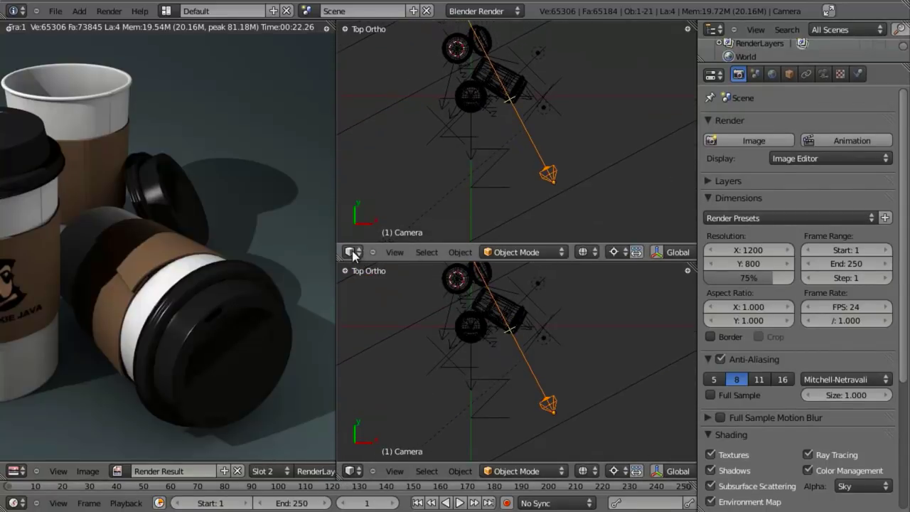
left_click(351, 252)
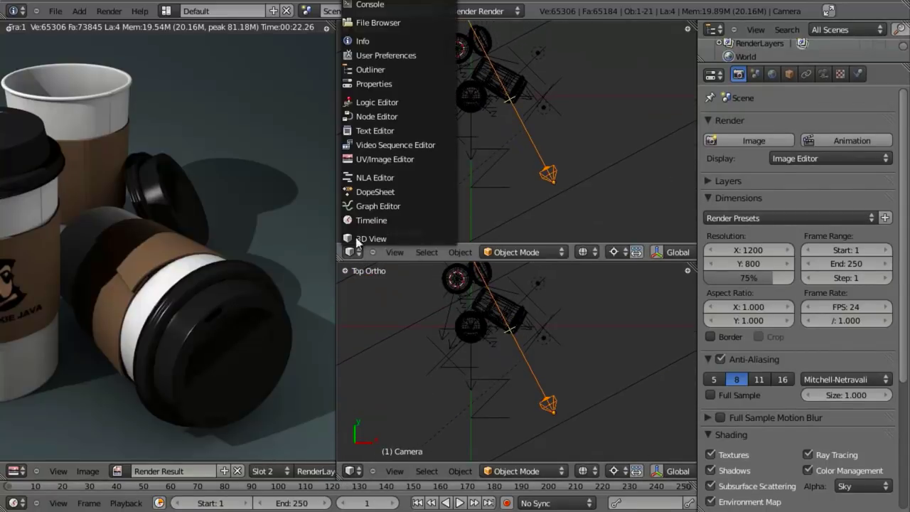
left_click(378, 115)
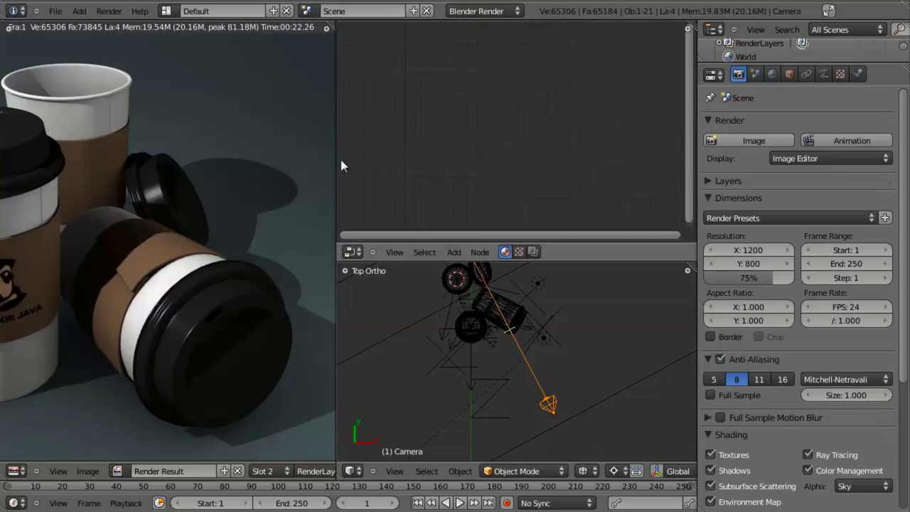
left_click(532, 252)
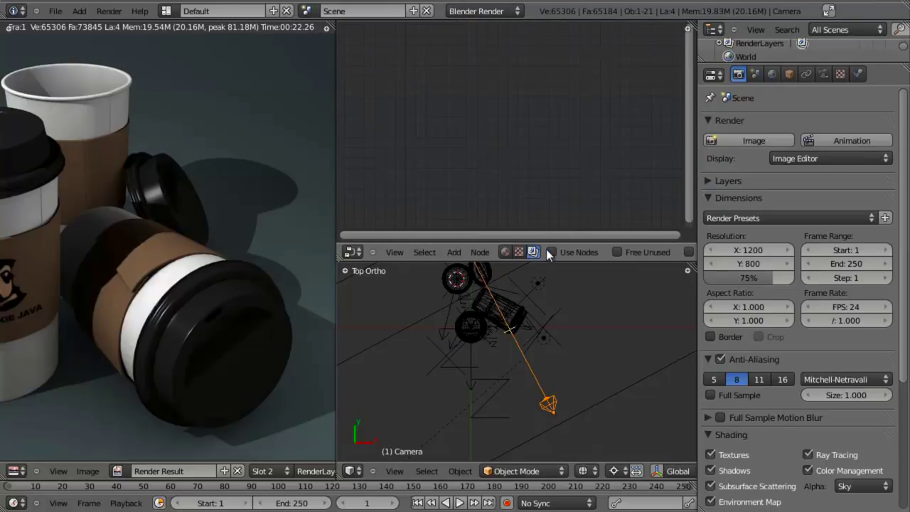
left_click(551, 252)
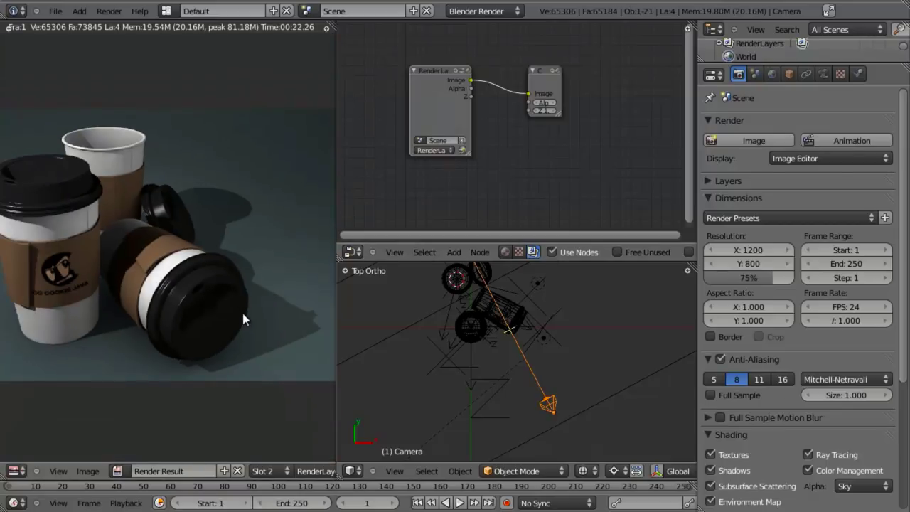
Spread the Render Layers and Composite nodes apart and place a Defocus filter node between them
scroll(221, 307, "up", 3)
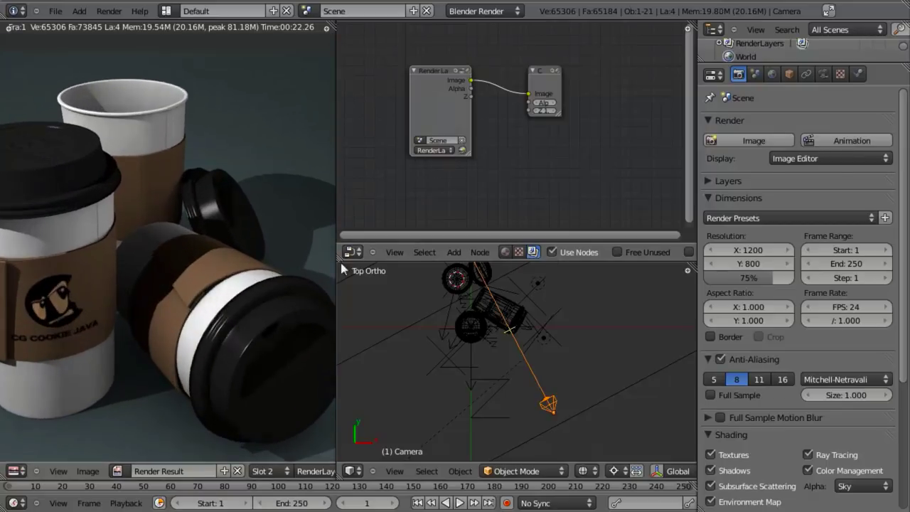
left_click_drag(428, 68, 346, 85)
left_click_drag(544, 79, 624, 114)
scroll(529, 154, "up", 1)
key("shift+a")
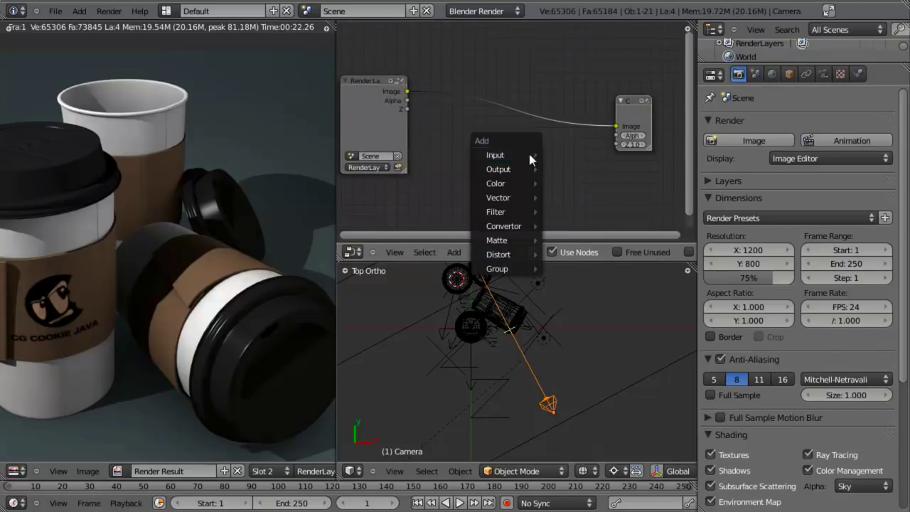
mouse_move(530, 157)
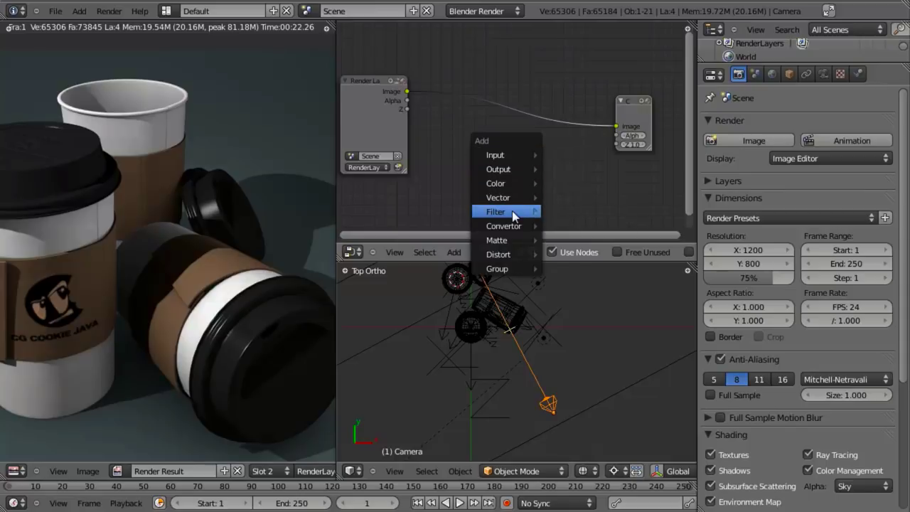
mouse_move(512, 211)
left_click(570, 297)
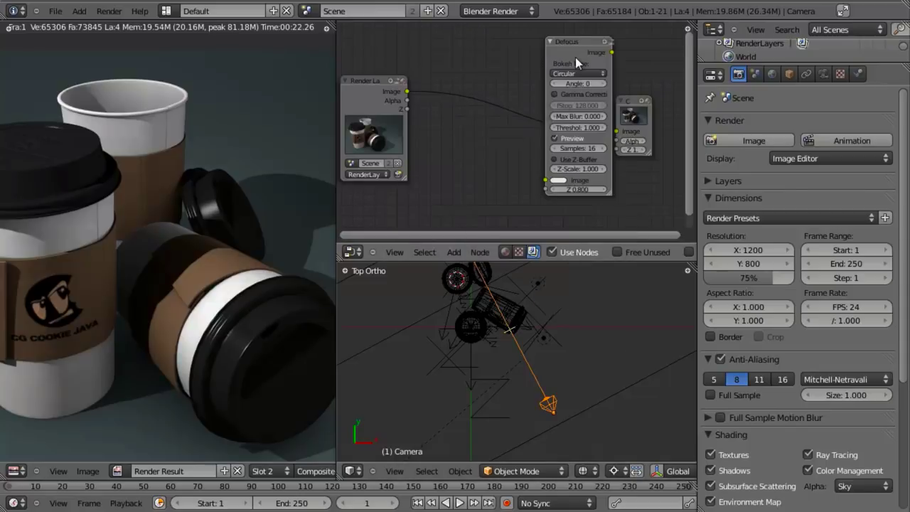
left_click(538, 59)
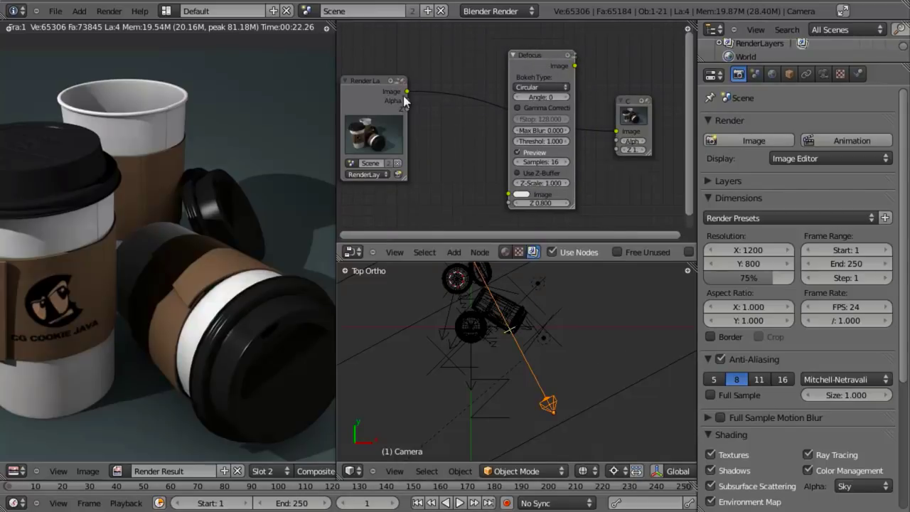
Connect the Image and Z outputs of Render Layers to the Defocus node and enable its Use Z-Buffer option
left_click_drag(408, 91, 510, 193)
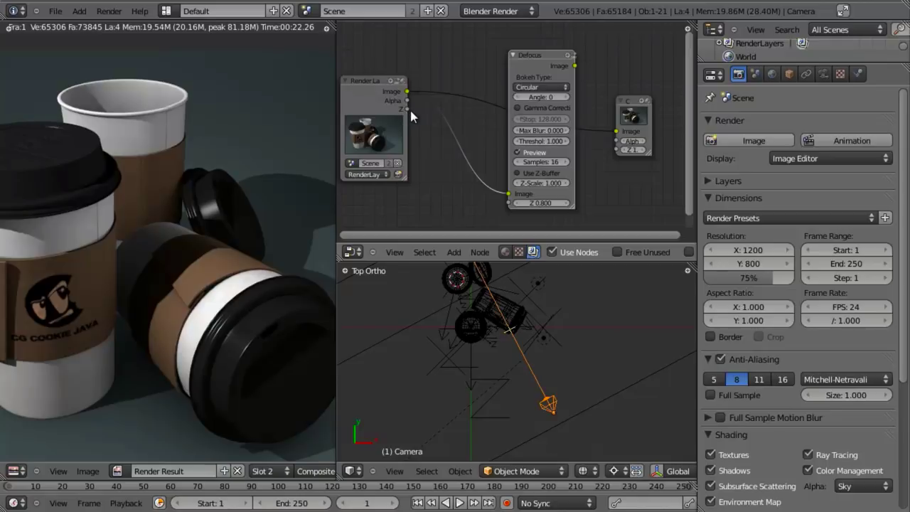
left_click_drag(407, 109, 502, 191)
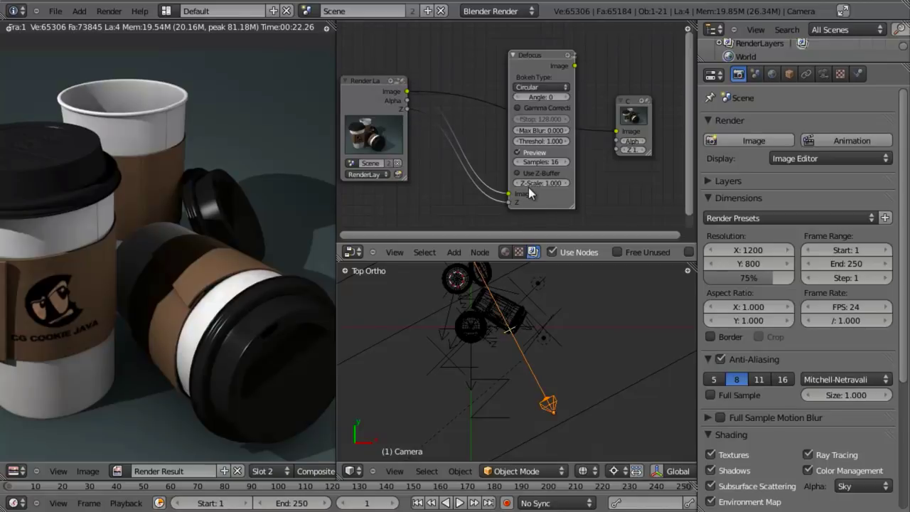
left_click(517, 172)
Set the Defocus node's Max Blur to 2.5 and its fStop to 12
left_click(555, 130)
type("2.5")
key("Return")
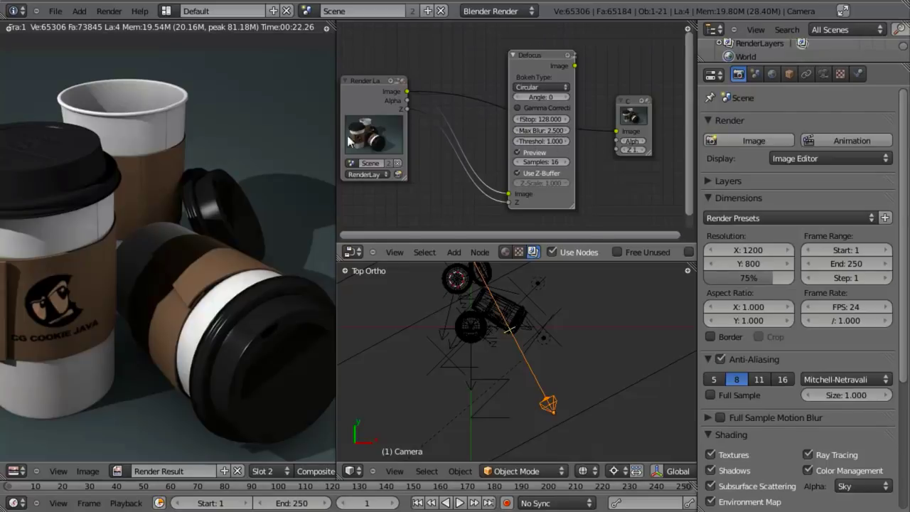
left_click(542, 119)
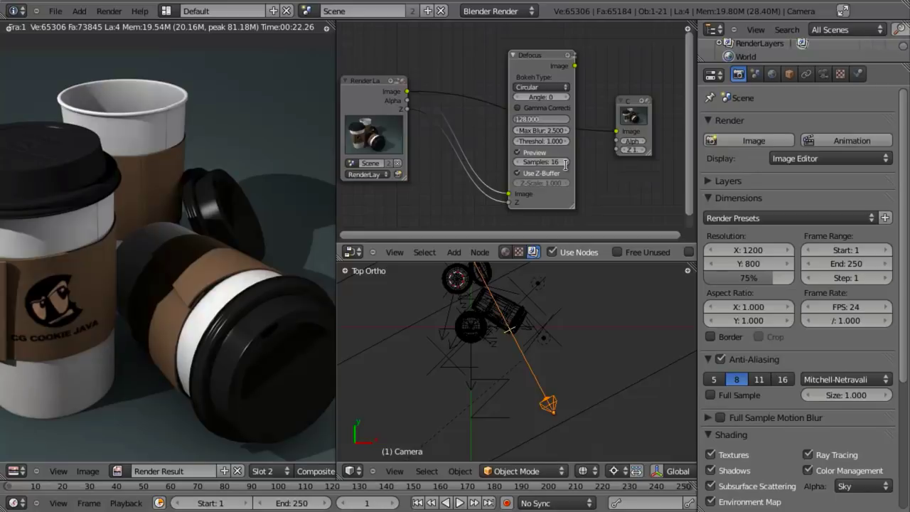
type("12")
key("Return")
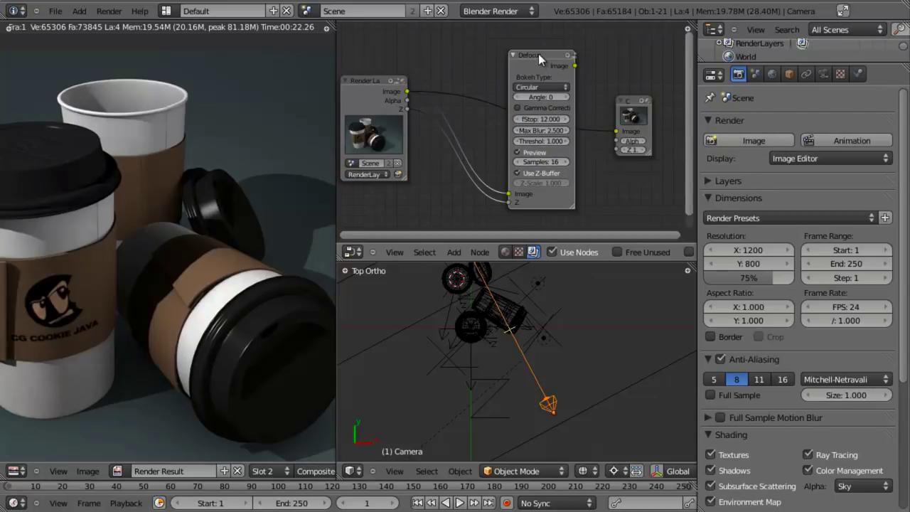
Add a Viewer node fed by the Defocus output and display the Viewer Node image in place of the render result
left_click_drag(538, 53, 481, 56)
key("shift+a")
key("Escape")
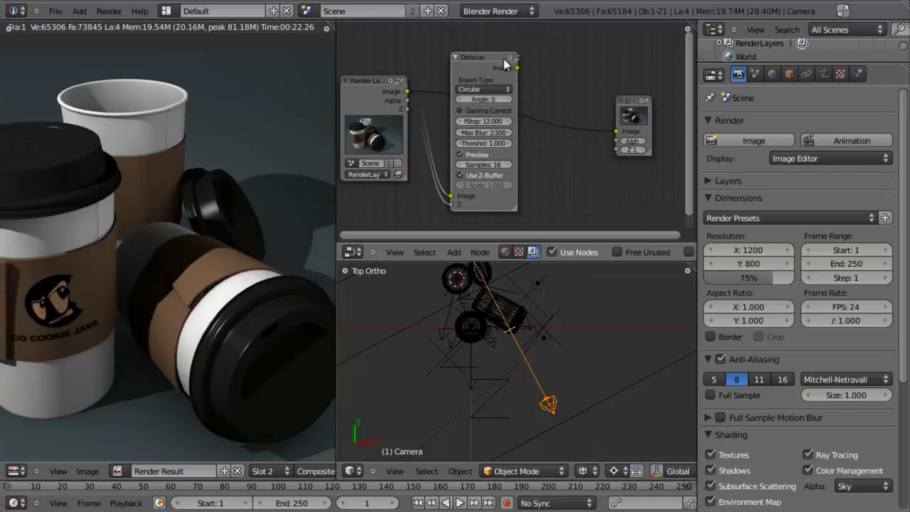
key("shift+a")
mouse_move(483, 51)
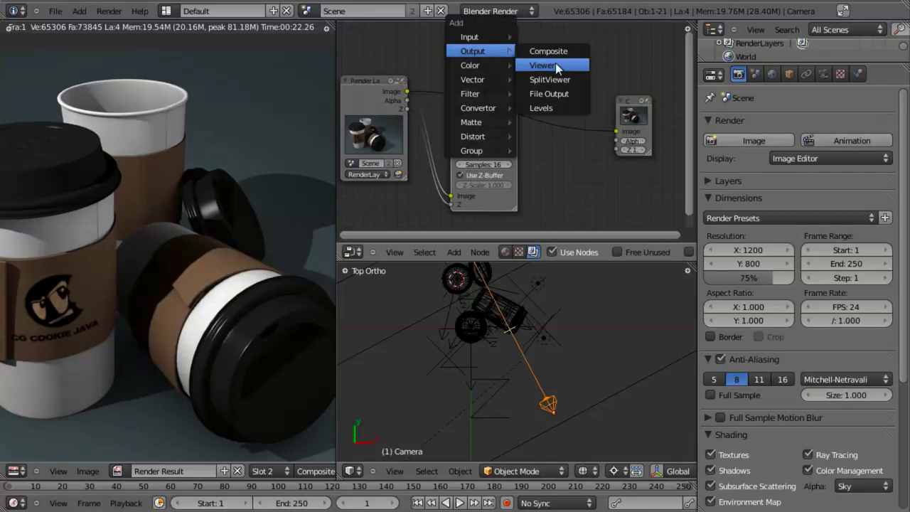
left_click(555, 65)
left_click(556, 71)
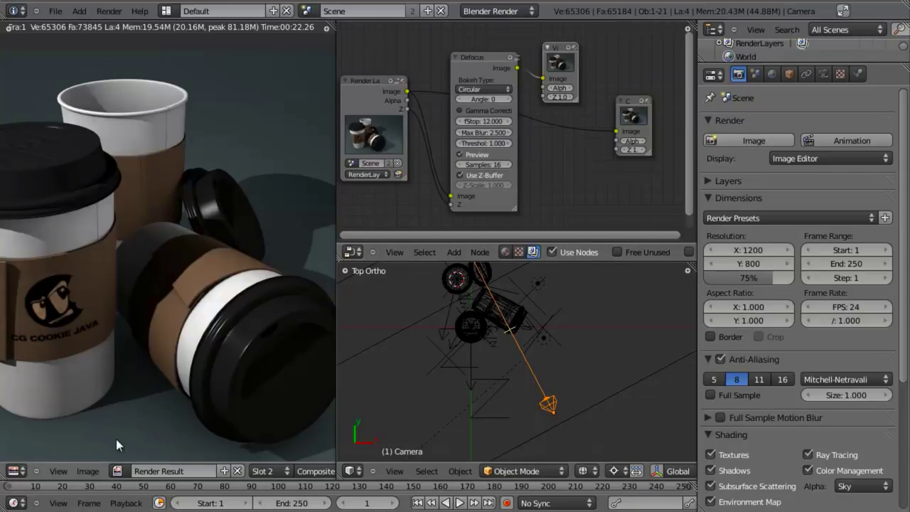
left_click(118, 471)
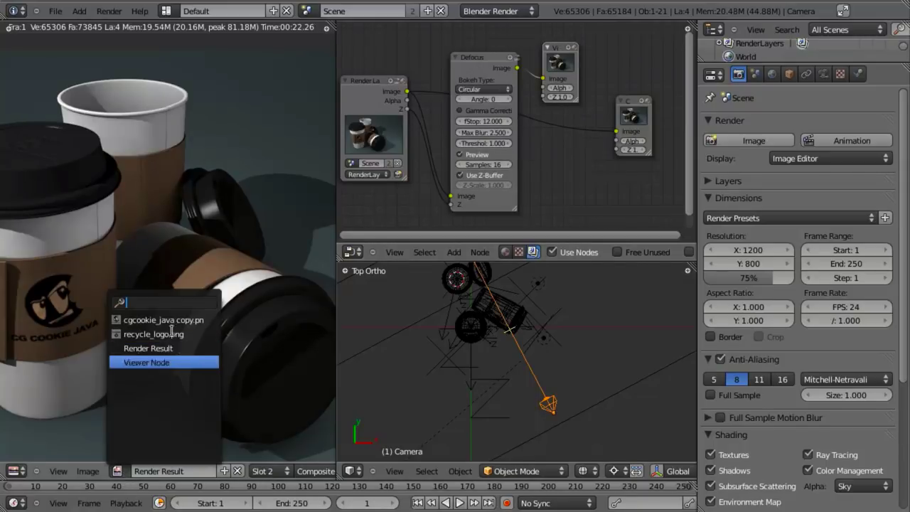
left_click(148, 362)
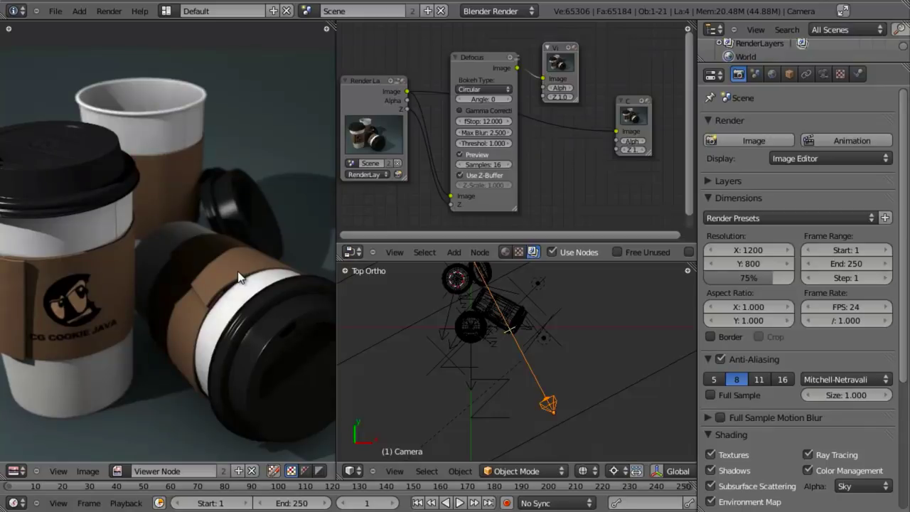
Turn off the Defocus node's Preview option, set its bokeh type to Hexagonal and inspect the blur in the viewer image
left_click(459, 154)
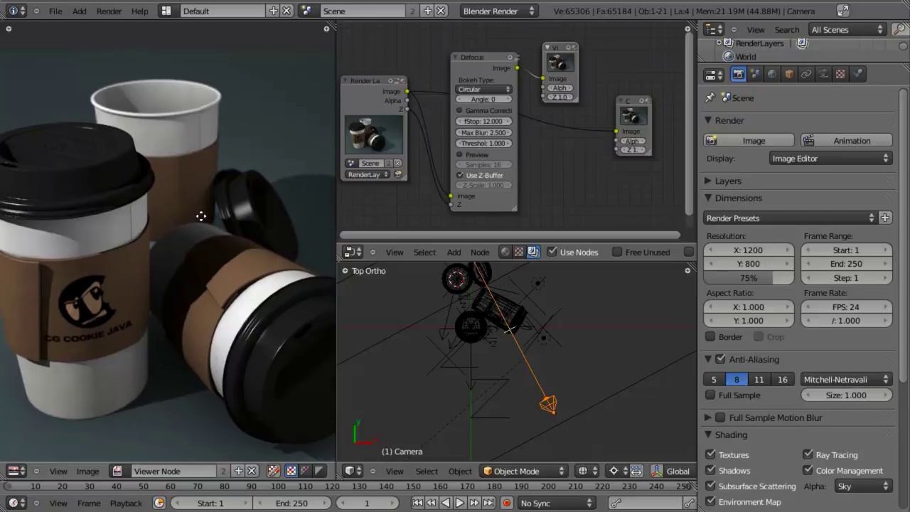
left_click(501, 89)
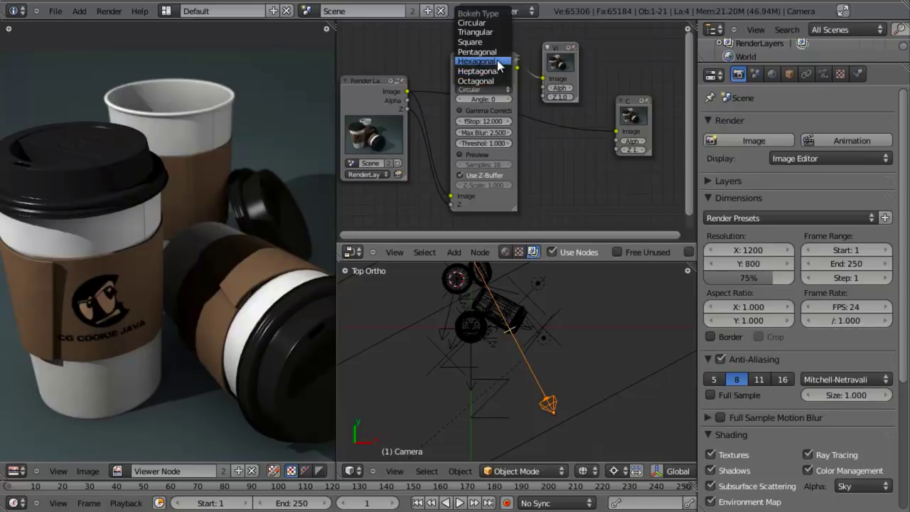
left_click(497, 62)
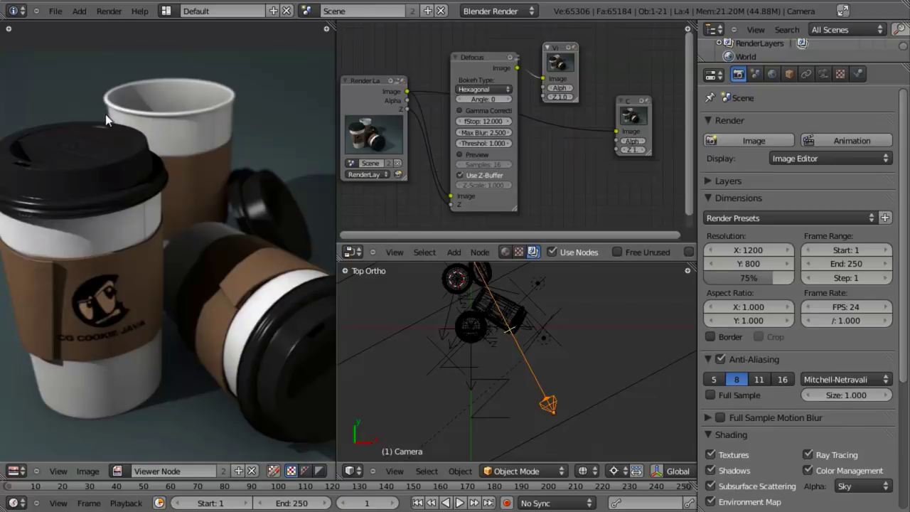
scroll(130, 195, "up", 3)
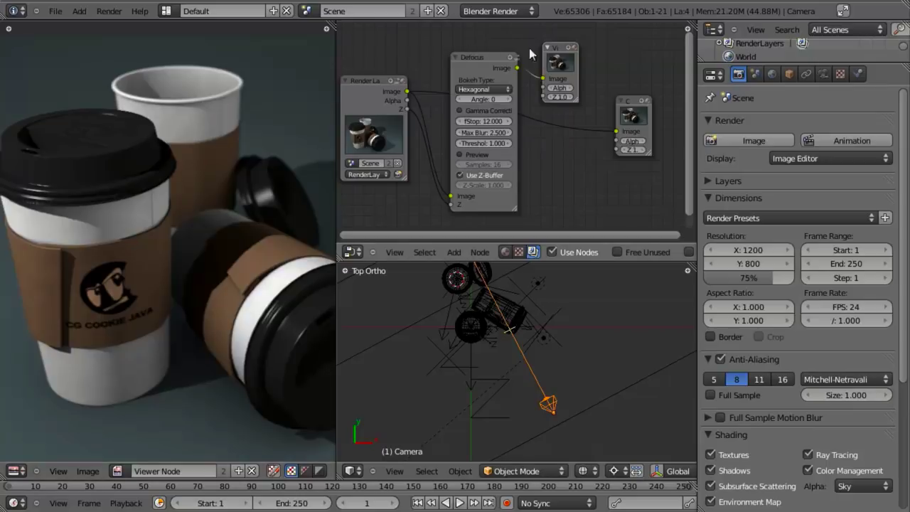
Duplicate the Viewer node to a spot above the Composite node and shift the Composite node aside to make room
middle_click_drag(477, 129, 440, 129)
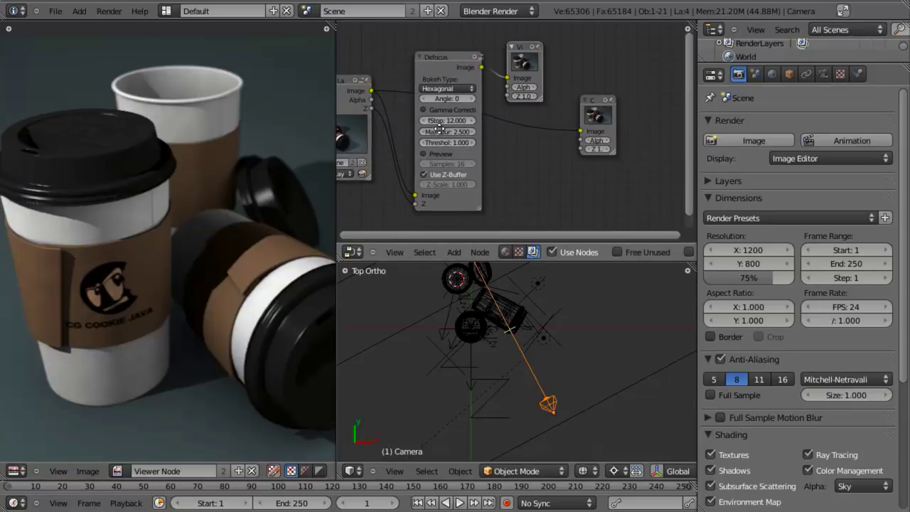
left_click_drag(527, 48, 507, 41)
key("shift+d")
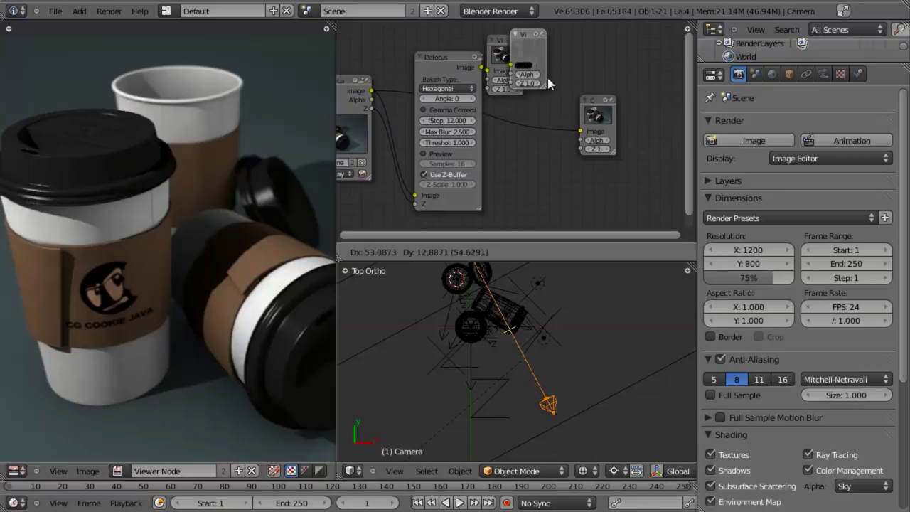
left_click(591, 81)
left_click_drag(593, 101, 617, 112)
Add a Hue Saturation Value node beside the Defocus node and feed its Image input from the Defocus output
key("shift+a")
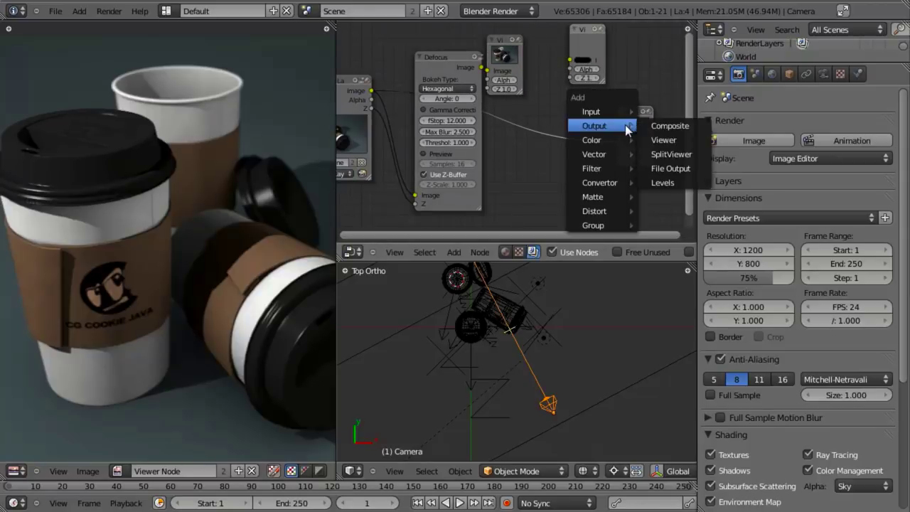
mouse_move(615, 141)
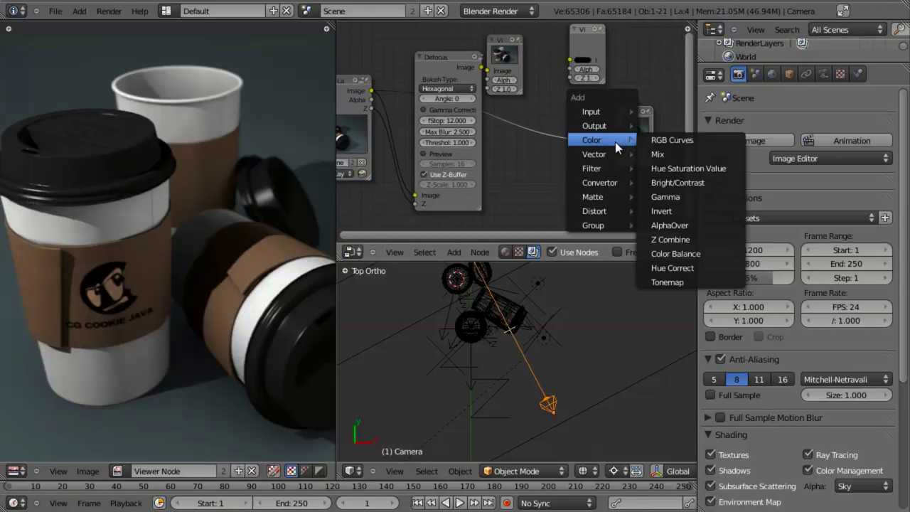
left_click(667, 168)
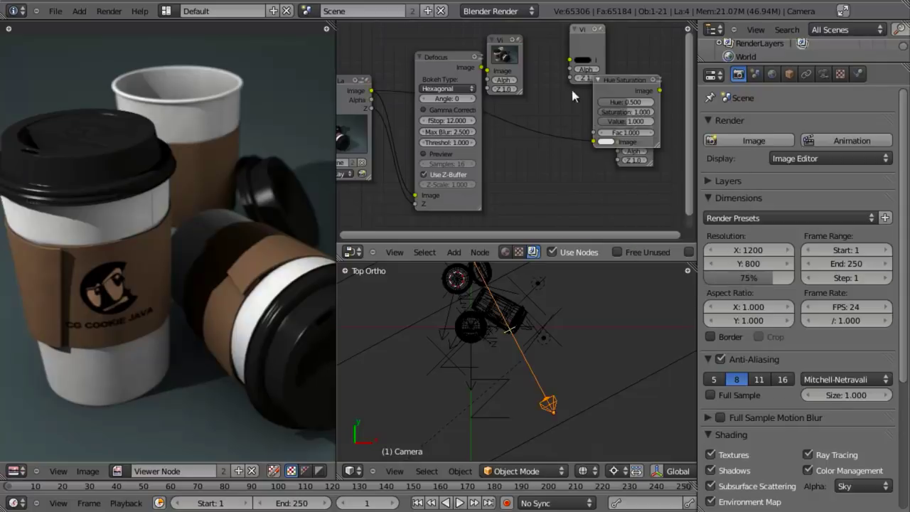
left_click_drag(616, 80, 513, 102)
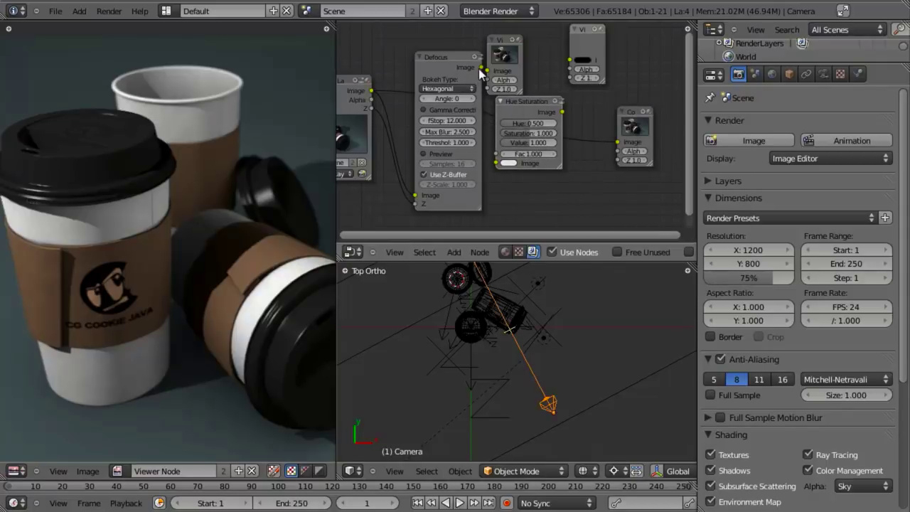
left_click_drag(481, 67, 495, 162)
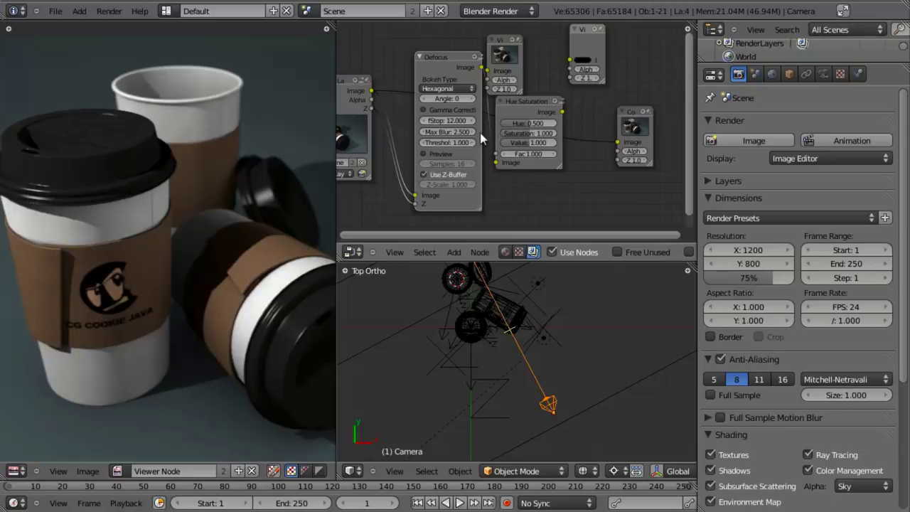
left_click_drag(440, 53, 431, 56)
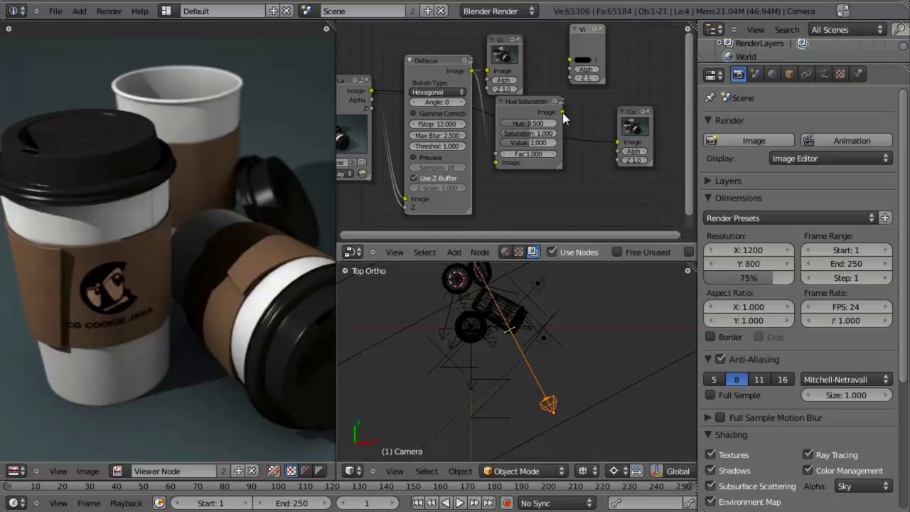
Link the Hue Saturation output to the unconnected Viewer node above it and make that Viewer the displayed one
left_click_drag(563, 112, 569, 60)
left_click_drag(535, 104, 541, 104)
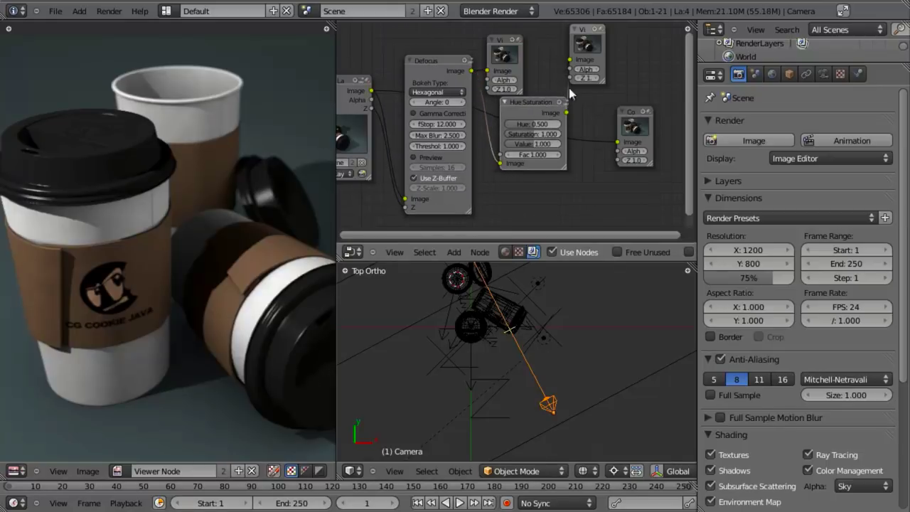
left_click(586, 45)
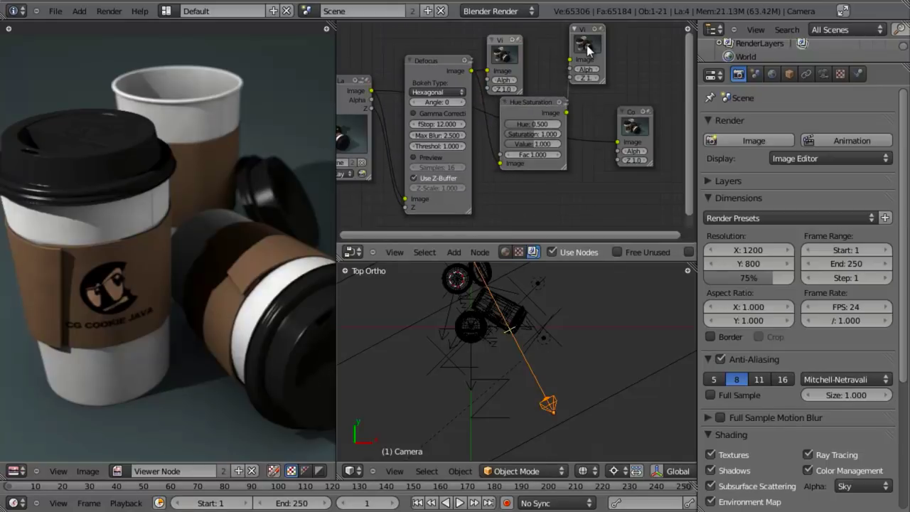
Set the Hue Saturation node's Value to 1 and its Saturation to 1.1
left_click_drag(542, 137, 559, 145)
left_click(551, 144)
type("1")
key("Return")
left_click_drag(545, 133, 524, 134)
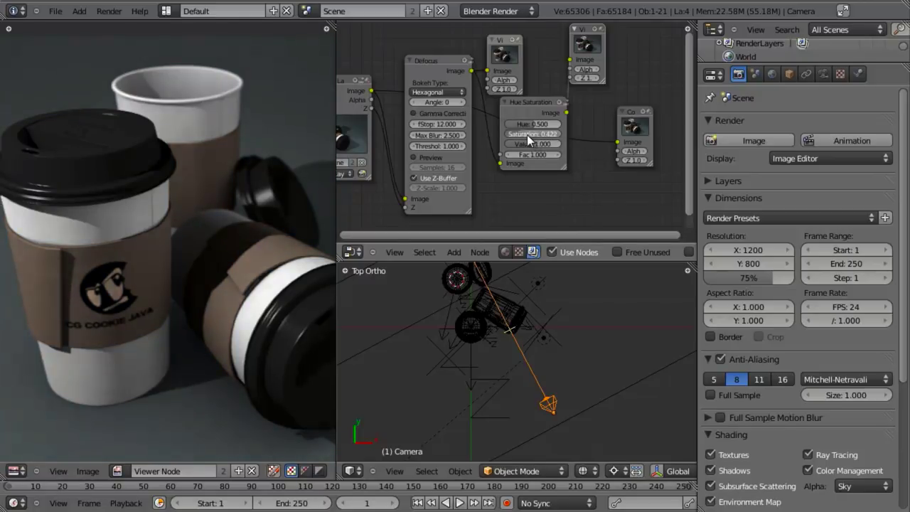
left_click(528, 134)
type("1.100")
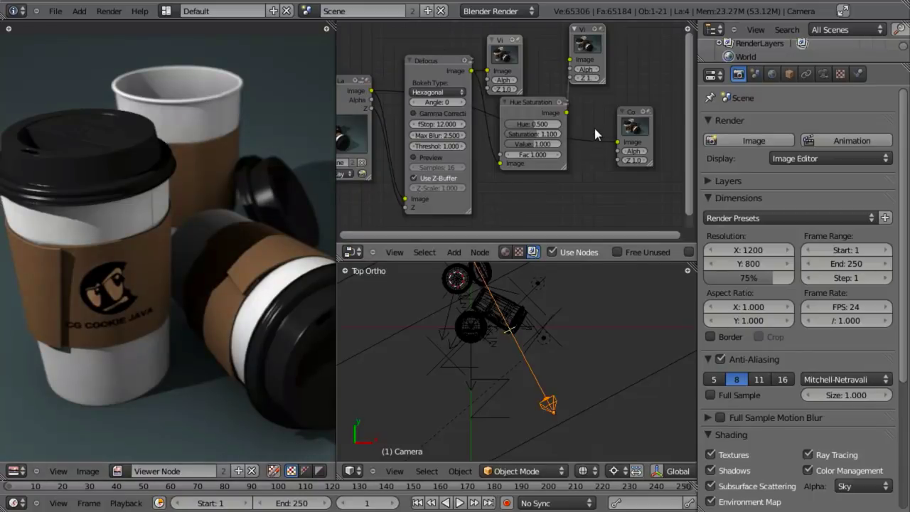
Add a Bright/Contrast node between the Hue Saturation and Composite nodes and feed it from the Hue Saturation output
middle_click_drag(595, 129, 574, 123)
key("shift+a")
mouse_move(597, 122)
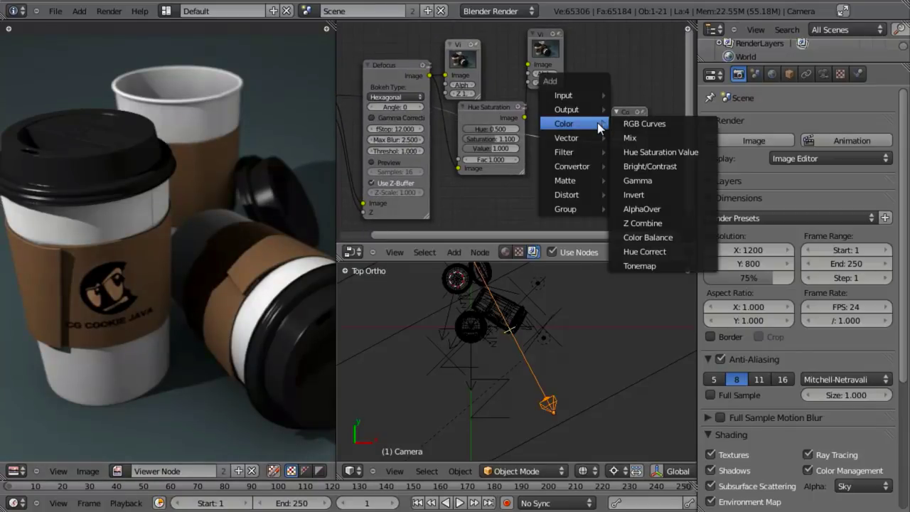
left_click(651, 165)
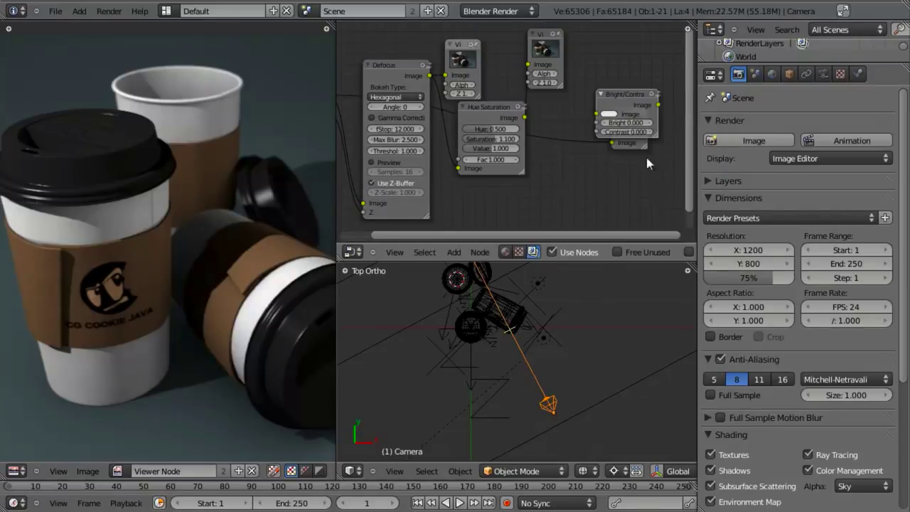
left_click(528, 125)
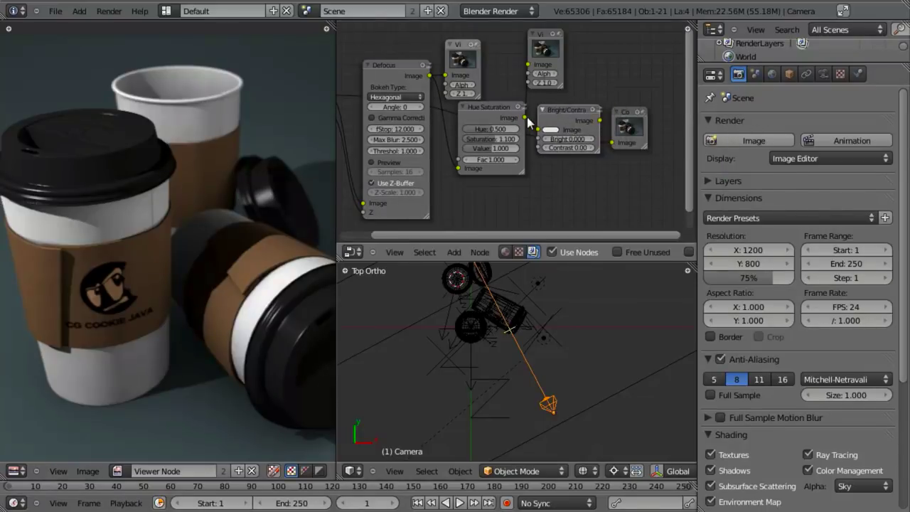
key("g")
left_click(534, 133)
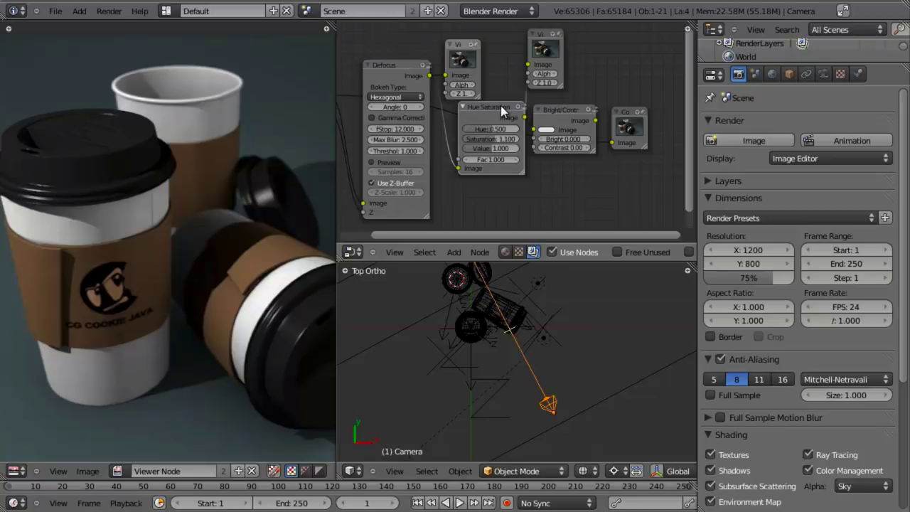
left_click_drag(501, 105, 532, 130)
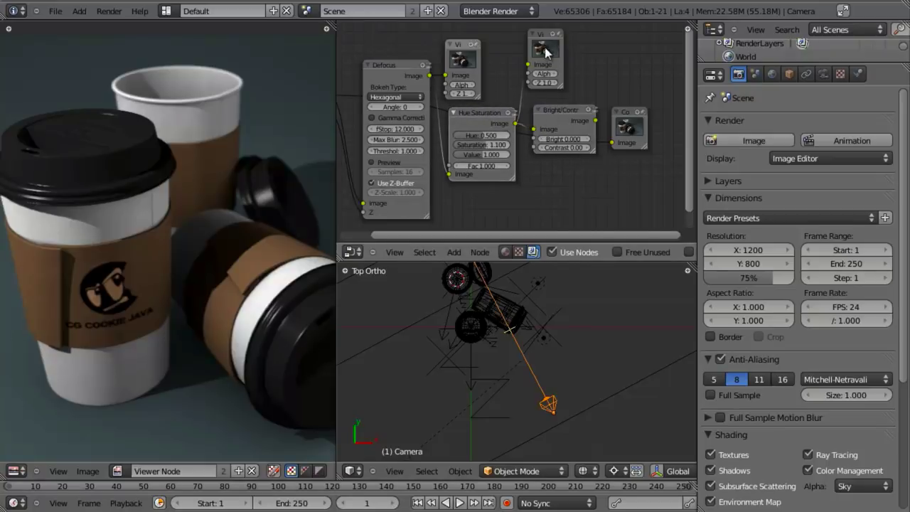
Rearrange the Viewer nodes, place a duplicate Viewer above the Bright/Contrast node and link that node's Image output to it
left_click_drag(536, 42, 422, 36)
left_click(456, 46)
scroll(475, 172, "down", 1)
key("shift+d")
left_click(564, 111)
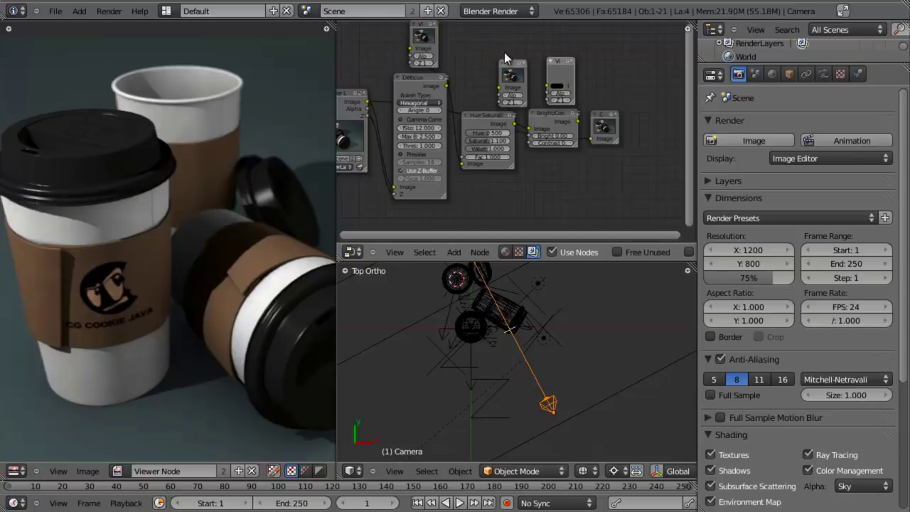
mouse_move(508, 63)
left_mouse_down()
mouse_move(477, 59)
mouse_move(492, 64)
left_mouse_up()
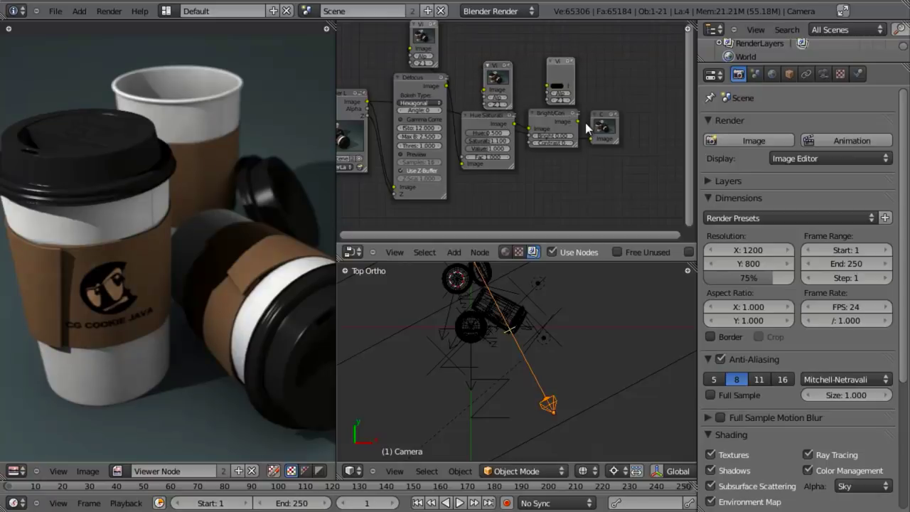
left_click_drag(577, 119, 546, 86)
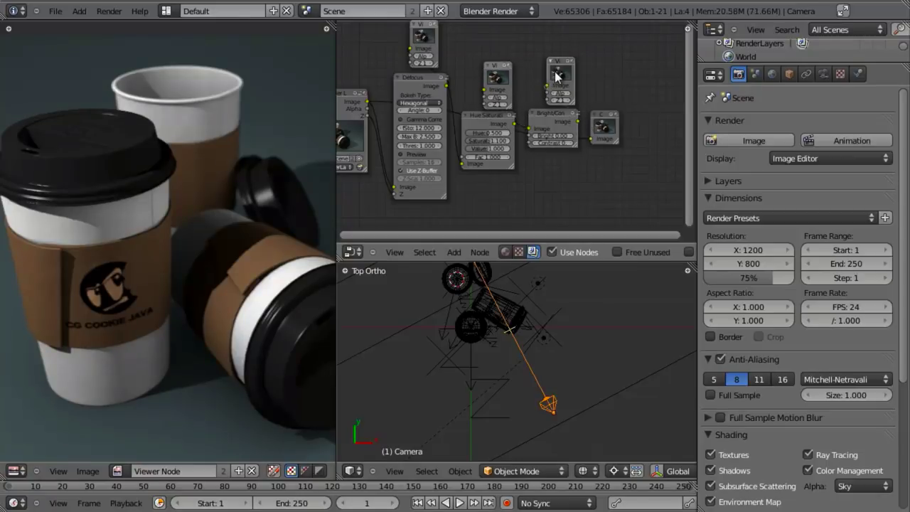
Try different Contrast values on the Bright/Contrast node, ending on 1, to judge their effect in the viewer image
left_click_drag(559, 140, 578, 137)
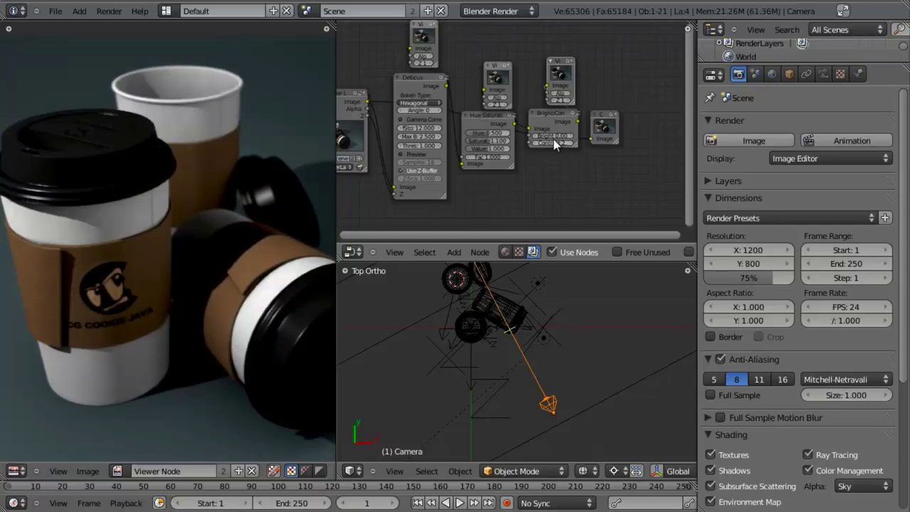
left_click(554, 141)
type("2")
key("Return")
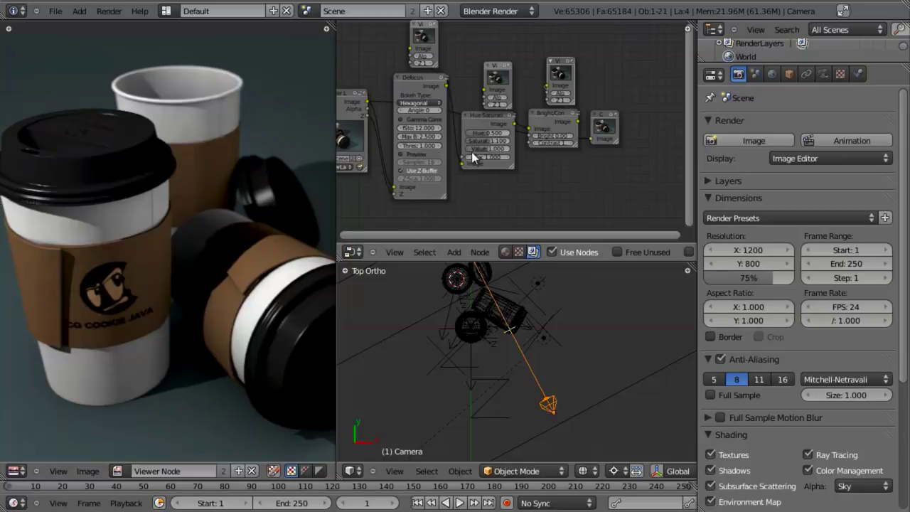
left_click(538, 144)
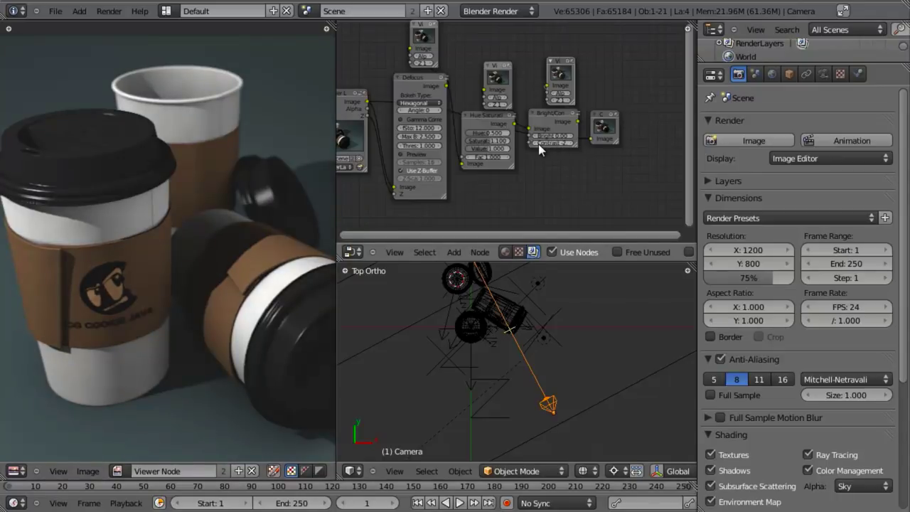
left_click(567, 147)
type("1")
key("Return")
scroll(564, 157, "up", 1)
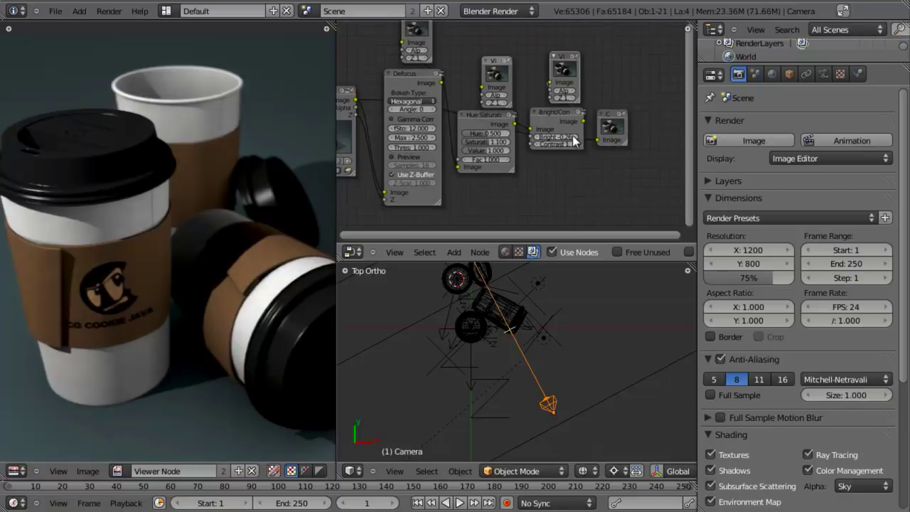
Set the Bright/Contrast node's Bright to 1.52 with Contrast at 1, and shift the node slightly down
left_click_drag(551, 137, 838, 157)
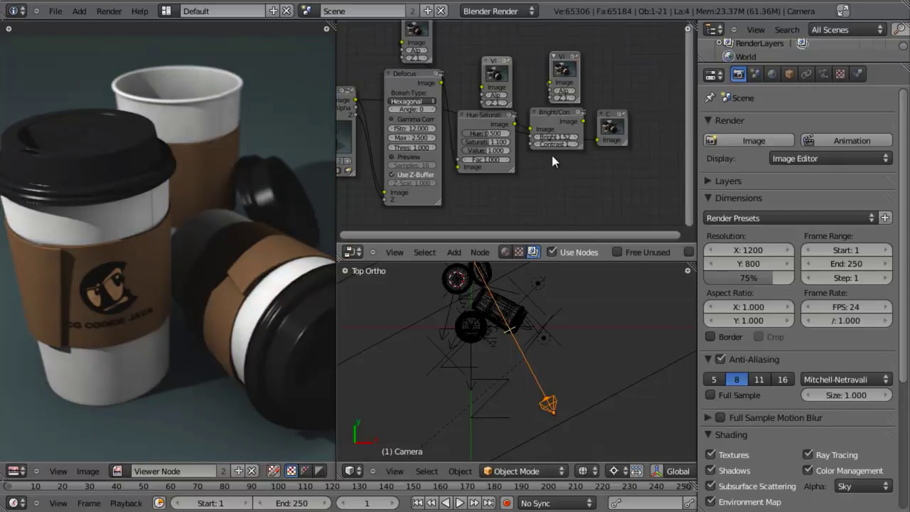
type("1.520")
key("Return")
left_click(566, 144)
type("1")
key("Return")
left_click_drag(553, 113, 552, 119)
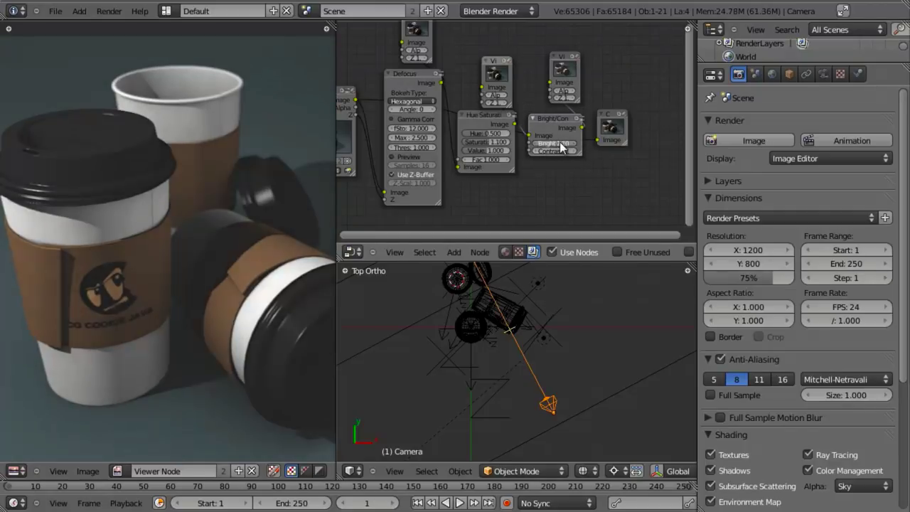
Reset the Bright/Contrast node's Bright to 0 and re-enter its Contrast value
left_click(549, 143)
type("0")
key("Tab")
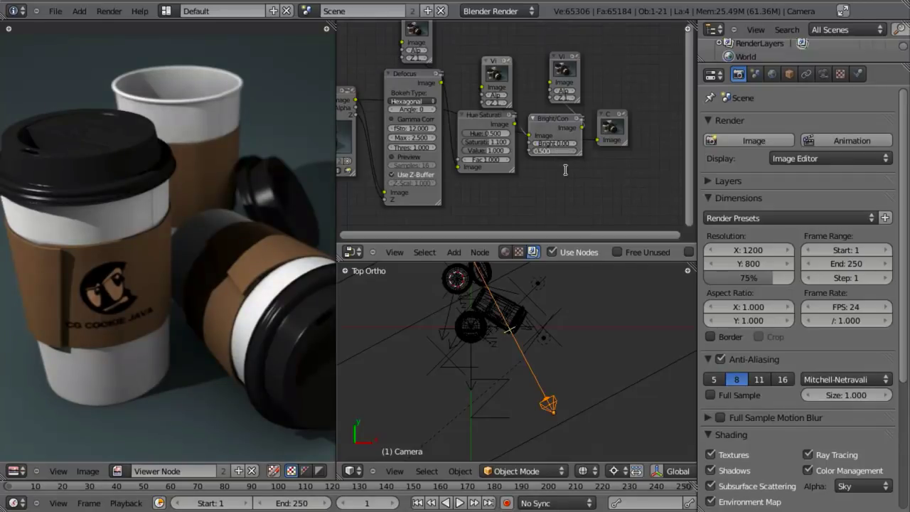
type("1")
key("BackSpace")
key("BackSpace")
key("BackSpace")
key("BackSpace")
key("BackSpace")
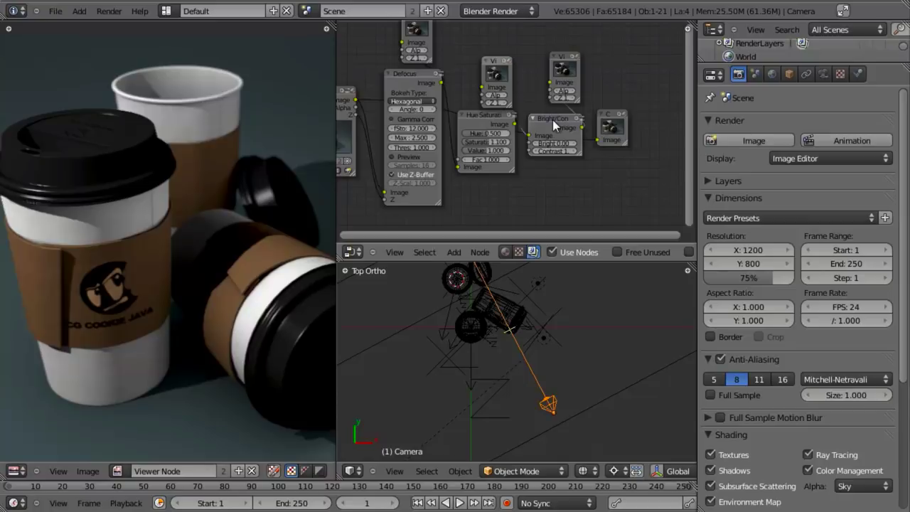
Delete the Bright/Contrast node from the compositing setup
key("ctrl+x")
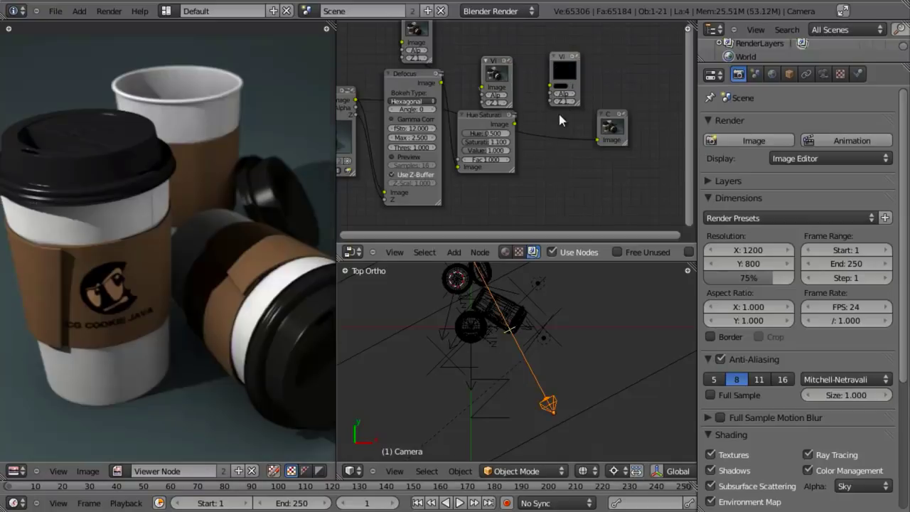
scroll(560, 121, "up", 1)
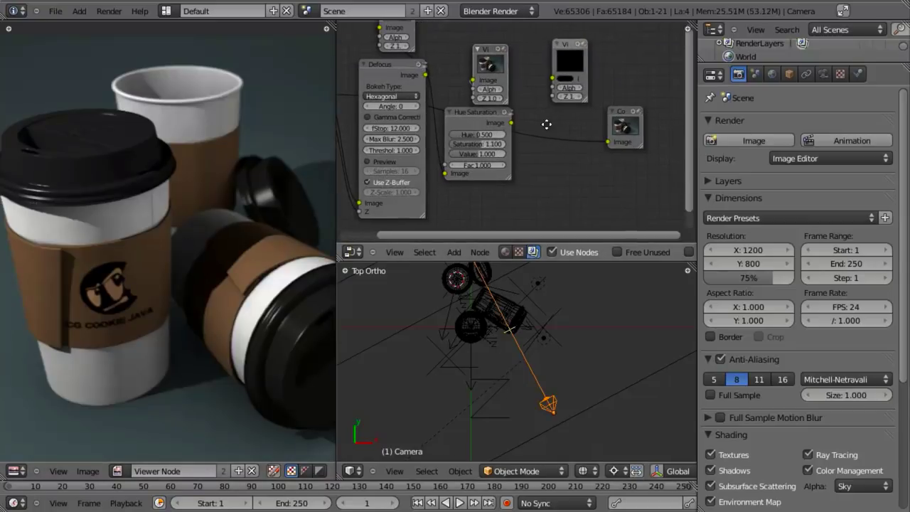
middle_click_drag(547, 129, 530, 144)
scroll(480, 124, "down", 2)
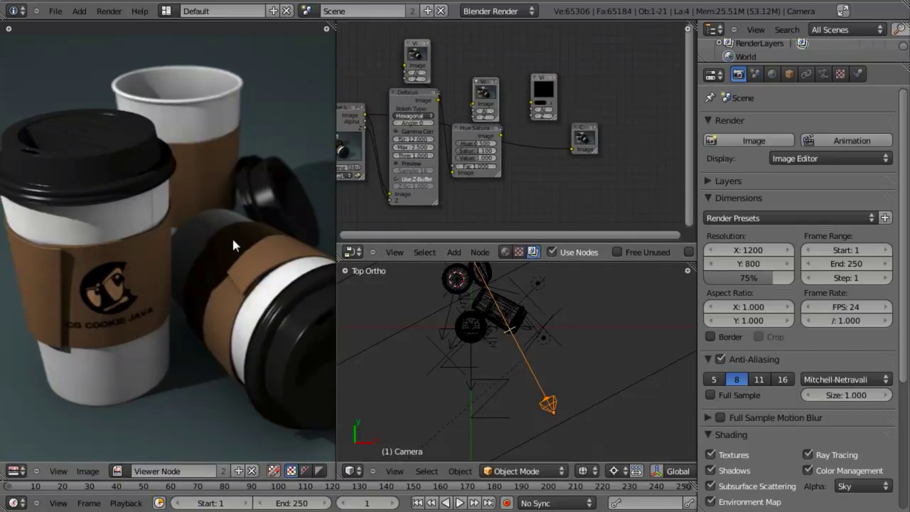
Make the unconnected Viewer node active and add an RGB Curves node between the Hue Saturation and Composite nodes
left_click(545, 89)
scroll(548, 141, "up", 2)
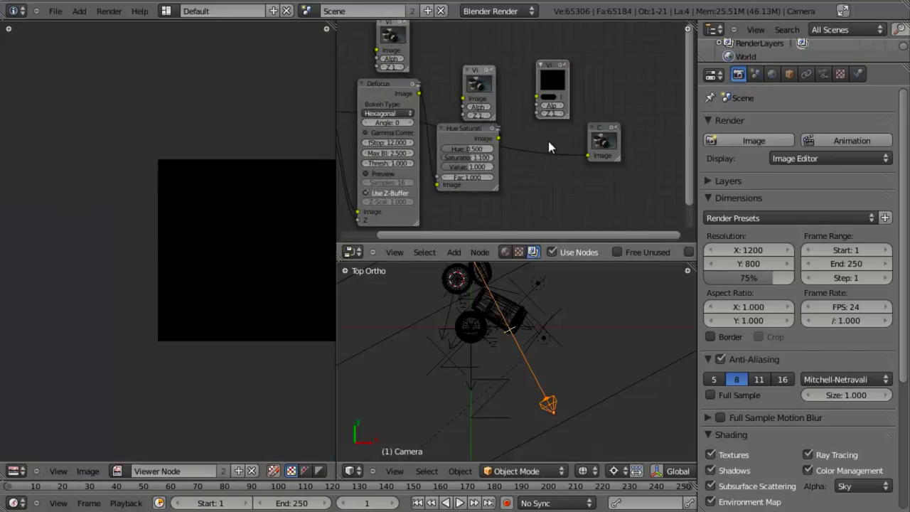
key("shift+a")
mouse_move(540, 142)
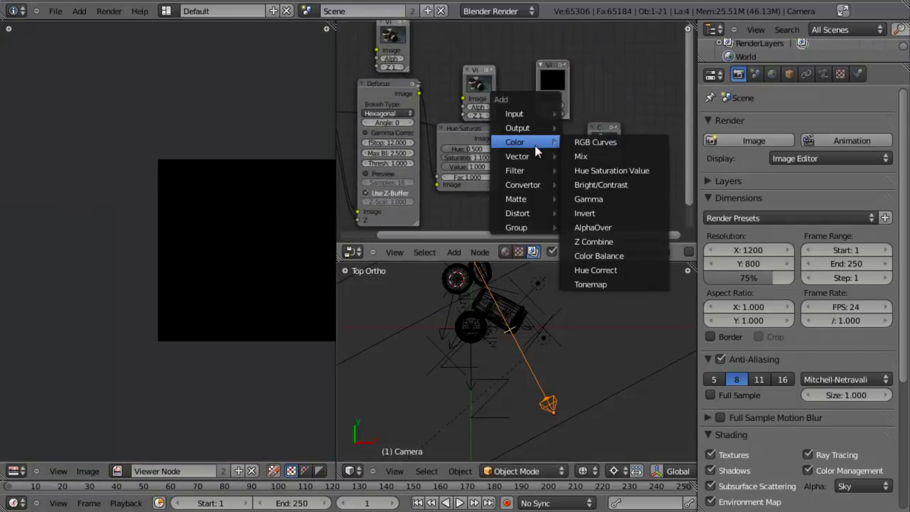
left_click(592, 144)
left_click(558, 115)
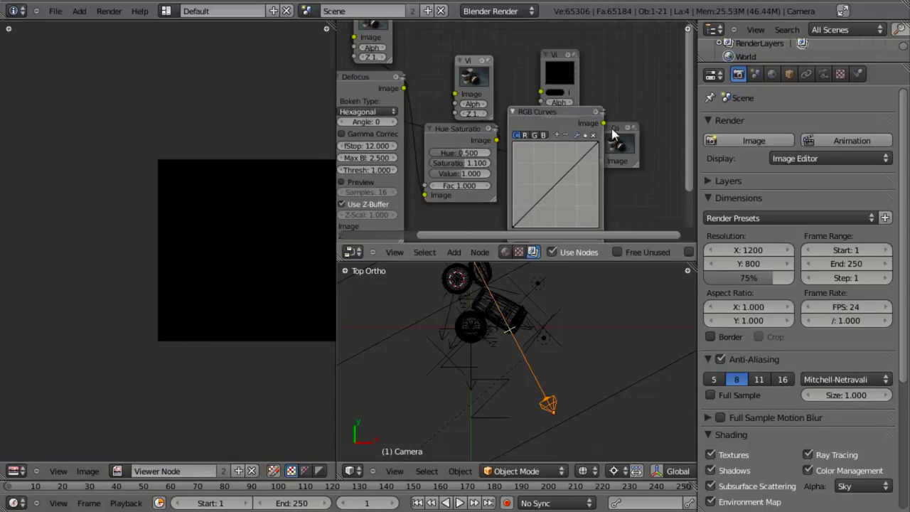
Feed the RGB Curves node from the Hue Saturation output, link its output to the empty Viewer and move that Viewer up
middle_click_drag(504, 168, 495, 123)
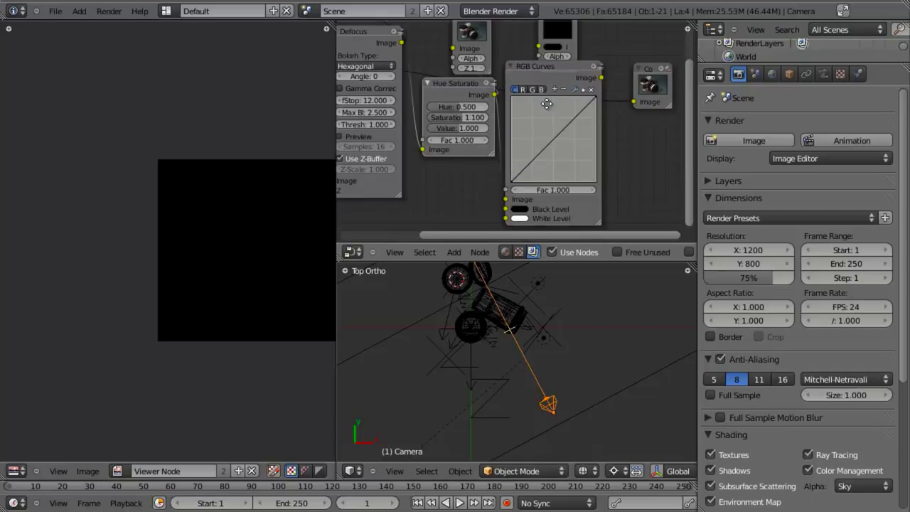
middle_click_drag(505, 196, 487, 236)
left_click_drag(585, 117, 523, 86)
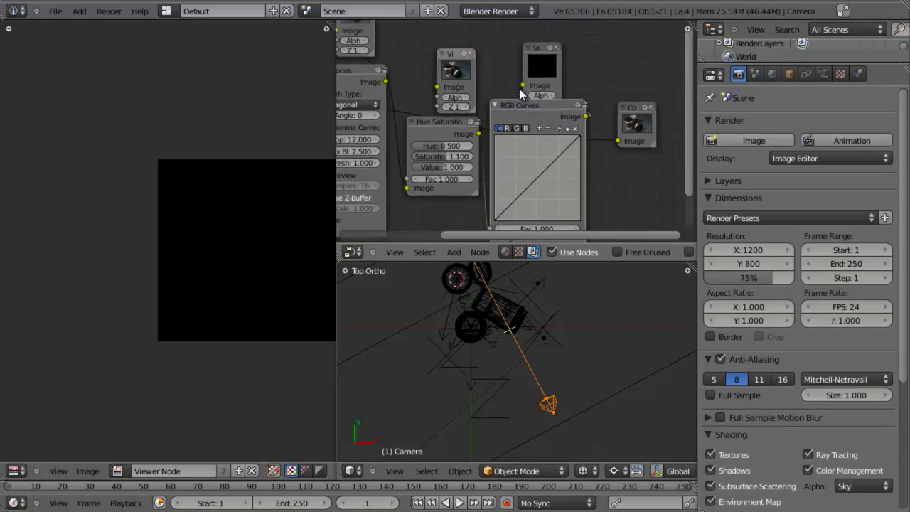
left_click_drag(541, 52, 559, 30)
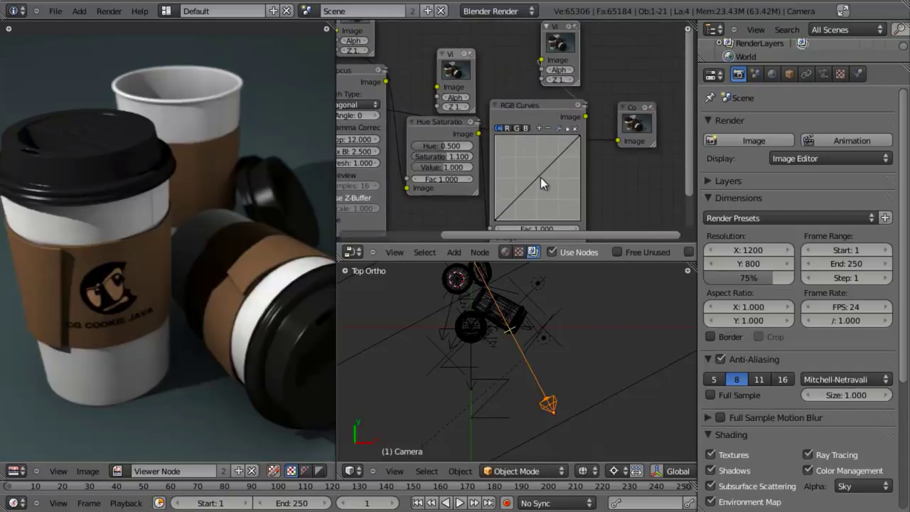
Add a shadow point and a highlight point to the RGB Curves node's combined curve, lifting the shadows and lowering the highlights
left_click_drag(541, 178, 522, 185)
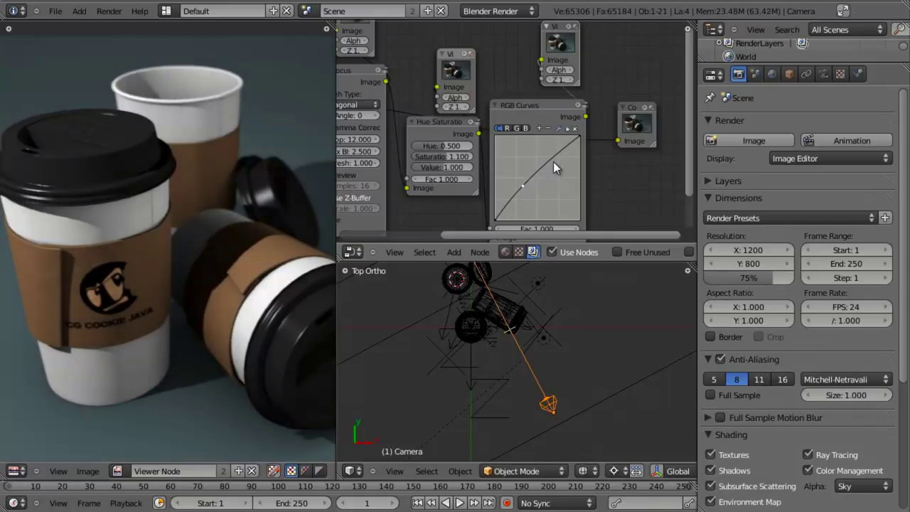
left_click_drag(558, 155, 561, 164)
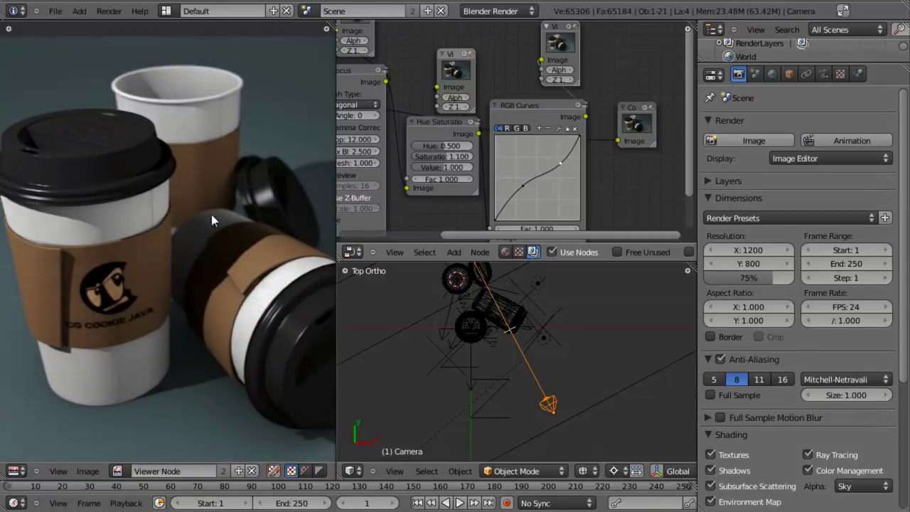
scroll(175, 222, "down", 3)
middle_click_drag(200, 230, 152, 252)
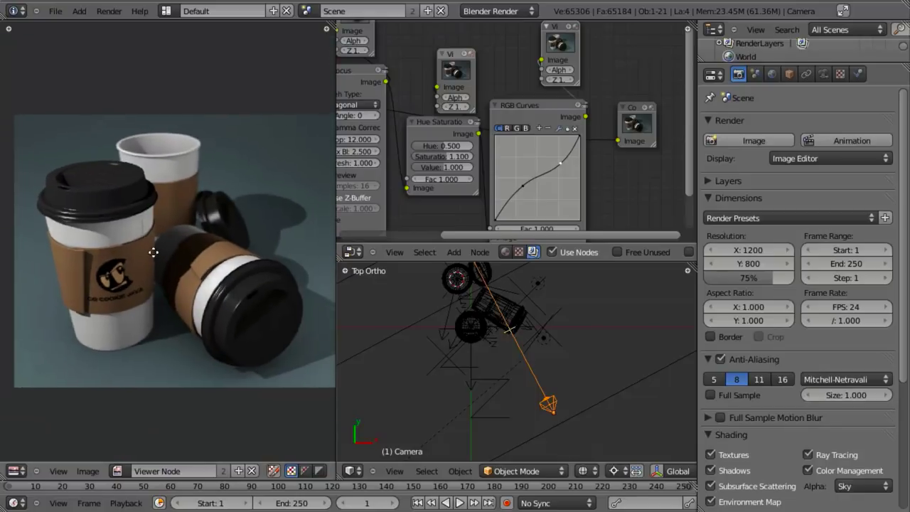
scroll(150, 255, "down", 3)
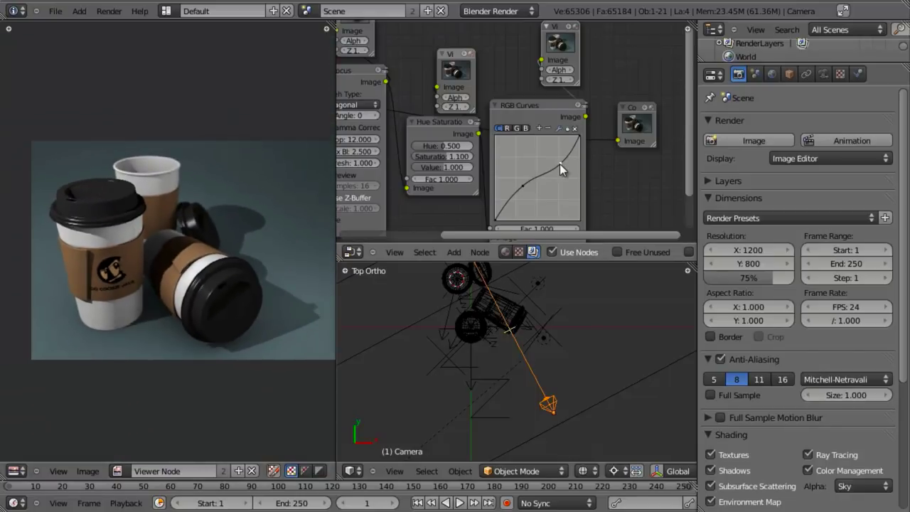
left_click_drag(559, 164, 512, 190)
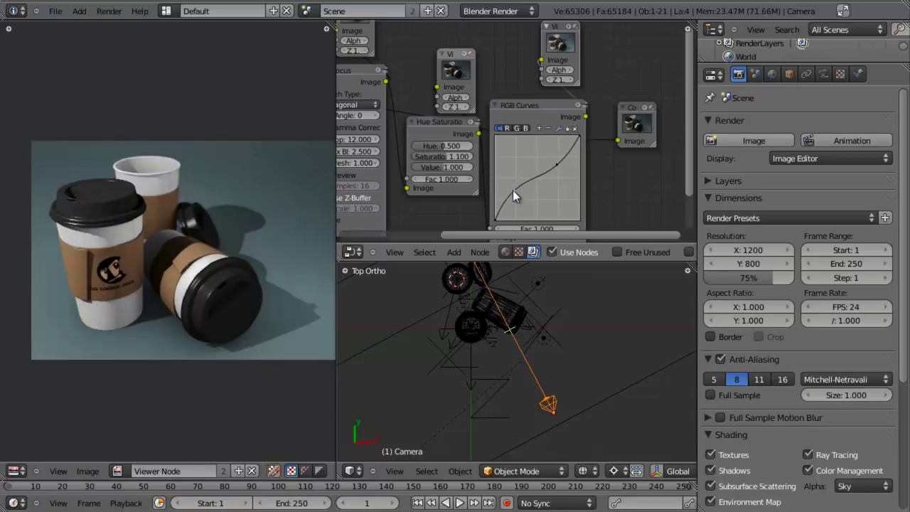
Compare the image before and after the RGB Curves node by alternating between the two Viewer nodes
left_click(453, 68)
left_click(570, 49)
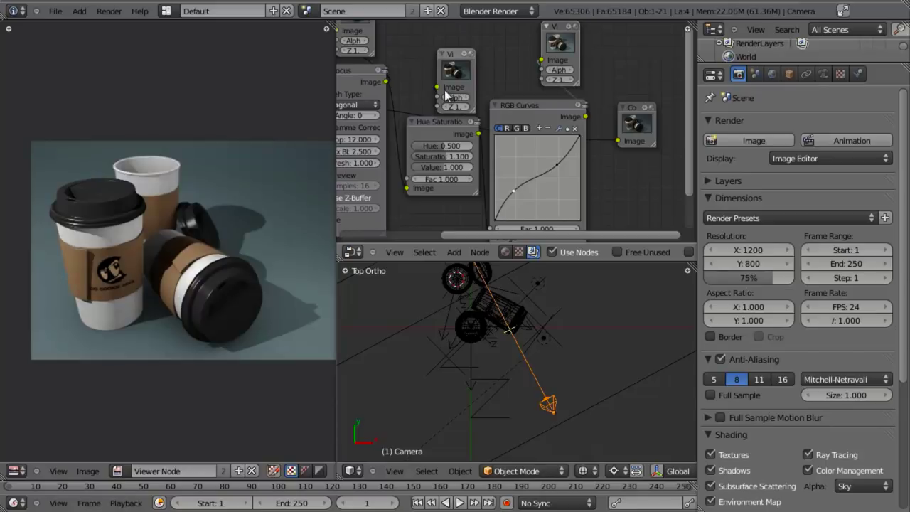
left_click(455, 71)
left_click(563, 52)
Lower the shadow and highlight points of the RGB curve, and move the RGB Curves Viewer node slightly down
left_click_drag(517, 193, 519, 197)
left_click(558, 165)
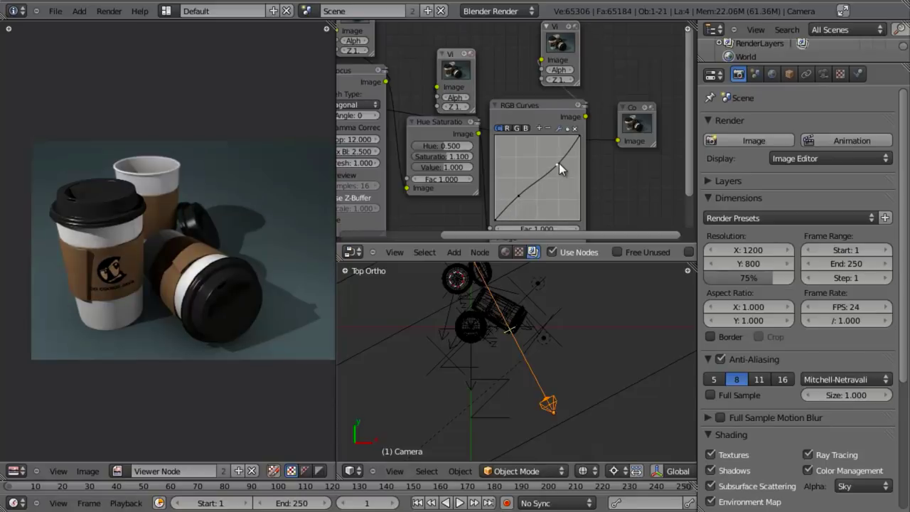
left_click_drag(559, 163, 560, 169)
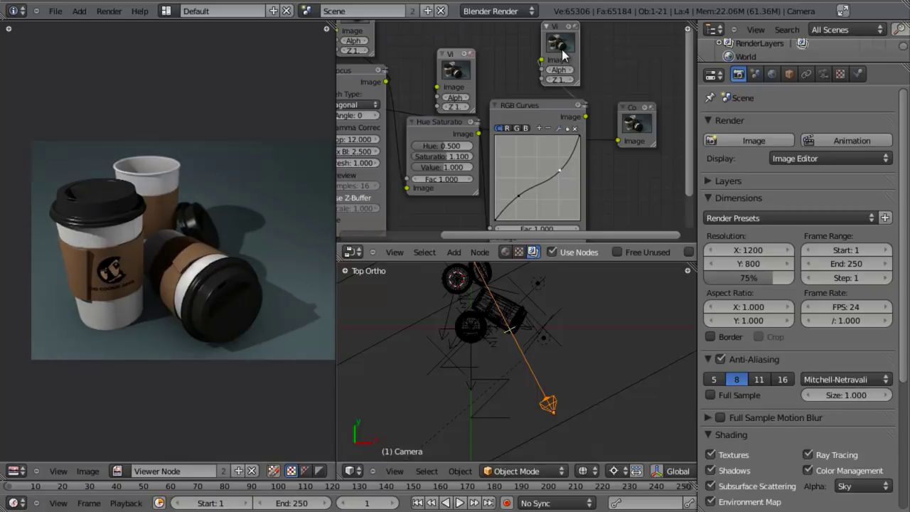
left_click_drag(563, 53, 566, 62)
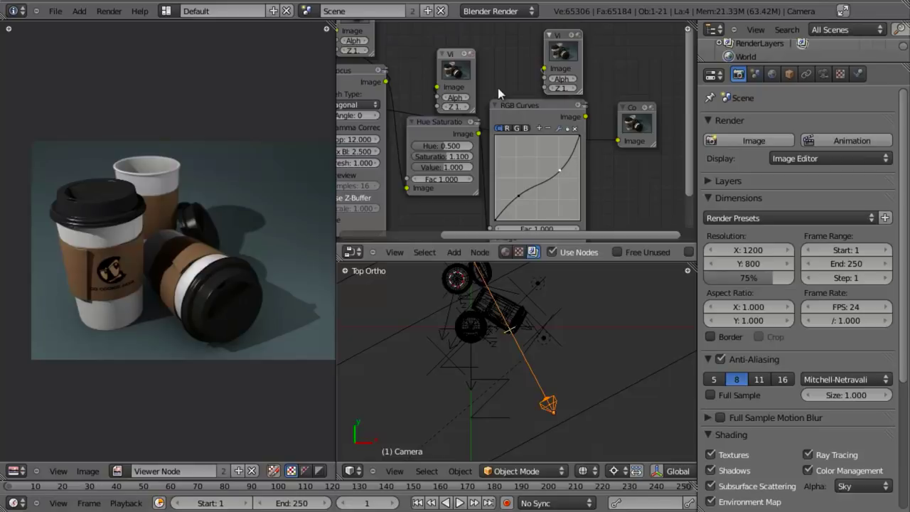
Fine-tune the RGB curve by lowering the highlight point slightly and nudging the shadow point up, checking the cups up close
scroll(216, 265, "up", 3)
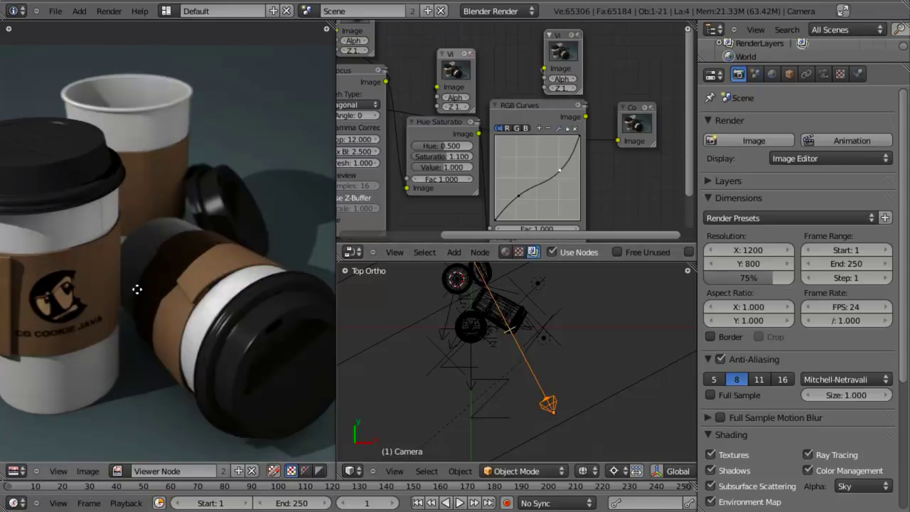
middle_click_drag(137, 289, 207, 276)
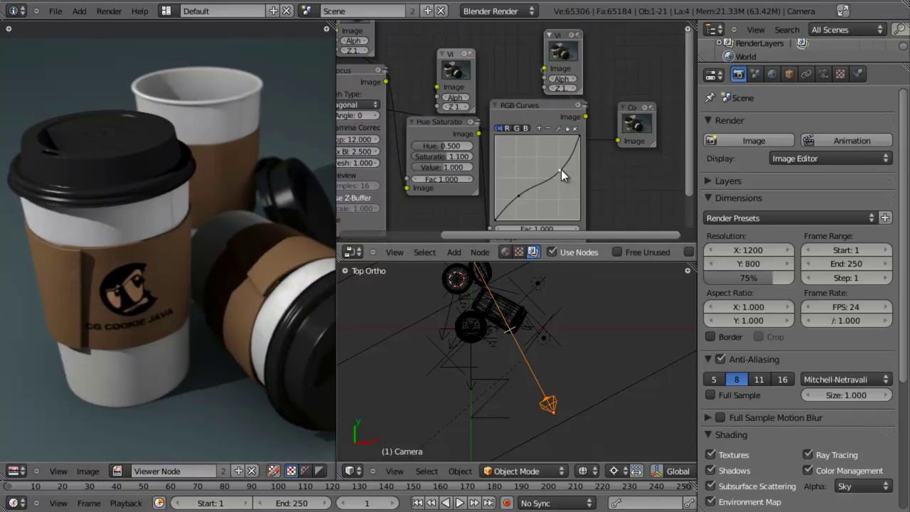
left_click_drag(561, 169, 561, 172)
left_click_drag(519, 195, 516, 194)
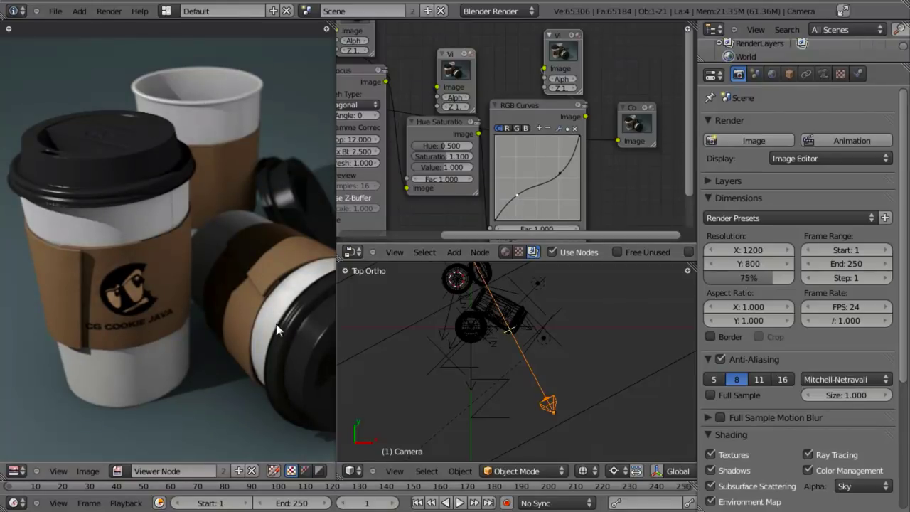
middle_click_drag(254, 310, 194, 298)
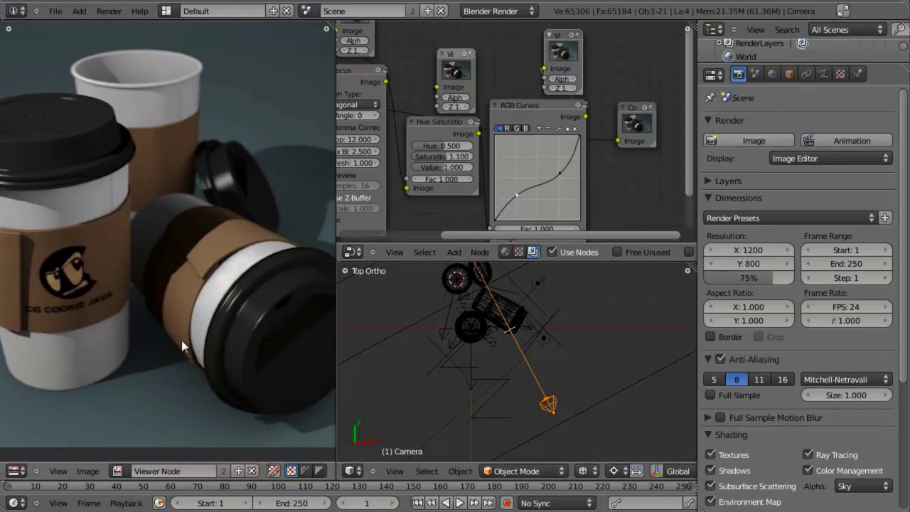
scroll(181, 340, "down", 1)
scroll(181, 340, "up", 2)
middle_click_drag(180, 340, 246, 291)
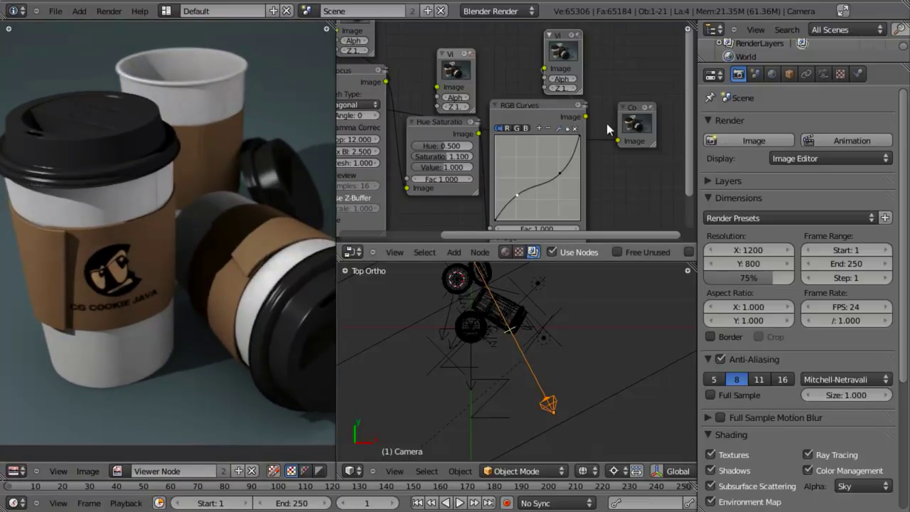
Link the RGB Curves node's Image output to the Composite node's Image input
middle_click_drag(608, 128, 481, 132)
left_click(479, 126, "ctrl+shift")
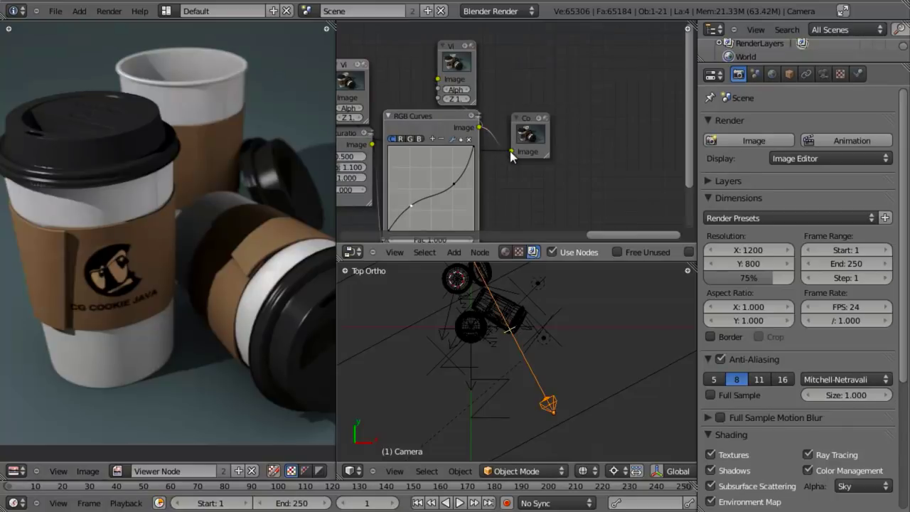
left_click(547, 166)
scroll(547, 167, "down", 4)
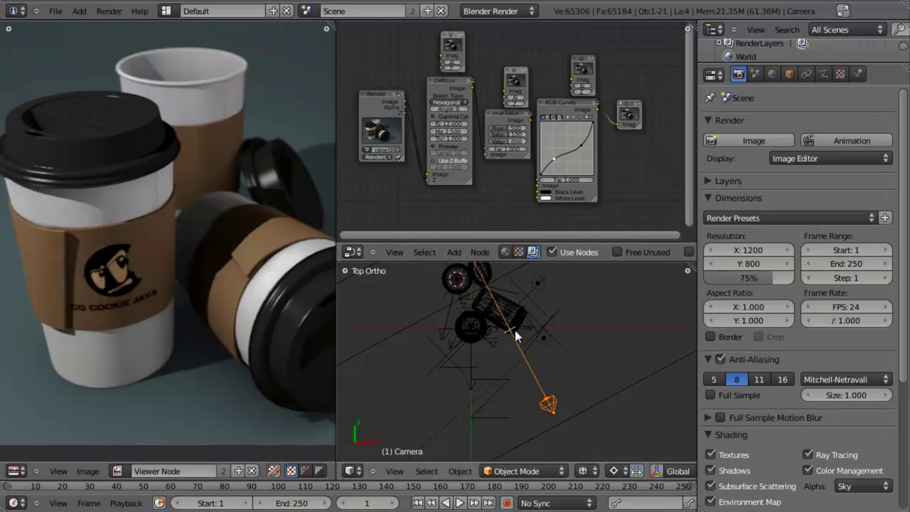
Maximize the Viewer Node image and examine the whole composited render of the three cups
key("ctrl+Up")
middle_click_drag(634, 254, 533, 265)
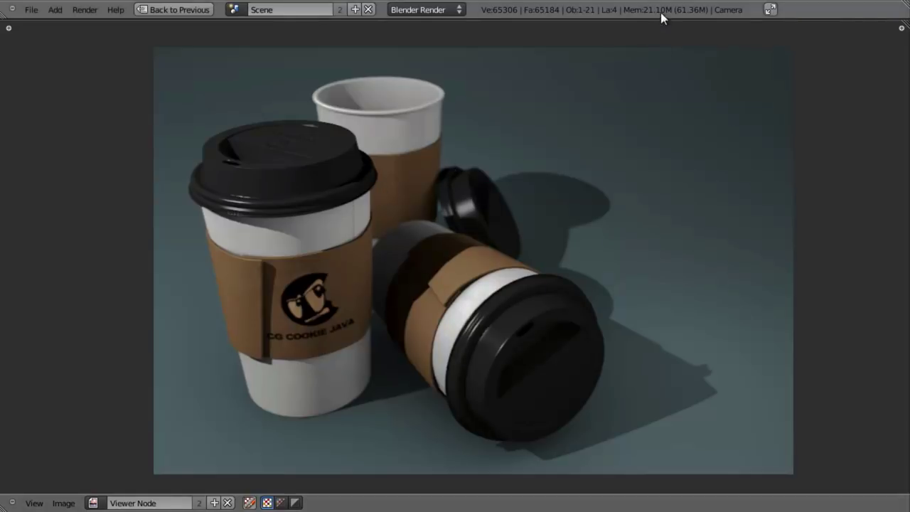
scroll(587, 154, "up", 1)
scroll(594, 189, "down", 1)
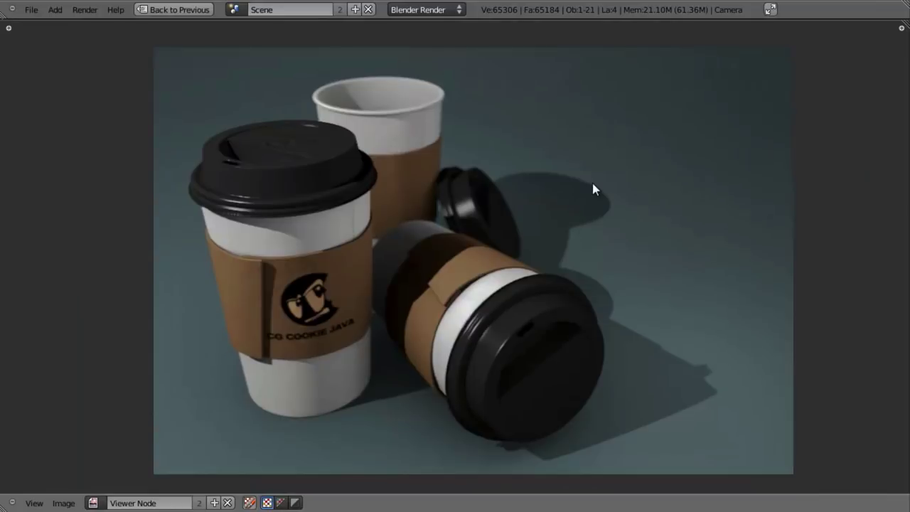